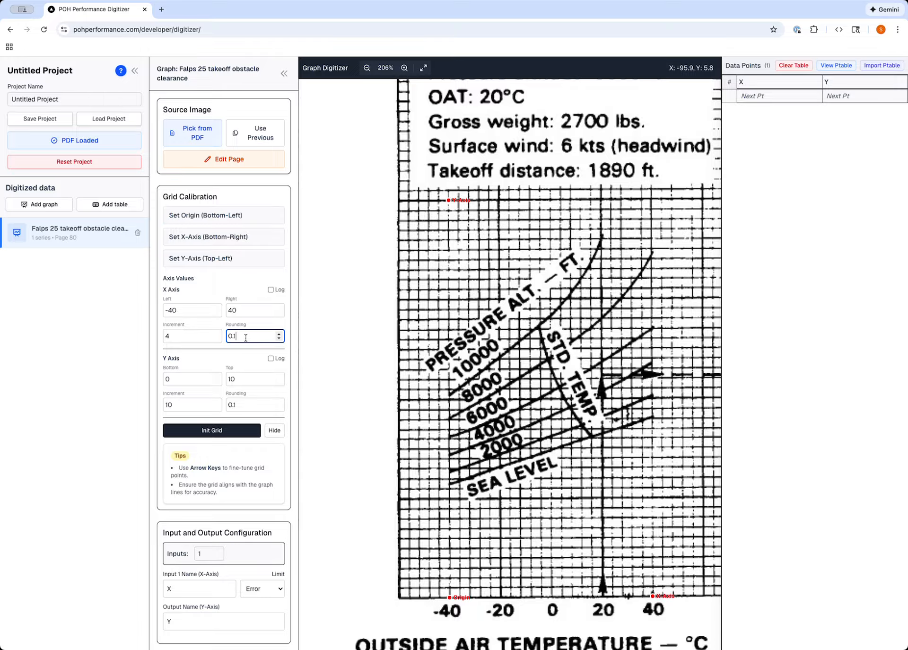
Set the X-axis rounding to .5 in the grid calibration.
{"action": "key", "text": "BackSpace"}
{"action": "key", "text": "BackSpace"}
{"action": "key", "text": "BackSpace"}
{"action": "type", "text": "5"}
{"action": "key", "text": "BackSpace"}
{"action": "type", "text": ".5"}
Check the takeoff distance scale on the graph and set the Y-axis top value to 4000.
{"action": "scroll", "coordinate": [569, 470], "scroll_direction": "right", "scroll_amount": 15}
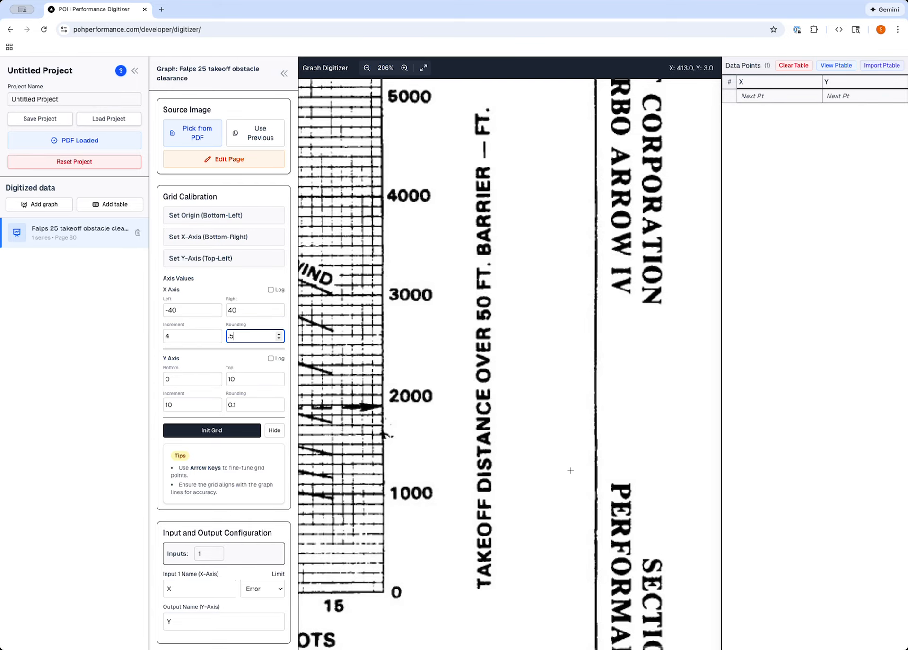
{"action": "scroll", "coordinate": [570, 470], "scroll_direction": "left", "scroll_amount": 1}
{"action": "scroll", "coordinate": [571, 471], "scroll_direction": "right", "scroll_amount": 1}
{"action": "double_click", "coordinate": [276, 374]}
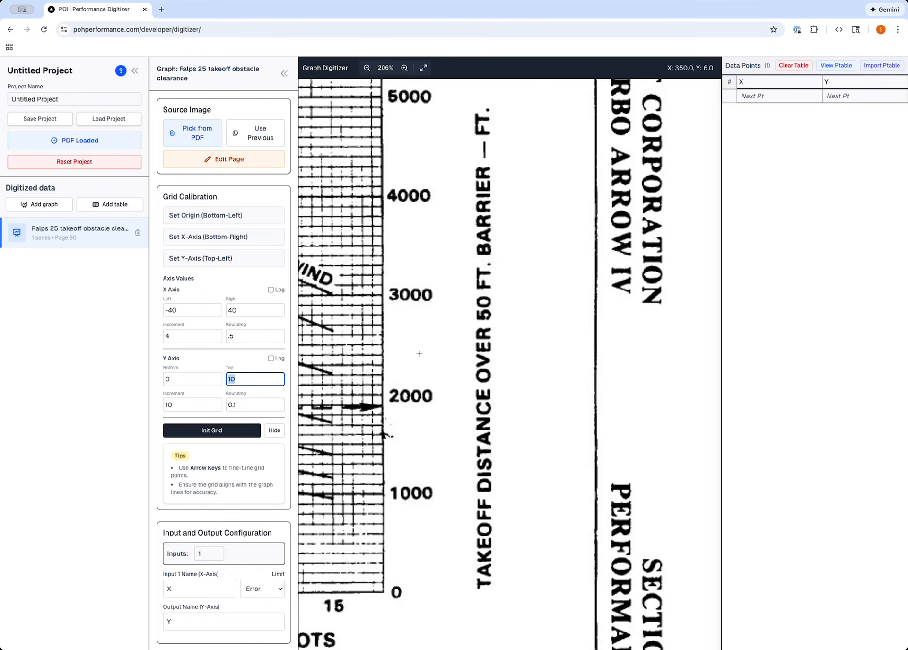
{"action": "scroll", "coordinate": [421, 353], "scroll_direction": "left", "scroll_amount": 15}
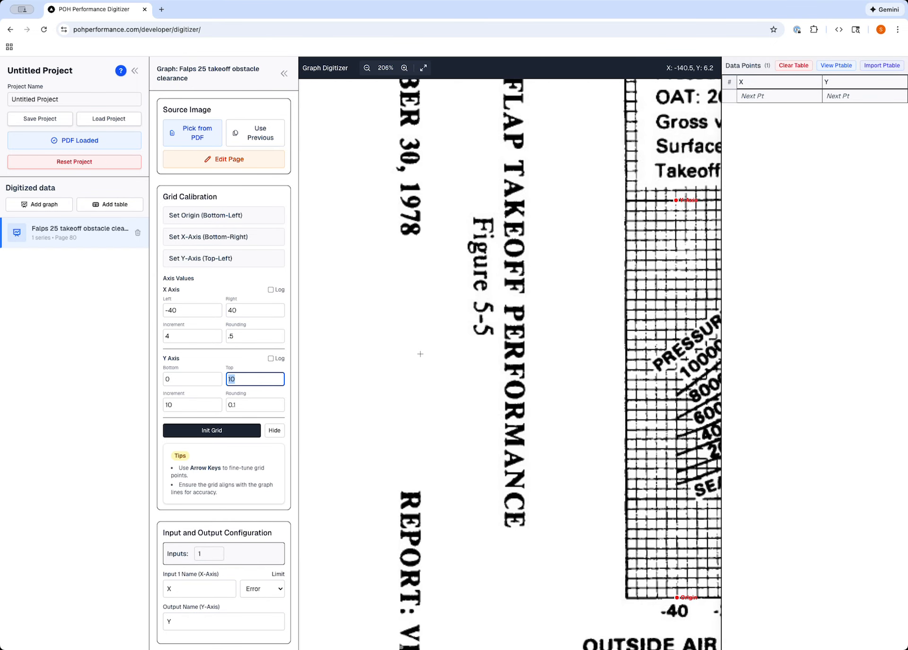
{"action": "scroll", "coordinate": [420, 353], "scroll_direction": "right", "scroll_amount": 20}
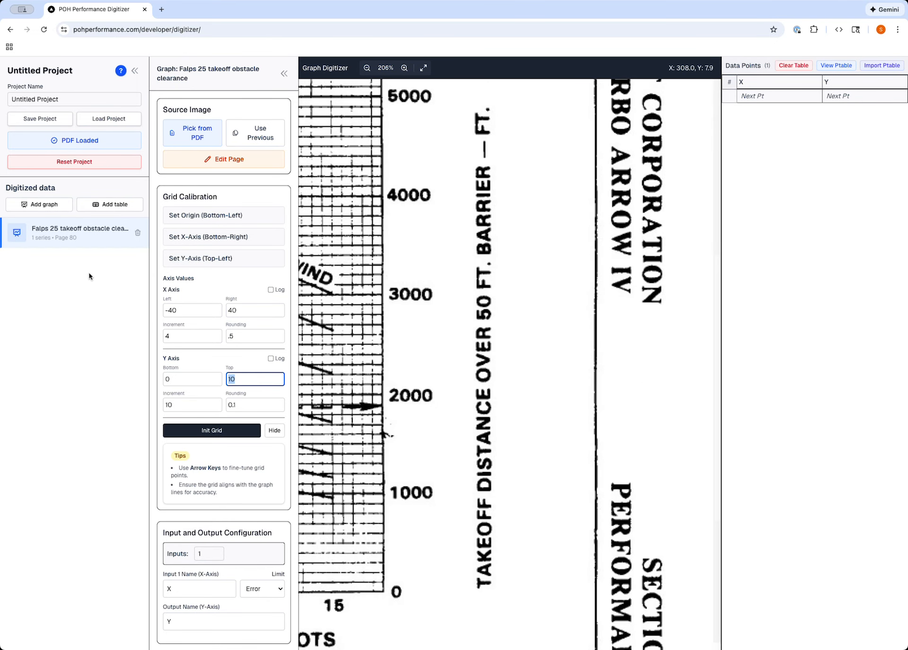
{"action": "type", "text": "4000"}
Set the Y-axis increment to 100 and rounding to 5, and initialize the calibration grid.
{"action": "left_click", "coordinate": [174, 405]}
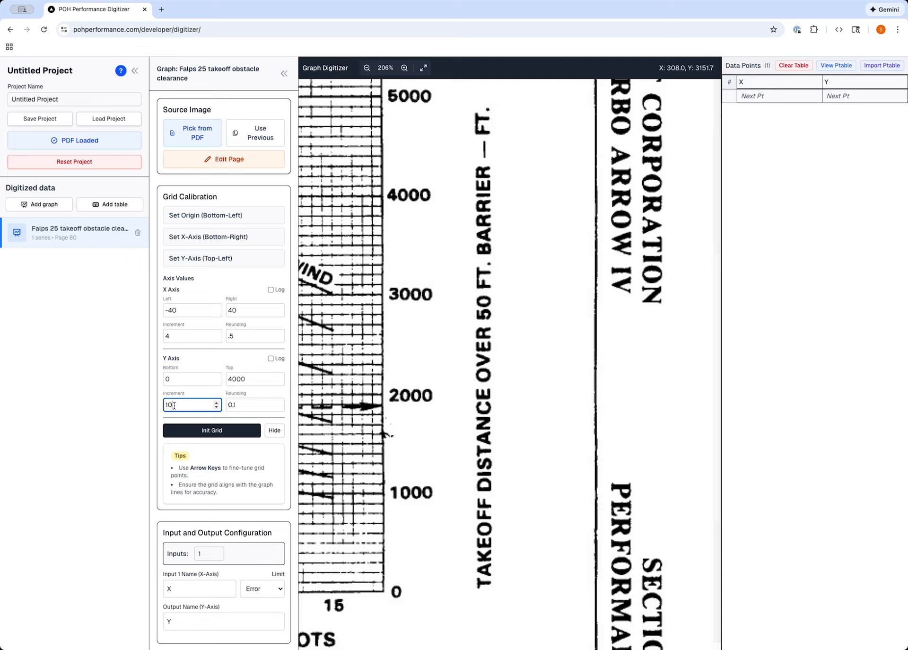
{"action": "type", "text": "0"}
{"action": "left_click", "coordinate": [242, 404]}
{"action": "key", "text": "BackSpace"}
{"action": "key", "text": "BackSpace"}
{"action": "key", "text": "BackSpace"}
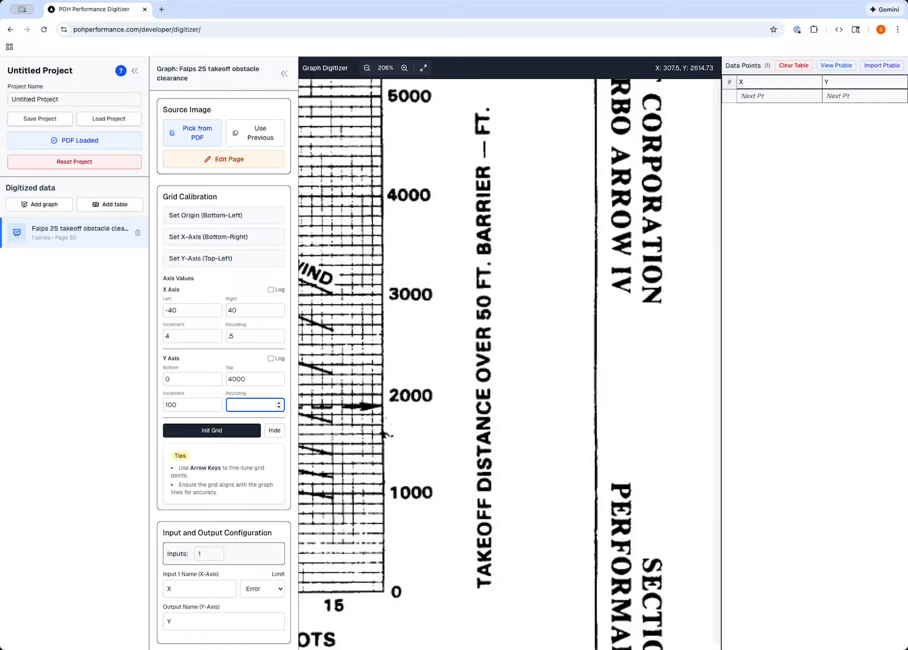
{"action": "type", "text": "5"}
{"action": "left_click", "coordinate": [210, 431]}
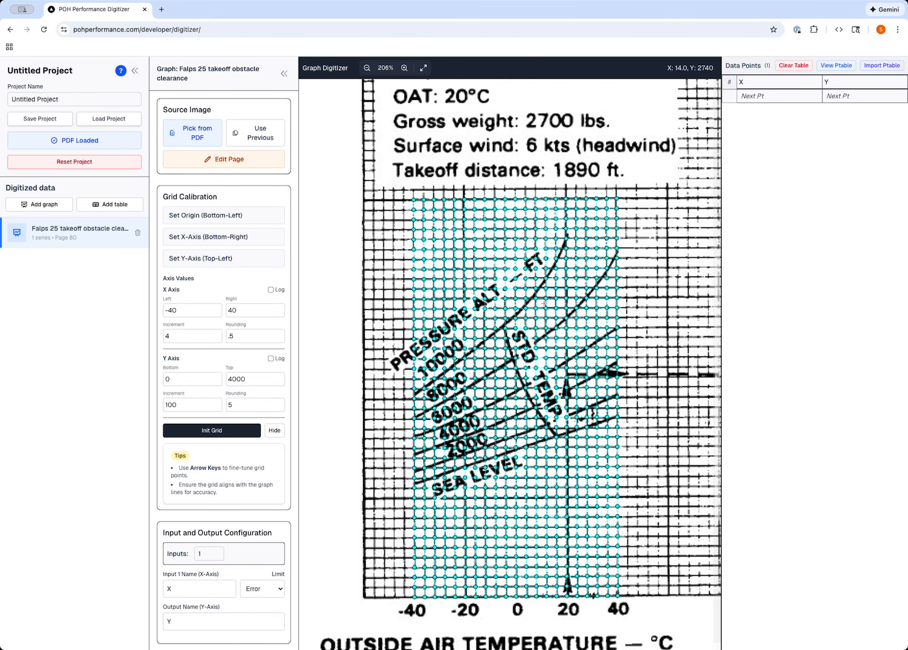
Align the grid point at X -20 on the grid's upper edge with the printed graph line.
{"action": "left_click", "coordinate": [404, 69]}
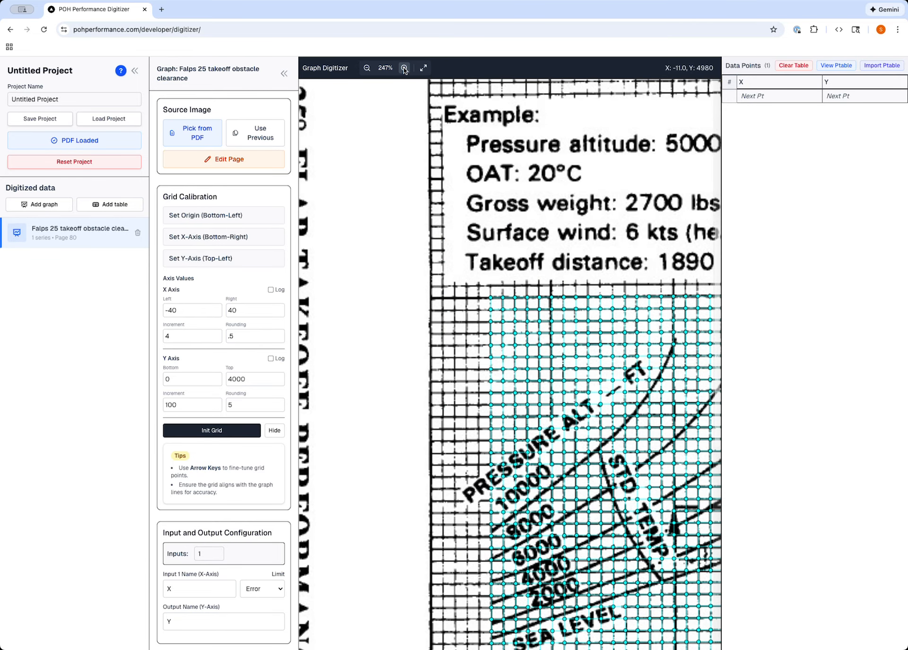
{"action": "left_click", "coordinate": [404, 68]}
{"action": "scroll", "coordinate": [548, 383], "scroll_direction": "right", "scroll_amount": 3}
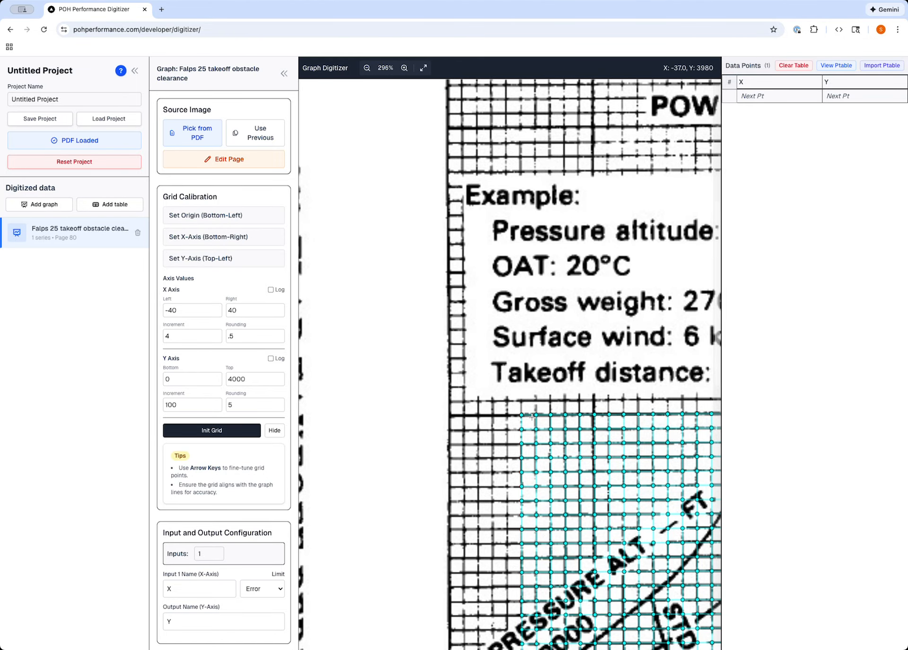
{"action": "left_click", "coordinate": [402, 71]}
{"action": "left_click", "coordinate": [403, 71]}
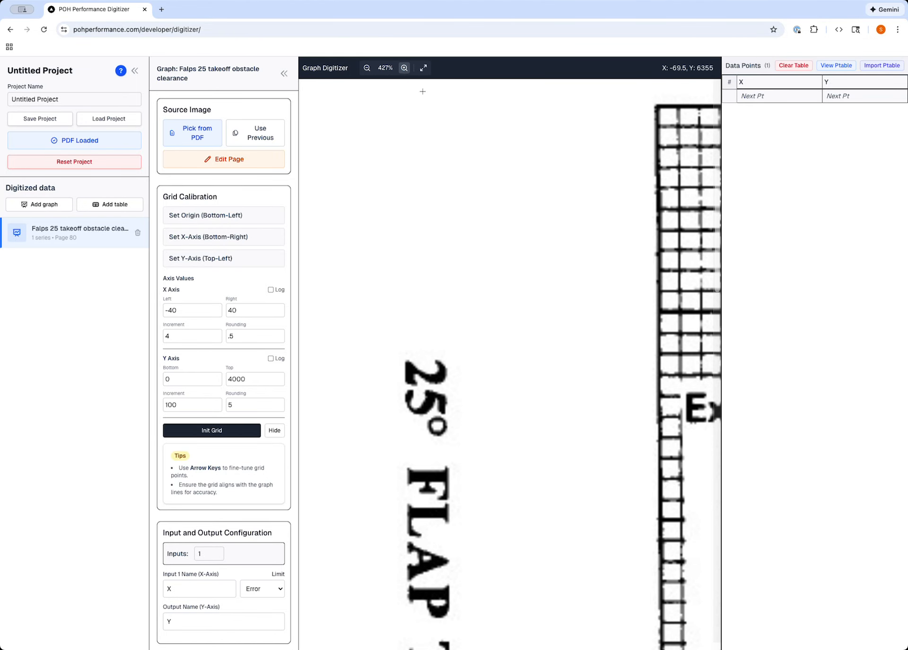
{"action": "scroll", "coordinate": [550, 341], "scroll_direction": "down", "scroll_amount": 4}
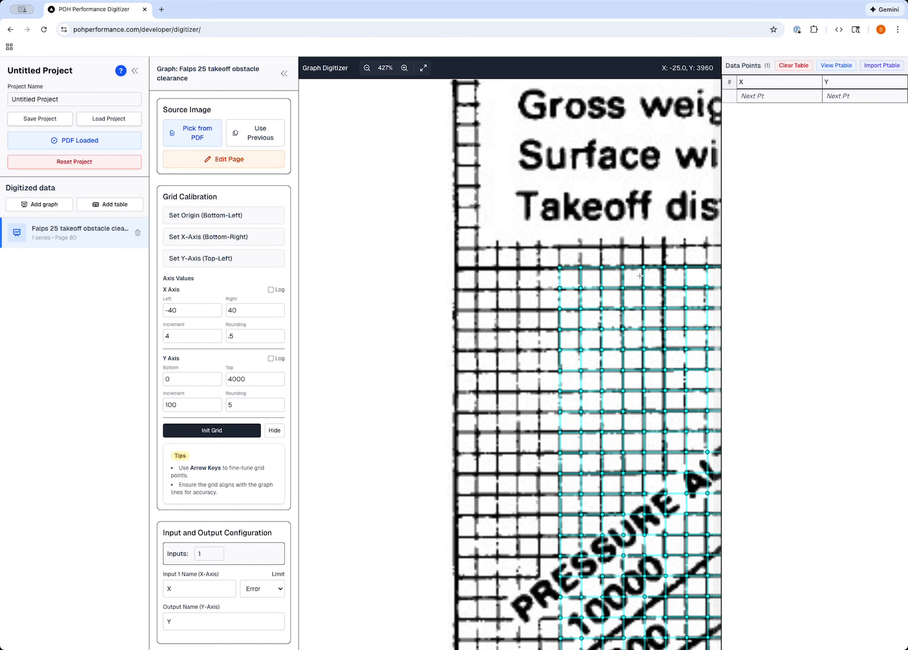
{"action": "scroll", "coordinate": [639, 274], "scroll_direction": "right", "scroll_amount": 2}
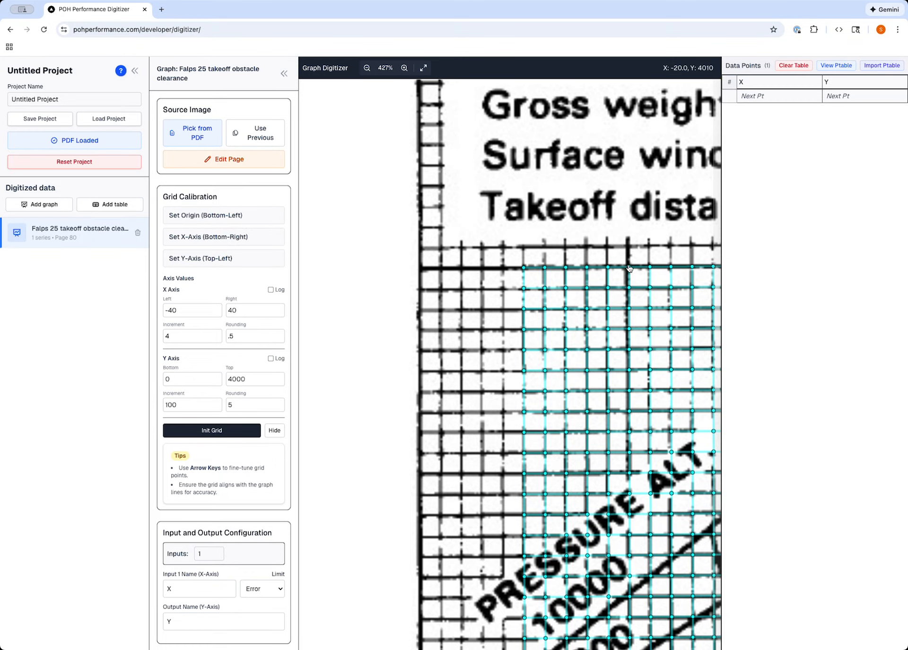
{"action": "left_click", "coordinate": [630, 268]}
{"action": "key", "text": "Left"}
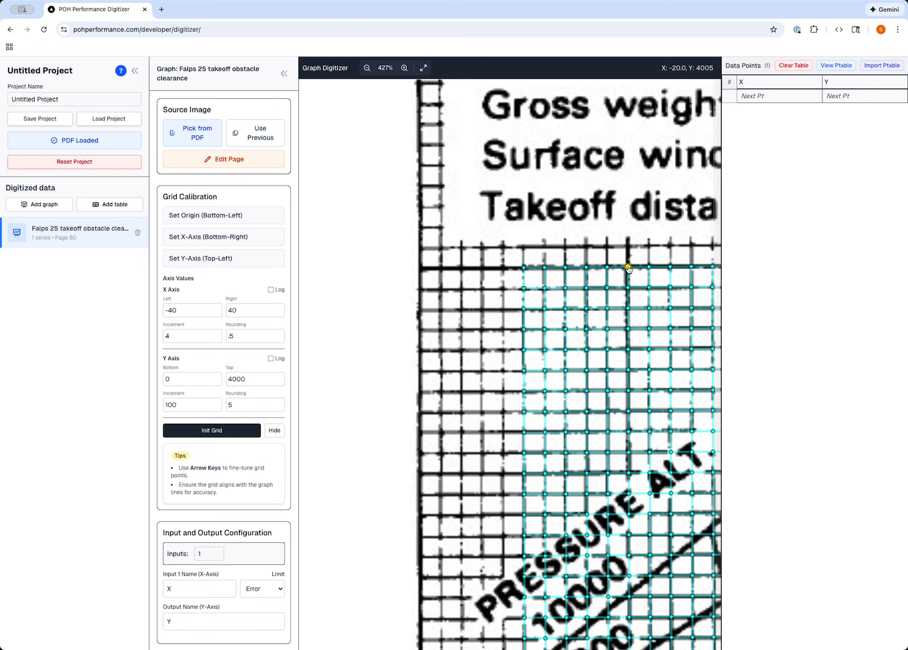
Align the grid points at X -20 and X -40 on the Y 0 line with the printed graph lines.
{"action": "scroll", "coordinate": [629, 268], "scroll_direction": "down", "scroll_amount": 1}
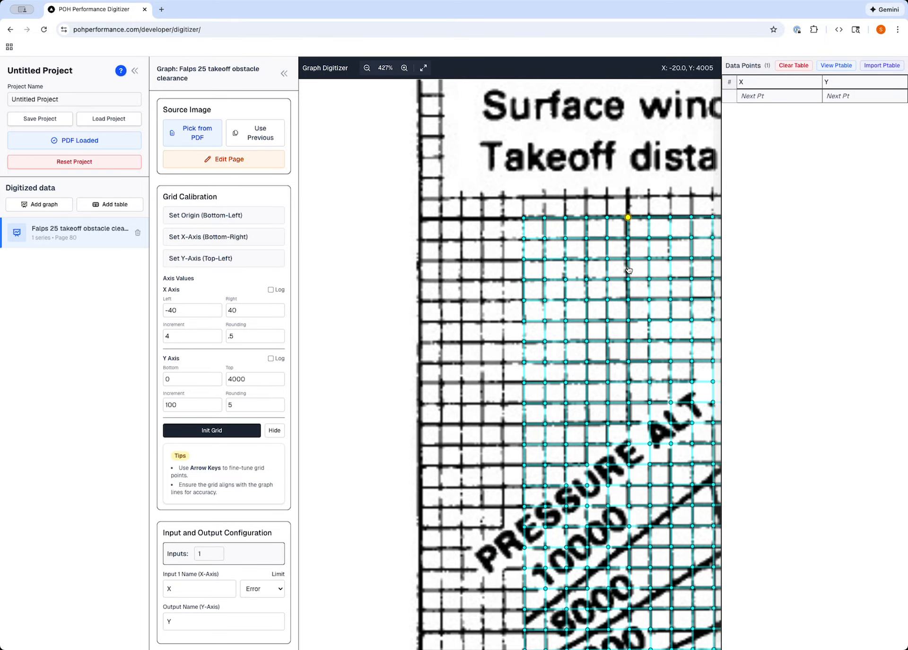
{"action": "scroll", "coordinate": [629, 270], "scroll_direction": "down", "scroll_amount": 11}
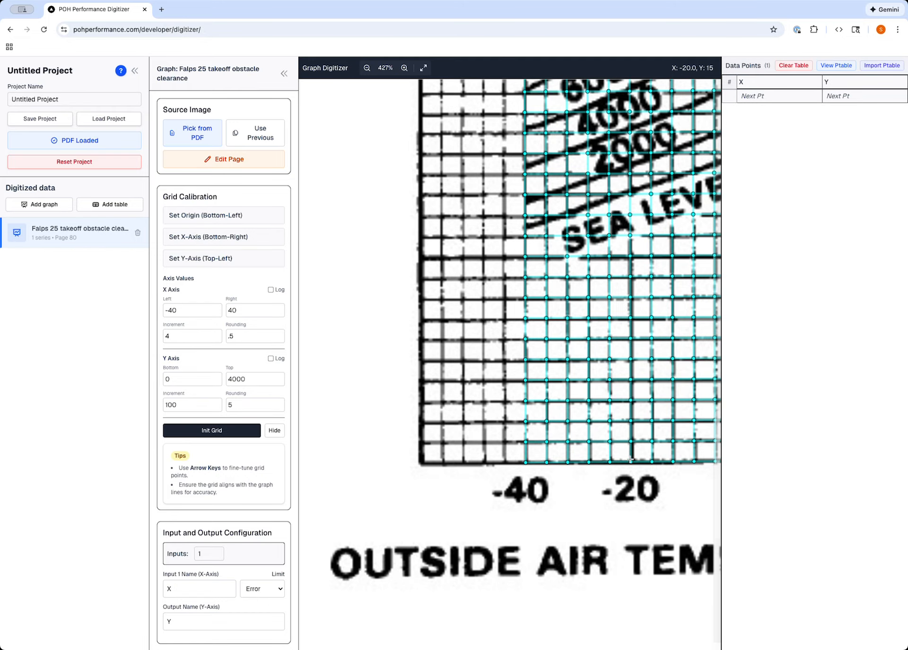
{"action": "left_click_drag", "start_coordinate": [631, 463], "coordinate": [631, 462]}
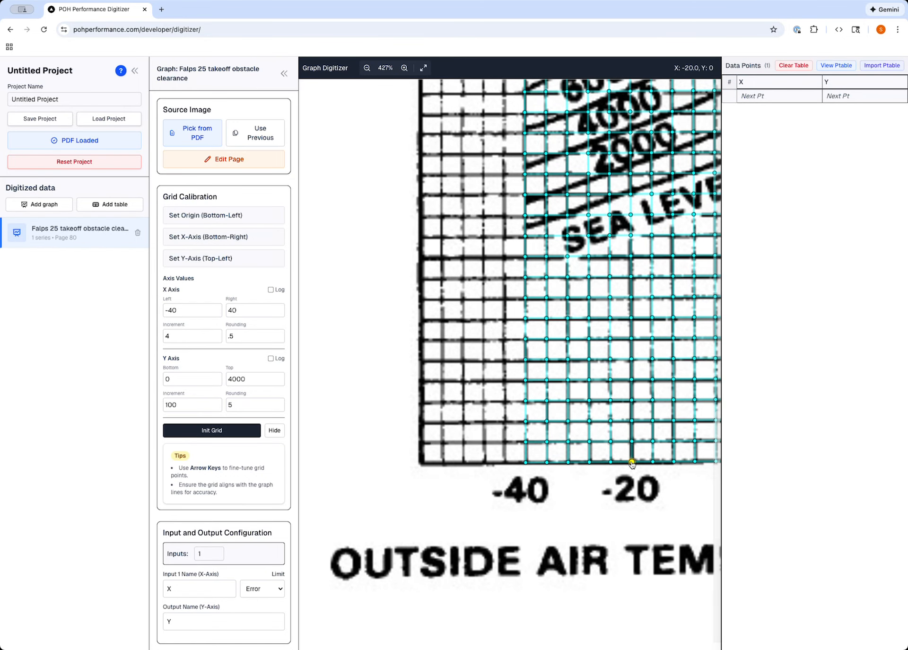
{"action": "left_click", "coordinate": [527, 464]}
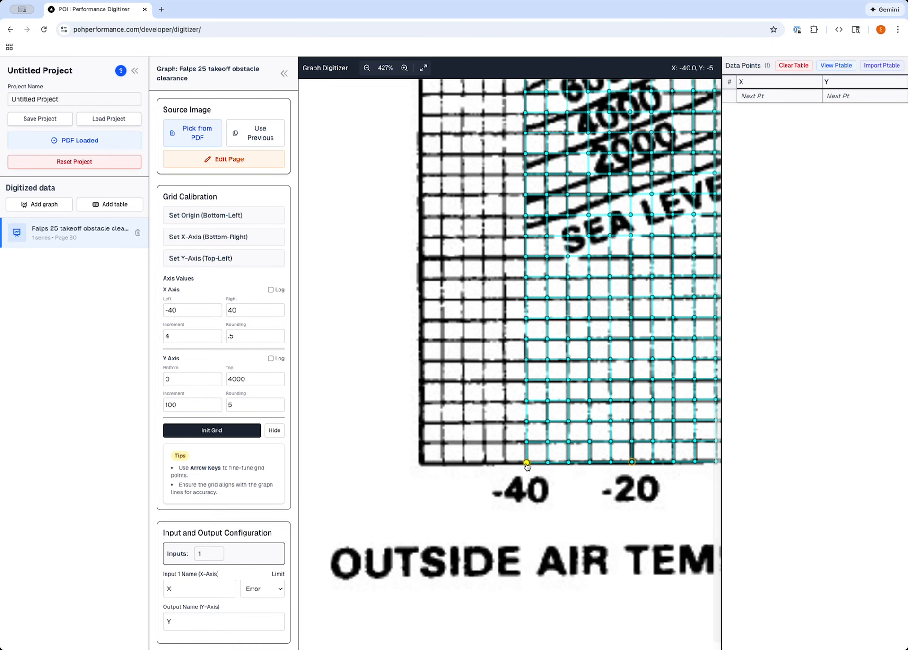
Align the grid's corner points at X 40 on the Y 0 and Y 4000 lines with the printed graph.
{"action": "scroll", "coordinate": [527, 466], "scroll_direction": "right", "scroll_amount": 10}
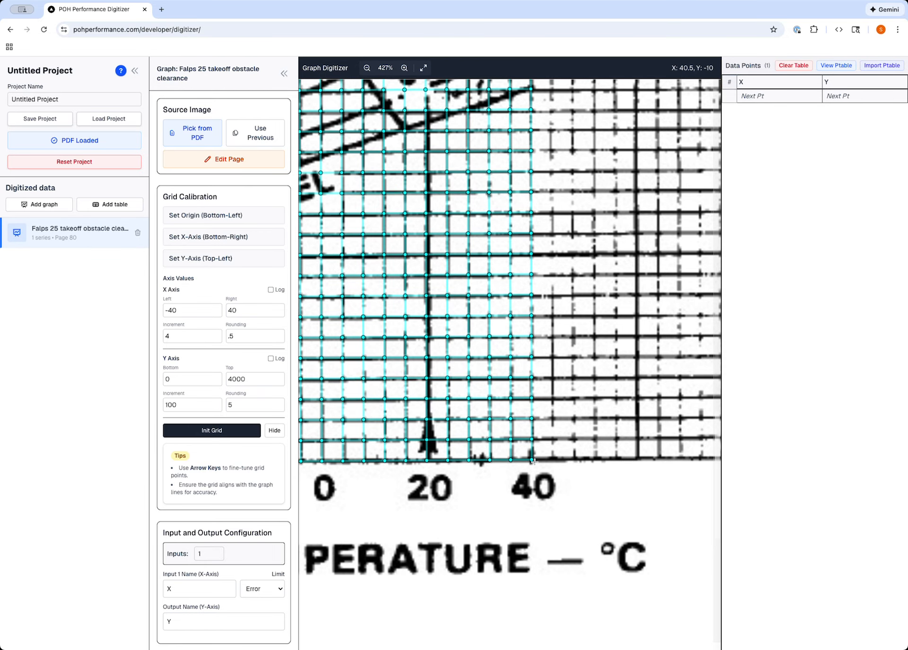
{"action": "left_click", "coordinate": [532, 460]}
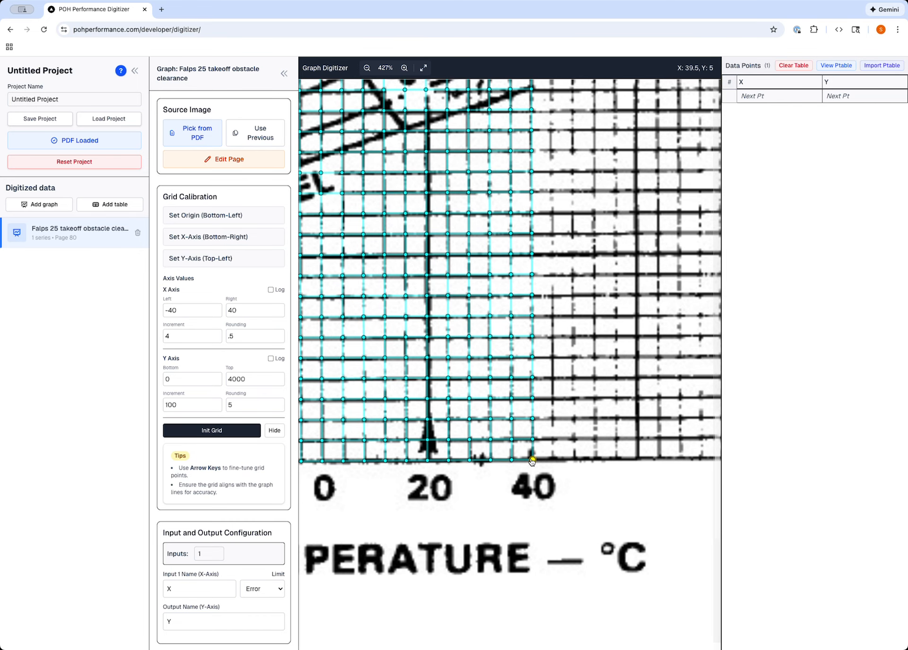
{"action": "key", "text": "Down"}
{"action": "key", "text": "Up"}
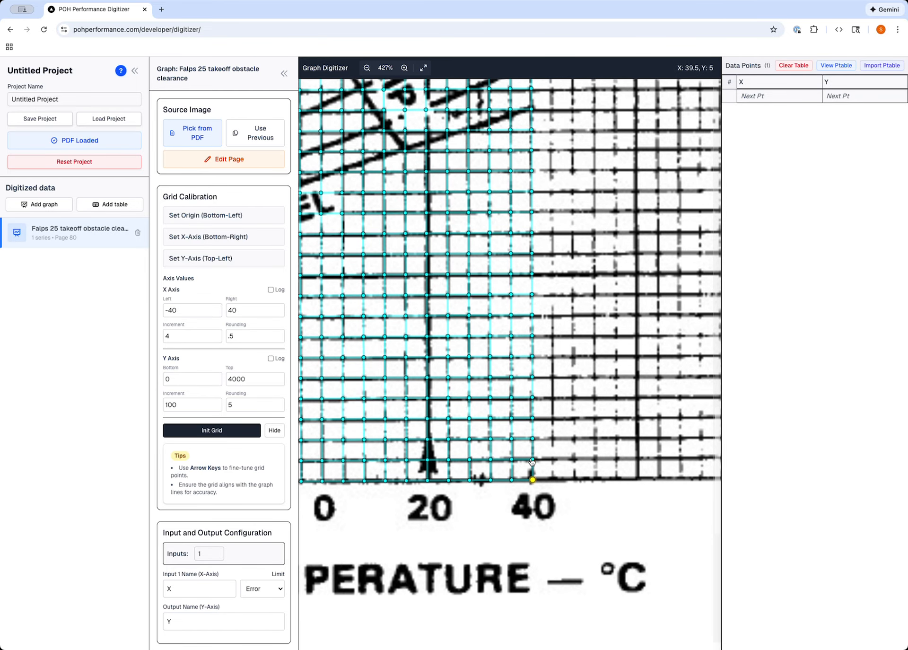
{"action": "scroll", "coordinate": [532, 462], "scroll_direction": "up", "scroll_amount": 12}
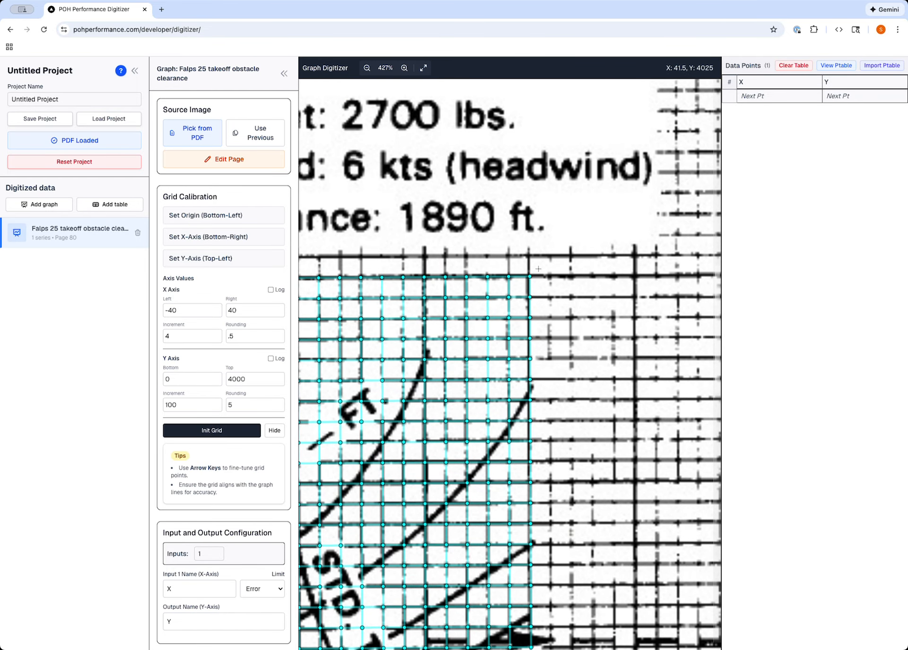
{"action": "left_click", "coordinate": [529, 278]}
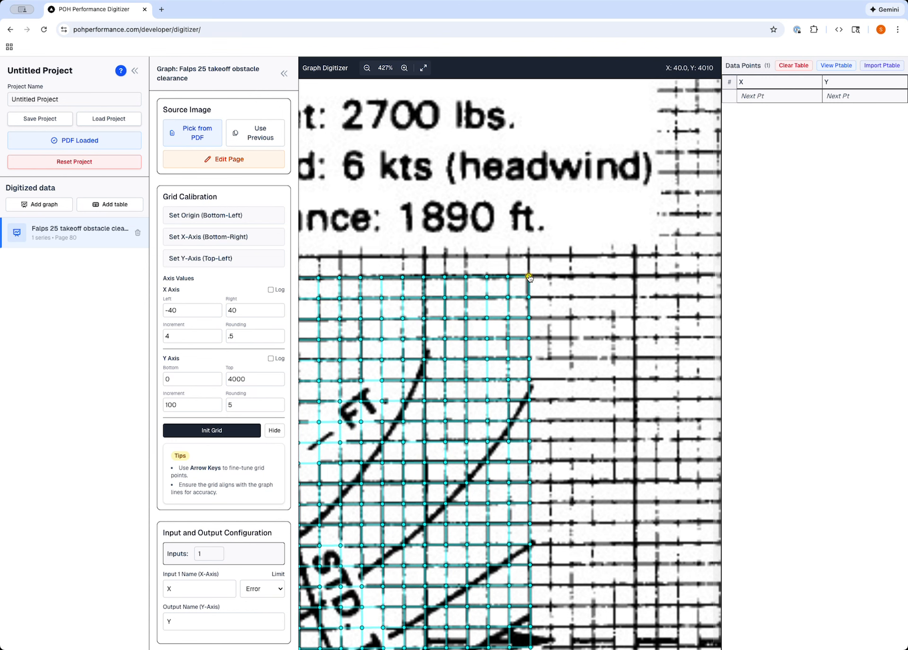
Align the grid point at X 4 on the Y 4000 line with the printed graph intersection.
{"action": "scroll", "coordinate": [531, 277], "scroll_direction": "left", "scroll_amount": 1}
{"action": "scroll", "coordinate": [530, 278], "scroll_direction": "left", "scroll_amount": 15}
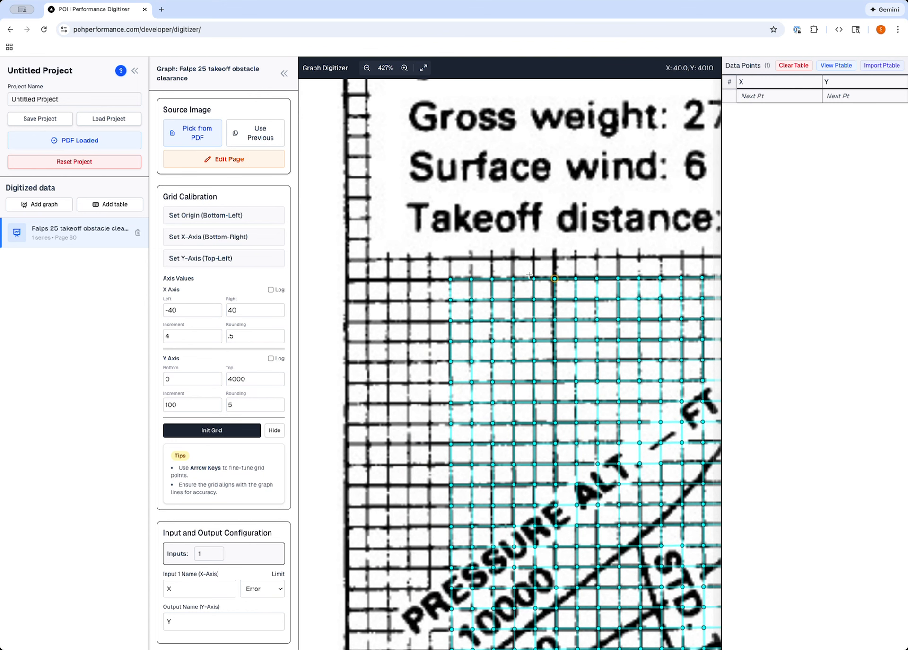
{"action": "scroll", "coordinate": [530, 276], "scroll_direction": "right", "scroll_amount": 4}
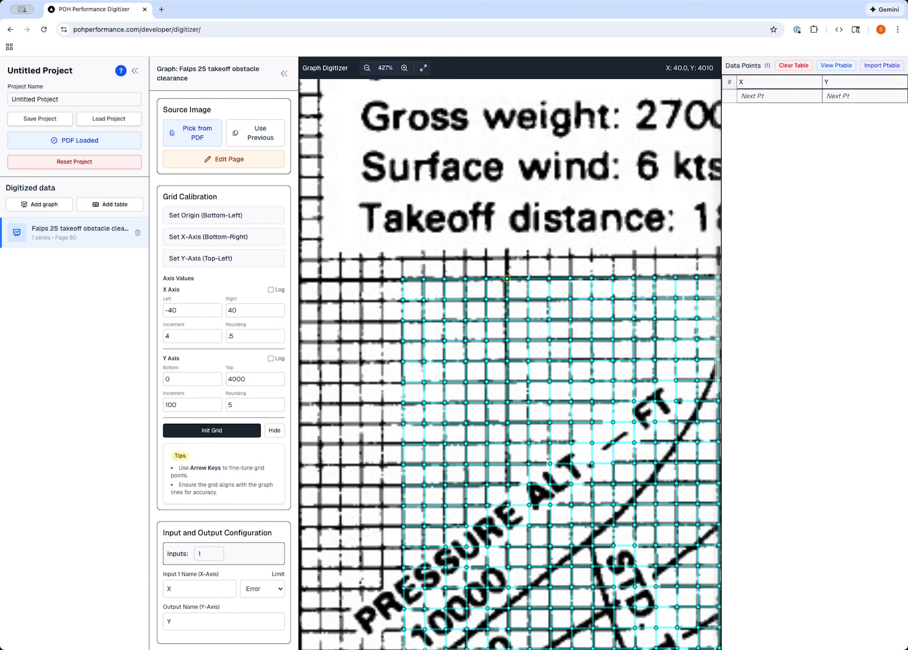
{"action": "scroll", "coordinate": [530, 275], "scroll_direction": "left", "scroll_amount": 1}
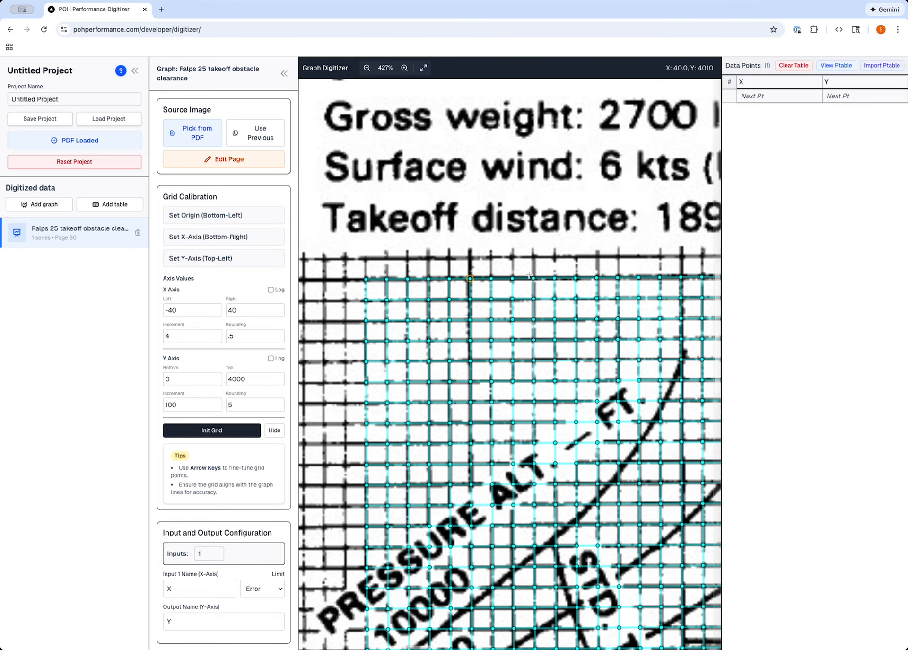
{"action": "scroll", "coordinate": [529, 275], "scroll_direction": "left", "scroll_amount": 1}
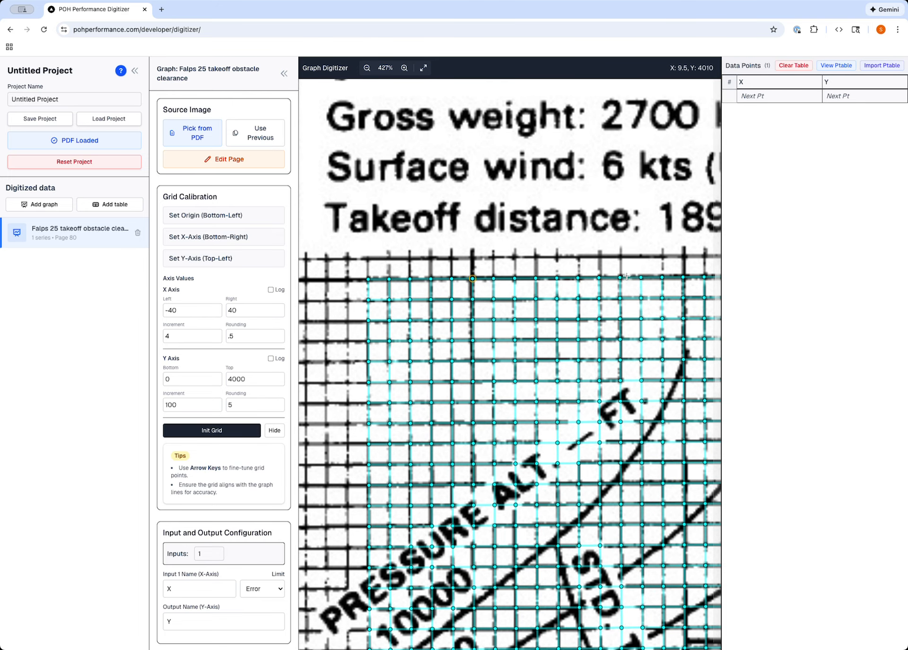
{"action": "left_click", "coordinate": [600, 279]}
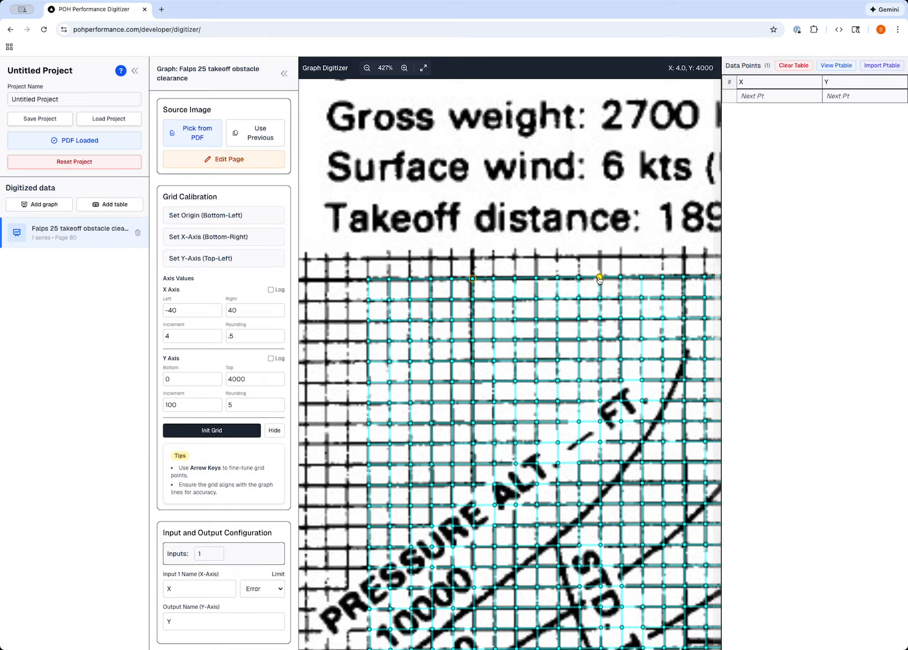
Nudge the interior grid point at X 20, Y 3000 down onto the printed graph intersection.
{"action": "scroll", "coordinate": [599, 280], "scroll_direction": "down", "scroll_amount": 1}
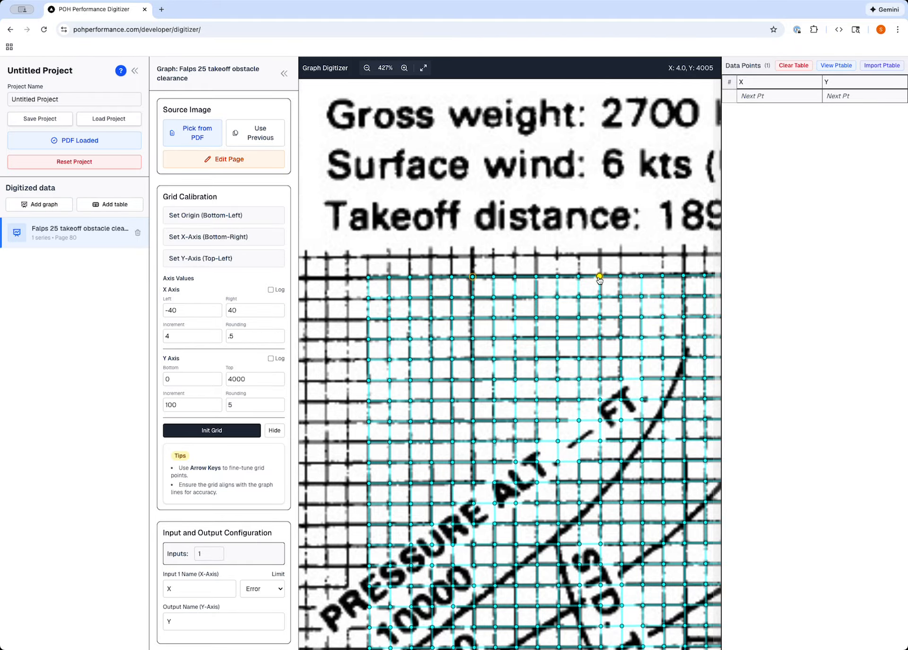
{"action": "scroll", "coordinate": [599, 279], "scroll_direction": "down", "scroll_amount": 2}
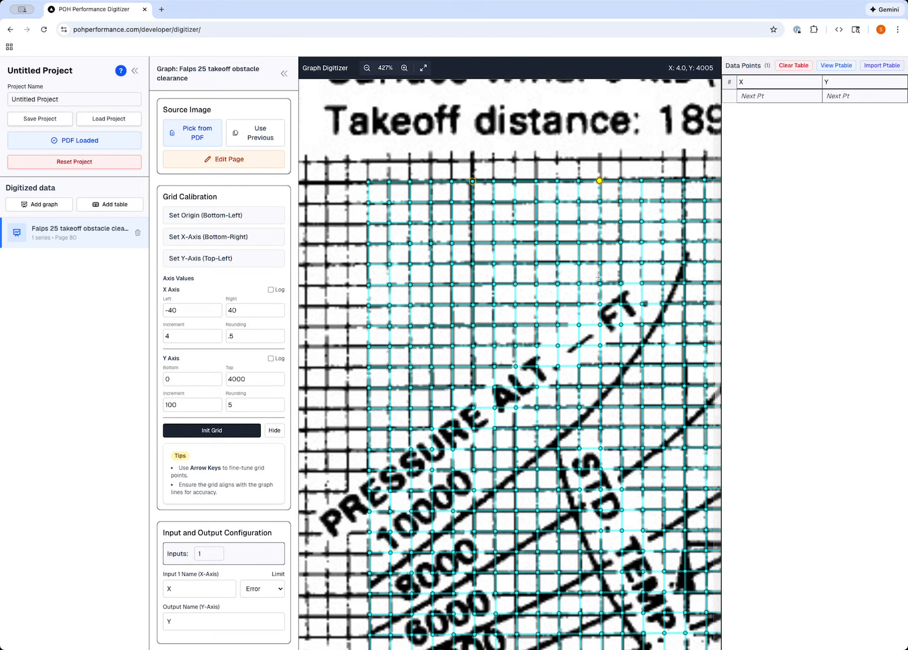
{"action": "scroll", "coordinate": [599, 326], "scroll_direction": "down", "scroll_amount": 2}
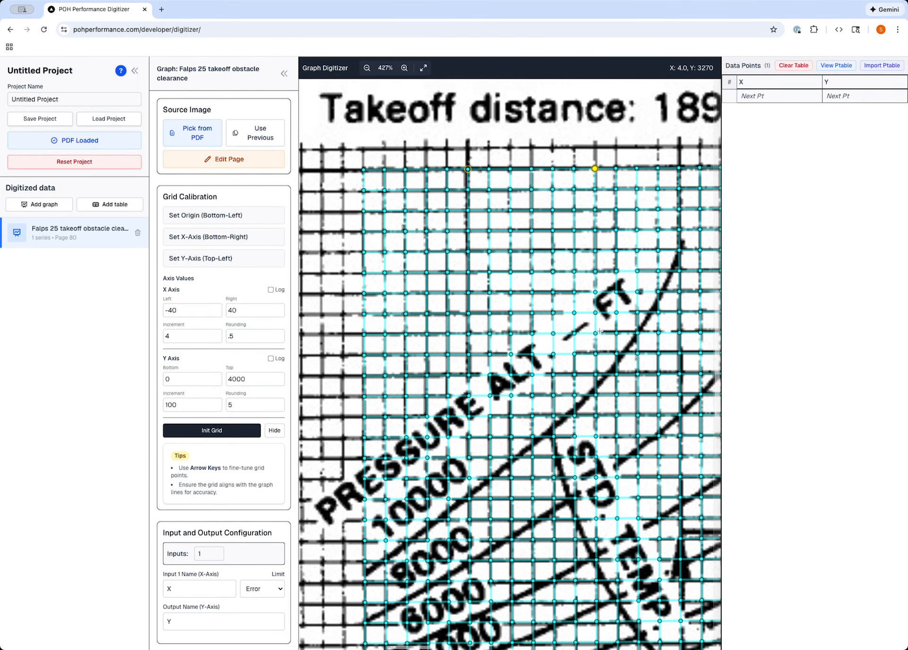
{"action": "scroll", "coordinate": [599, 330], "scroll_direction": "right", "scroll_amount": 5}
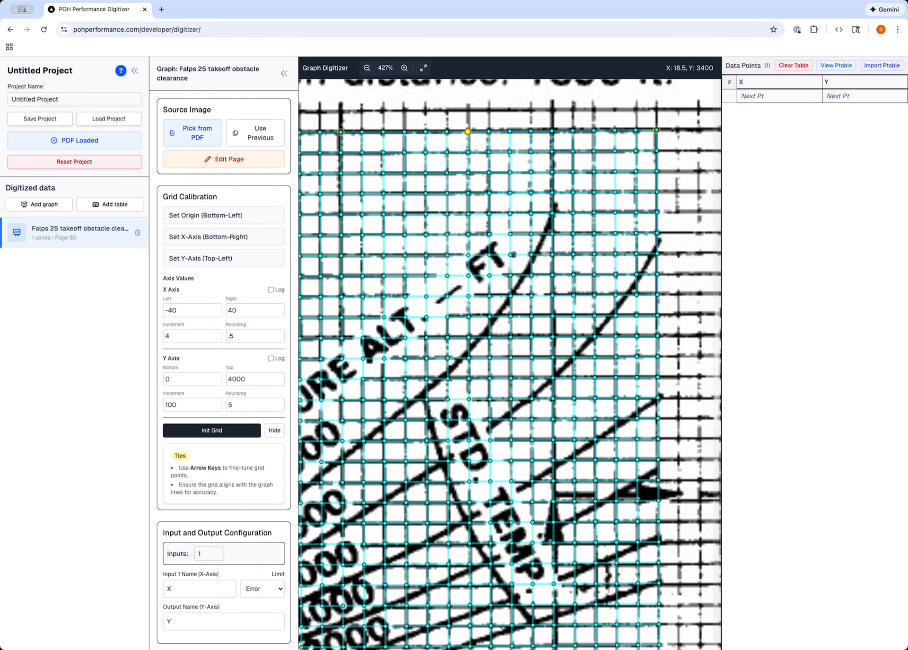
{"action": "left_click", "coordinate": [552, 336]}
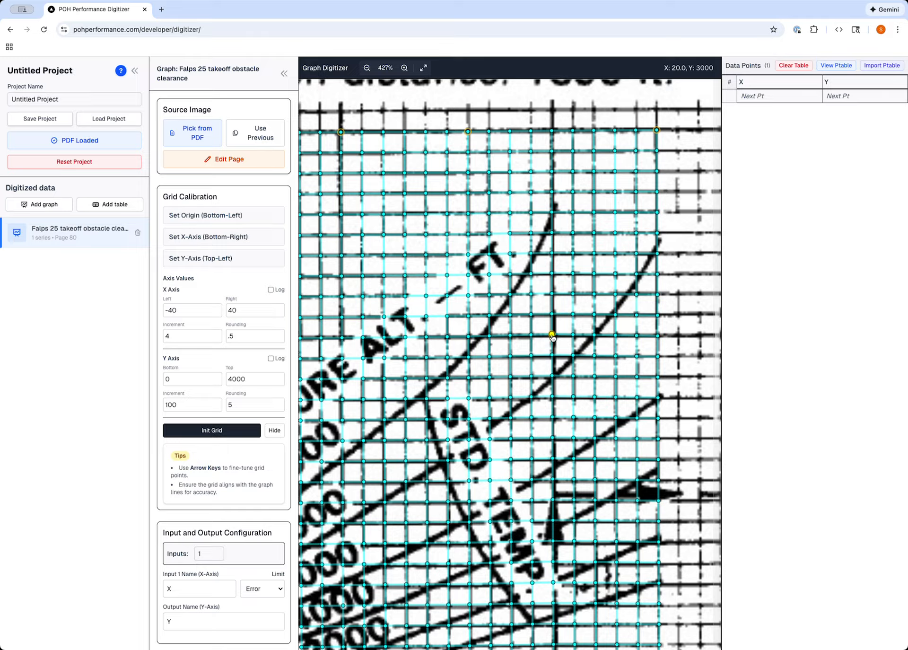
{"action": "key", "text": "Down"}
{"action": "key", "text": "Down"}
{"action": "key", "text": "Down"}
{"action": "key", "text": "Down"}
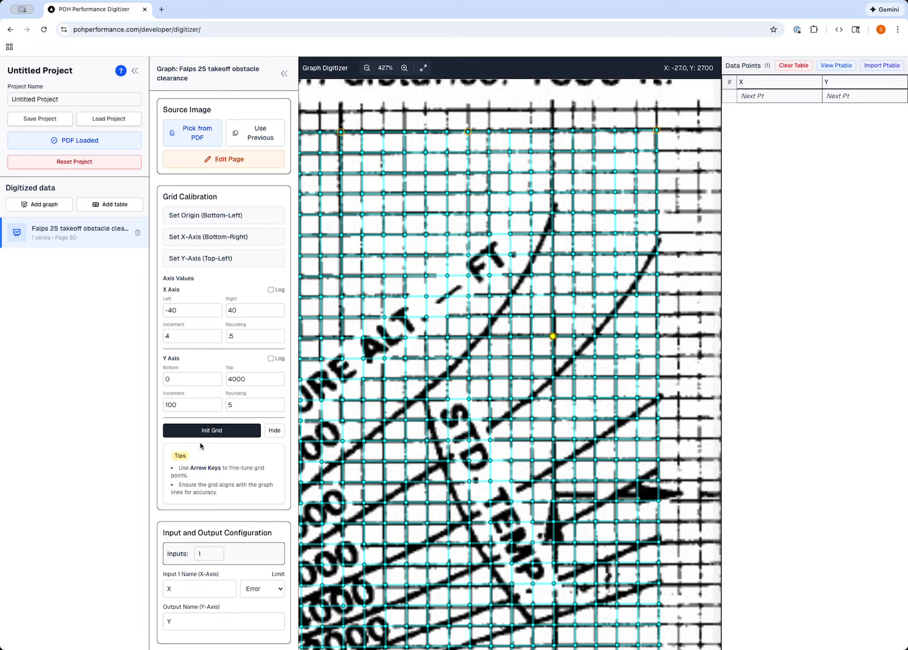
{"action": "scroll", "coordinate": [511, 448], "scroll_direction": "down", "scroll_amount": 2}
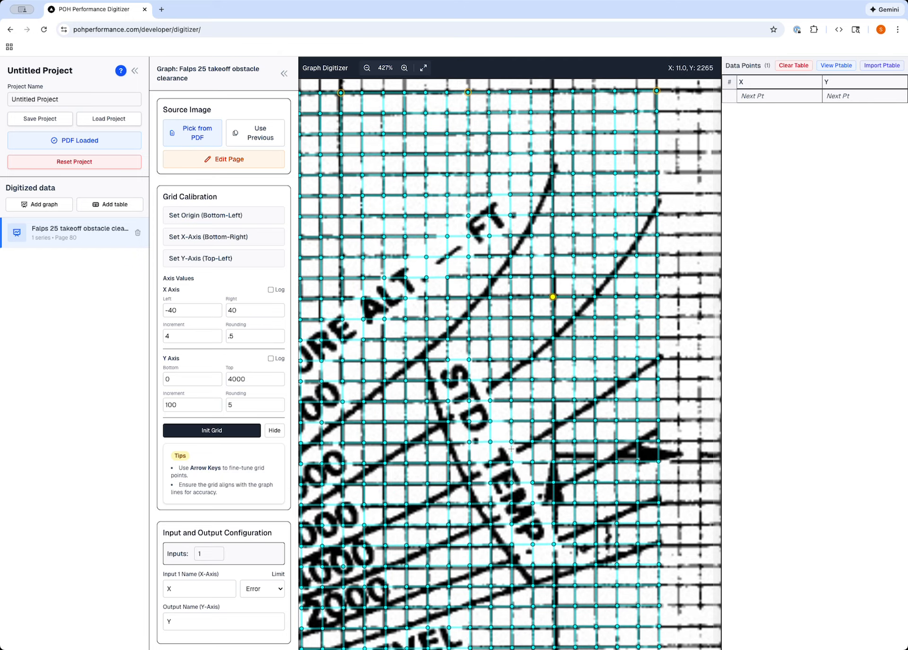
{"action": "scroll", "coordinate": [479, 351], "scroll_direction": "down", "scroll_amount": 1}
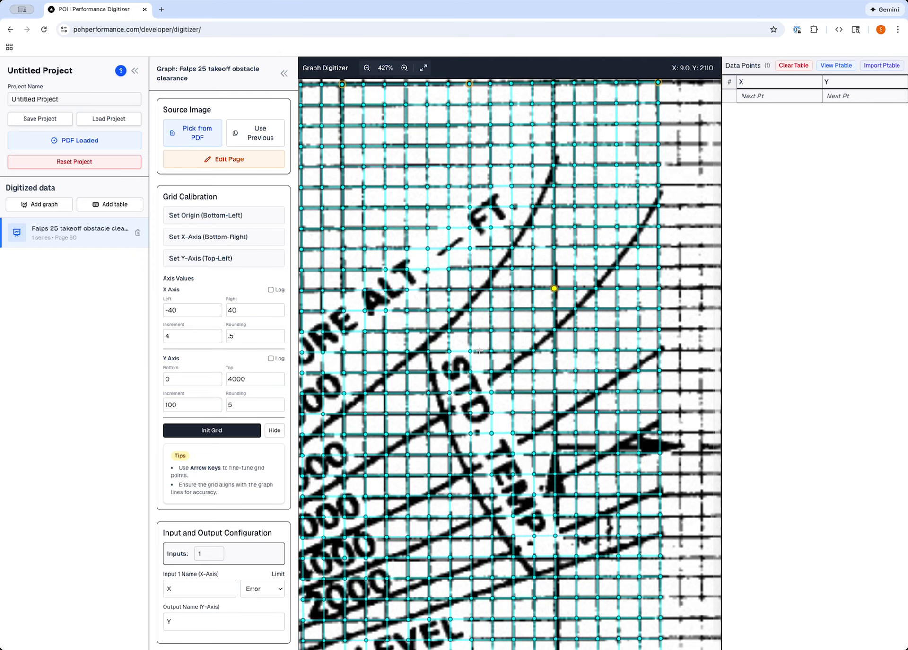
Nudge the interior grid point at X 20, Y 2500 down onto the printed graph intersection.
{"action": "scroll", "coordinate": [661, 159], "scroll_direction": "up", "scroll_amount": 5}
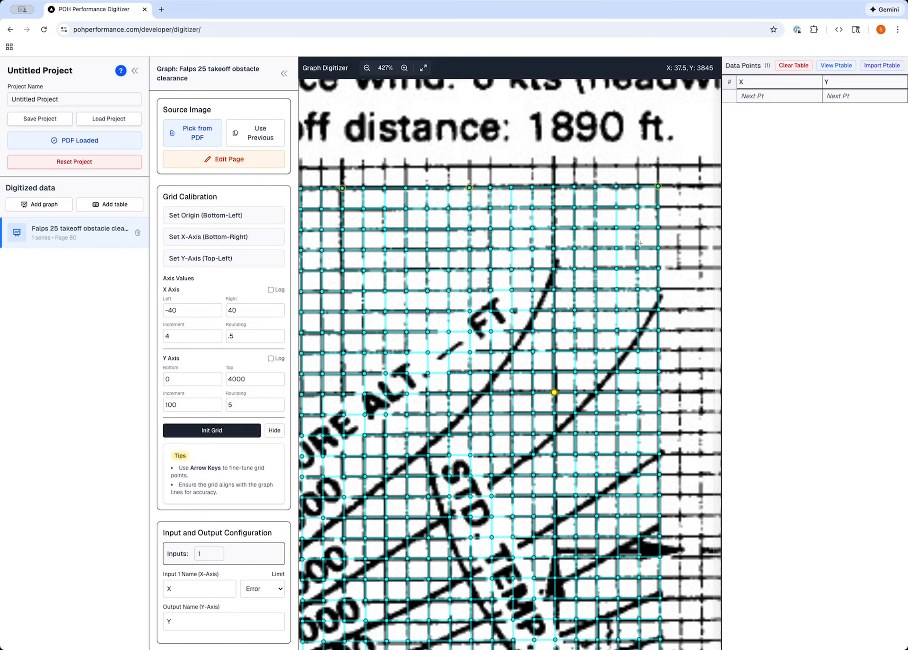
{"action": "scroll", "coordinate": [640, 244], "scroll_direction": "down", "scroll_amount": 6}
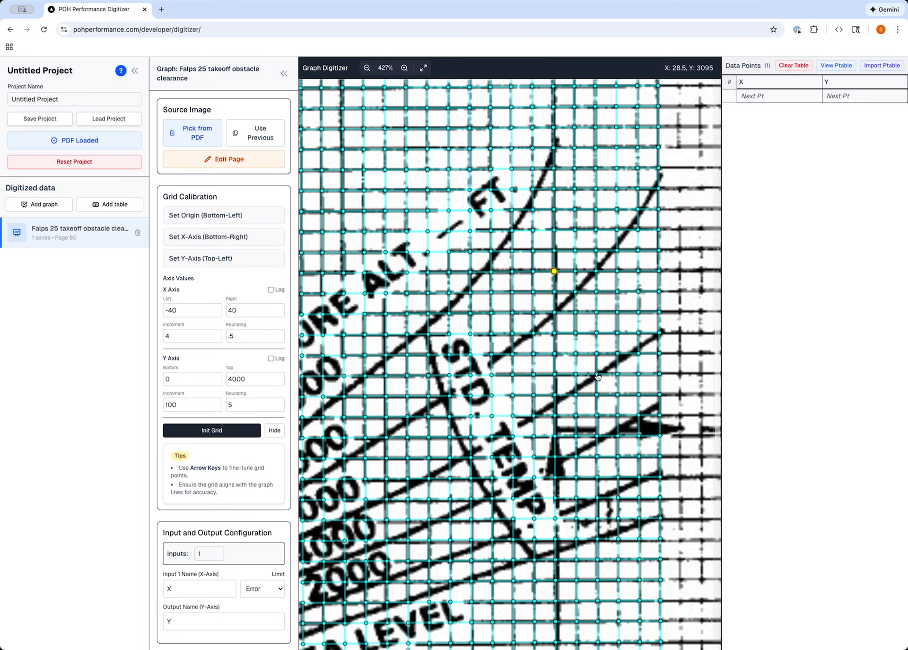
{"action": "left_click", "coordinate": [555, 374]}
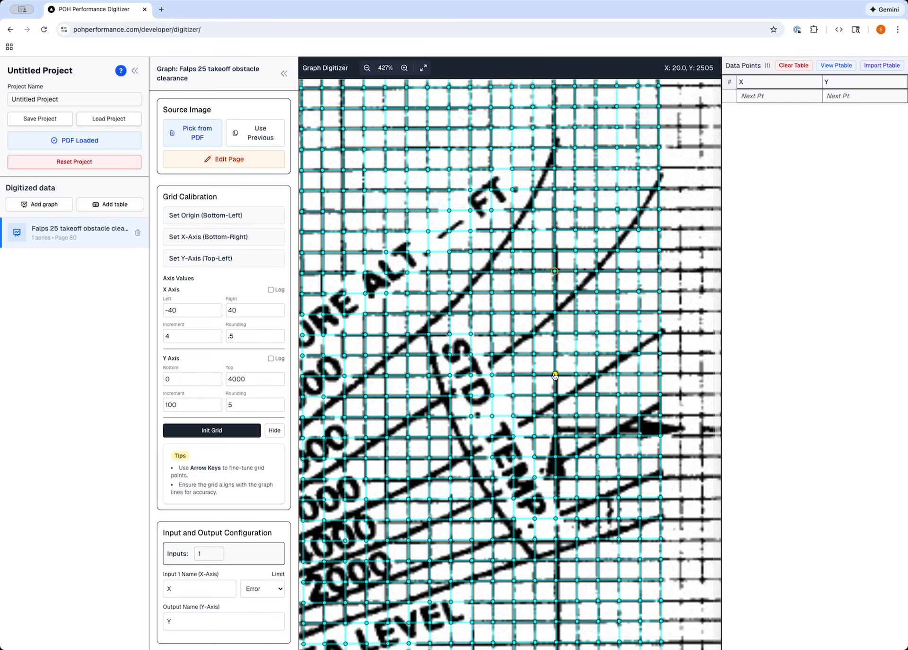
{"action": "key", "text": "Down"}
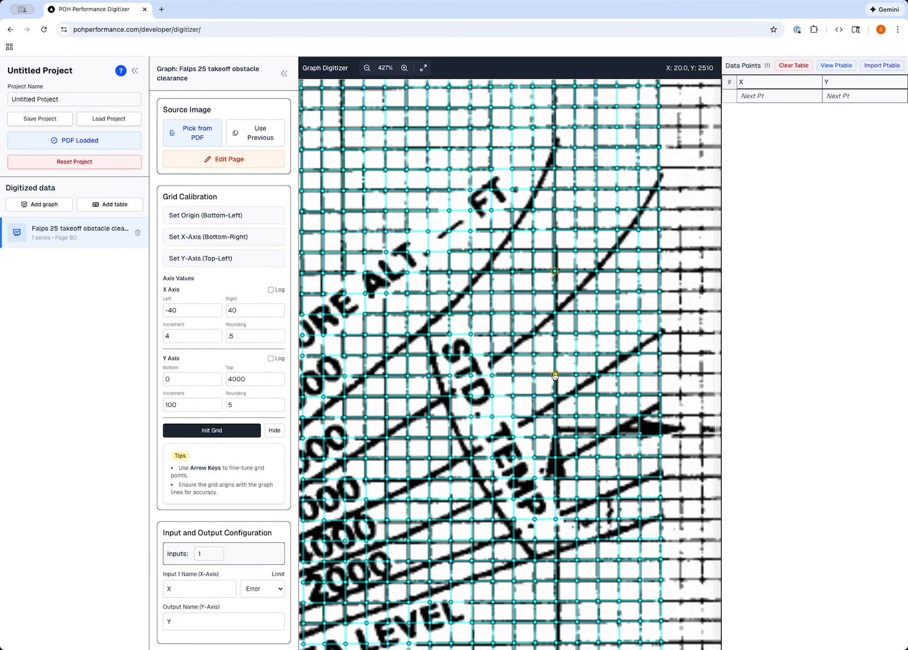
Nudge the grid point at X -16, Y 1100 left onto the printed graph line.
{"action": "scroll", "coordinate": [555, 375], "scroll_direction": "down", "scroll_amount": 5}
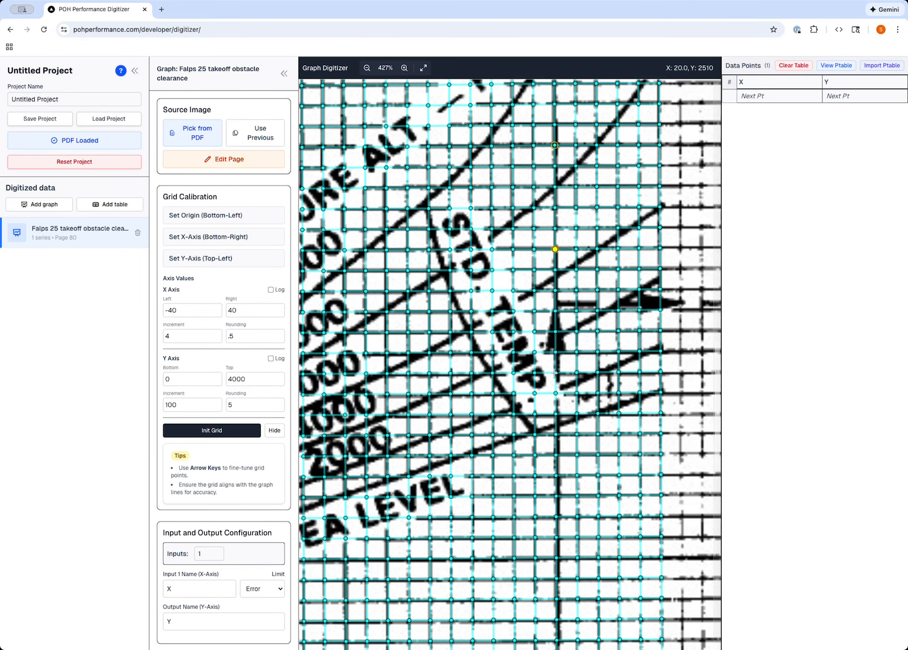
{"action": "scroll", "coordinate": [554, 374], "scroll_direction": "down", "scroll_amount": 3}
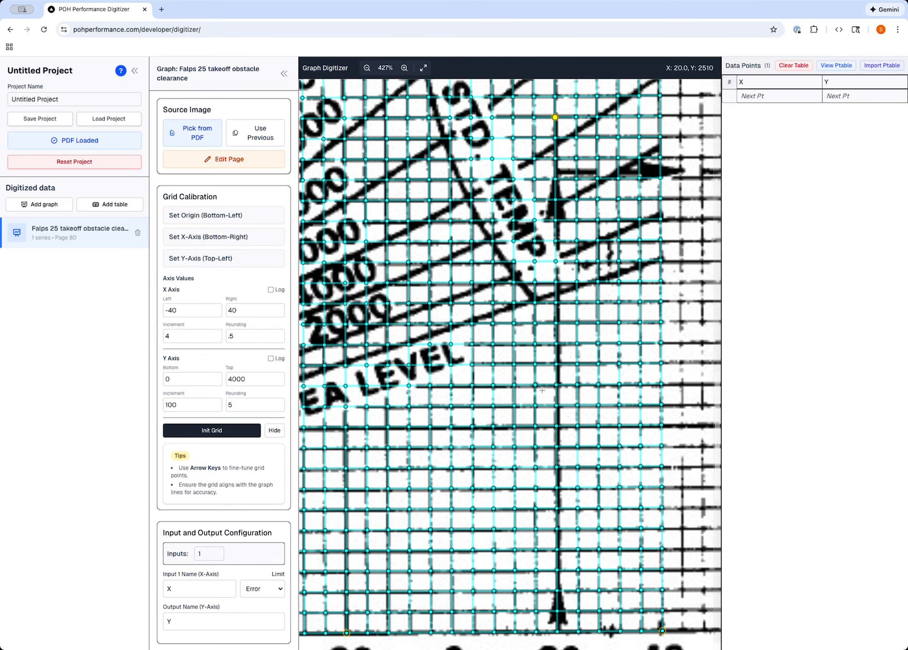
{"action": "scroll", "coordinate": [431, 440], "scroll_direction": "left", "scroll_amount": 3}
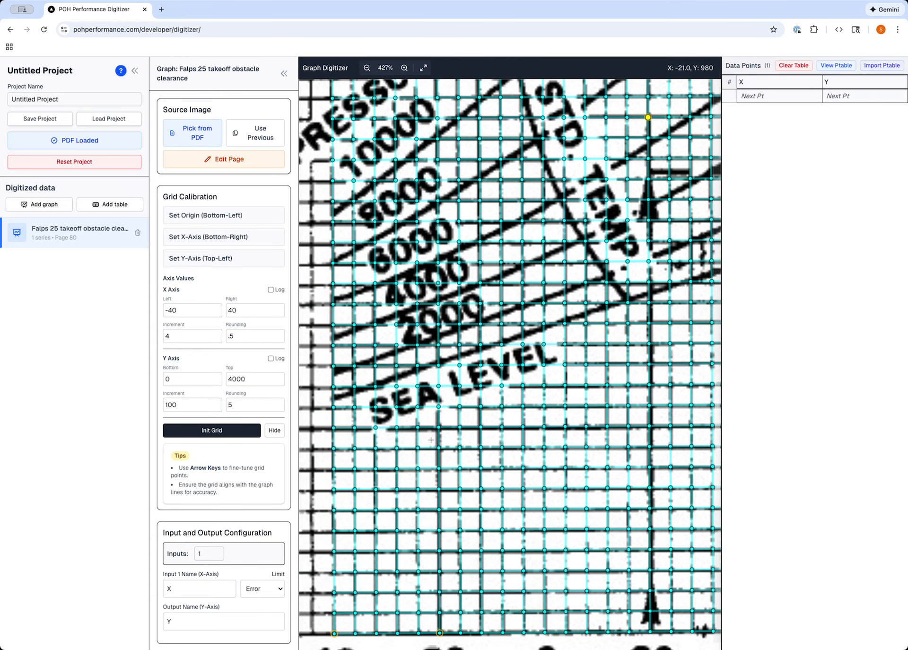
{"action": "scroll", "coordinate": [431, 440], "scroll_direction": "left", "scroll_amount": 1}
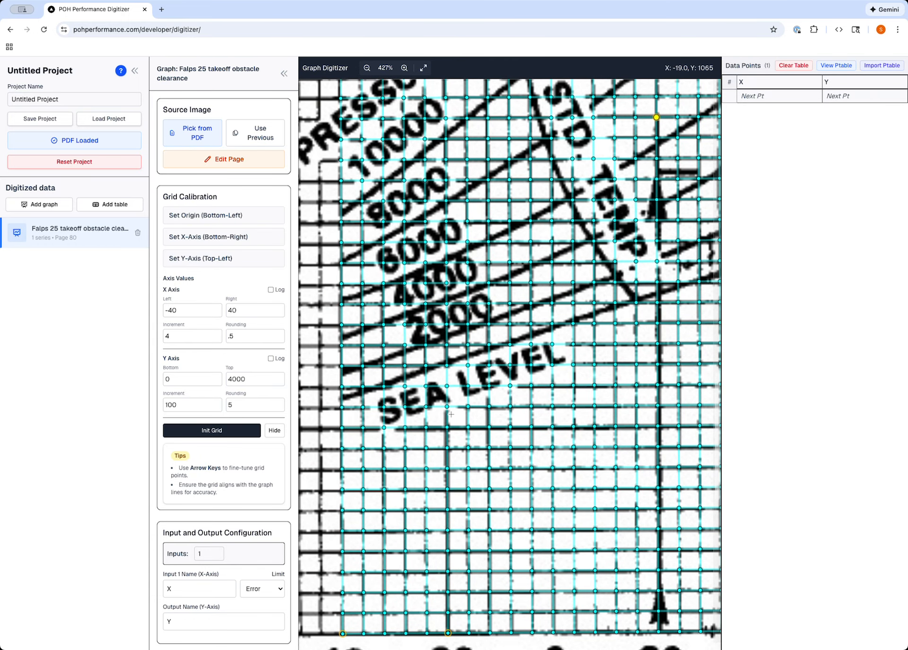
{"action": "left_click", "coordinate": [468, 407]}
{"action": "key", "text": "Left"}
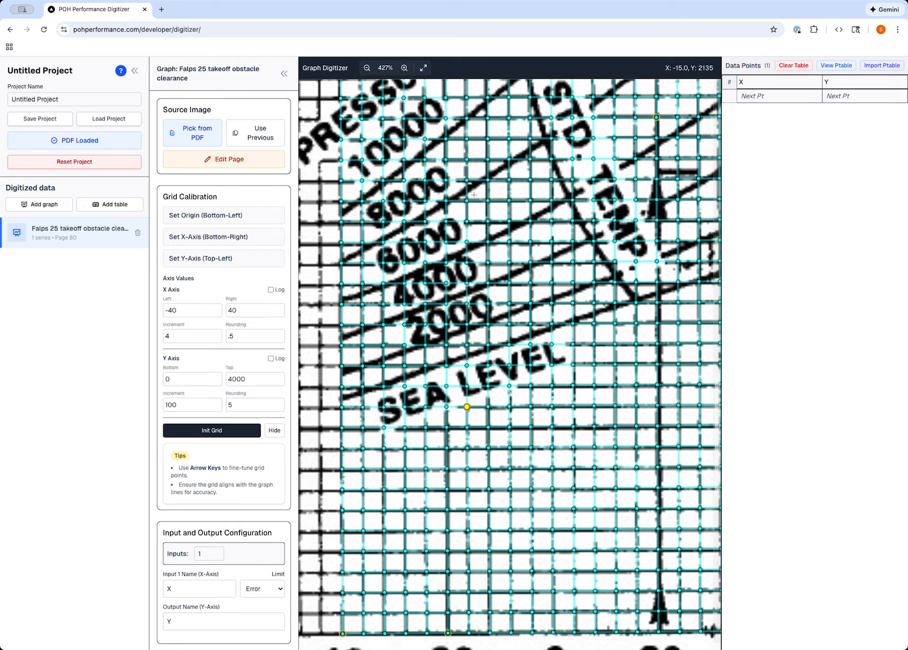
Fix the grid point at X -12, Y 2000 and shift the one at X 4, Y 1700 down and right onto its printed intersection.
{"action": "left_click", "coordinate": [488, 222]}
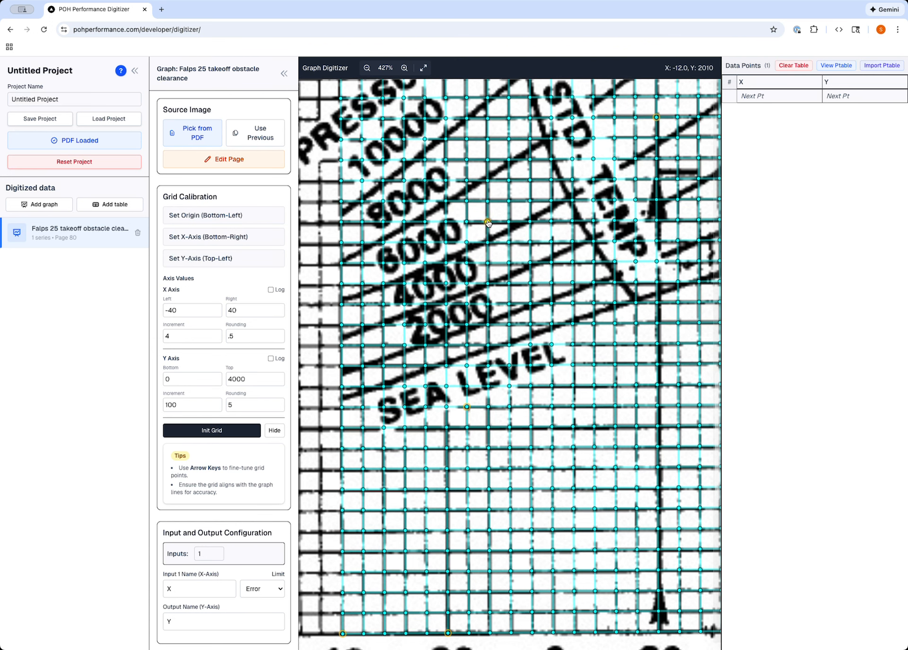
{"action": "scroll", "coordinate": [501, 265], "scroll_direction": "right", "scroll_amount": 2}
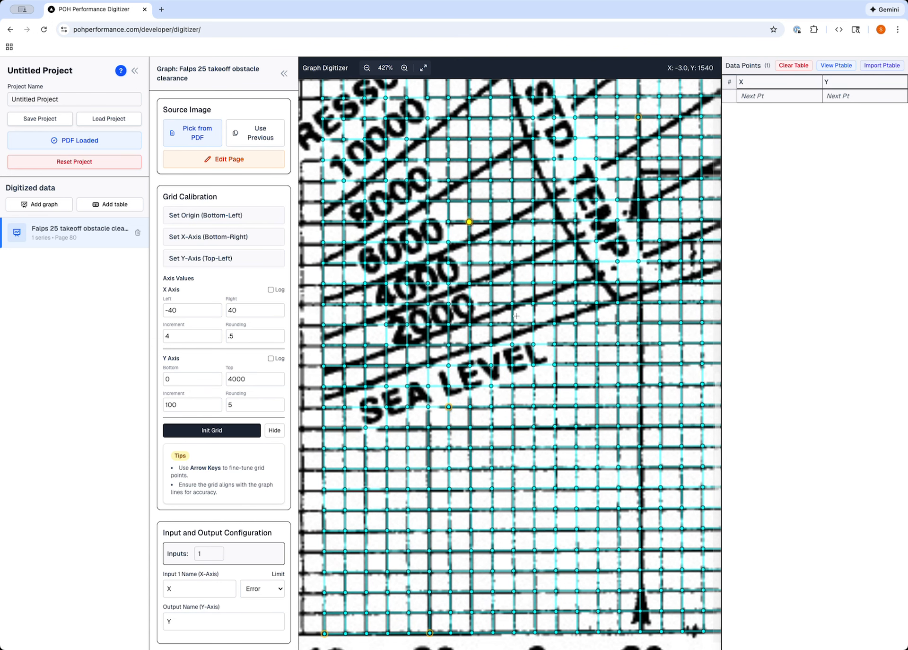
{"action": "left_click", "coordinate": [553, 282]}
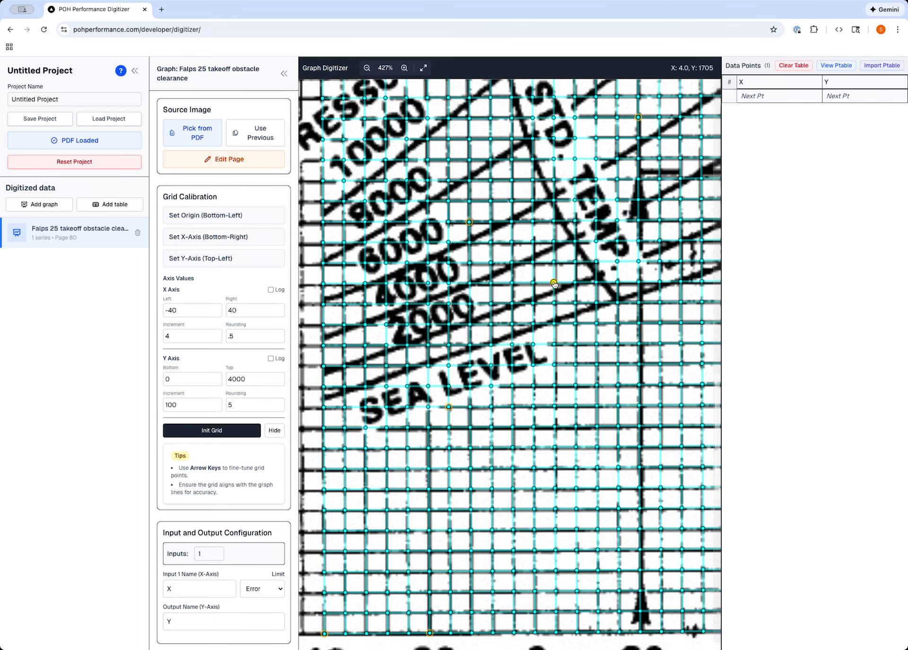
{"action": "key", "text": "Down"}
{"action": "key", "text": "Down"}
{"action": "key", "text": "Right"}
{"action": "key", "text": "Right"}
{"action": "key", "text": "Right"}
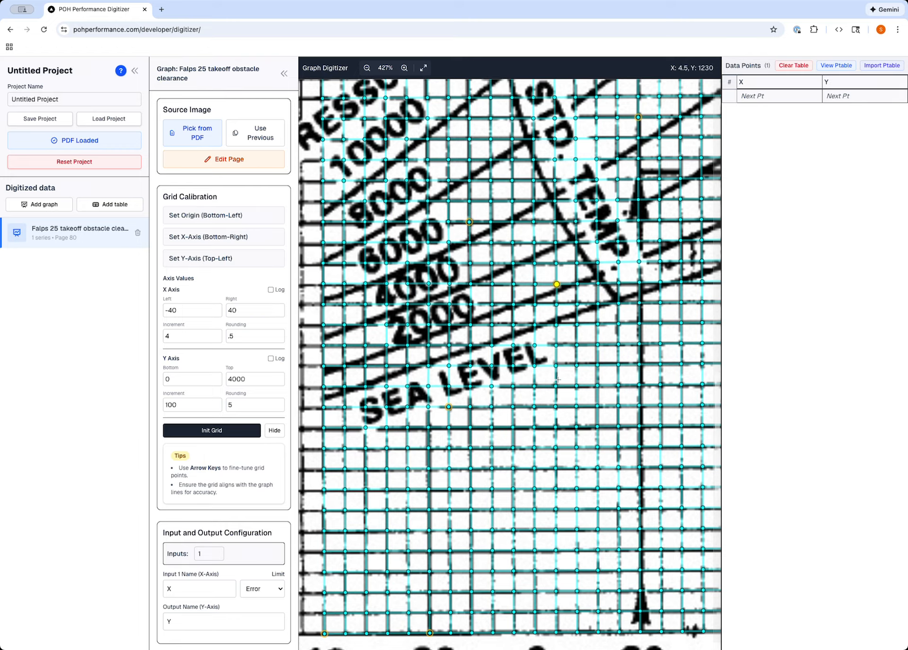
Nudge the grid point at X 0, Y 1700 down and left onto the printed graph intersection.
{"action": "left_click", "coordinate": [535, 283]}
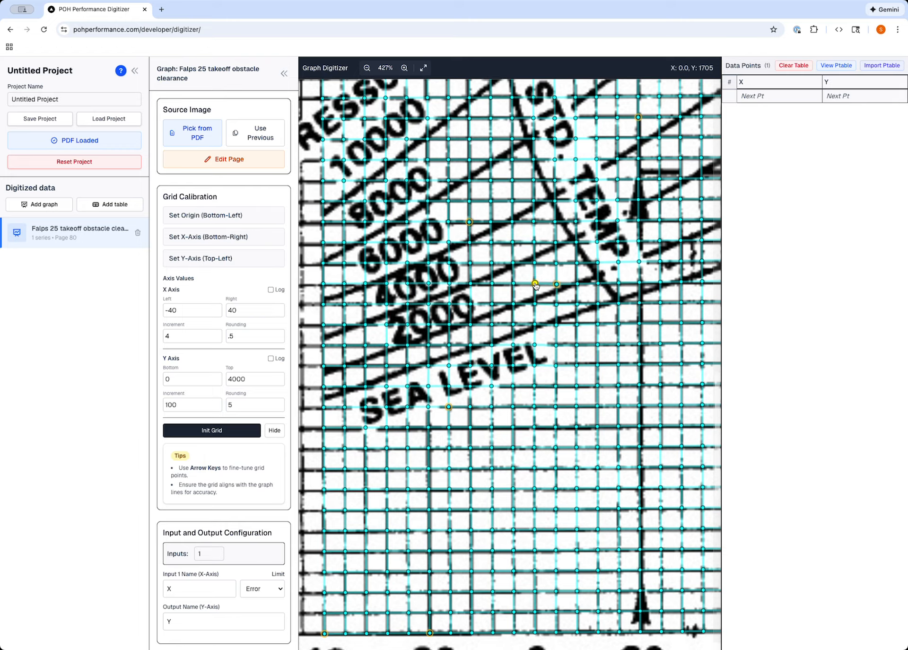
{"action": "key", "text": "Down"}
{"action": "key", "text": "Left"}
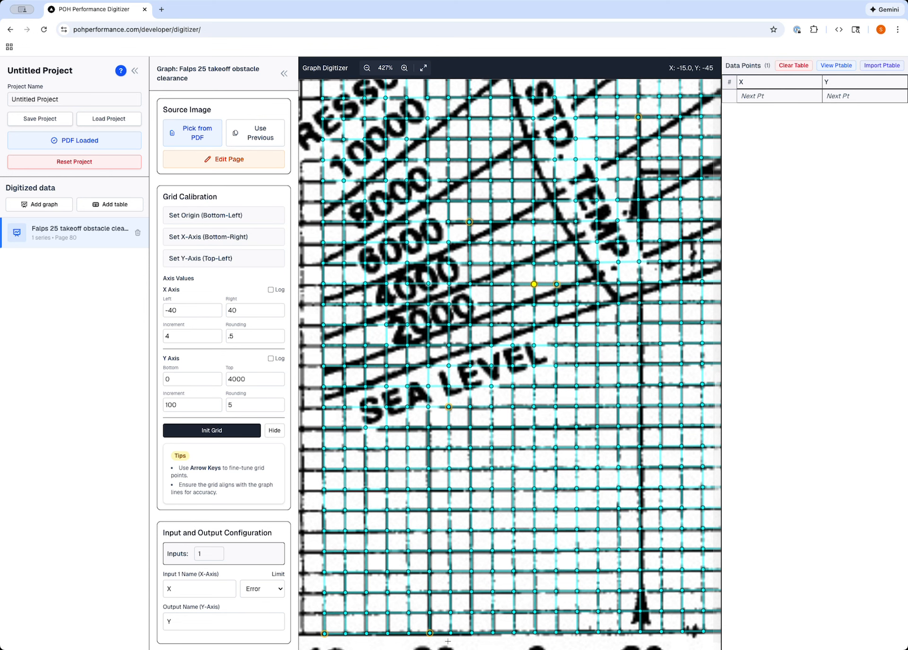
Fix the grid points at X 8, Y 1700 and X 32, Y 2000 on their printed graph intersections.
{"action": "scroll", "coordinate": [600, 563], "scroll_direction": "up", "scroll_amount": 2}
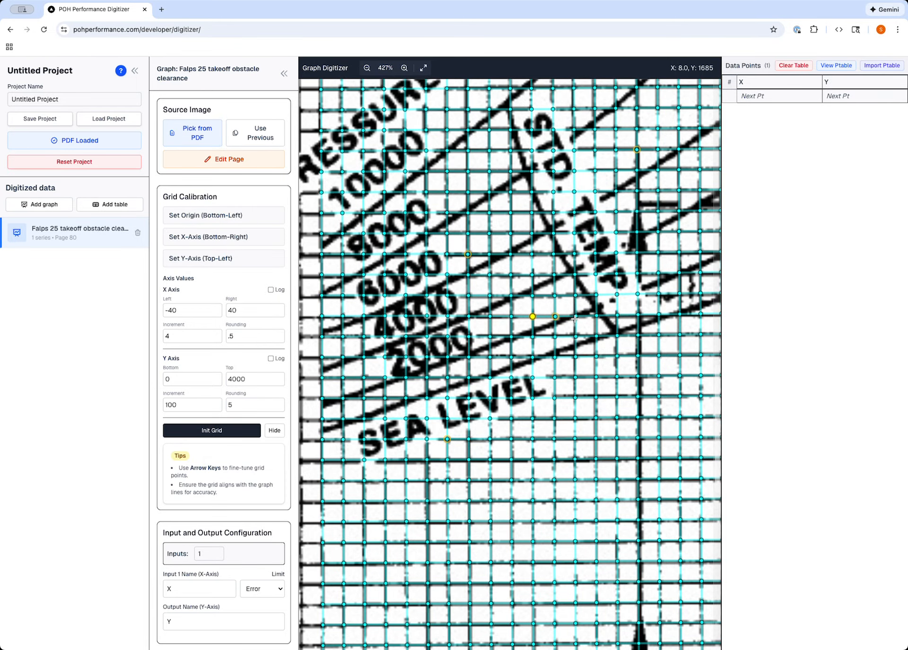
{"action": "left_click", "coordinate": [575, 316]}
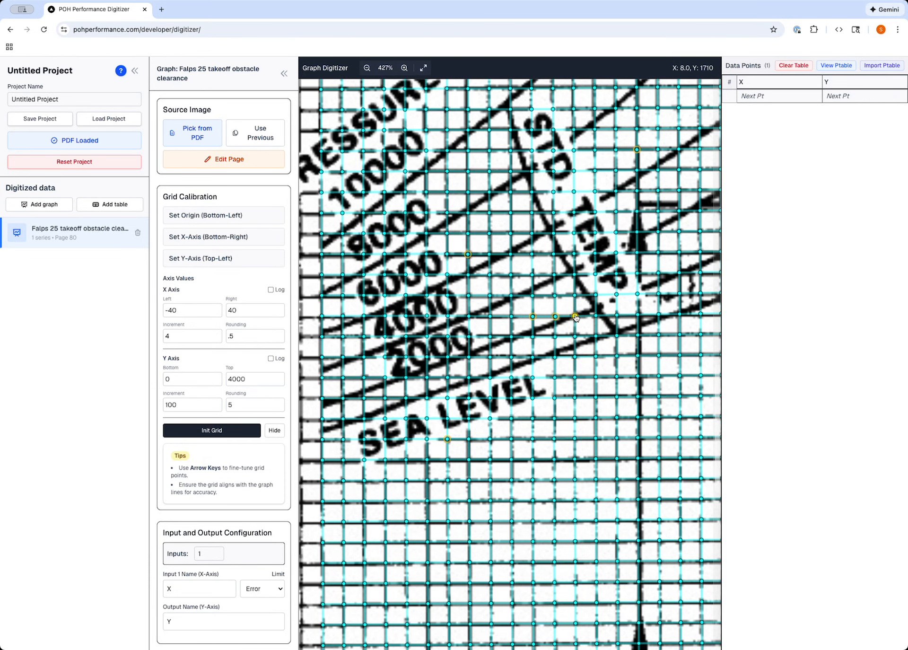
{"action": "scroll", "coordinate": [577, 317], "scroll_direction": "up", "scroll_amount": 1}
{"action": "scroll", "coordinate": [576, 317], "scroll_direction": "up", "scroll_amount": 3}
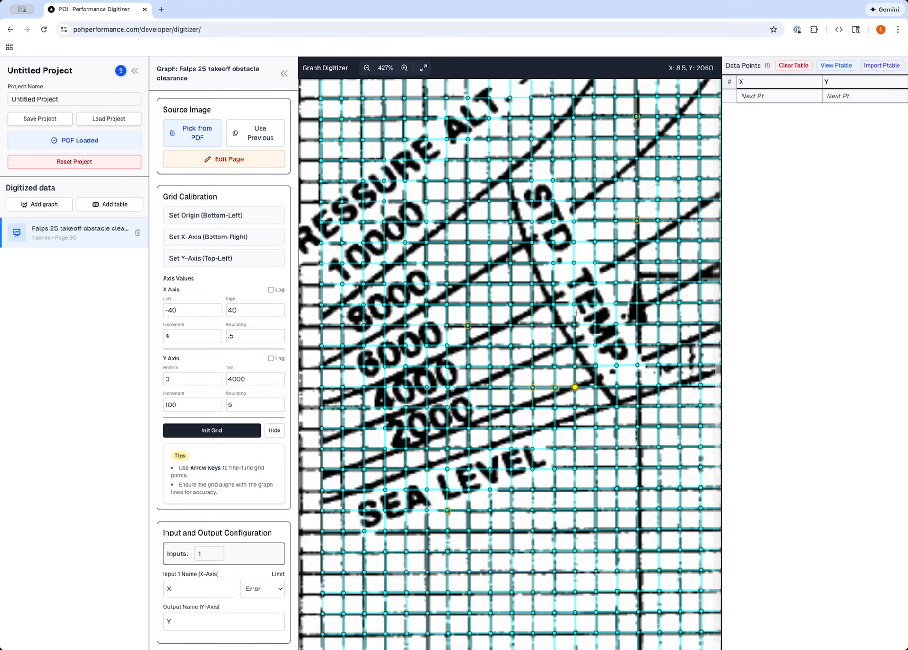
{"action": "scroll", "coordinate": [514, 181], "scroll_direction": "up", "scroll_amount": 7}
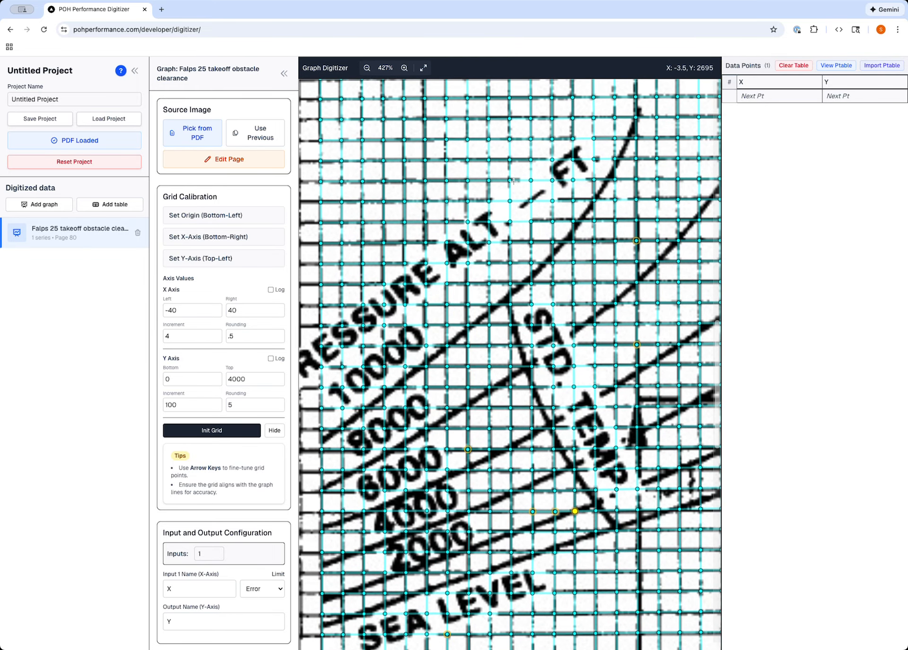
{"action": "scroll", "coordinate": [514, 181], "scroll_direction": "down", "scroll_amount": 4}
{"action": "scroll", "coordinate": [514, 181], "scroll_direction": "right", "scroll_amount": 6}
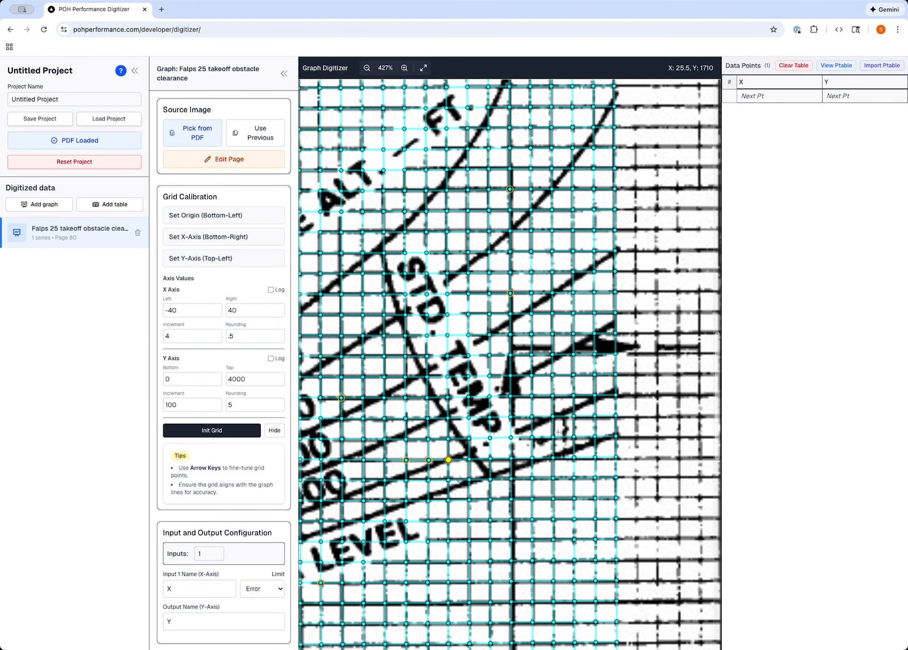
{"action": "left_click", "coordinate": [573, 397]}
{"action": "scroll", "coordinate": [575, 399], "scroll_direction": "down", "scroll_amount": 1}
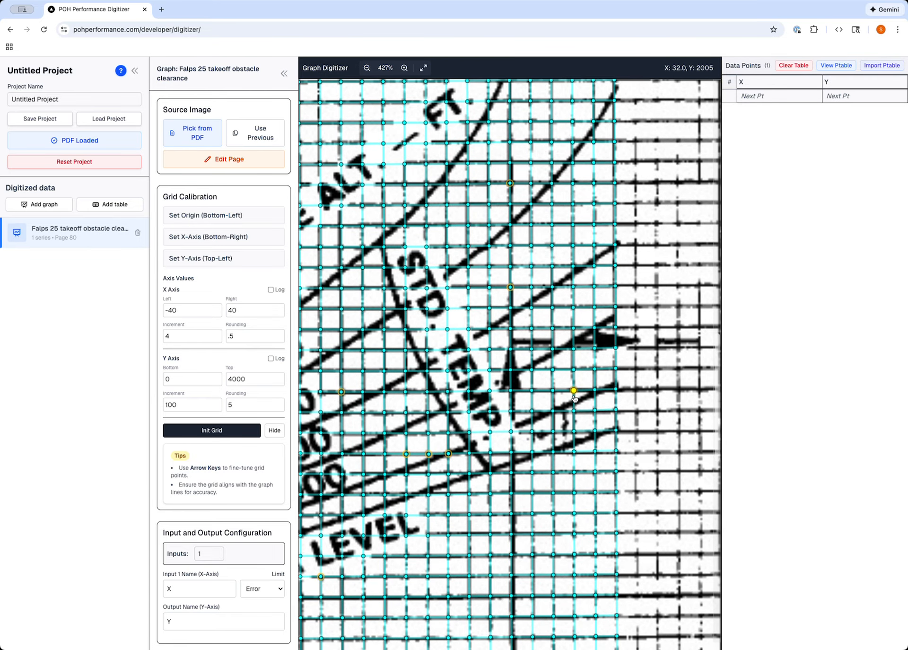
Fix the grid point at X -4, Y 1500 on the printed line above the Sea Level label.
{"action": "scroll", "coordinate": [574, 398], "scroll_direction": "down", "scroll_amount": 5}
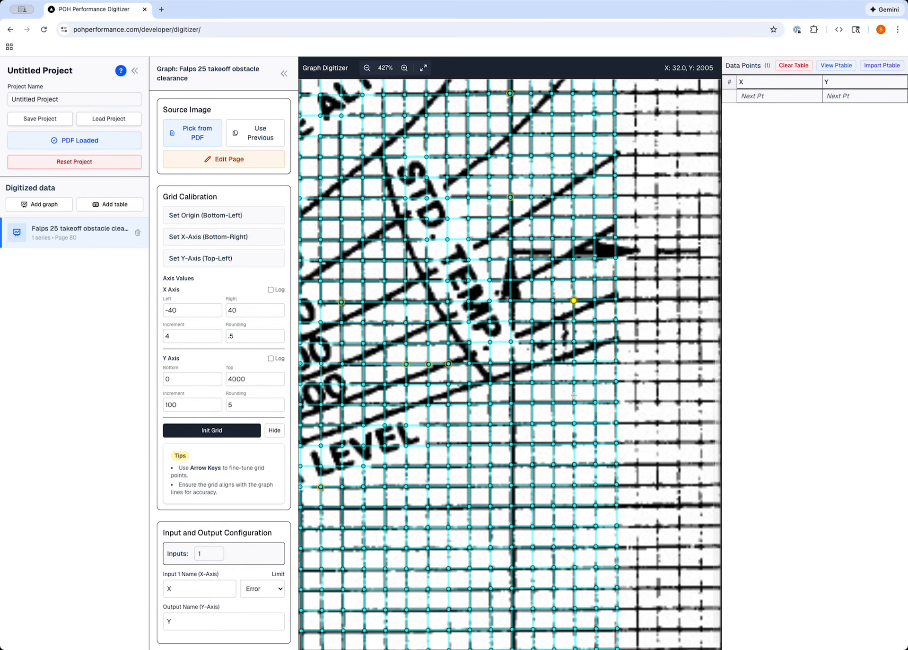
{"action": "scroll", "coordinate": [574, 396], "scroll_direction": "down", "scroll_amount": 7}
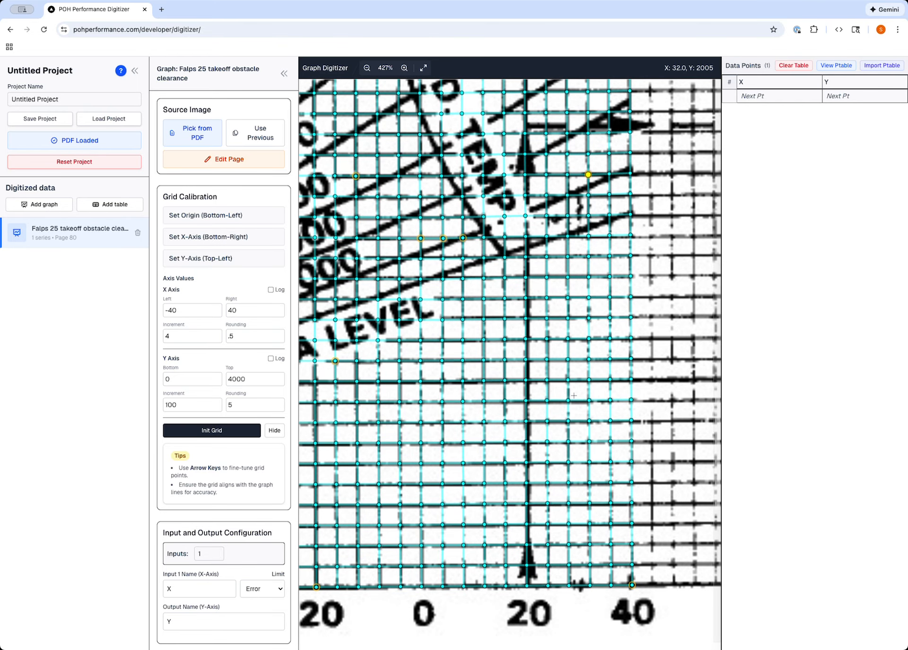
{"action": "scroll", "coordinate": [574, 396], "scroll_direction": "up", "scroll_amount": 4}
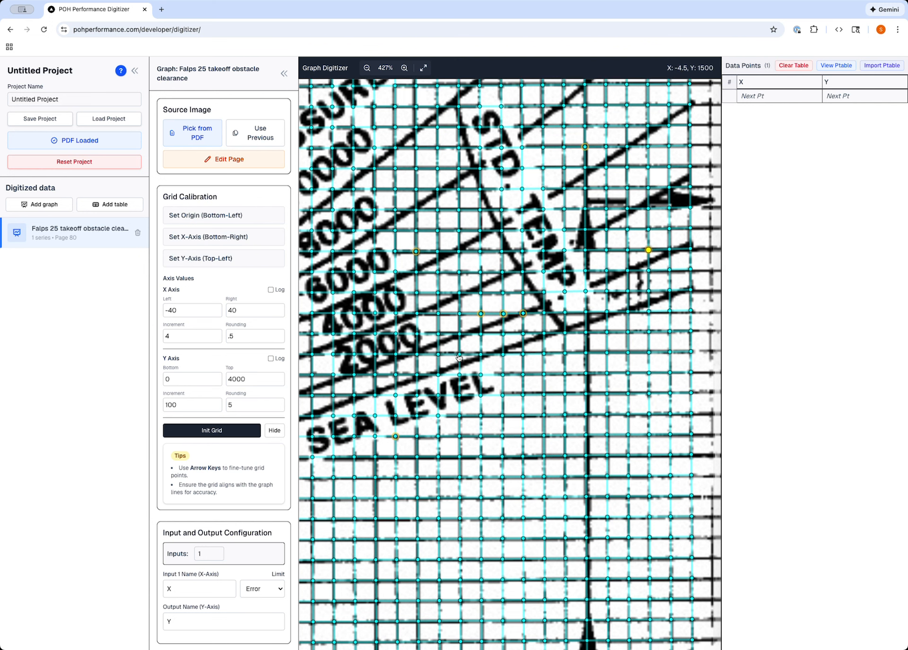
{"action": "left_click", "coordinate": [459, 355]}
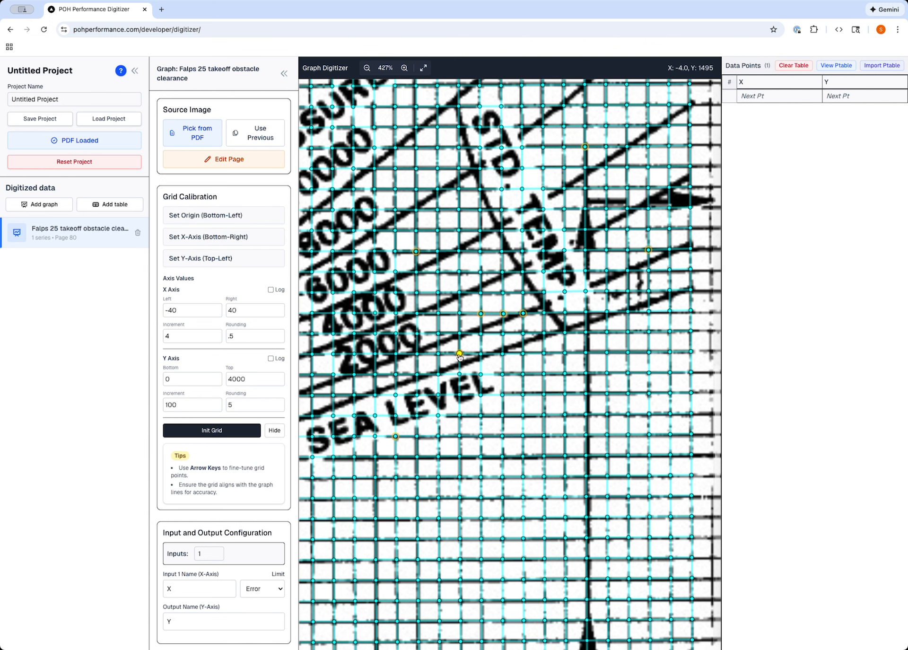
Nudge the grid's edge point at X -40, Y 1500 down onto the printed graph line.
{"action": "scroll", "coordinate": [460, 358], "scroll_direction": "left", "scroll_amount": 2}
{"action": "scroll", "coordinate": [460, 357], "scroll_direction": "left", "scroll_amount": 10}
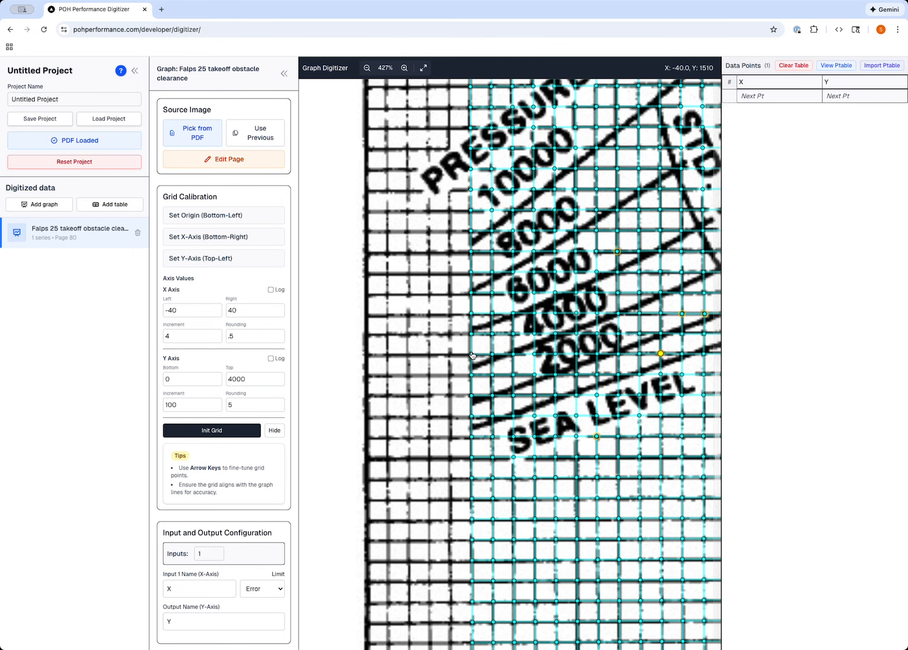
{"action": "left_click", "coordinate": [472, 354]}
{"action": "key", "text": "Down"}
{"action": "key", "text": "Down"}
{"action": "scroll", "coordinate": [472, 355], "scroll_direction": "right", "scroll_amount": 1}
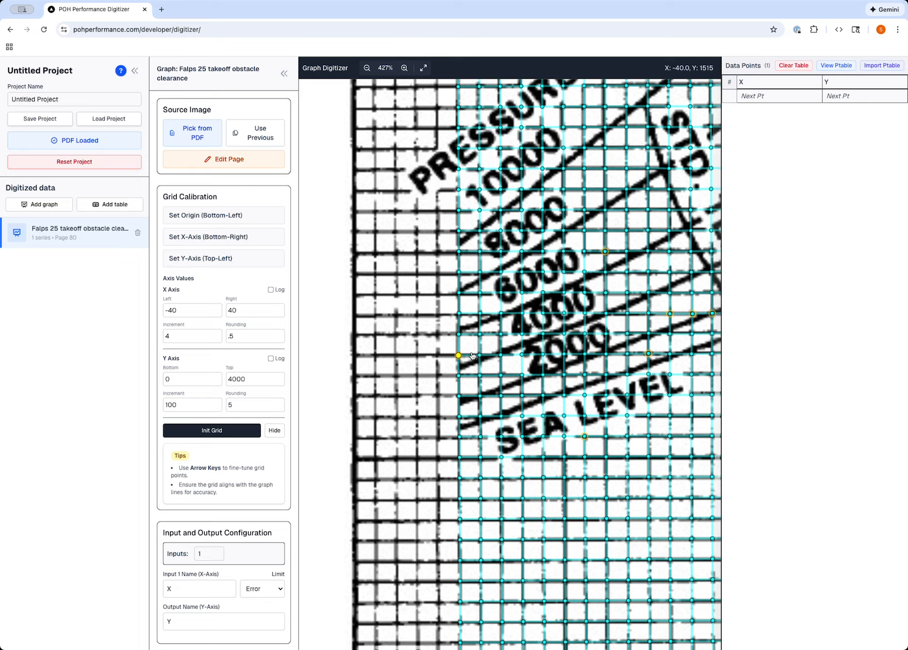
Hide the calibration grid overlay and bring the digitization settings and the sea level curve's start at X -40 into view.
{"action": "scroll", "coordinate": [472, 355], "scroll_direction": "right", "scroll_amount": 3}
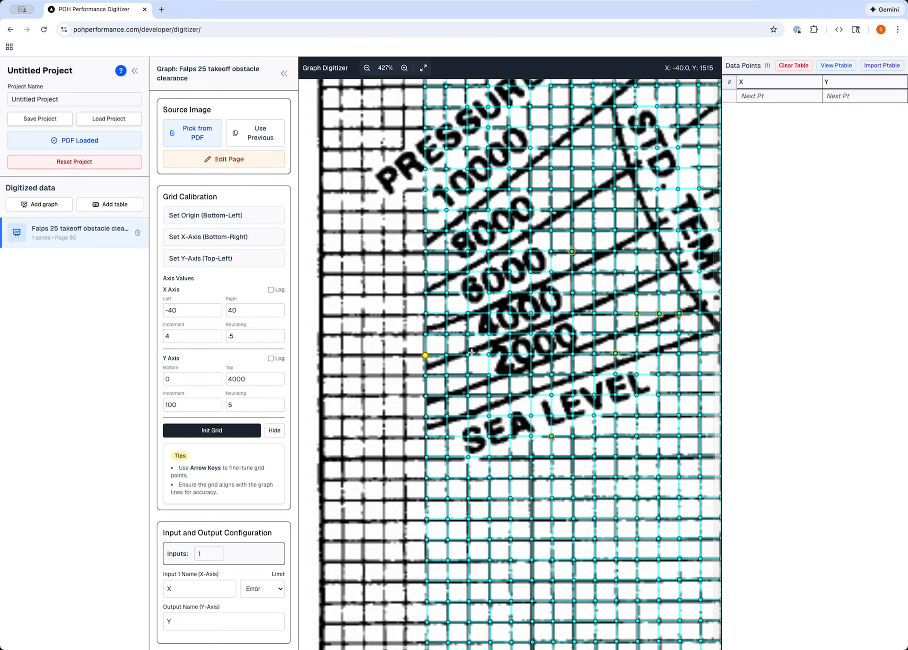
{"action": "scroll", "coordinate": [629, 235], "scroll_direction": "right", "scroll_amount": 8}
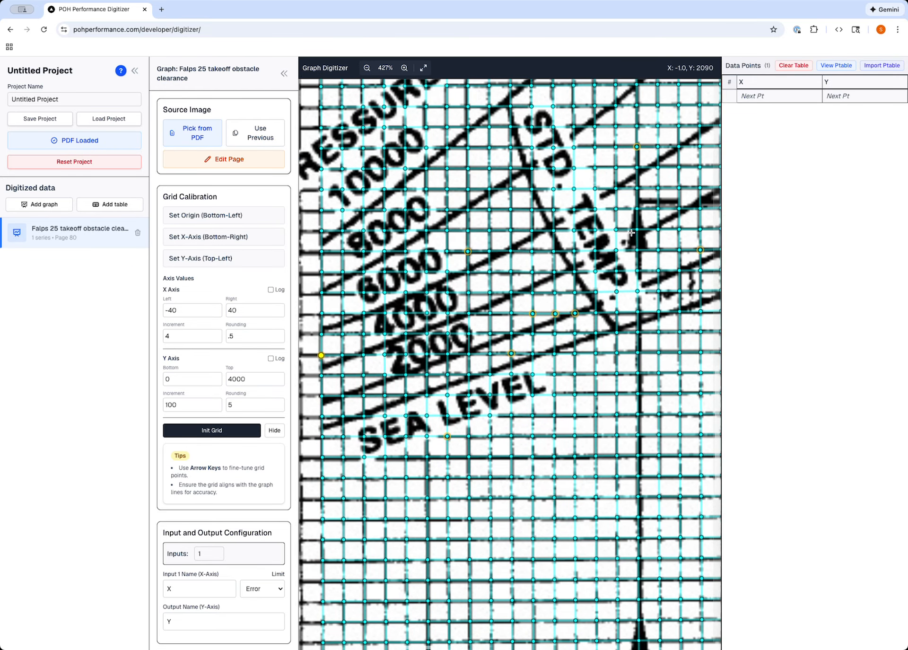
{"action": "left_click", "coordinate": [274, 431]}
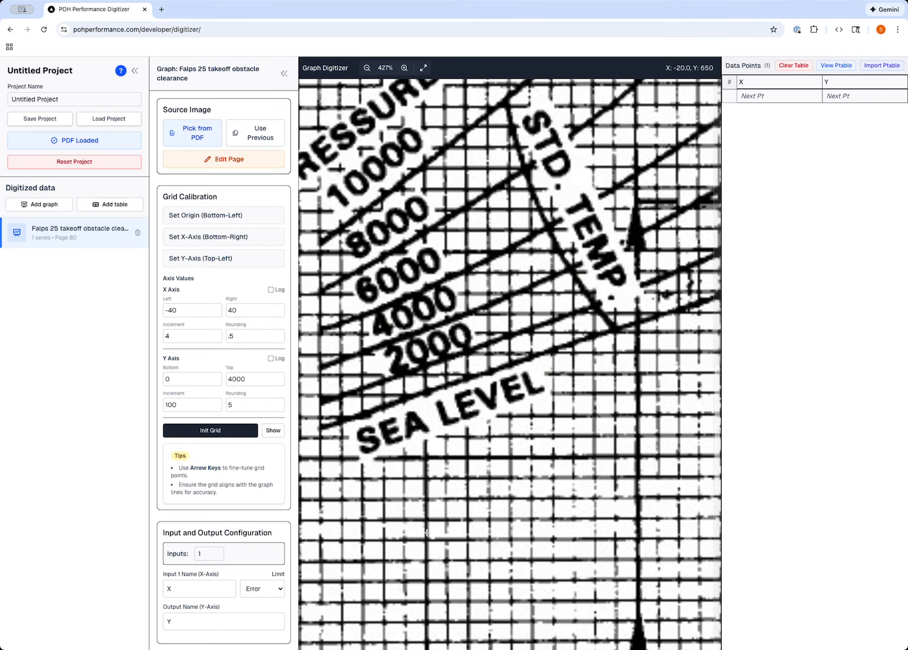
{"action": "scroll", "coordinate": [426, 536], "scroll_direction": "down", "scroll_amount": 1}
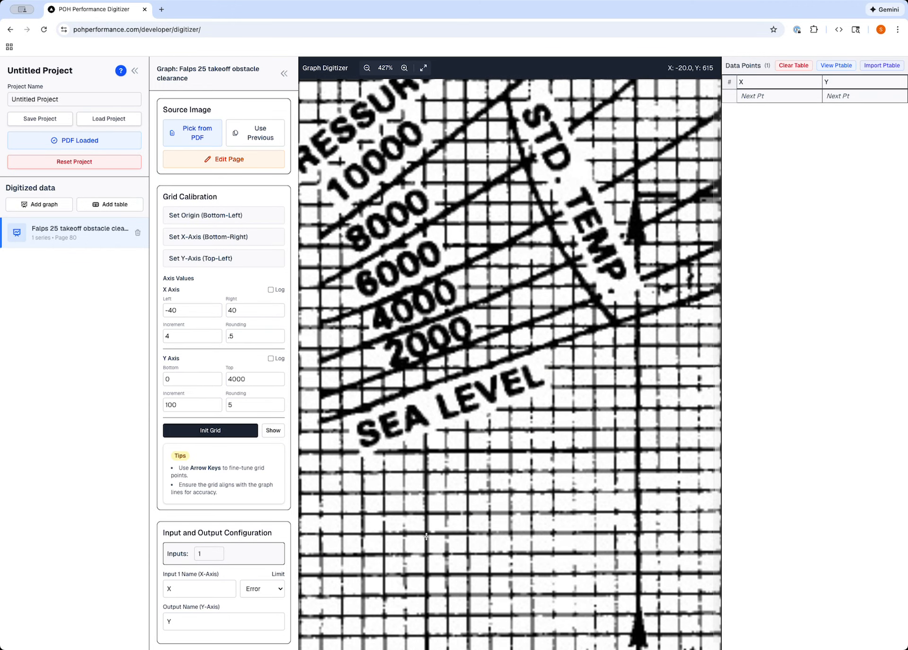
{"action": "scroll", "coordinate": [426, 536], "scroll_direction": "down", "scroll_amount": 3}
{"action": "scroll", "coordinate": [188, 462], "scroll_direction": "down", "scroll_amount": 2}
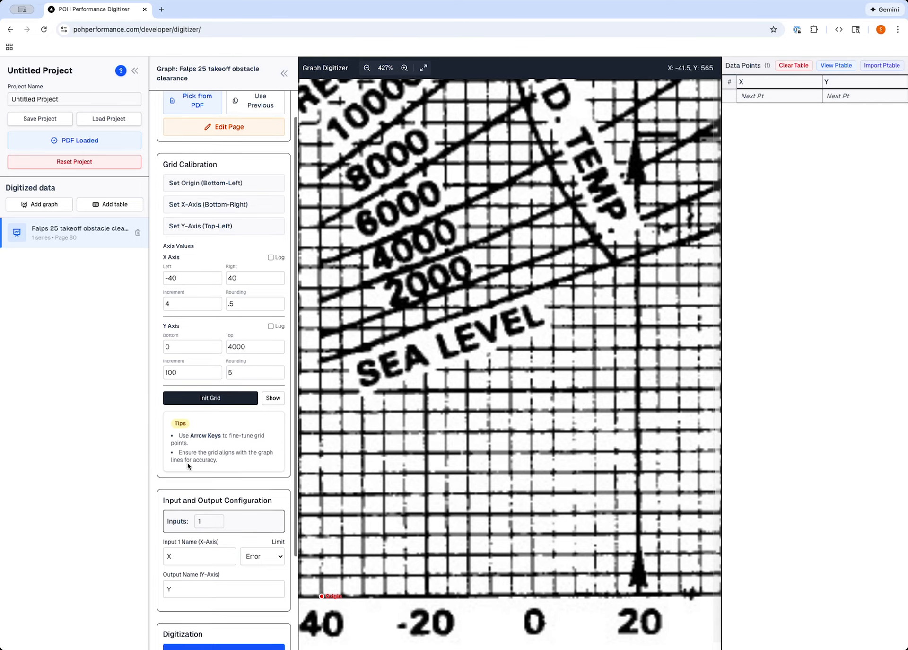
{"action": "scroll", "coordinate": [188, 462], "scroll_direction": "down", "scroll_amount": 4}
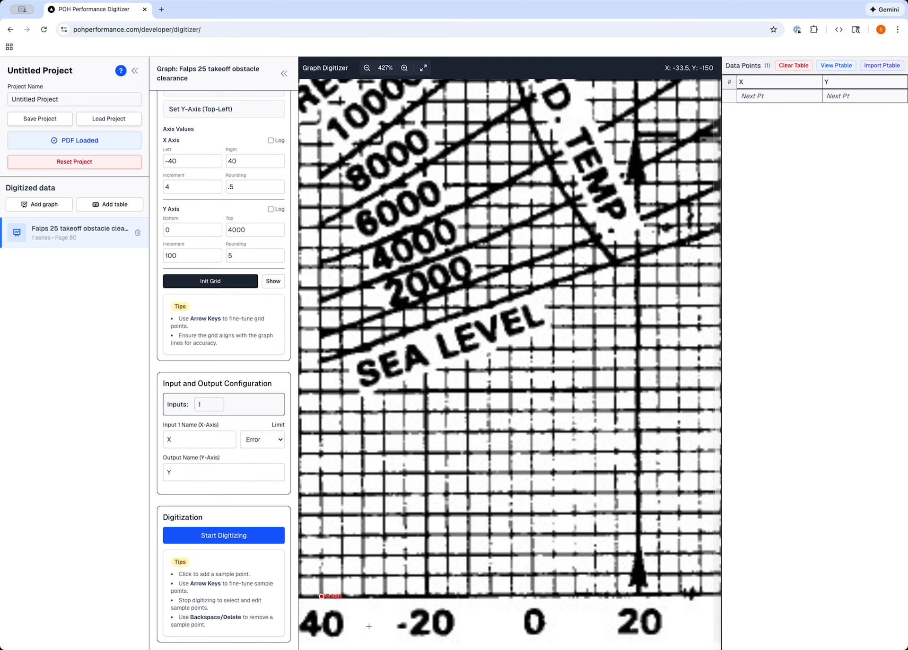
{"action": "scroll", "coordinate": [586, 606], "scroll_direction": "left", "scroll_amount": 1}
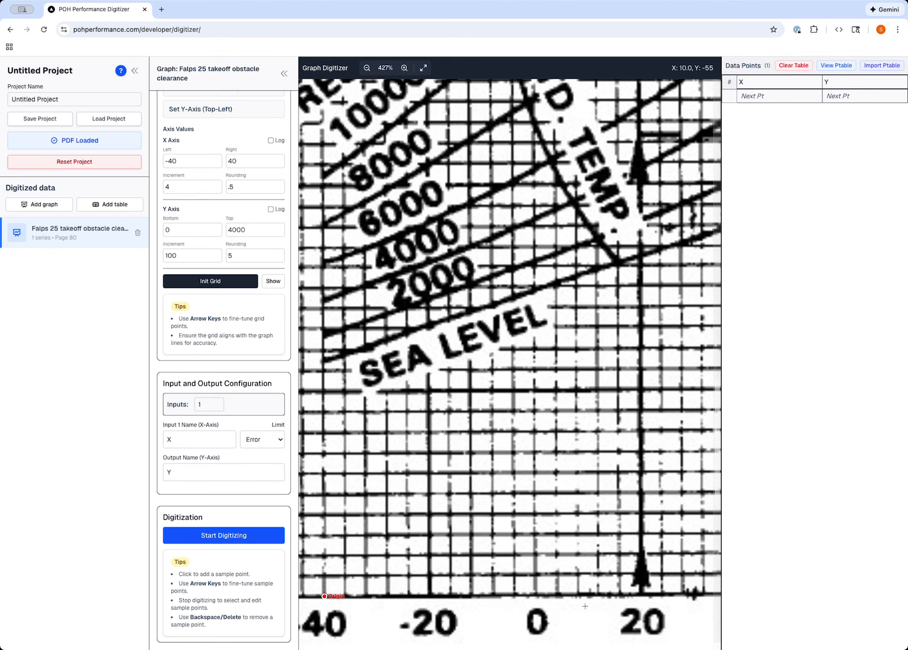
{"action": "scroll", "coordinate": [586, 606], "scroll_direction": "left", "scroll_amount": 5}
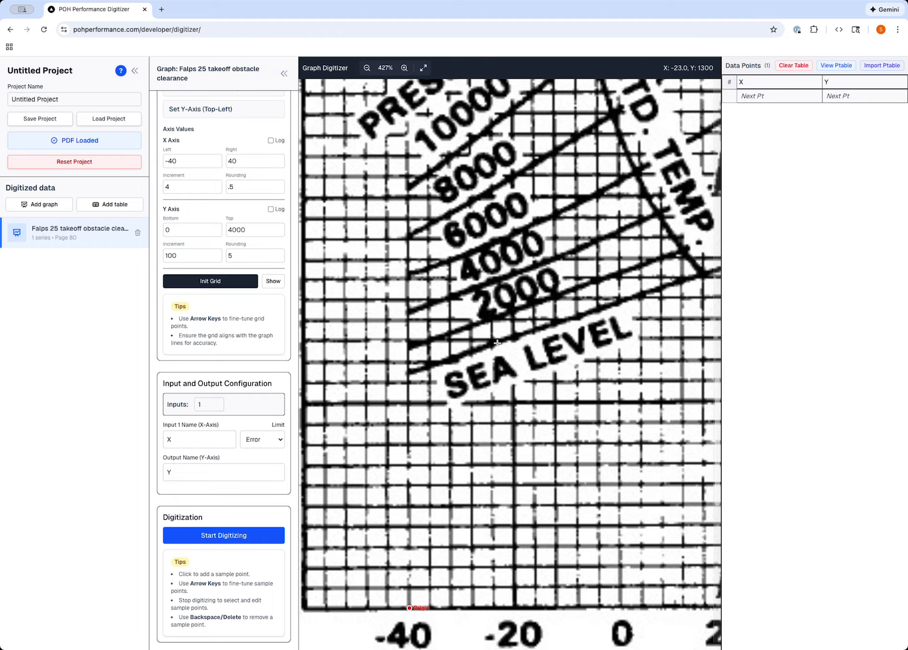
Configure two graph inputs, naming the parameter pressureAlititude and the X-axis input oat.
{"action": "left_click", "coordinate": [216, 402]}
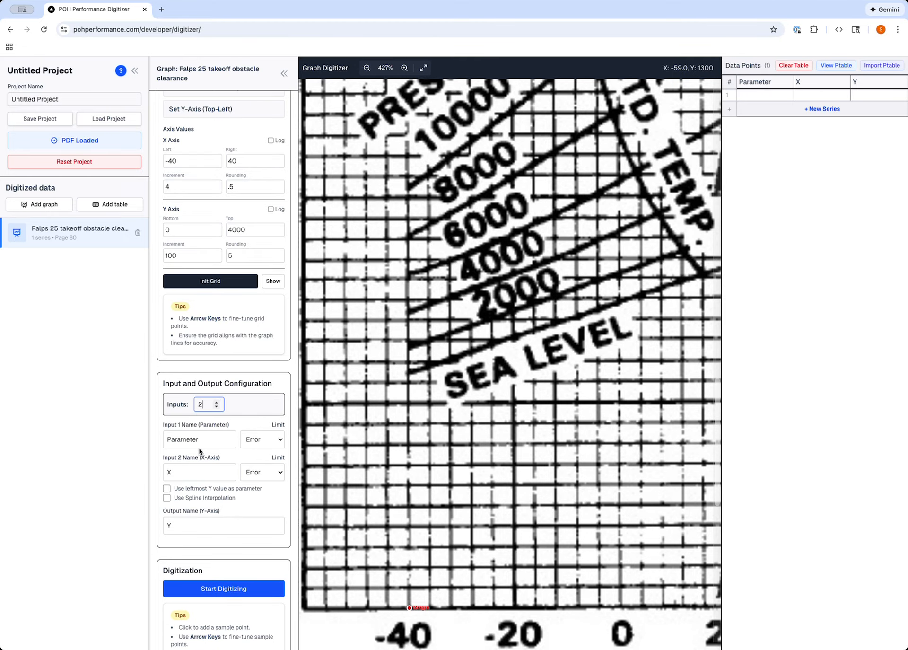
{"action": "double_click", "coordinate": [187, 440]}
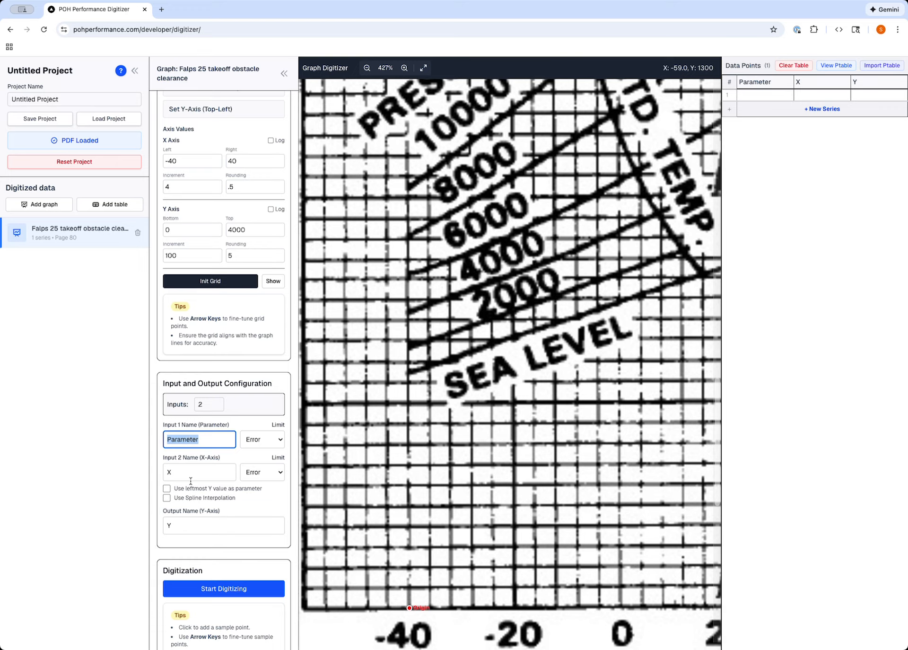
{"action": "key", "text": "Tab"}
{"action": "type", "text": "o"}
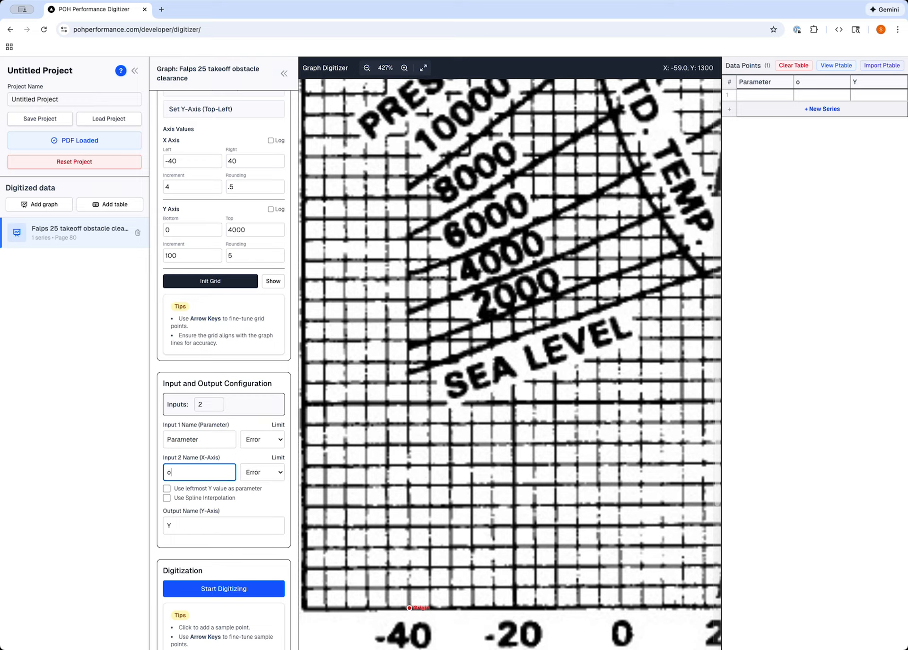
{"action": "type", "text": "at"}
{"action": "double_click", "coordinate": [204, 445]}
{"action": "type", "text": "p"}
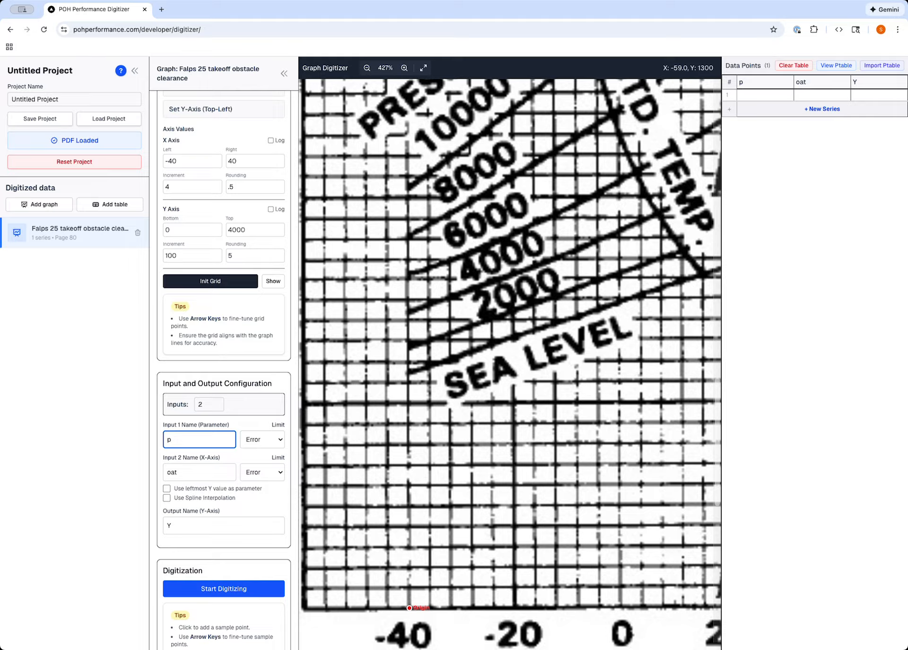
{"action": "type", "text": "ressure"}
{"action": "type", "text": "Alit"}
{"action": "type", "text": "itude"}
Set the limit handling of both the oat and pressureAlititude inputs to Clamp Lo.
{"action": "left_click", "coordinate": [268, 471]}
{"action": "left_click", "coordinate": [265, 459]}
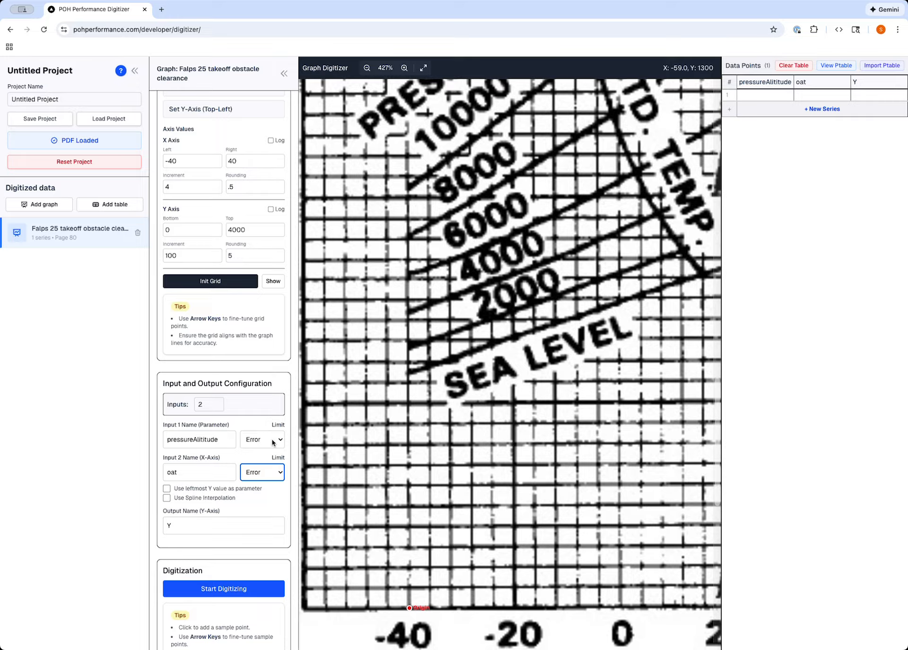
{"action": "left_click", "coordinate": [281, 475]}
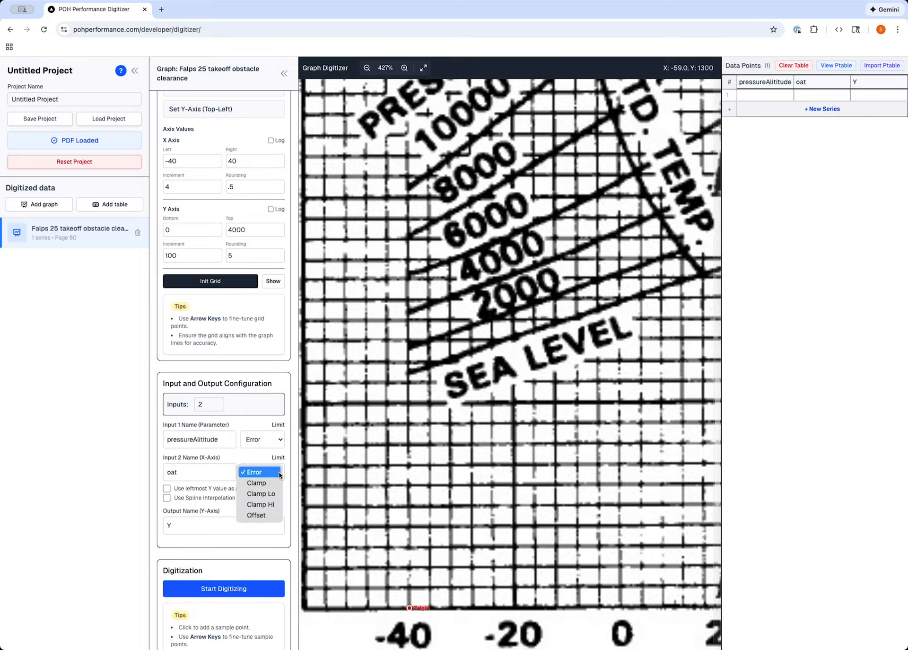
{"action": "left_click", "coordinate": [265, 494]}
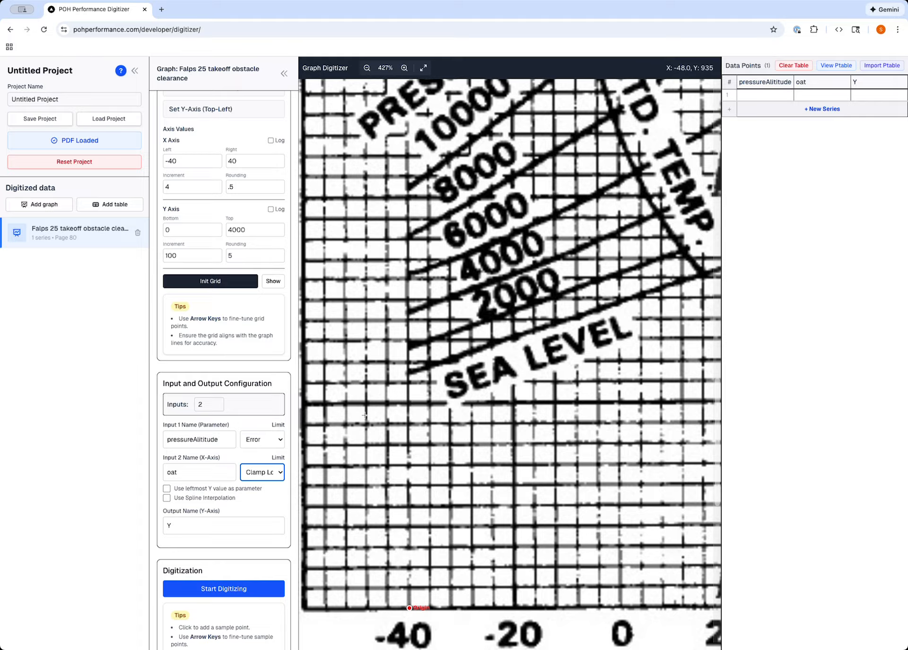
{"action": "left_click", "coordinate": [273, 444]}
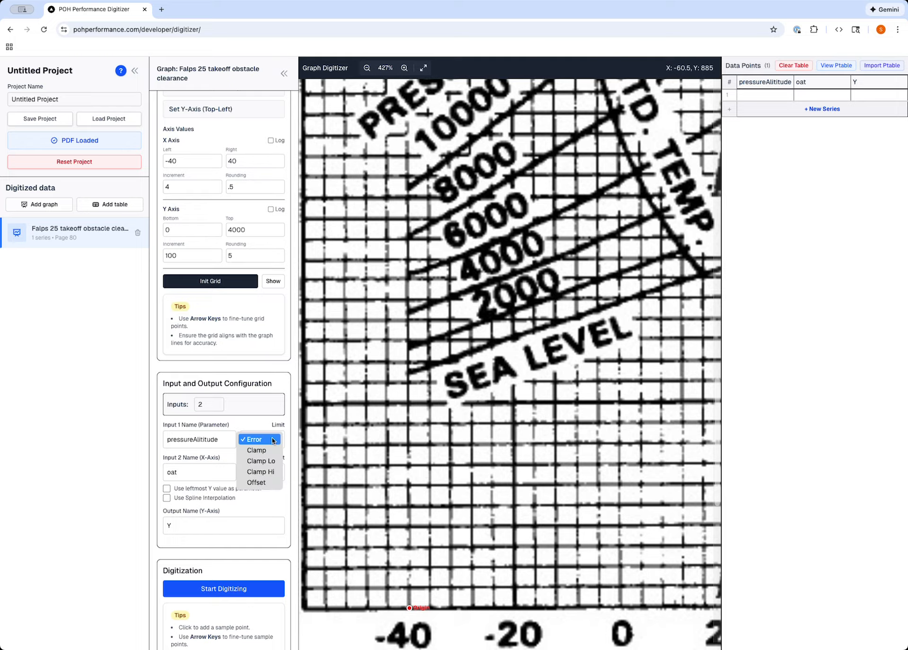
{"action": "left_click", "coordinate": [275, 460]}
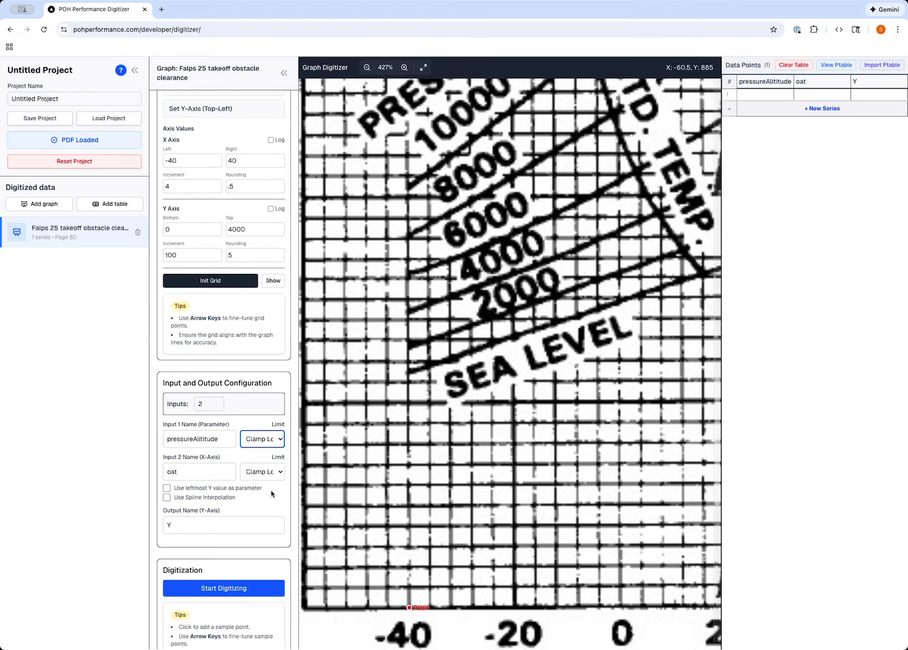
Rename the Y-axis output as distance.
{"action": "left_click", "coordinate": [187, 528]}
{"action": "key", "text": "BackSpace"}
{"action": "type", "text": "d"}
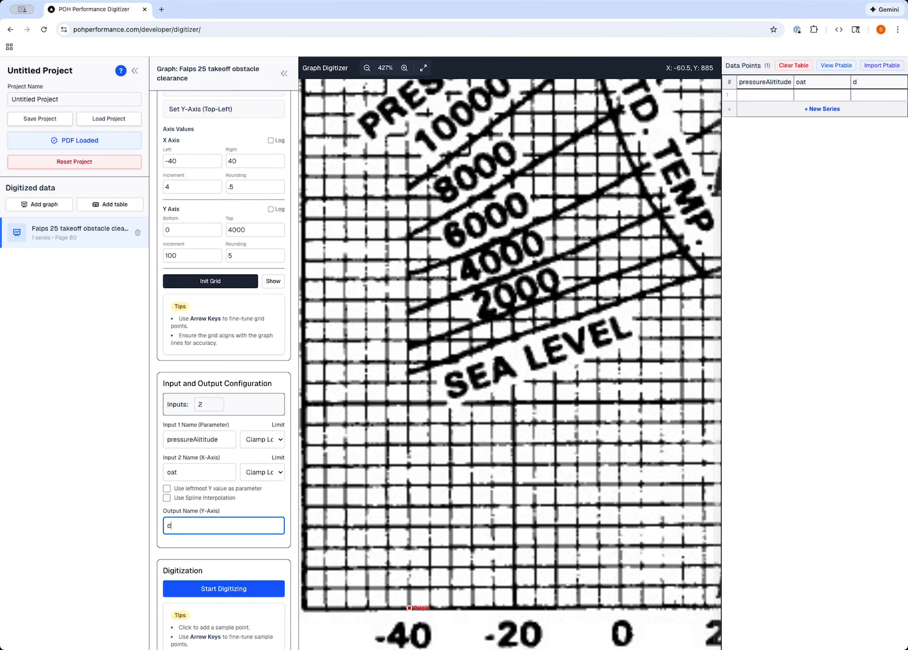
{"action": "type", "text": "istance"}
{"action": "scroll", "coordinate": [193, 493], "scroll_direction": "down", "scroll_amount": 1}
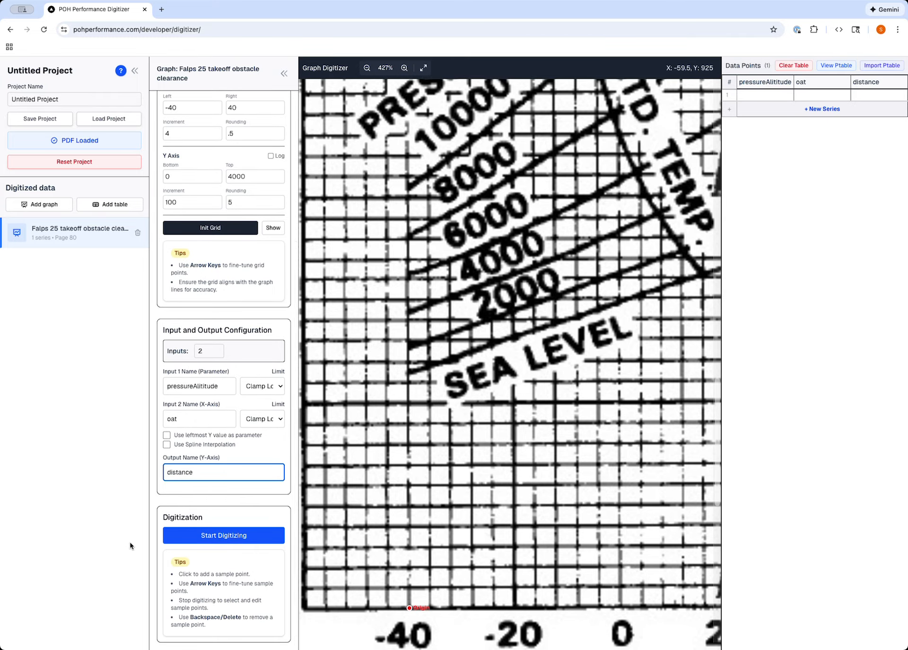
Start digitizing and plot the sea level line's endpoints at oat -40, distance 1145 and oat 40, distance 1810.
{"action": "left_click", "coordinate": [229, 536]}
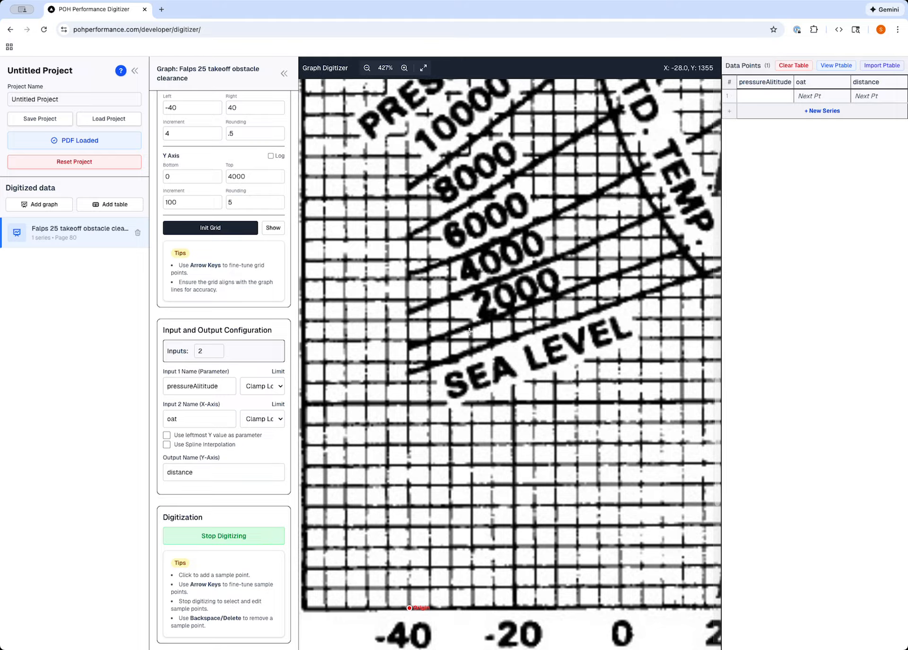
{"action": "left_click", "coordinate": [408, 372]}
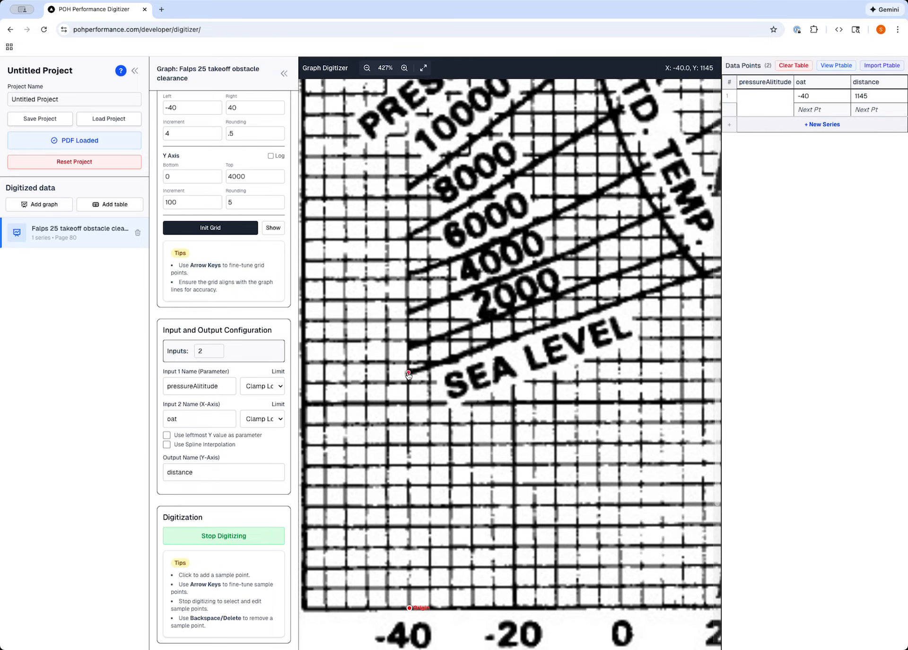
{"action": "scroll", "coordinate": [467, 375], "scroll_direction": "right", "scroll_amount": 5}
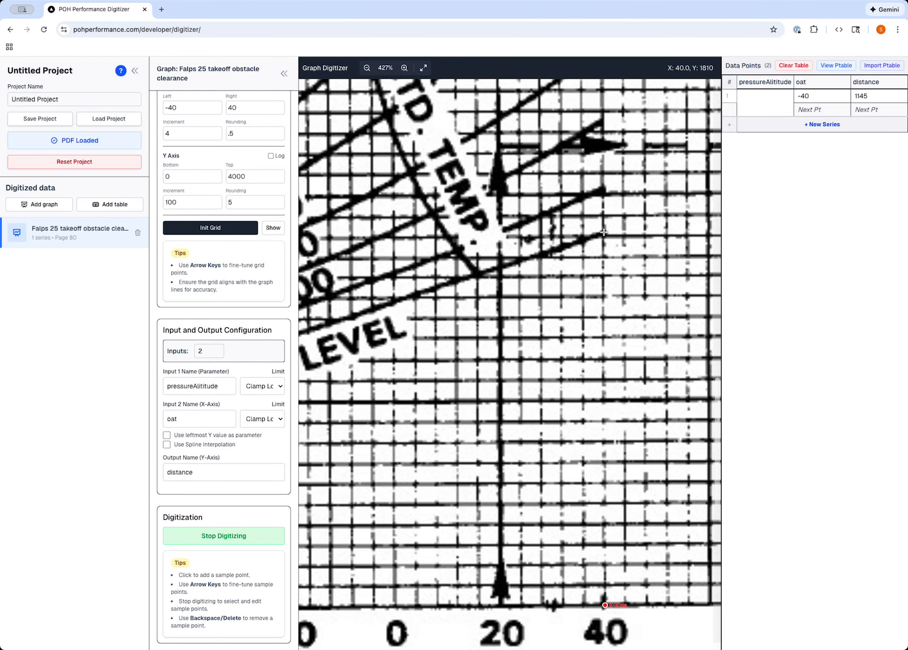
{"action": "left_click", "coordinate": [603, 232]}
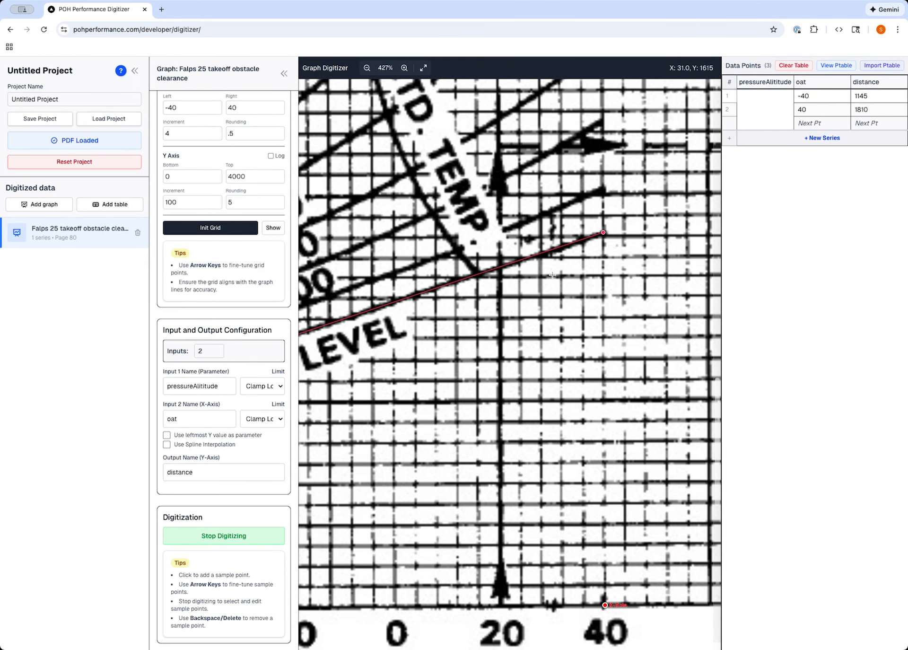
Adjust the sea level line's start point at oat -40 to distance 1140 and select its end point at oat 40.
{"action": "scroll", "coordinate": [514, 291], "scroll_direction": "left", "scroll_amount": 5}
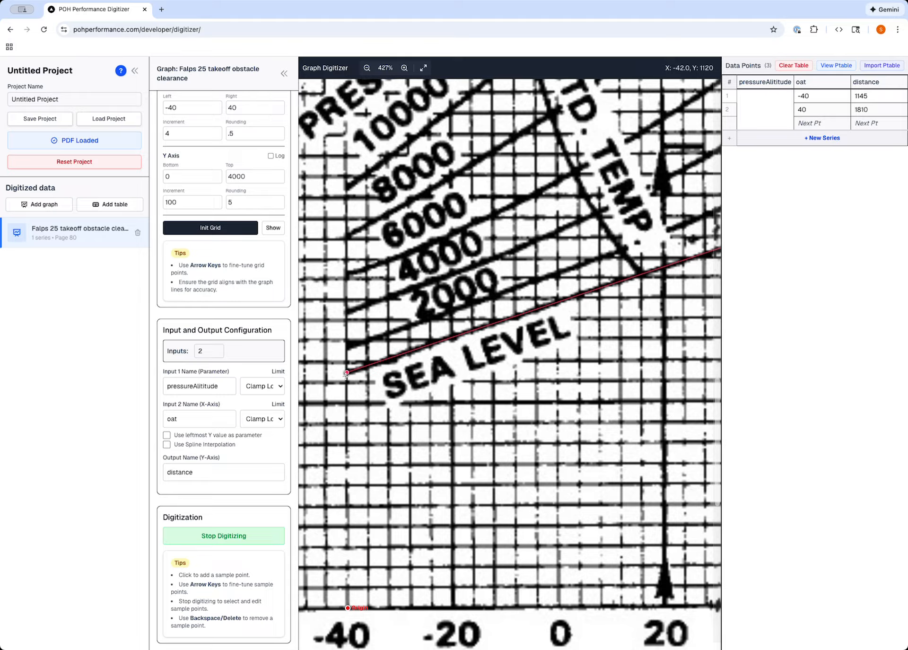
{"action": "left_click_drag", "start_coordinate": [349, 375], "coordinate": [347, 374]}
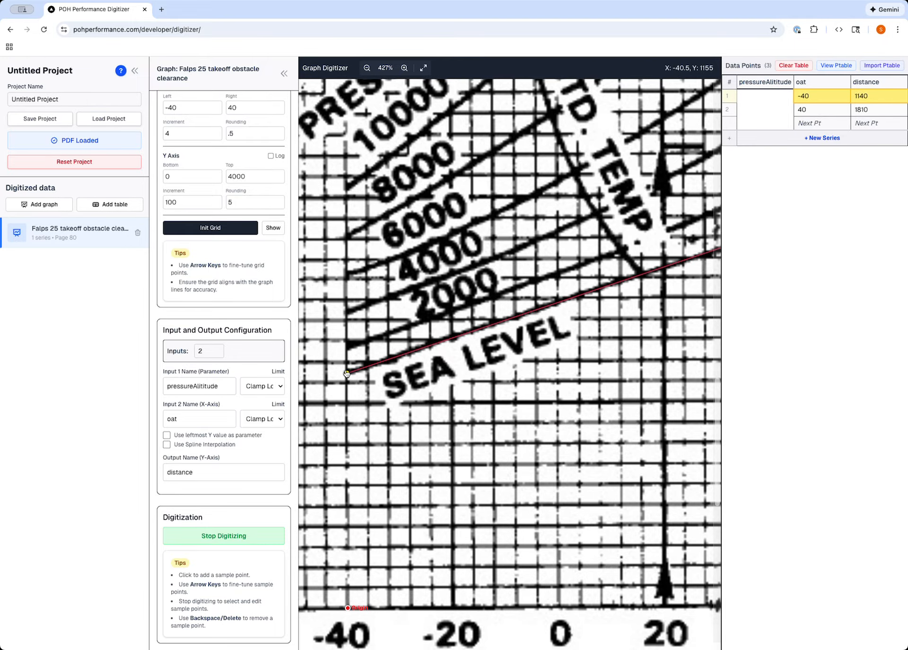
{"action": "scroll", "coordinate": [347, 374], "scroll_direction": "right", "scroll_amount": 2}
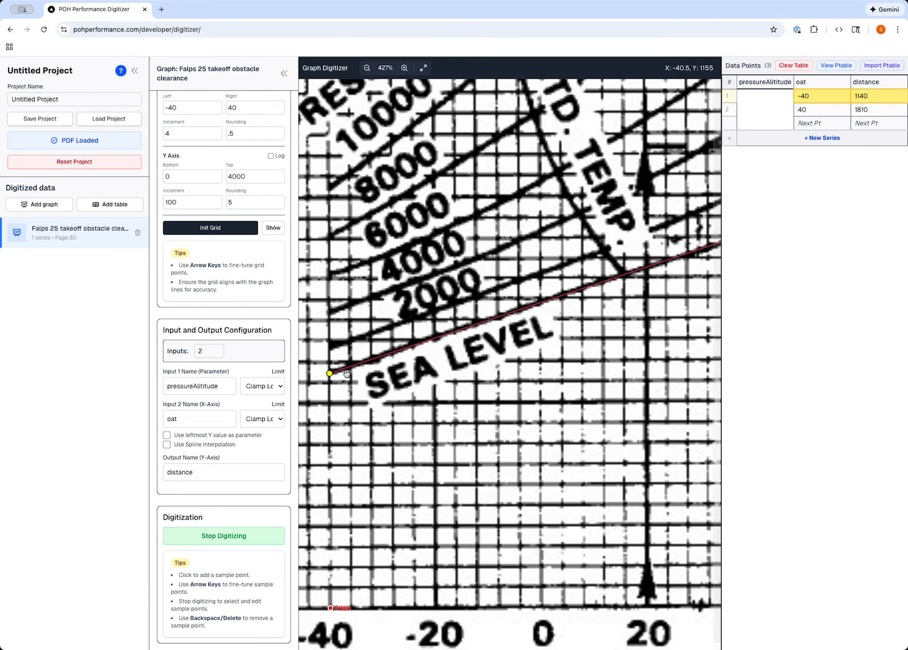
{"action": "scroll", "coordinate": [347, 374], "scroll_direction": "right", "scroll_amount": 10}
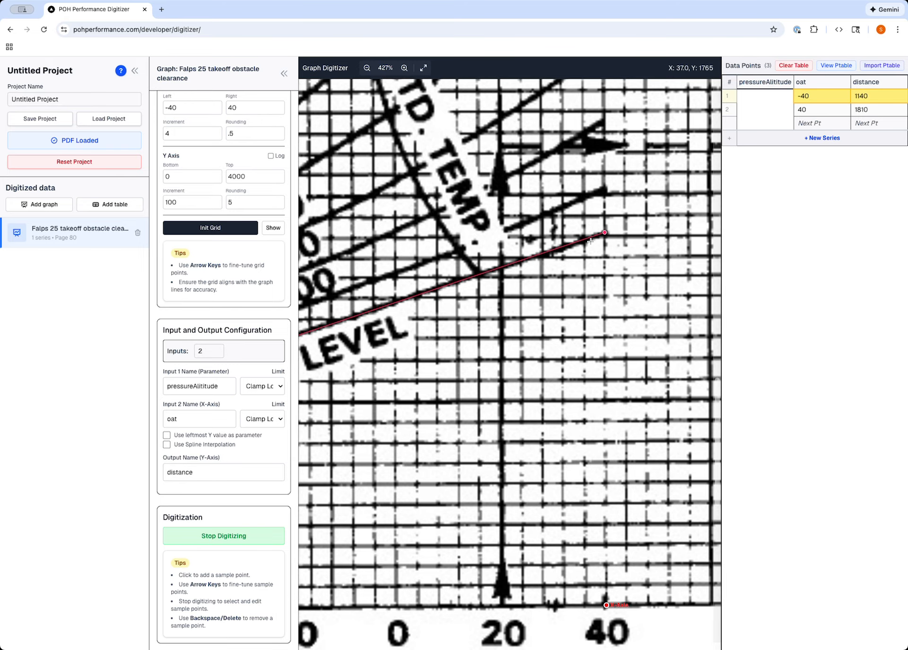
{"action": "left_click", "coordinate": [605, 233]}
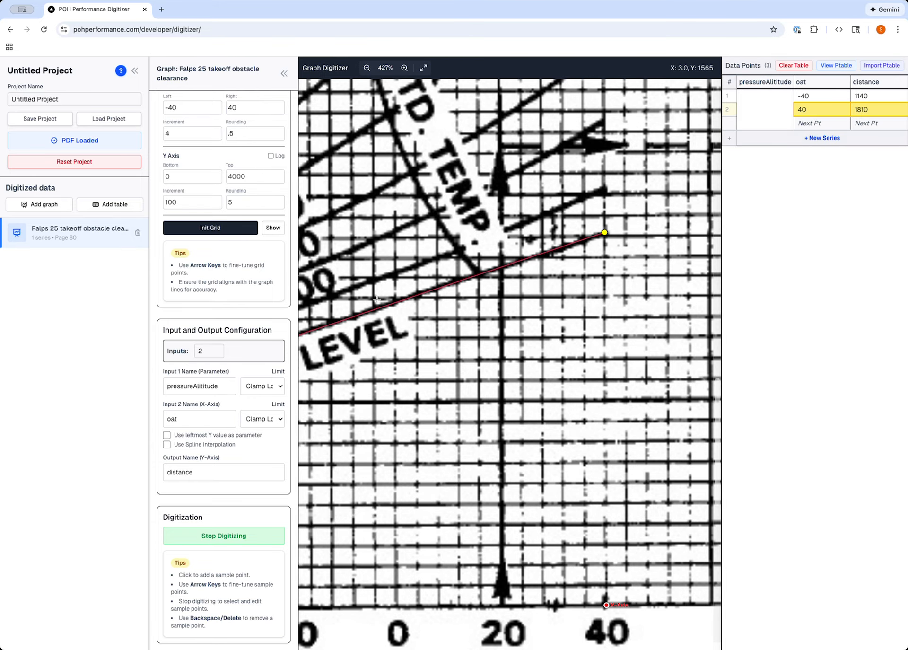
Assign pressure altitude 0 to the sea level series in the data points table.
{"action": "scroll", "coordinate": [360, 307], "scroll_direction": "left", "scroll_amount": 5}
{"action": "scroll", "coordinate": [361, 307], "scroll_direction": "left", "scroll_amount": 4}
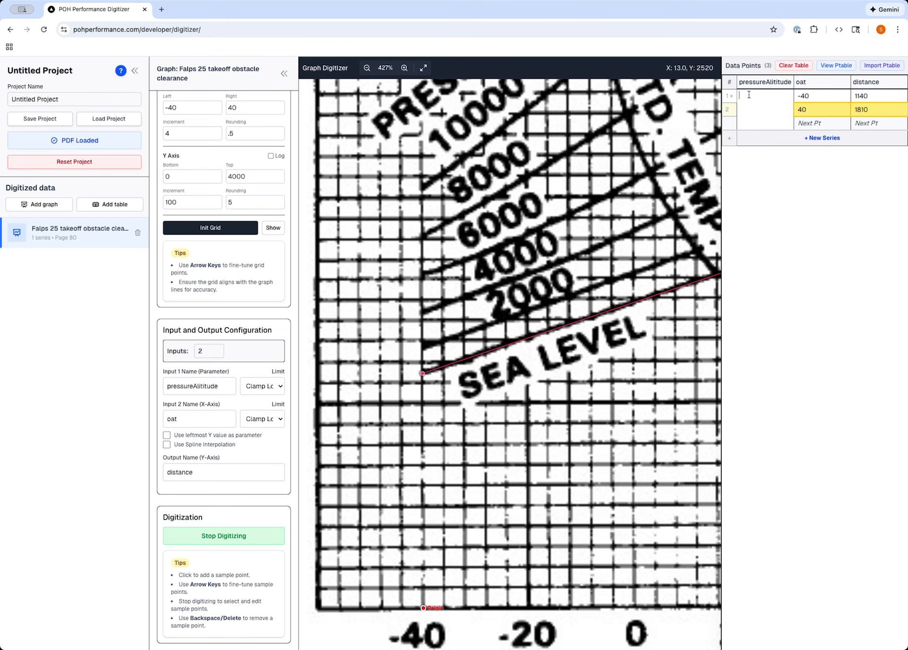
{"action": "type", "text": "0"}
{"action": "left_click", "coordinate": [830, 175]}
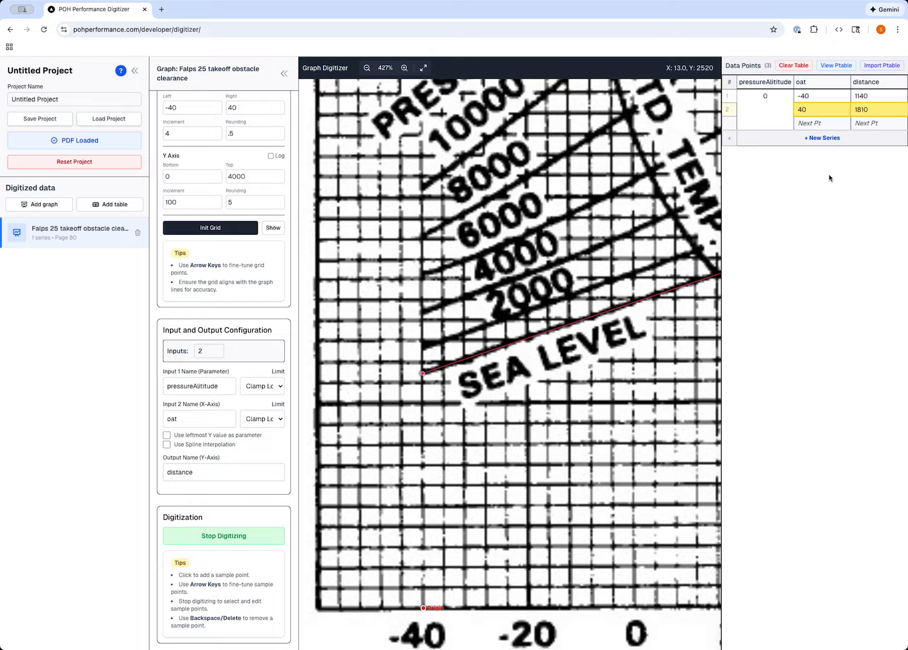
Add a series for pressure altitude 2000 with endpoints at oat -40, distance 1270 and oat 40, distance 2000.
{"action": "left_click", "coordinate": [839, 138]}
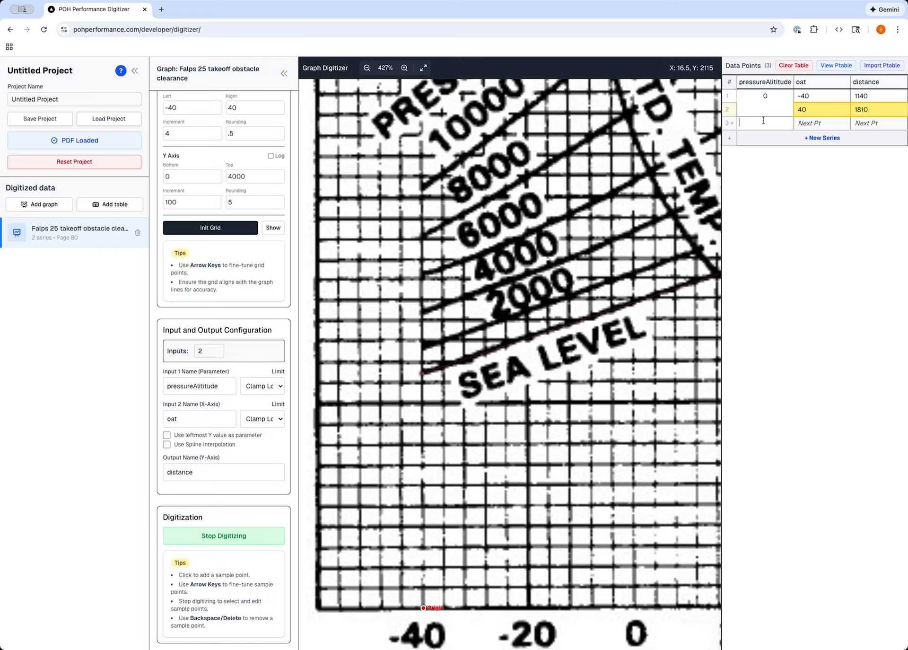
{"action": "type", "text": "2000"}
{"action": "left_click", "coordinate": [818, 227]}
{"action": "left_click", "coordinate": [422, 346]}
{"action": "scroll", "coordinate": [461, 346], "scroll_direction": "right", "scroll_amount": 1}
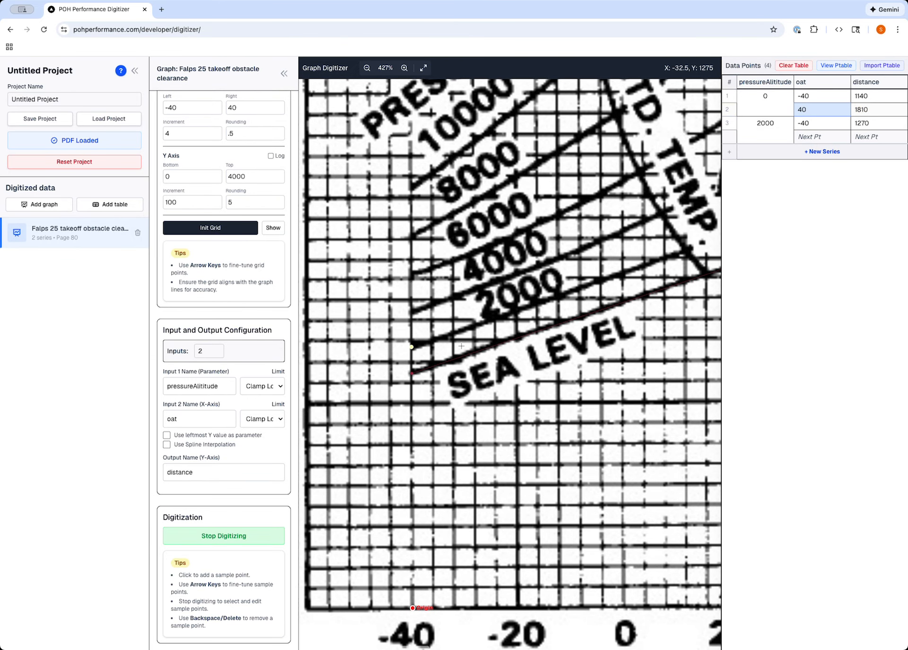
{"action": "scroll", "coordinate": [461, 346], "scroll_direction": "right", "scroll_amount": 5}
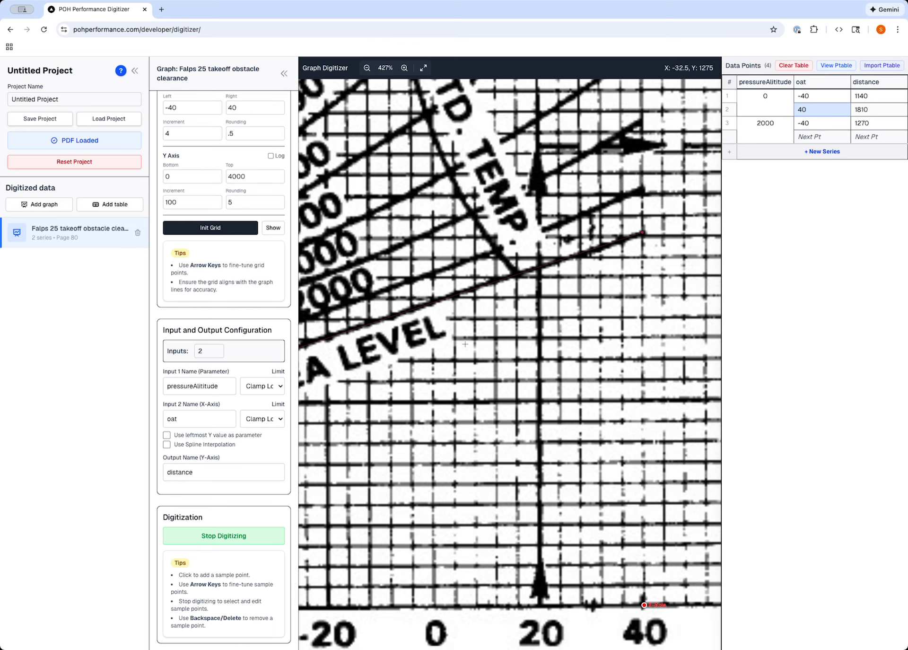
{"action": "left_click", "coordinate": [642, 189]}
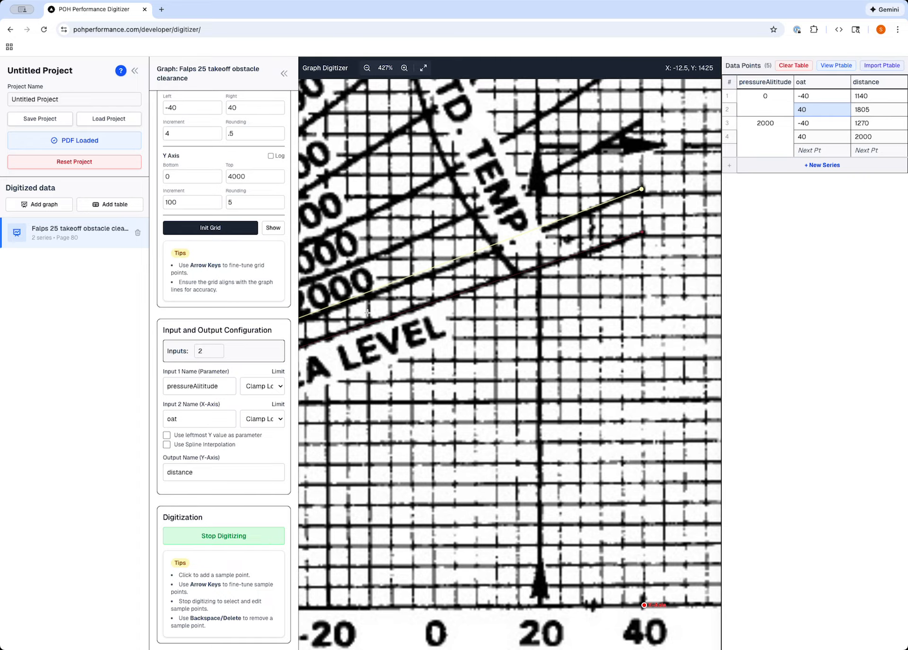
Add intermediate points on the 2000 curve at oat 20, distance 1820; oat -20, distance 1445; and oat 0, distance 1630.
{"action": "scroll", "coordinate": [380, 301], "scroll_direction": "left", "scroll_amount": 1}
{"action": "scroll", "coordinate": [380, 301], "scroll_direction": "left", "scroll_amount": 2}
{"action": "scroll", "coordinate": [445, 294], "scroll_direction": "left", "scroll_amount": 3}
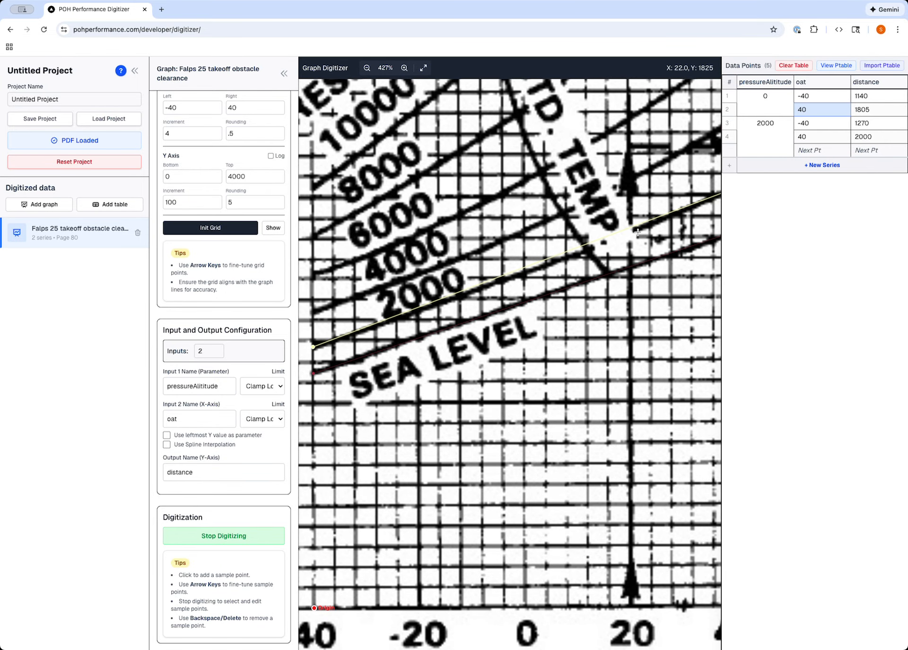
{"action": "scroll", "coordinate": [606, 269], "scroll_direction": "right", "scroll_amount": 1}
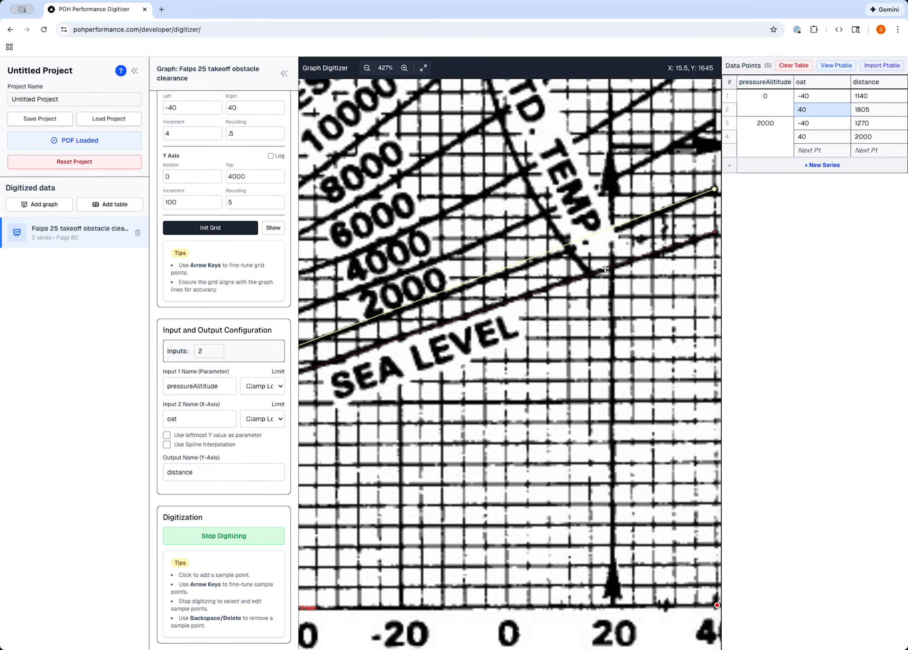
{"action": "scroll", "coordinate": [606, 269], "scroll_direction": "left", "scroll_amount": 1}
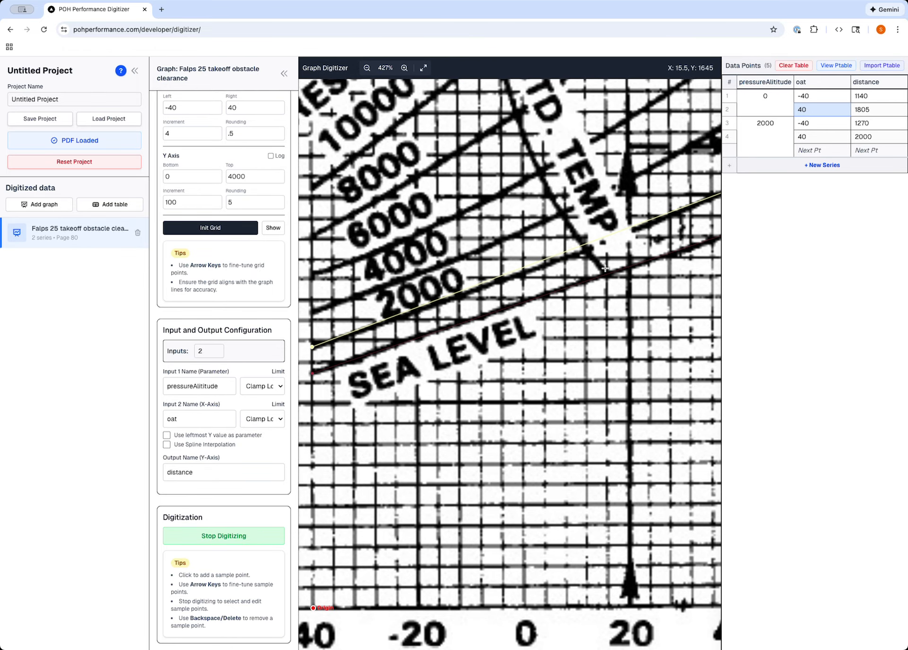
{"action": "scroll", "coordinate": [605, 269], "scroll_direction": "right", "scroll_amount": 1}
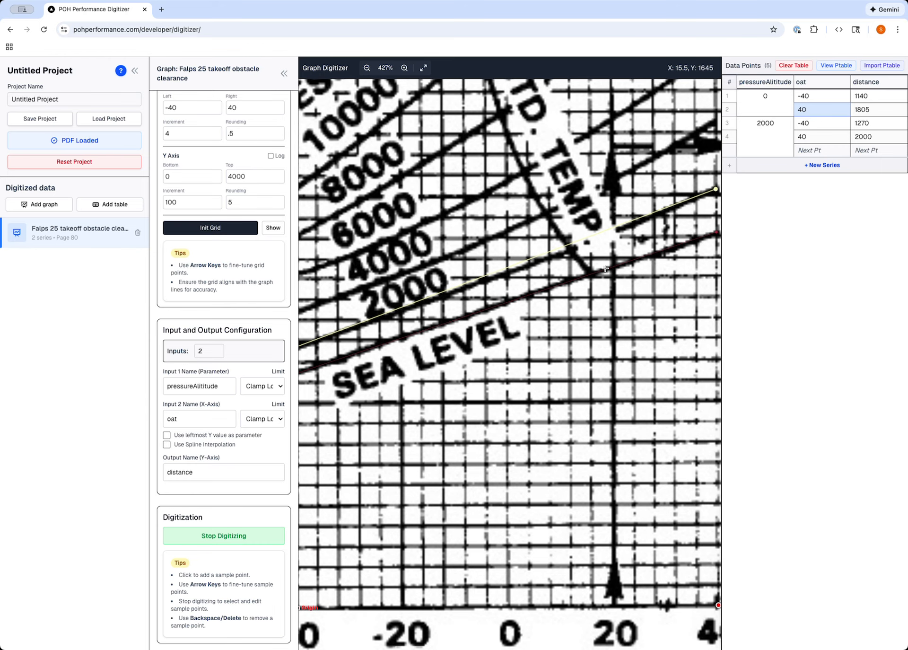
{"action": "scroll", "coordinate": [606, 268], "scroll_direction": "right", "scroll_amount": 2}
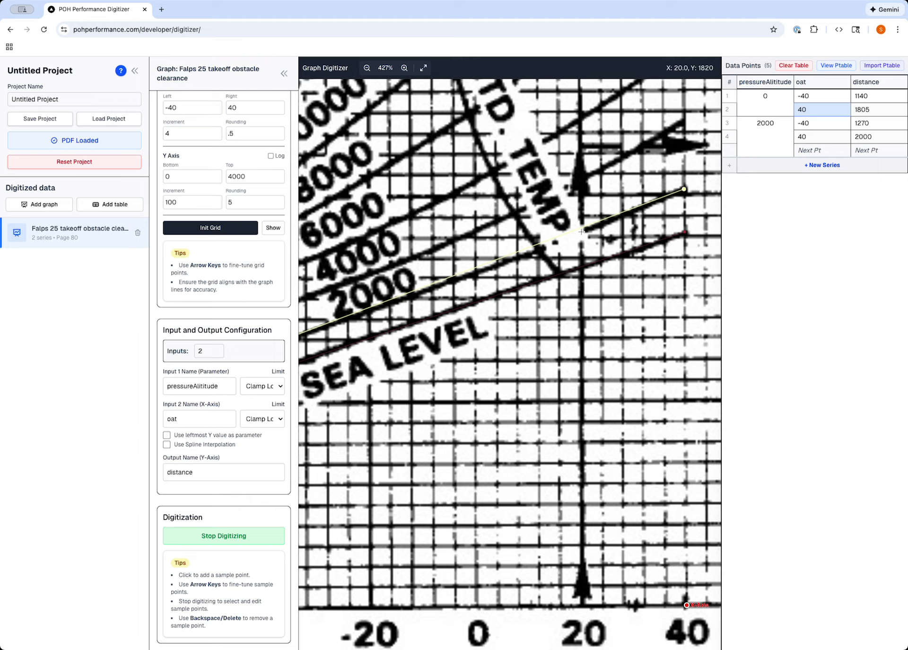
{"action": "left_click", "coordinate": [581, 233]}
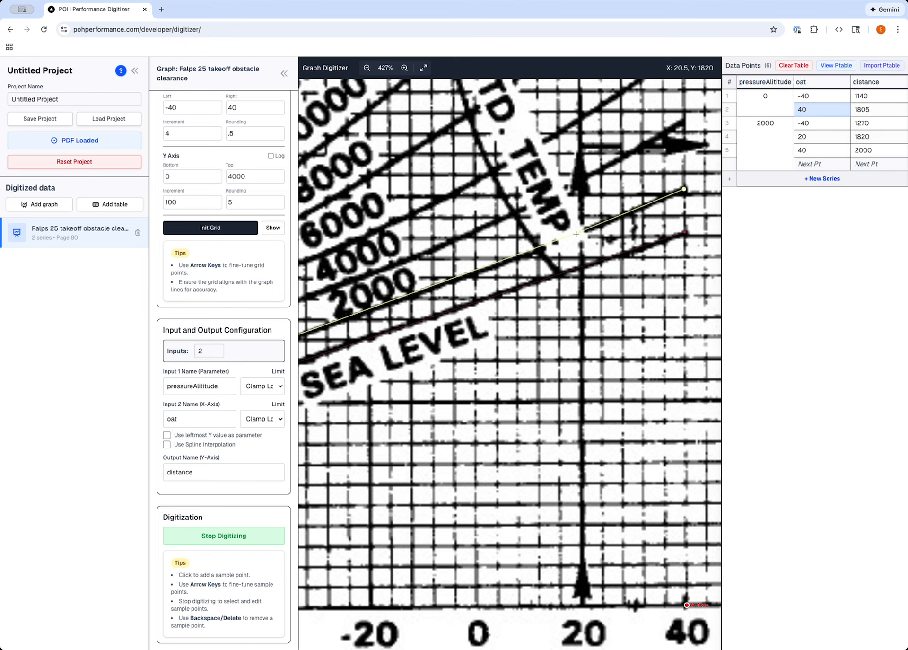
{"action": "scroll", "coordinate": [576, 234], "scroll_direction": "left", "scroll_amount": 5}
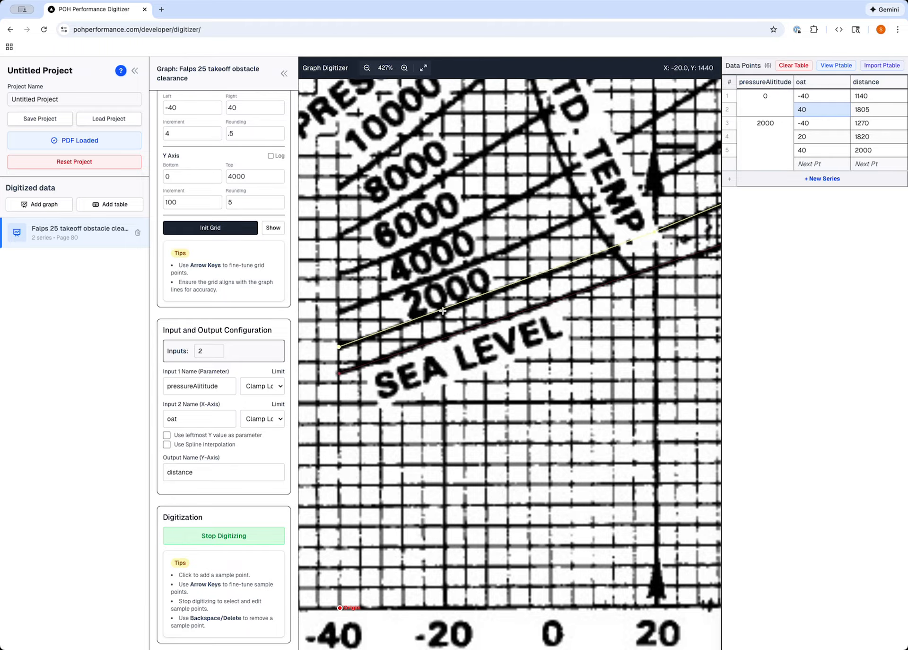
{"action": "left_click", "coordinate": [444, 311]}
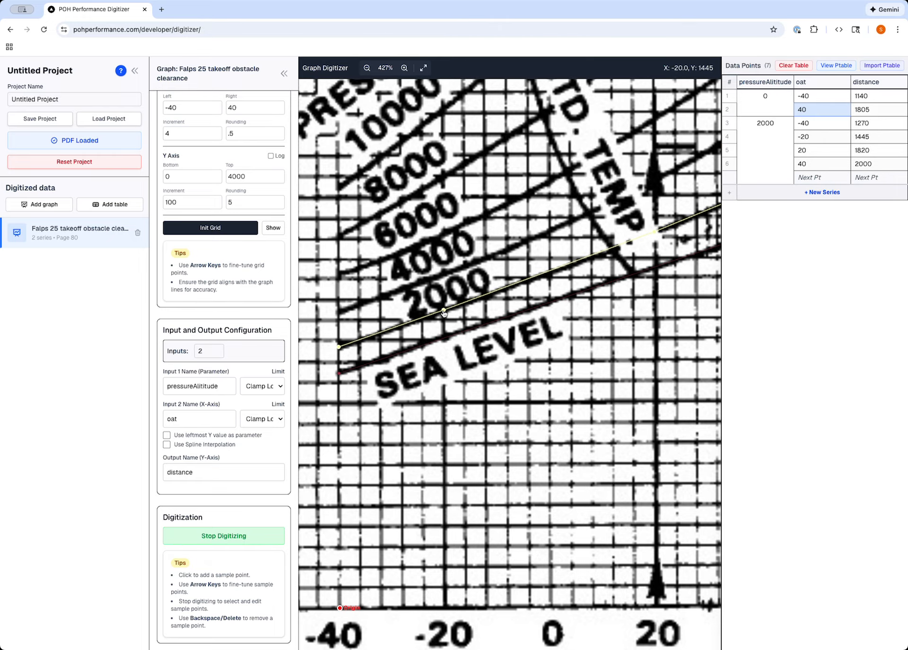
{"action": "left_click", "coordinate": [549, 273]}
{"action": "scroll", "coordinate": [549, 274], "scroll_direction": "right", "scroll_amount": 1}
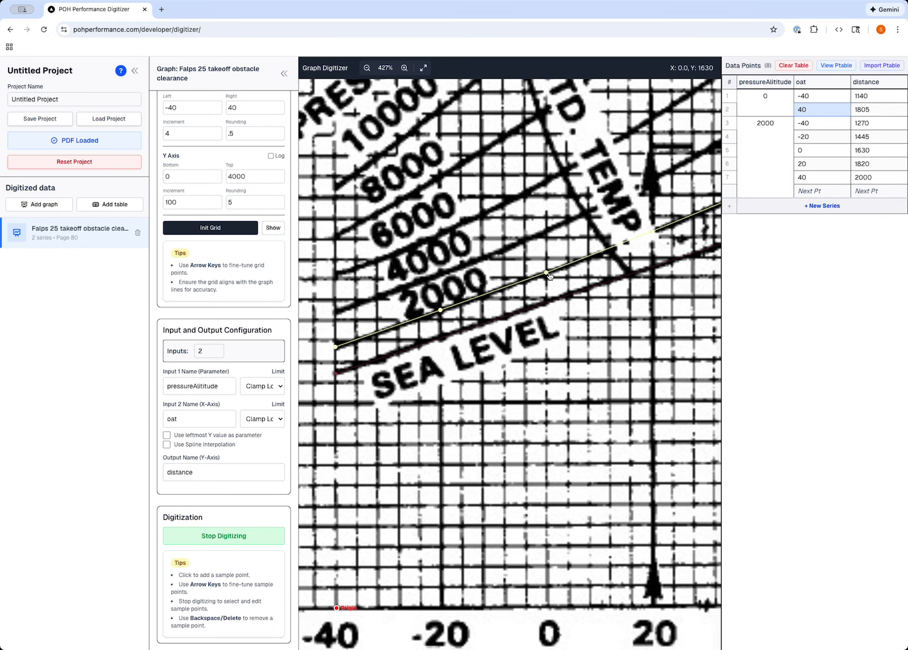
Lower the 2000 curve's start point at oat -40 to distance 1265.
{"action": "scroll", "coordinate": [549, 275], "scroll_direction": "right", "scroll_amount": 3}
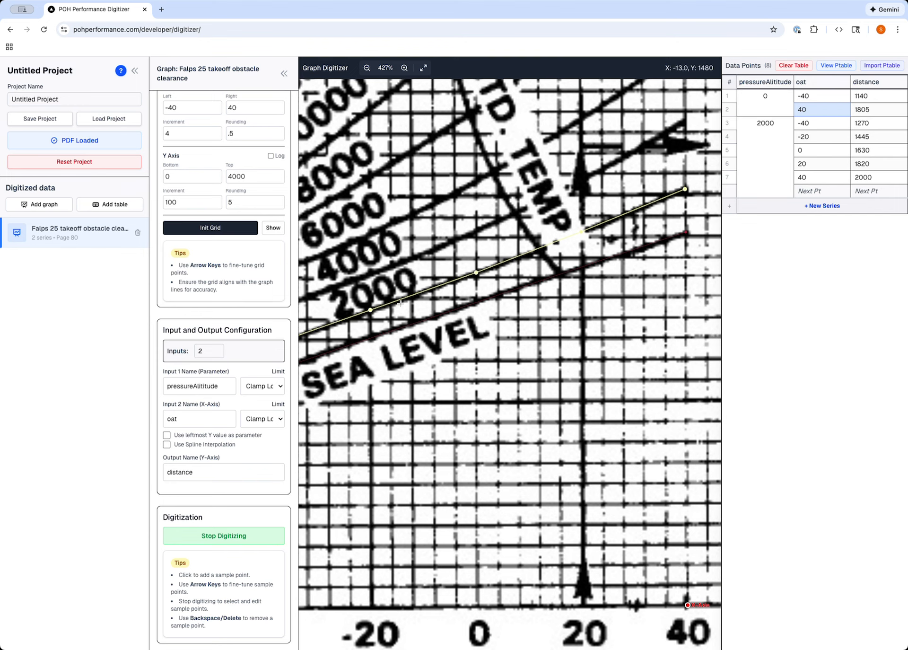
{"action": "scroll", "coordinate": [421, 296], "scroll_direction": "left", "scroll_amount": 4}
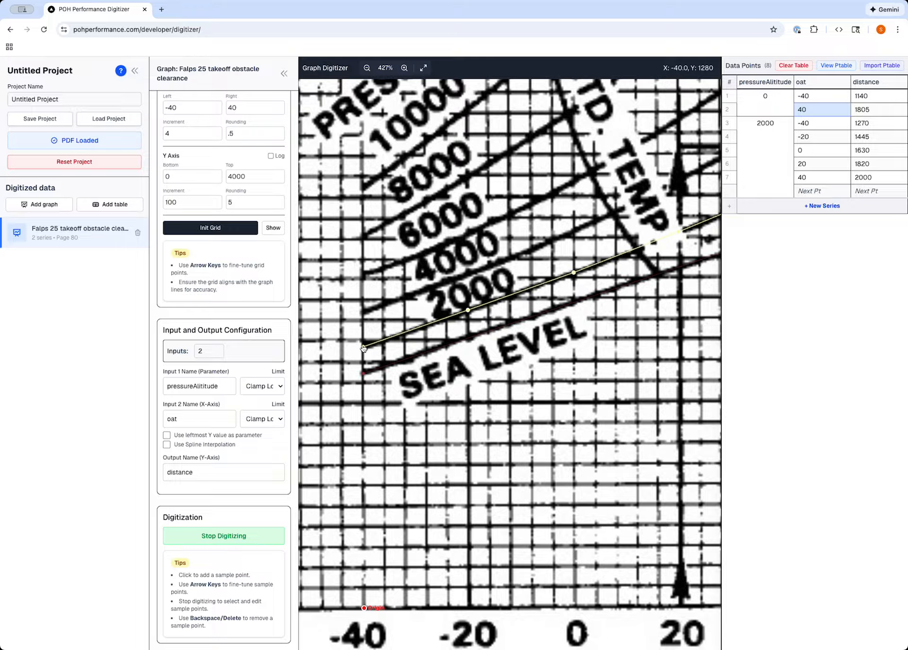
{"action": "left_click_drag", "start_coordinate": [363, 348], "coordinate": [364, 350]}
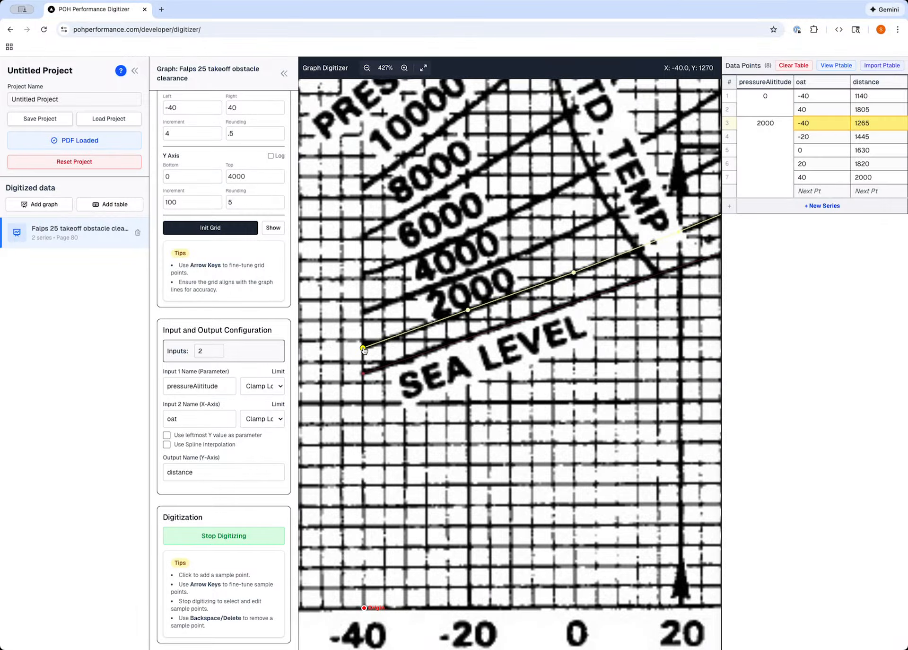
{"action": "scroll", "coordinate": [364, 350], "scroll_direction": "right", "scroll_amount": 2}
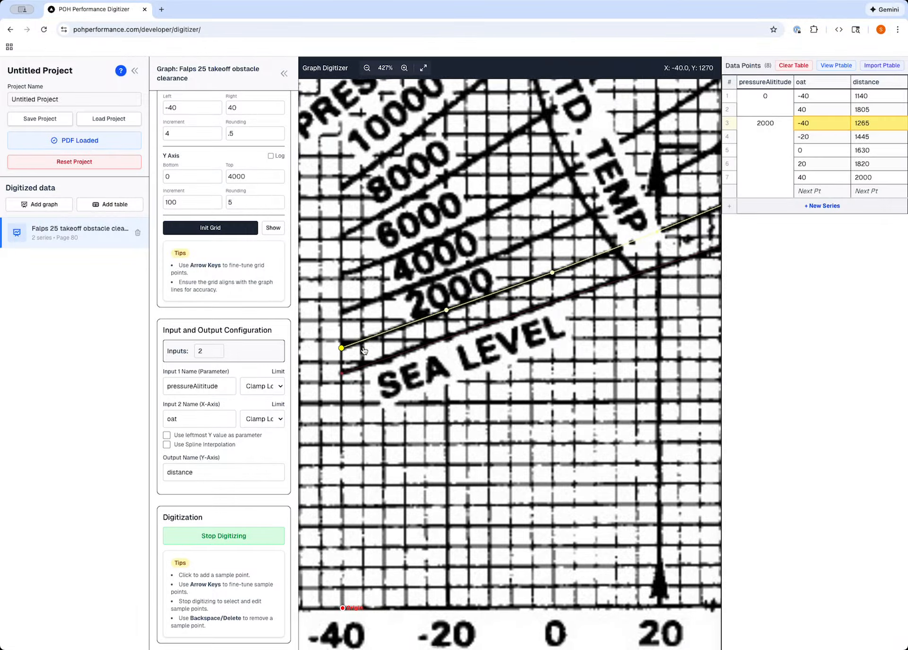
{"action": "scroll", "coordinate": [363, 350], "scroll_direction": "right", "scroll_amount": 5}
{"action": "scroll", "coordinate": [363, 348], "scroll_direction": "left", "scroll_amount": 4}
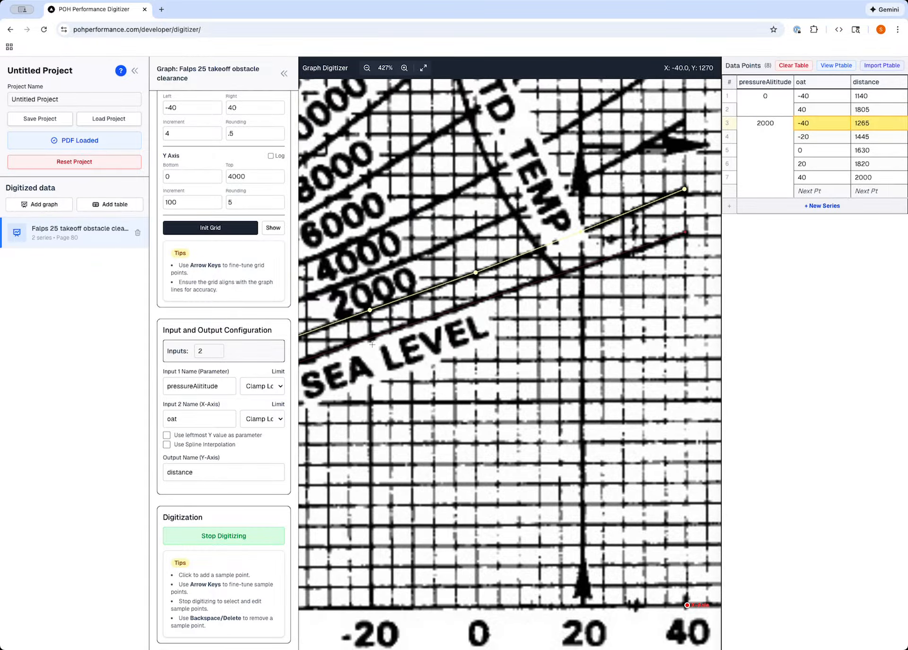
{"action": "left_click", "coordinate": [584, 231]}
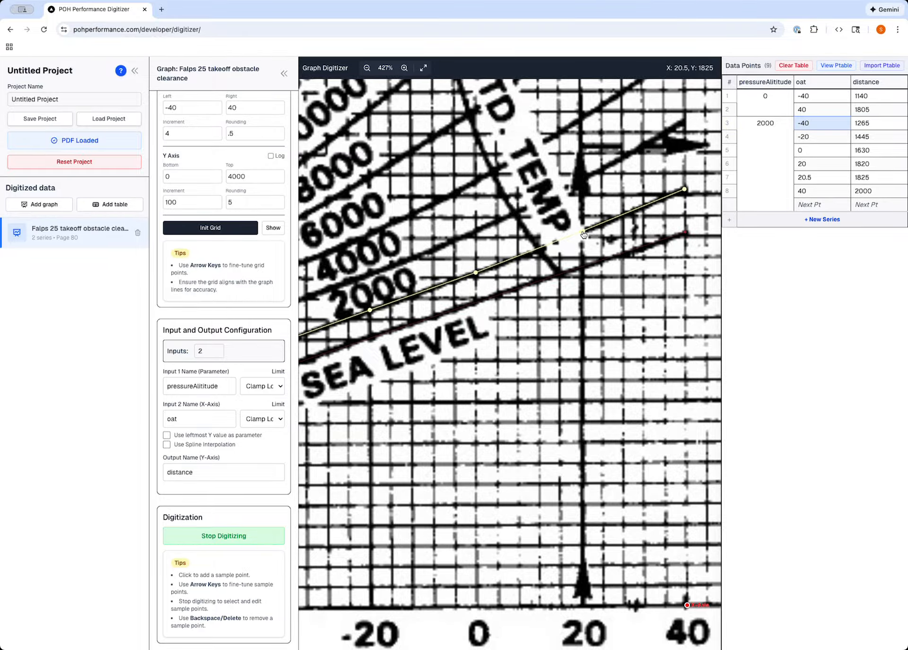
{"action": "key", "text": "Up"}
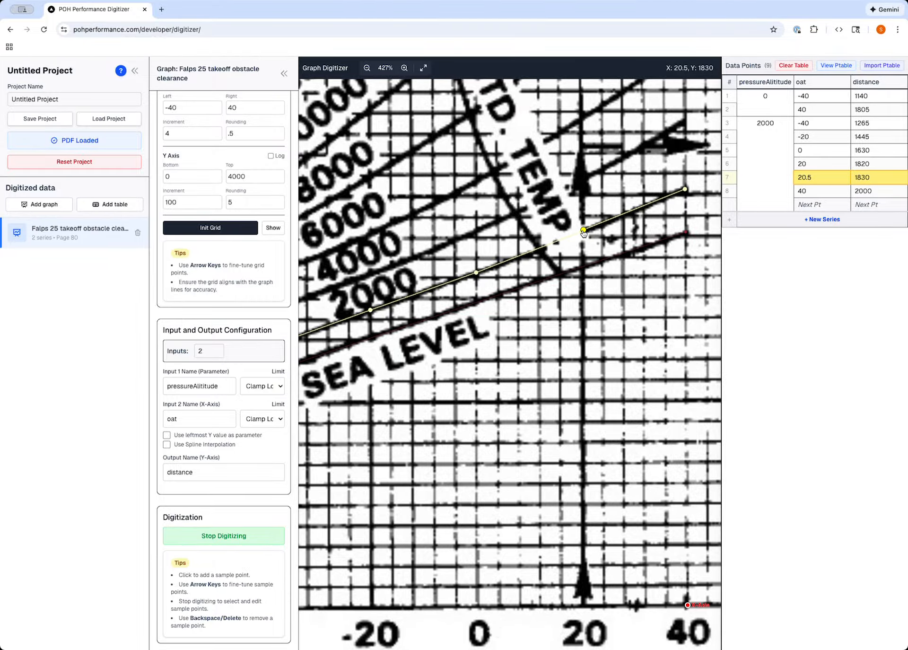
{"action": "scroll", "coordinate": [583, 233], "scroll_direction": "left", "scroll_amount": 1}
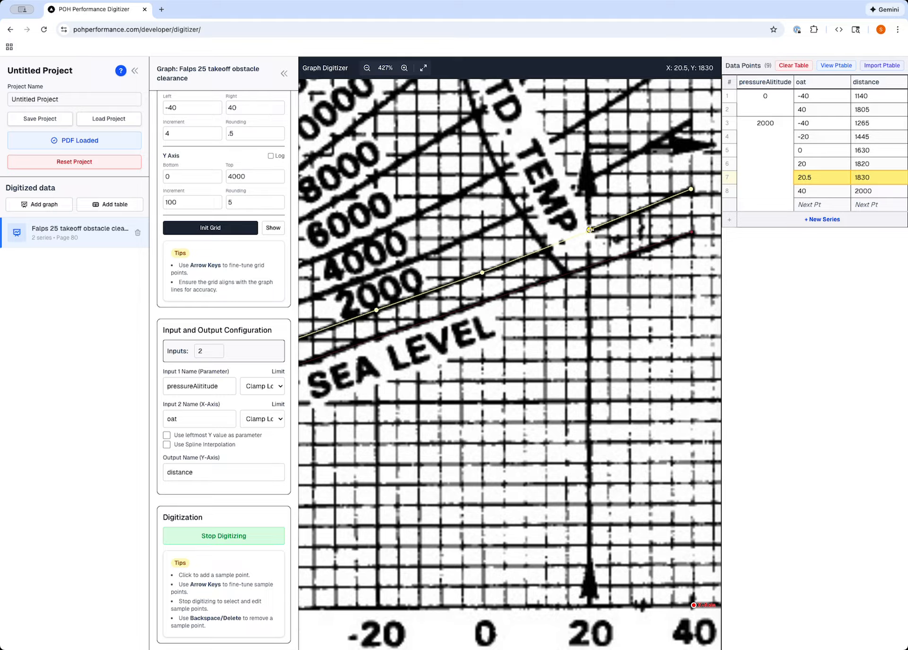
{"action": "key", "text": "BackSpace"}
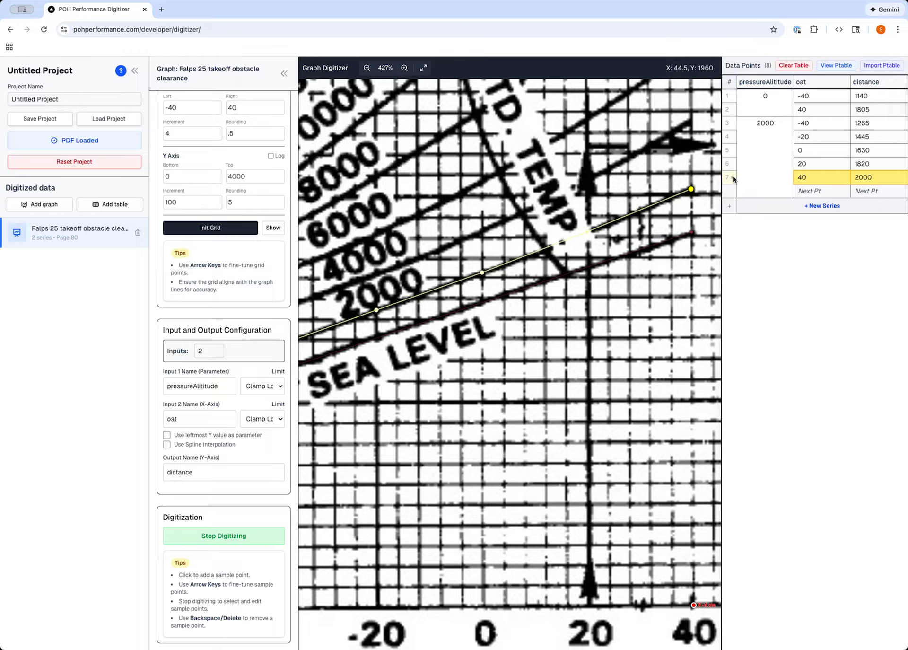
Fine-tune the existing 2000 curve point above the 20 degree mark to oat 20, distance 1810.
{"action": "left_click", "coordinate": [589, 234]}
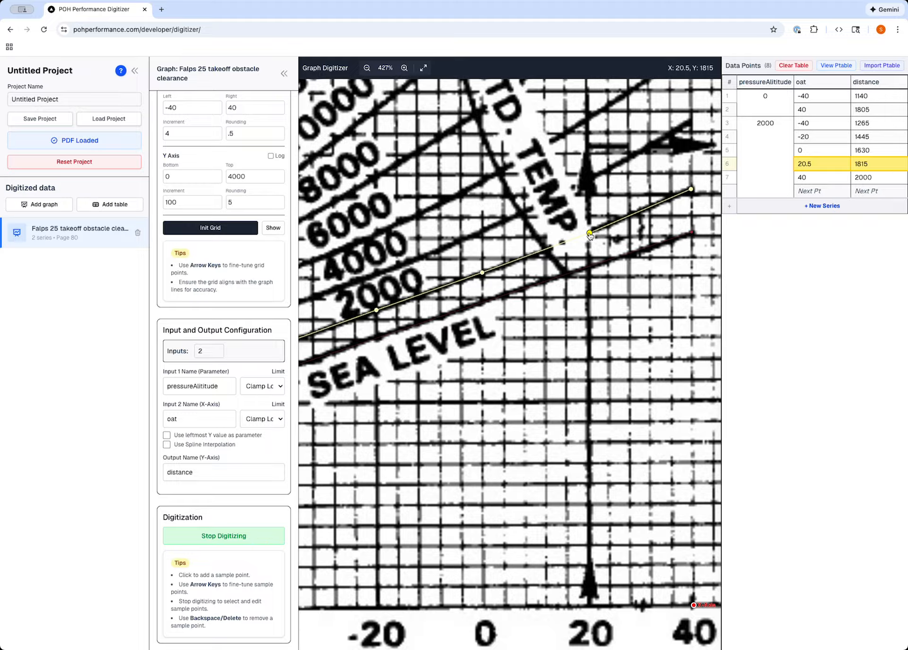
{"action": "left_click_drag", "start_coordinate": [590, 234], "coordinate": [588, 234]}
{"action": "key", "text": "Down"}
Add a series for pressure altitude 4000 with endpoints at oat -40, distance 1440 and oat 40, distance 2350.
{"action": "scroll", "coordinate": [442, 295], "scroll_direction": "left", "scroll_amount": 5}
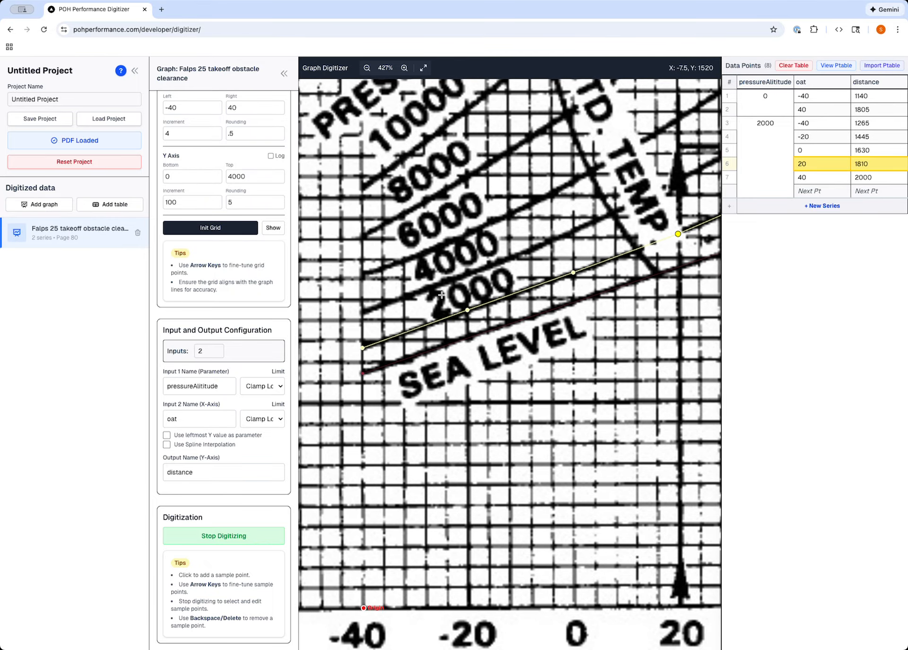
{"action": "scroll", "coordinate": [441, 295], "scroll_direction": "left", "scroll_amount": 2}
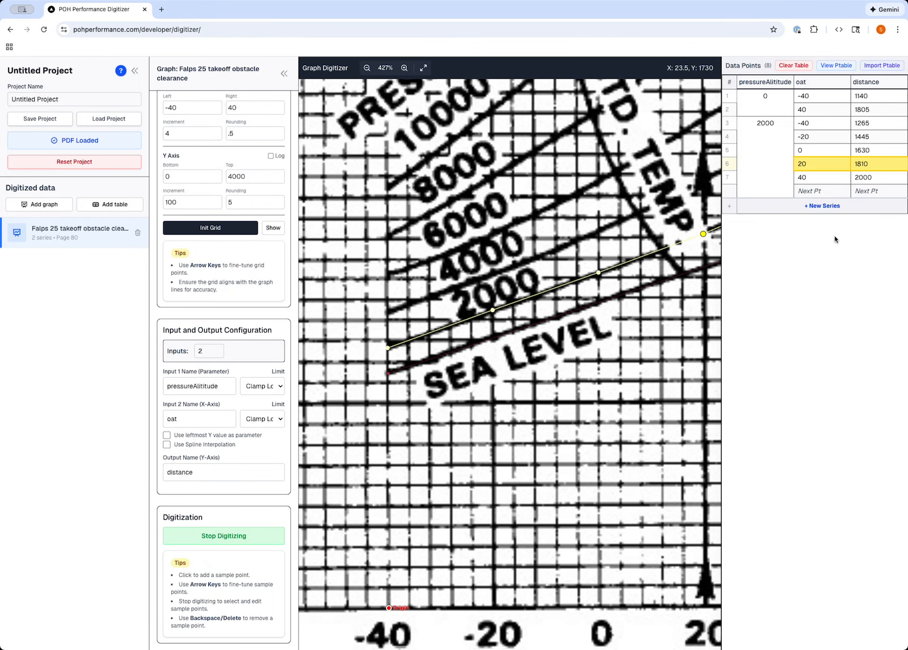
{"action": "left_click", "coordinate": [821, 205]}
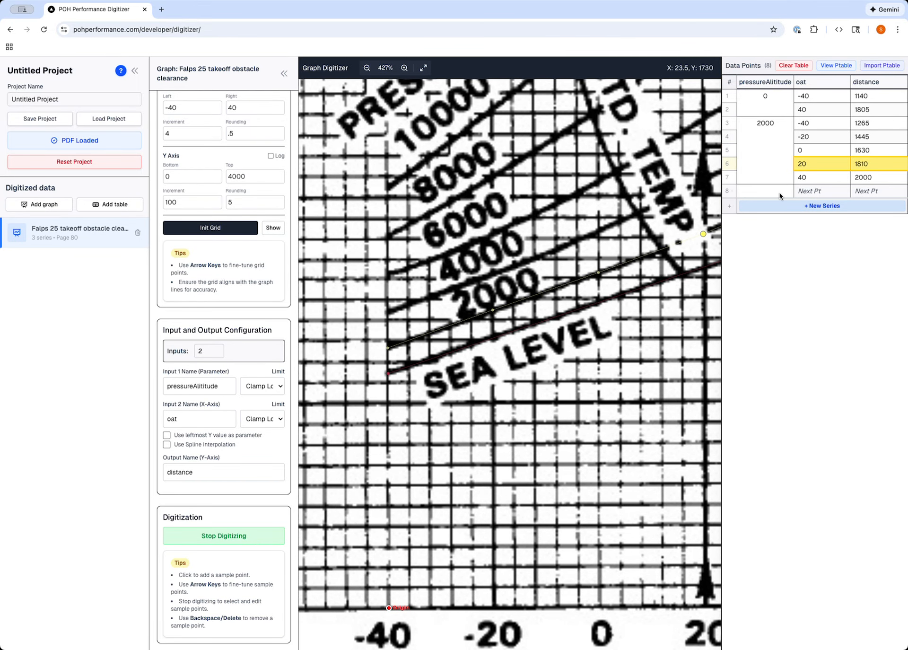
{"action": "left_click", "coordinate": [759, 189]}
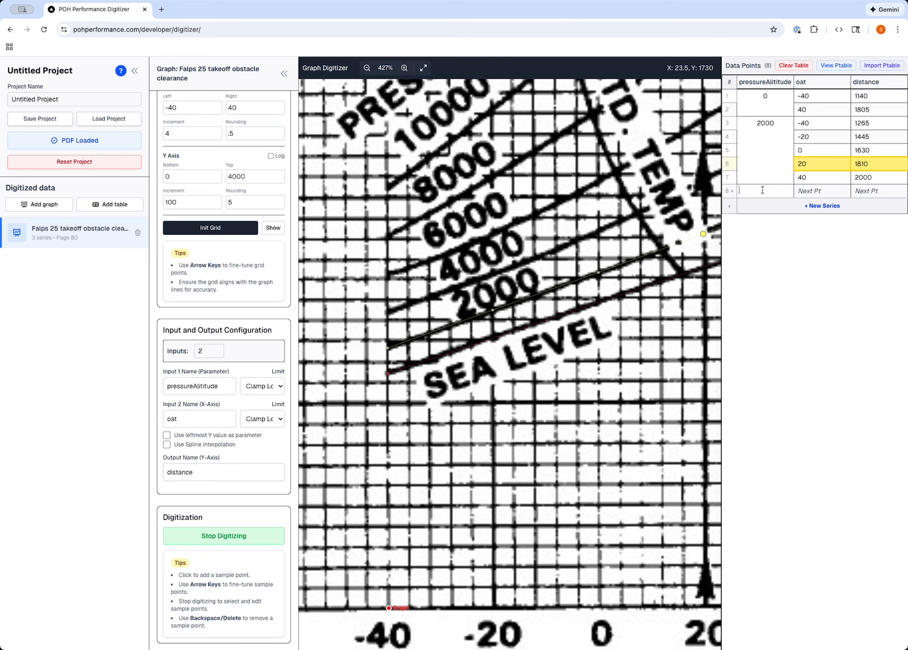
{"action": "type", "text": "4000"}
{"action": "key", "text": "Return"}
{"action": "key", "text": "Escape"}
{"action": "left_click", "coordinate": [387, 313]}
{"action": "scroll", "coordinate": [547, 278], "scroll_direction": "right", "scroll_amount": 5}
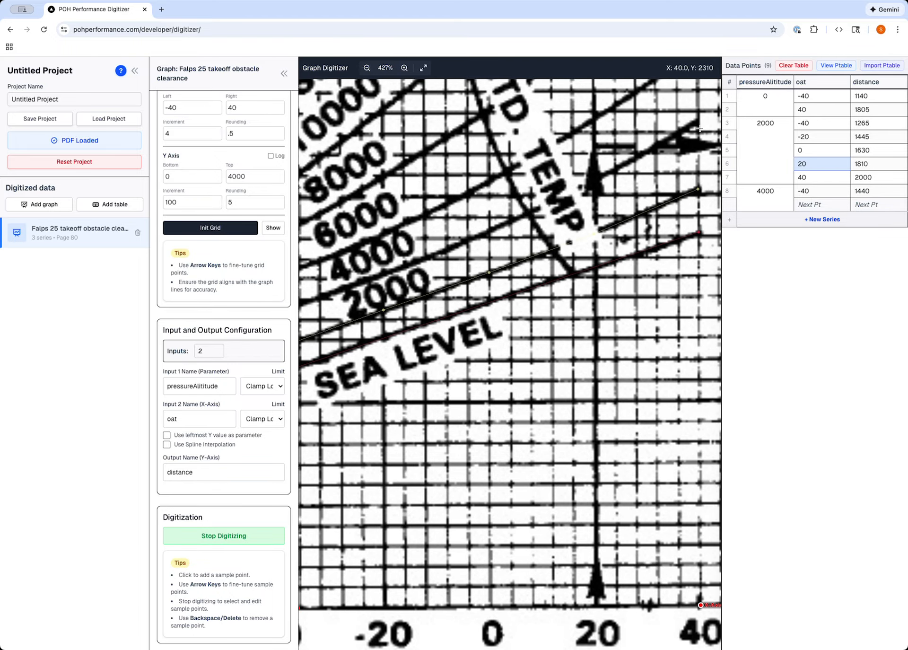
{"action": "left_click", "coordinate": [699, 120]}
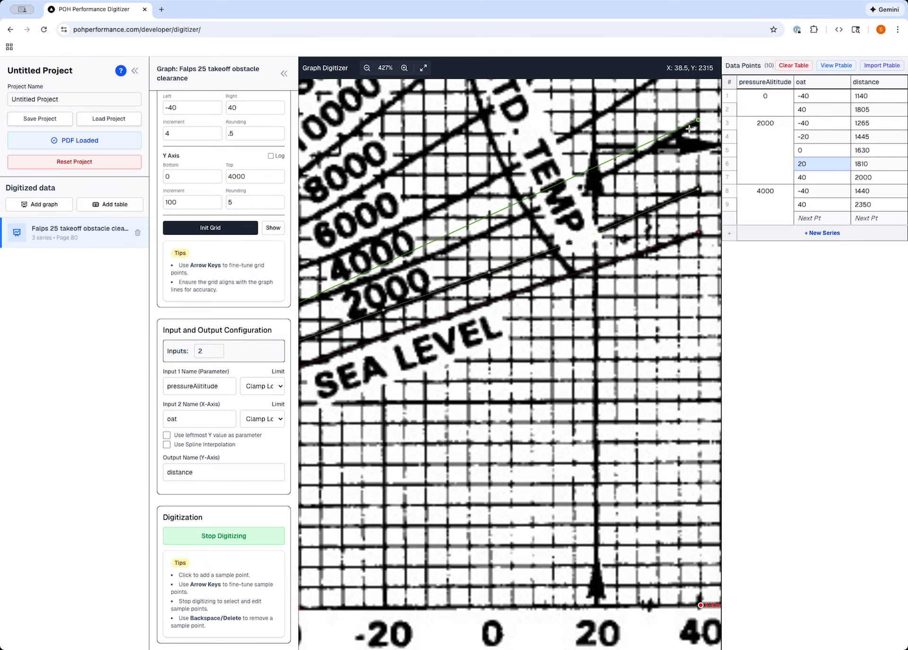
Add intermediate points on the 4000 curve at oat 20.5, distance 2070; oat 0, distance 1830; and oat -20, distance 1615.
{"action": "left_click", "coordinate": [596, 181]}
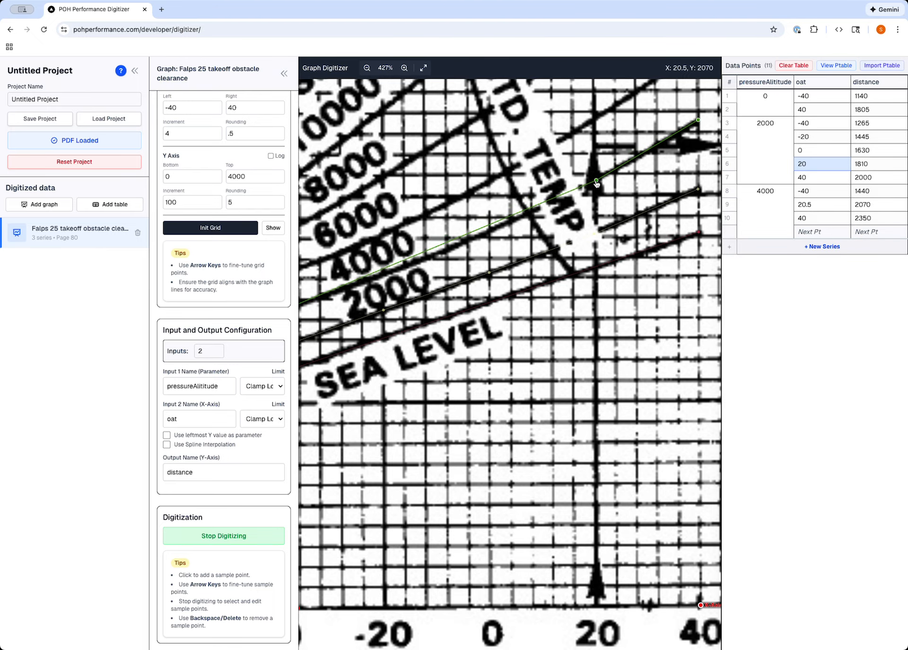
{"action": "left_click", "coordinate": [489, 232]}
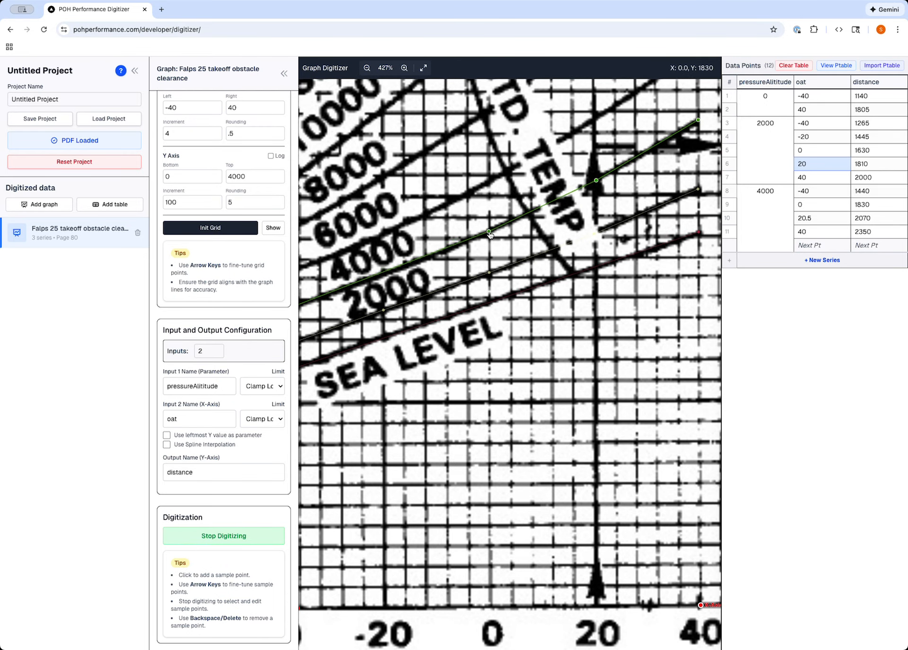
{"action": "left_click", "coordinate": [383, 277]}
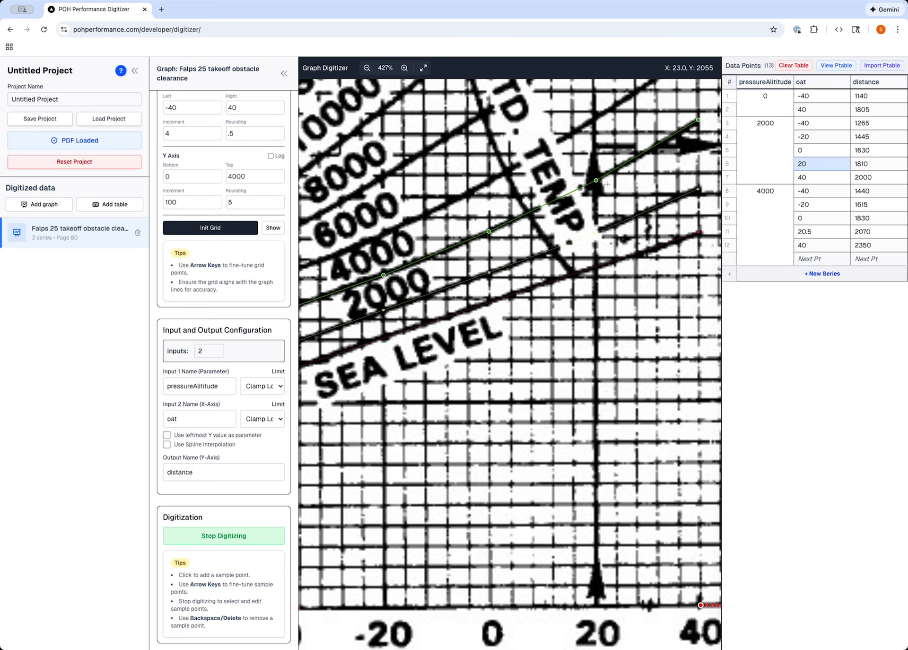
Fine-tune two intermediate 4000 curve points to oat 20, distance 2065 and oat -20, distance 1620.
{"action": "key", "text": "Left"}
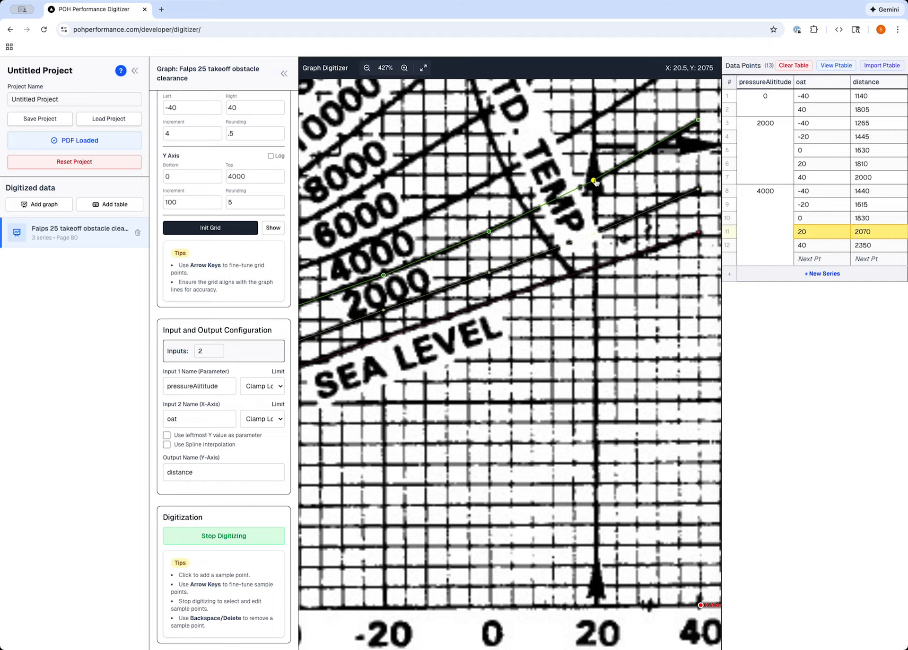
{"action": "key", "text": "Down"}
{"action": "left_click", "coordinate": [384, 276]}
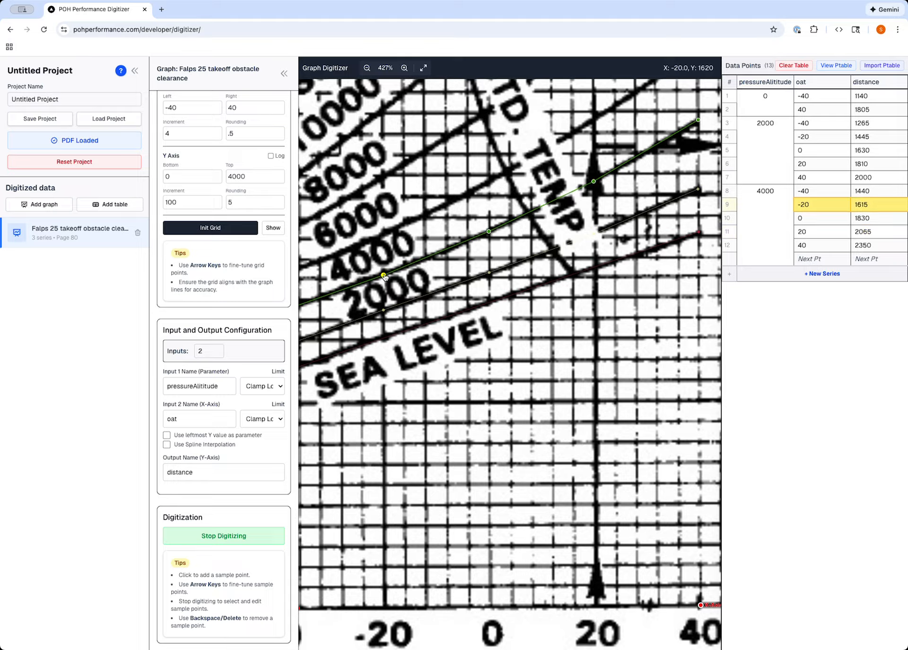
{"action": "key", "text": "Up"}
Add another point on the 4000 curve between oat 20 and 40, at oat 32, distance 2235.
{"action": "scroll", "coordinate": [384, 277], "scroll_direction": "left", "scroll_amount": 1}
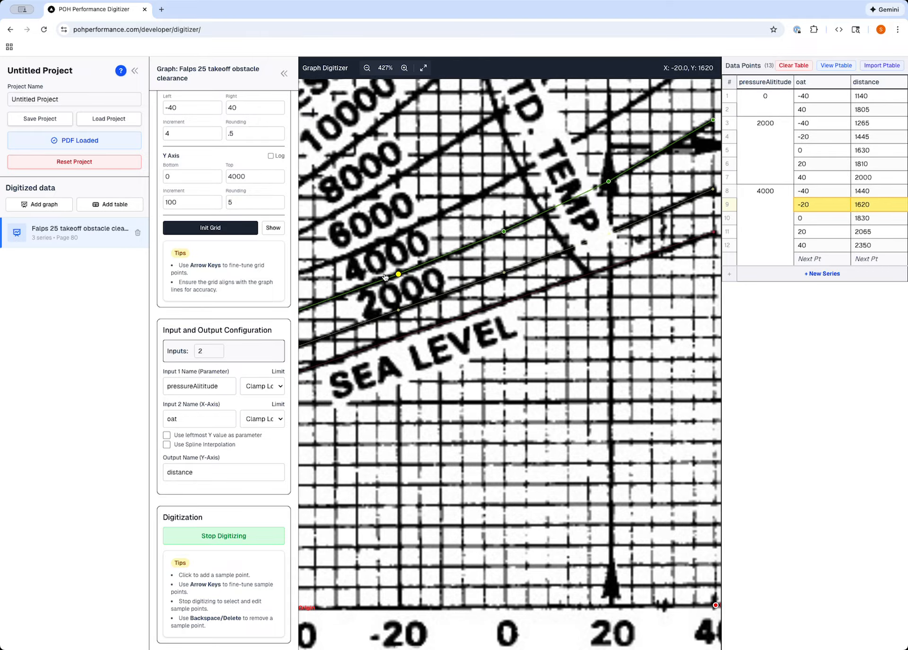
{"action": "scroll", "coordinate": [385, 275], "scroll_direction": "left", "scroll_amount": 5}
{"action": "scroll", "coordinate": [384, 274], "scroll_direction": "right", "scroll_amount": 6}
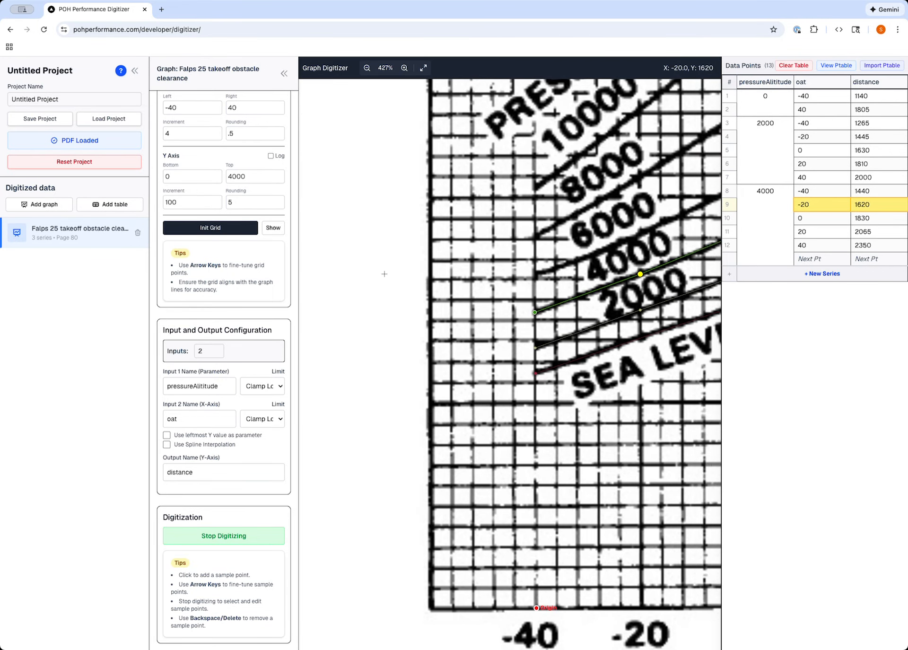
{"action": "scroll", "coordinate": [385, 274], "scroll_direction": "right", "scroll_amount": 1}
{"action": "scroll", "coordinate": [385, 273], "scroll_direction": "up", "scroll_amount": 1}
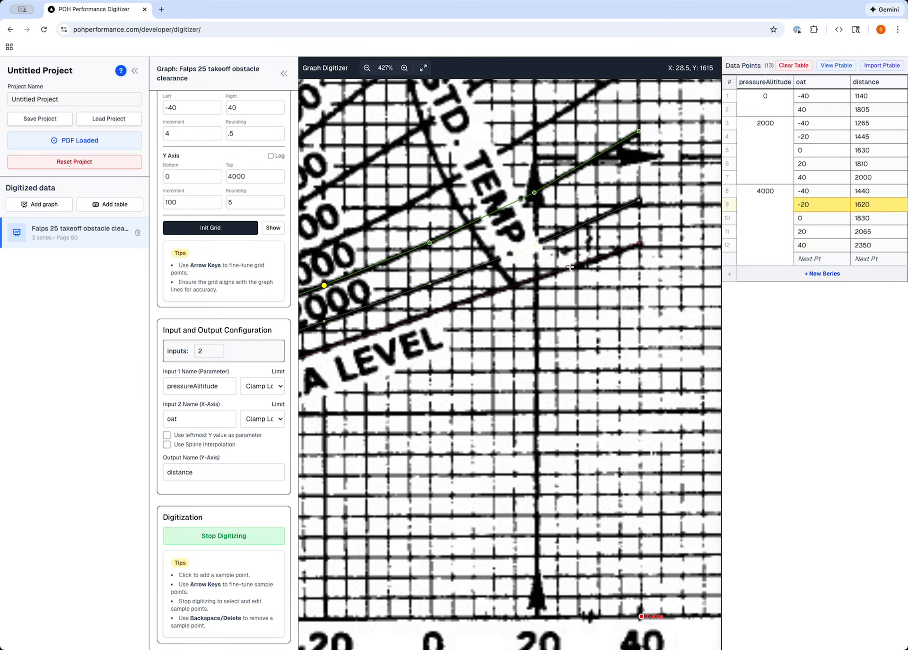
{"action": "left_click", "coordinate": [598, 158]}
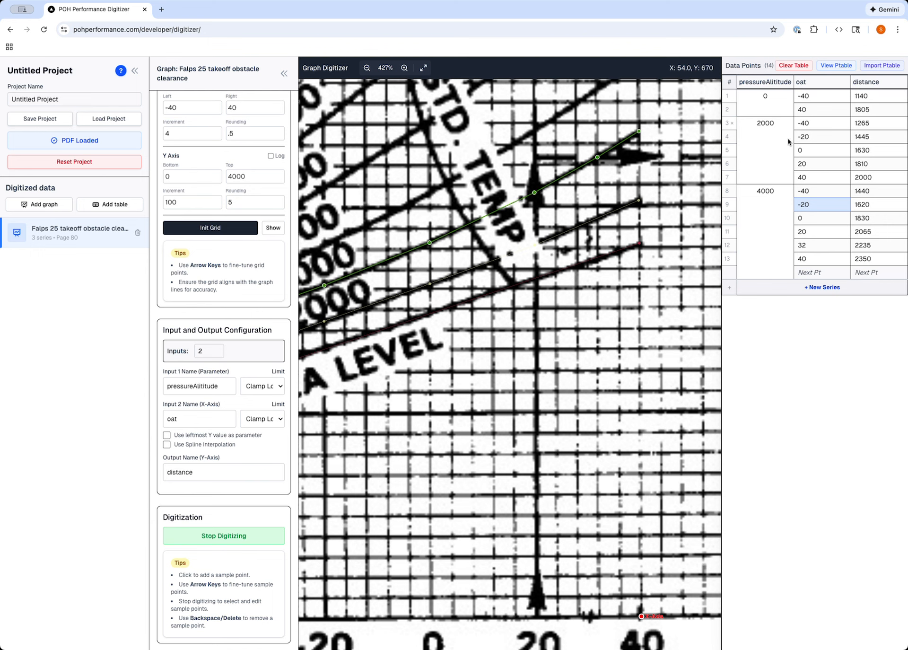
Examine the weight section of the chart, including its curves and the weight axis in pounds.
{"action": "scroll", "coordinate": [533, 274], "scroll_direction": "left", "scroll_amount": 5}
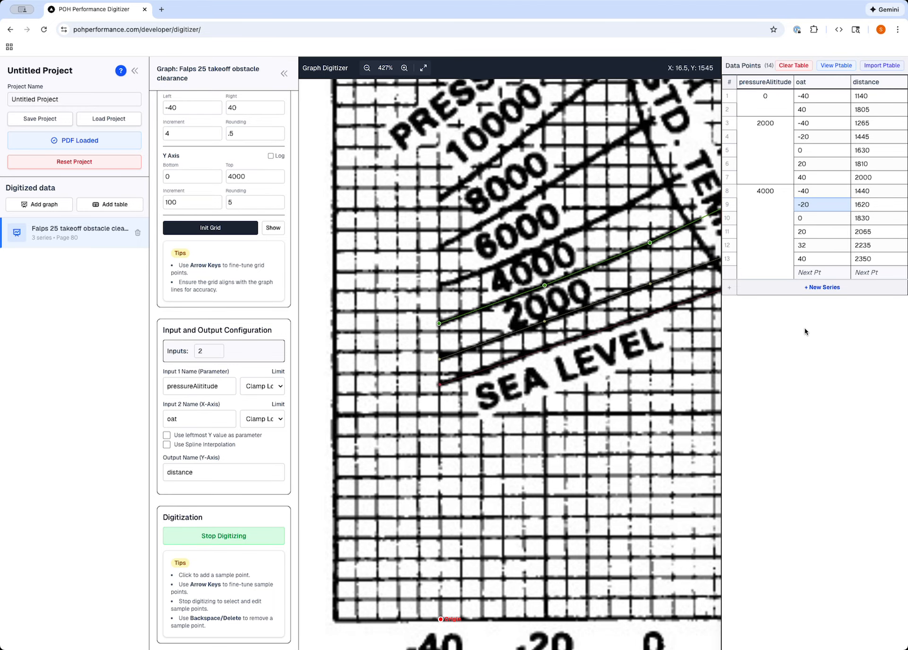
{"action": "scroll", "coordinate": [603, 447], "scroll_direction": "right", "scroll_amount": 15}
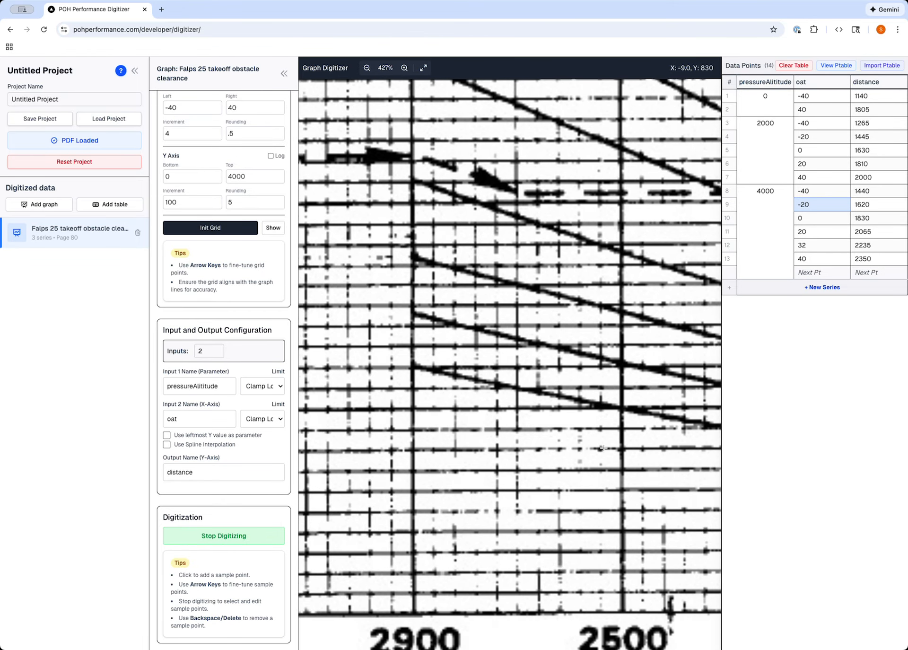
{"action": "scroll", "coordinate": [604, 448], "scroll_direction": "left", "scroll_amount": 5}
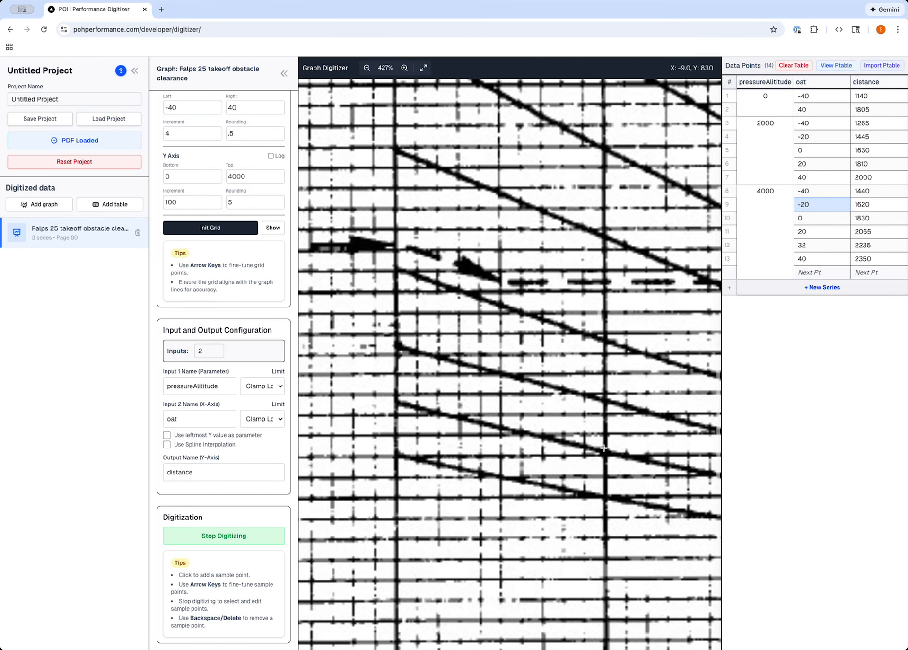
{"action": "scroll", "coordinate": [604, 448], "scroll_direction": "down", "scroll_amount": 3}
{"action": "scroll", "coordinate": [604, 447], "scroll_direction": "right", "scroll_amount": 6}
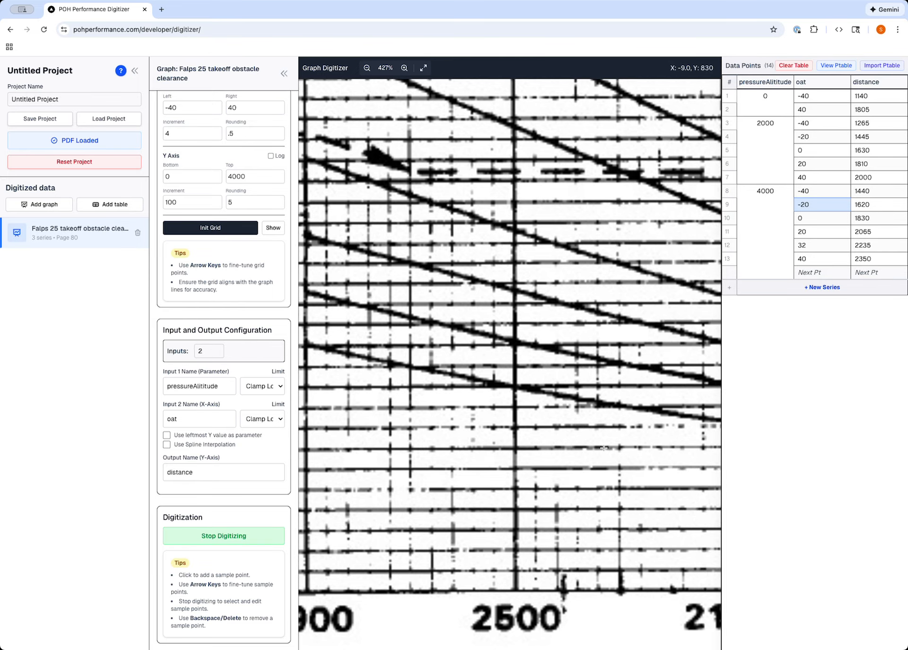
{"action": "scroll", "coordinate": [604, 448], "scroll_direction": "up", "scroll_amount": 3}
{"action": "scroll", "coordinate": [604, 447], "scroll_direction": "down", "scroll_amount": 3}
{"action": "scroll", "coordinate": [604, 447], "scroll_direction": "left", "scroll_amount": 5}
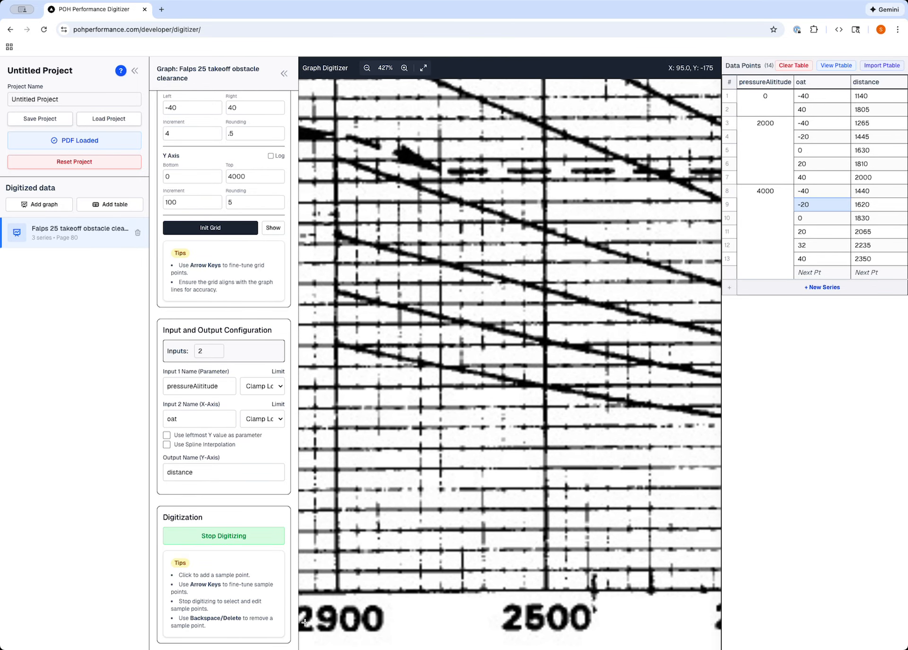
{"action": "scroll", "coordinate": [336, 607], "scroll_direction": "down", "scroll_amount": 3}
{"action": "scroll", "coordinate": [621, 546], "scroll_direction": "right", "scroll_amount": 5}
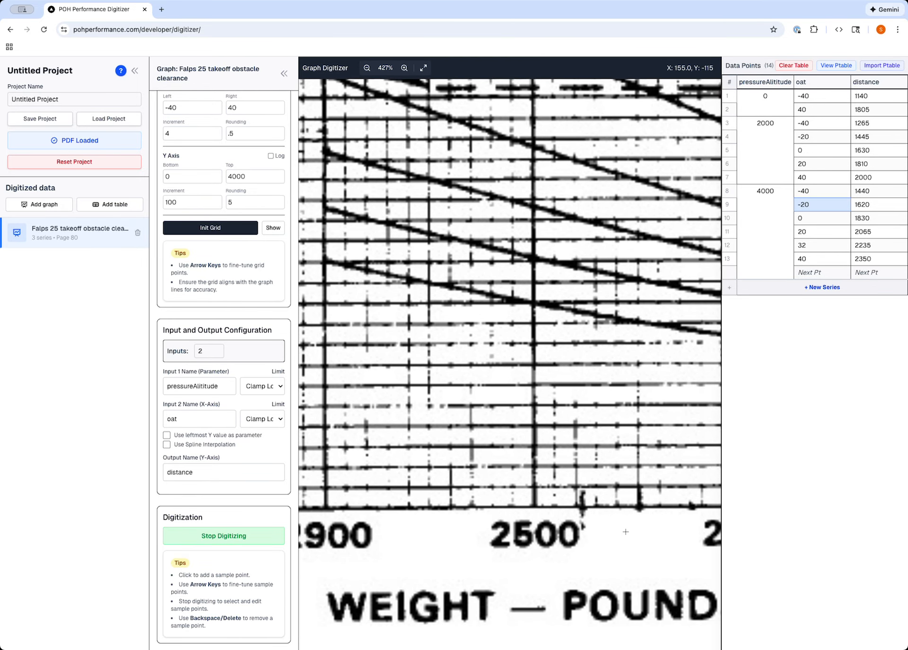
{"action": "scroll", "coordinate": [622, 546], "scroll_direction": "left", "scroll_amount": 5}
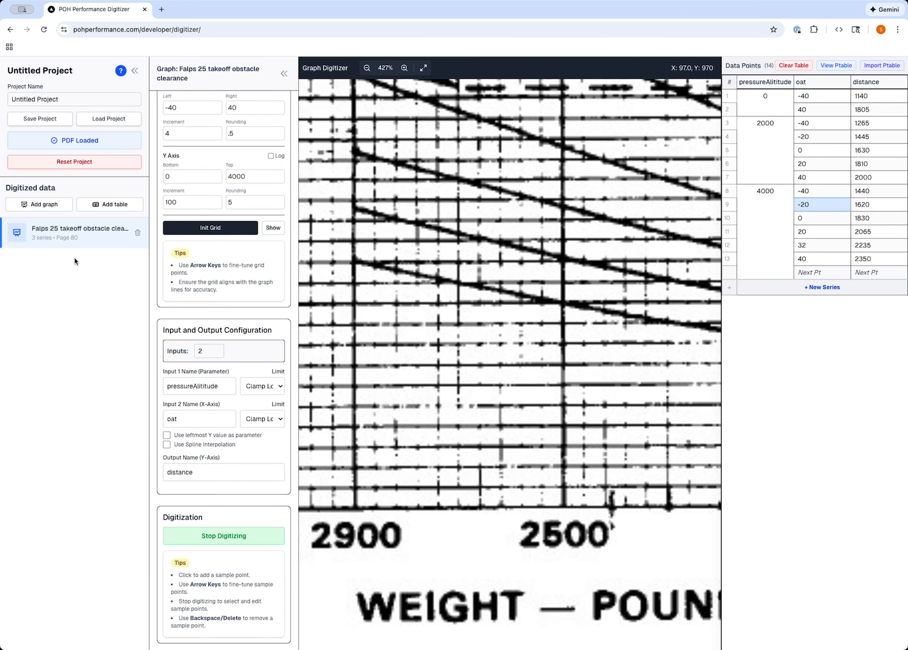
Correct the misspelled first word of the graph's name so it reads Flaps 25 takeoff obstacle clearance.
{"action": "double_click", "coordinate": [38, 228]}
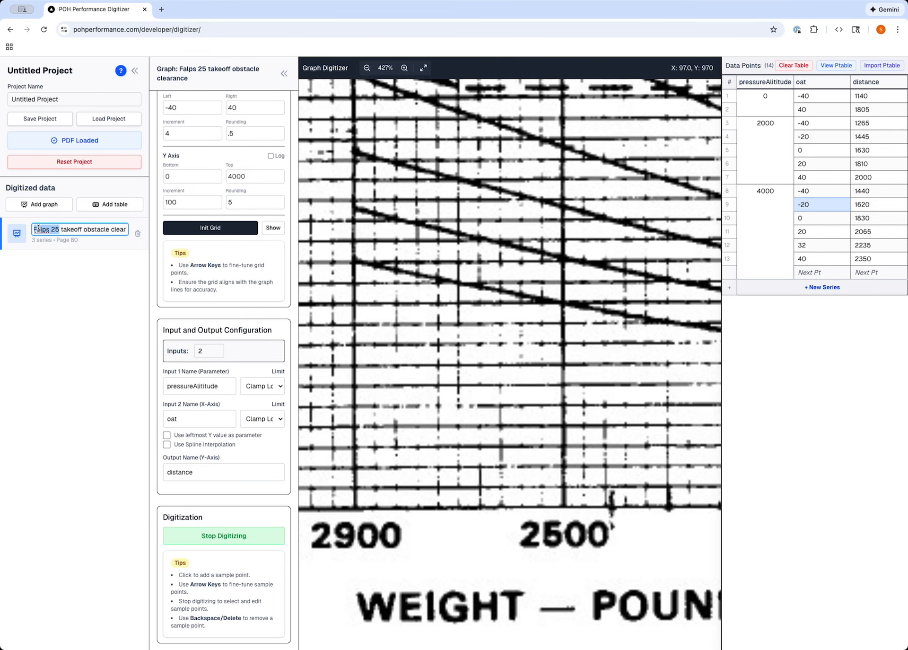
{"action": "type", "text": "Flap"}
{"action": "key", "text": "Return"}
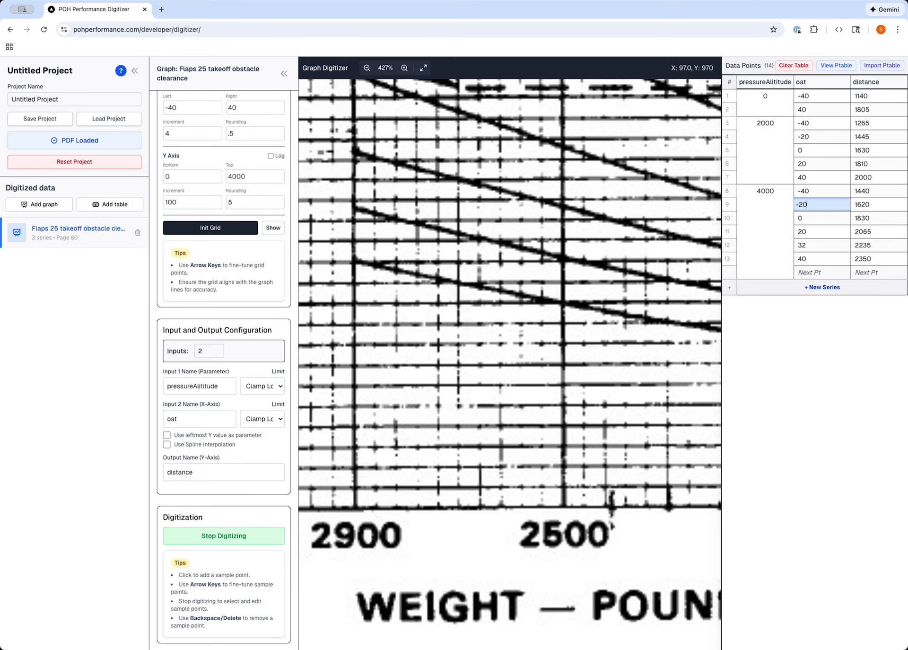
Add a second graph to the project's digitized data.
{"action": "left_click", "coordinate": [47, 203]}
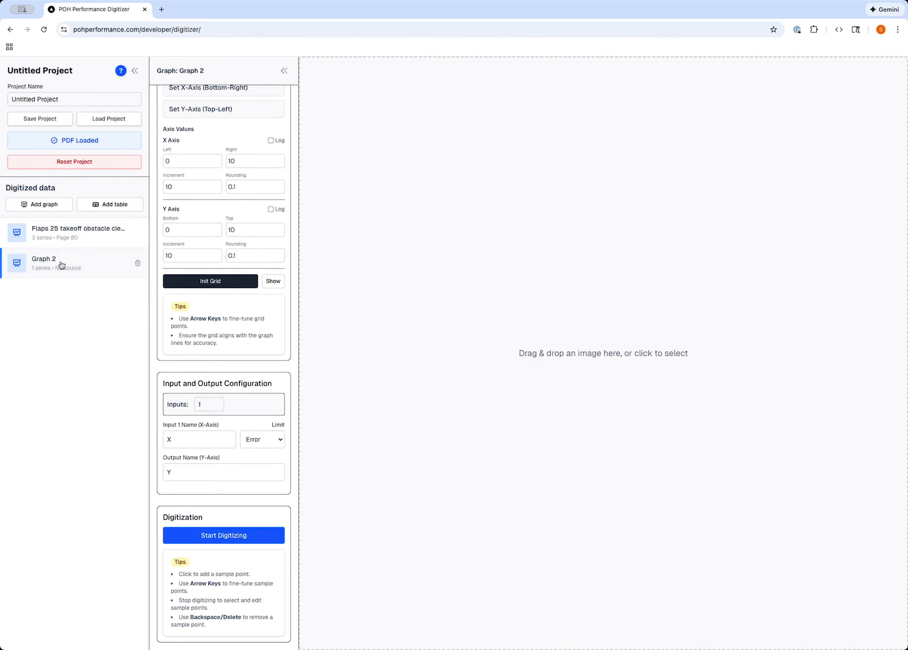
Rename Graph 2 as Flaps 25 takeoff obstacle clearance weight adjustment, reusing the first graph's name.
{"action": "double_click", "coordinate": [49, 228]}
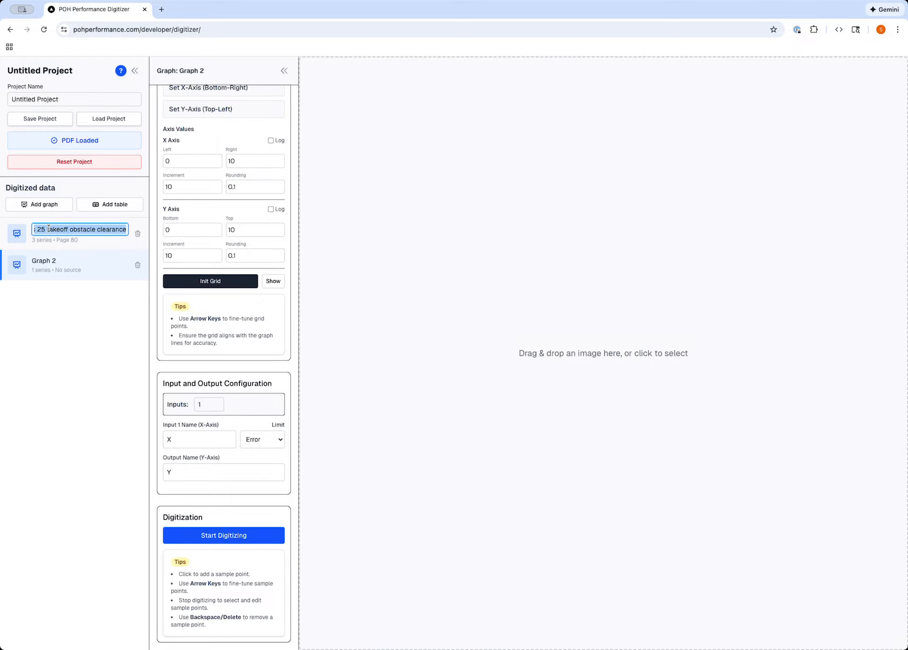
{"action": "left_click", "coordinate": [77, 413]}
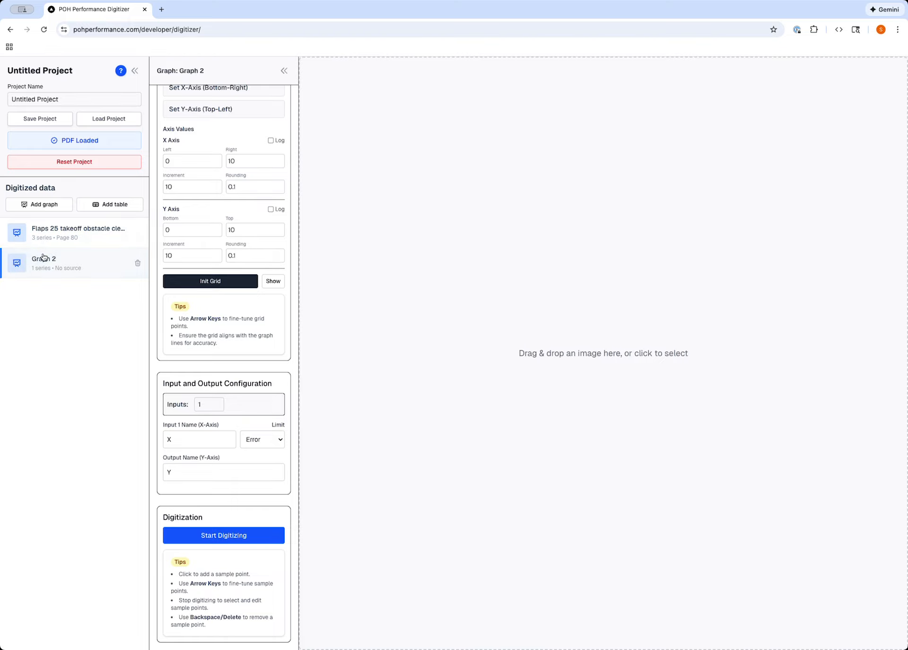
{"action": "double_click", "coordinate": [42, 255]}
{"action": "key", "text": "ctrl+v"}
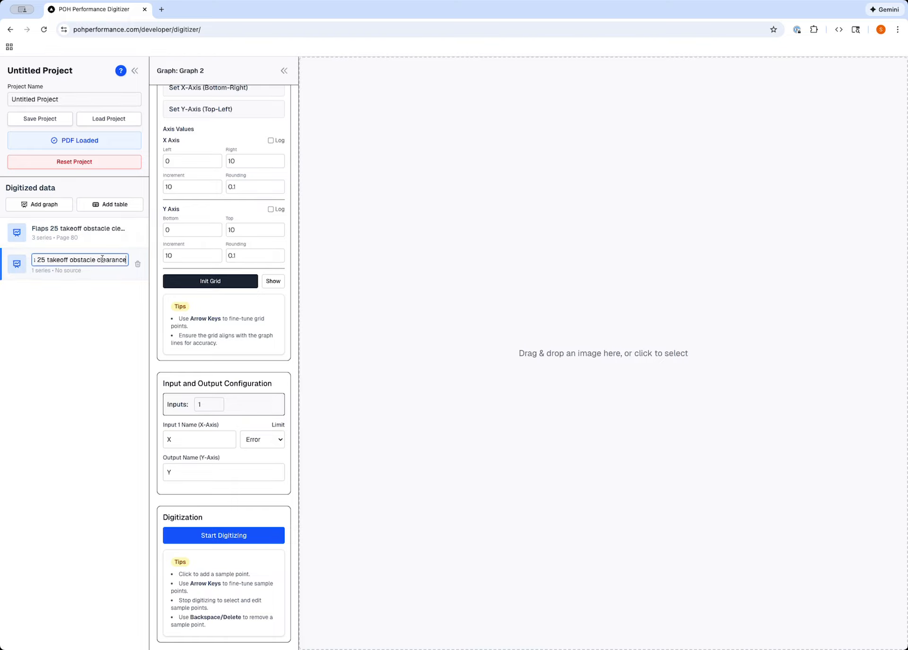
{"action": "type", "text": "weight adjustment"}
{"action": "key", "text": "Return"}
Reuse the Flaps 25 takeoff obstacle clearance graph's source image for the weight adjustment graph, without importing its calibration and grid state.
{"action": "scroll", "coordinate": [263, 118], "scroll_direction": "up", "scroll_amount": 3}
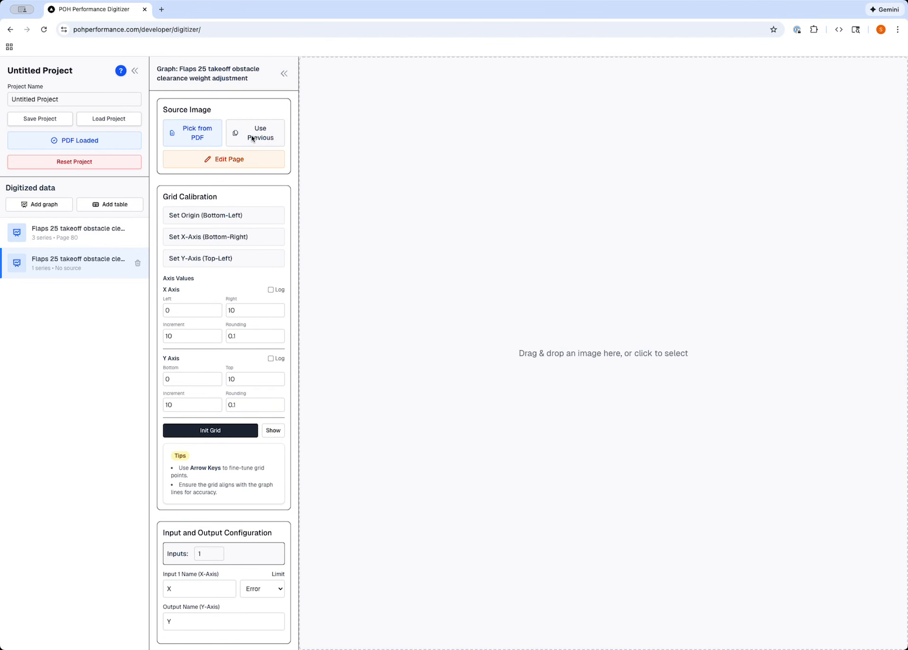
{"action": "left_click", "coordinate": [259, 137]}
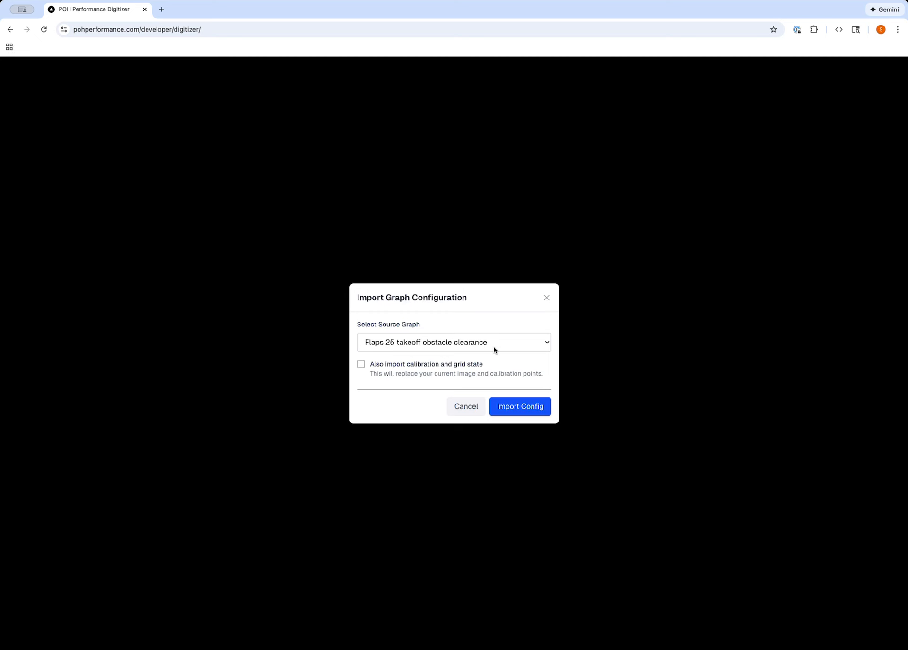
{"action": "left_click", "coordinate": [524, 408]}
Place the grid origin where the 2900 weight line meets the chart's baseline.
{"action": "scroll", "coordinate": [530, 413], "scroll_direction": "down", "scroll_amount": 6}
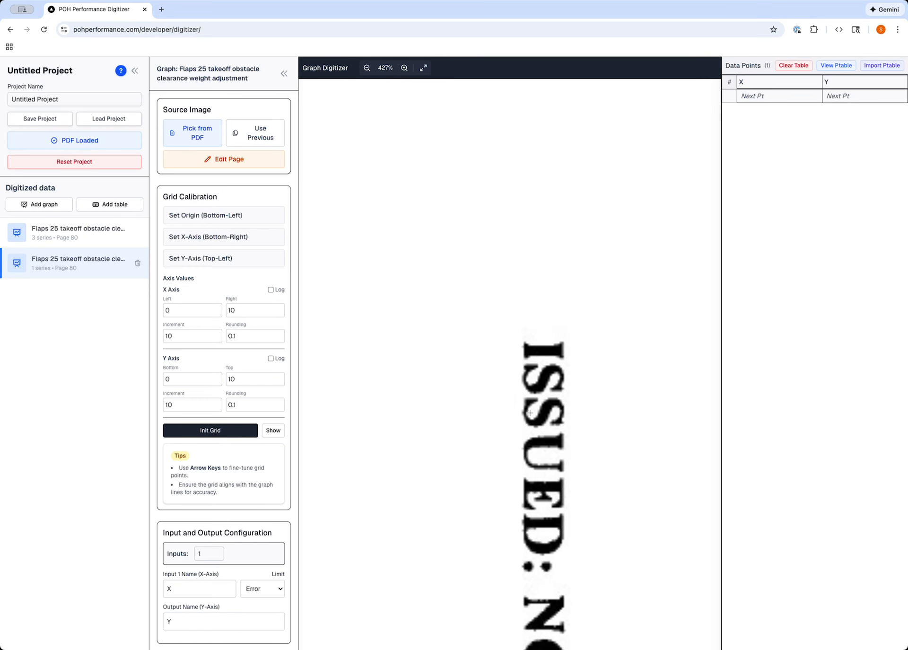
{"action": "scroll", "coordinate": [529, 413], "scroll_direction": "right", "scroll_amount": 15}
{"action": "scroll", "coordinate": [530, 413], "scroll_direction": "down", "scroll_amount": 10}
{"action": "scroll", "coordinate": [530, 413], "scroll_direction": "right", "scroll_amount": 8}
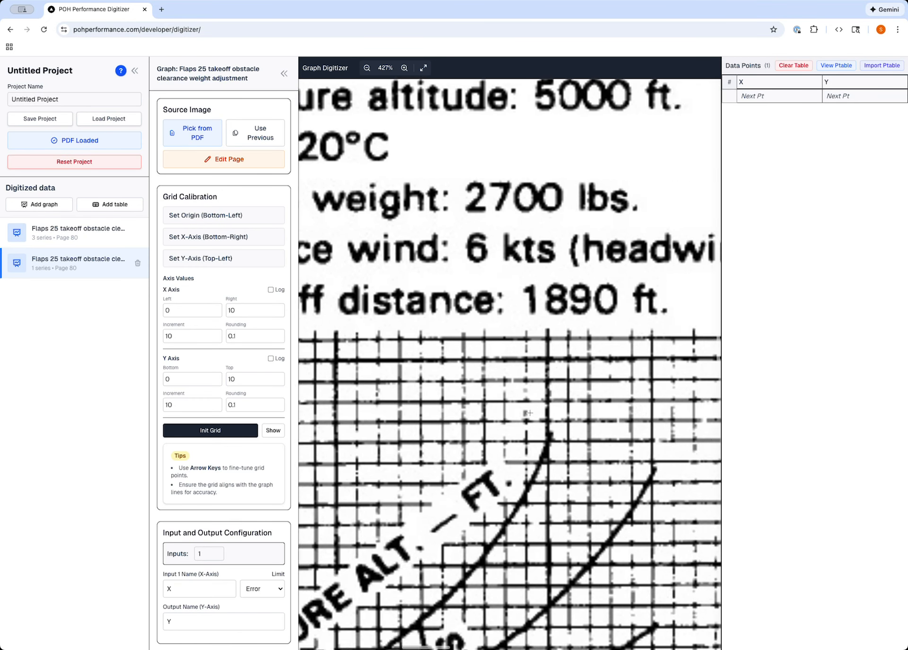
{"action": "scroll", "coordinate": [530, 413], "scroll_direction": "down", "scroll_amount": 6}
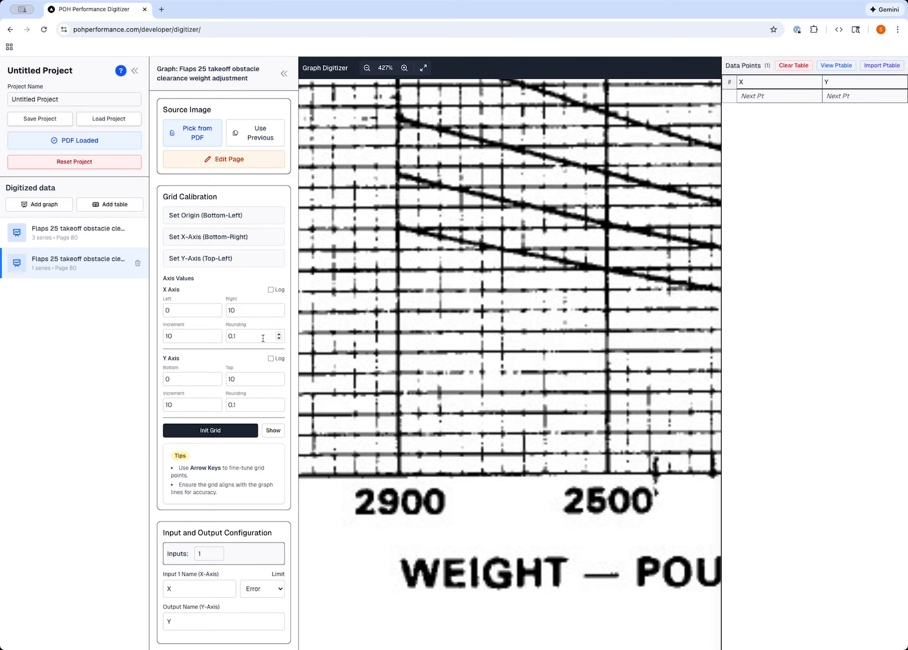
{"action": "left_click", "coordinate": [204, 219]}
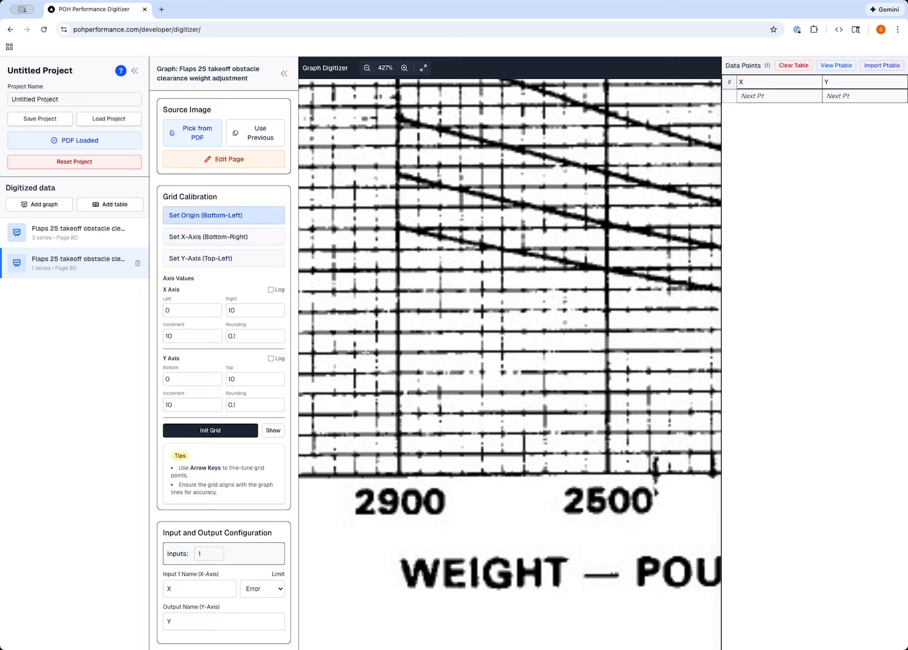
{"action": "left_click", "coordinate": [399, 474]}
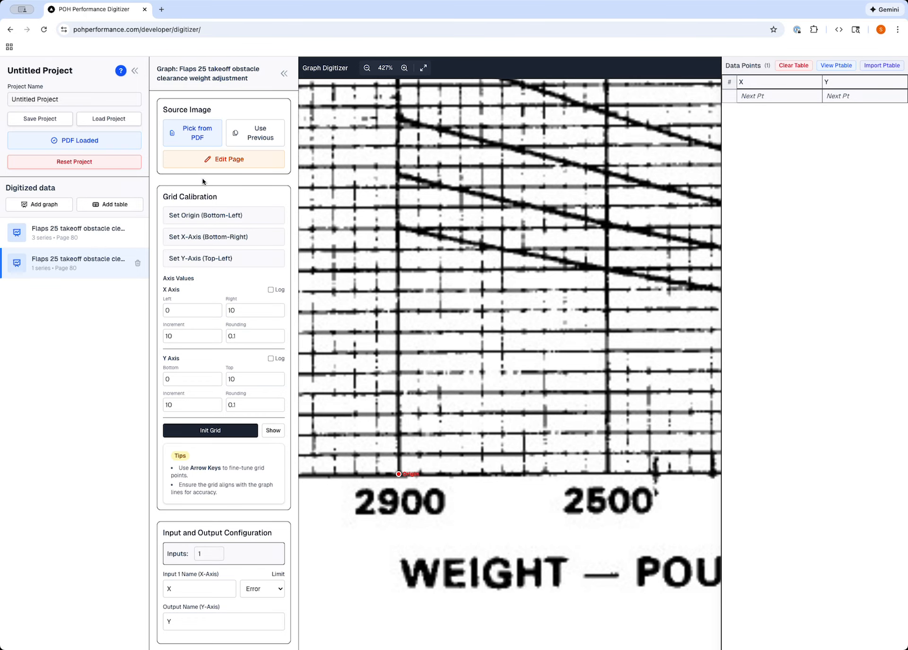
Place the X-axis calibration point on the baseline at the bold vertical line one major division beyond 2100.
{"action": "left_click", "coordinate": [208, 239]}
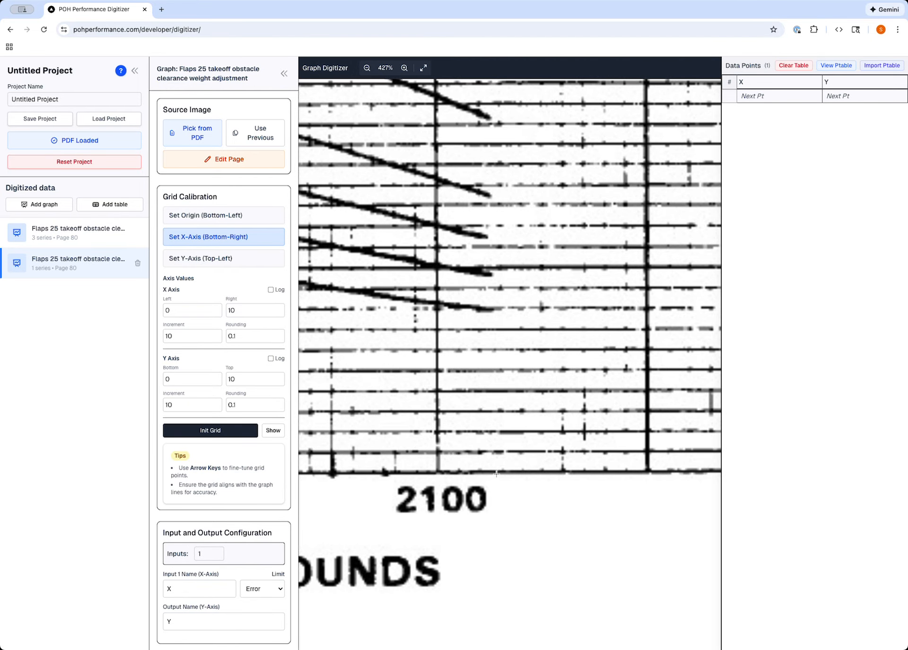
{"action": "left_click", "coordinate": [647, 471]}
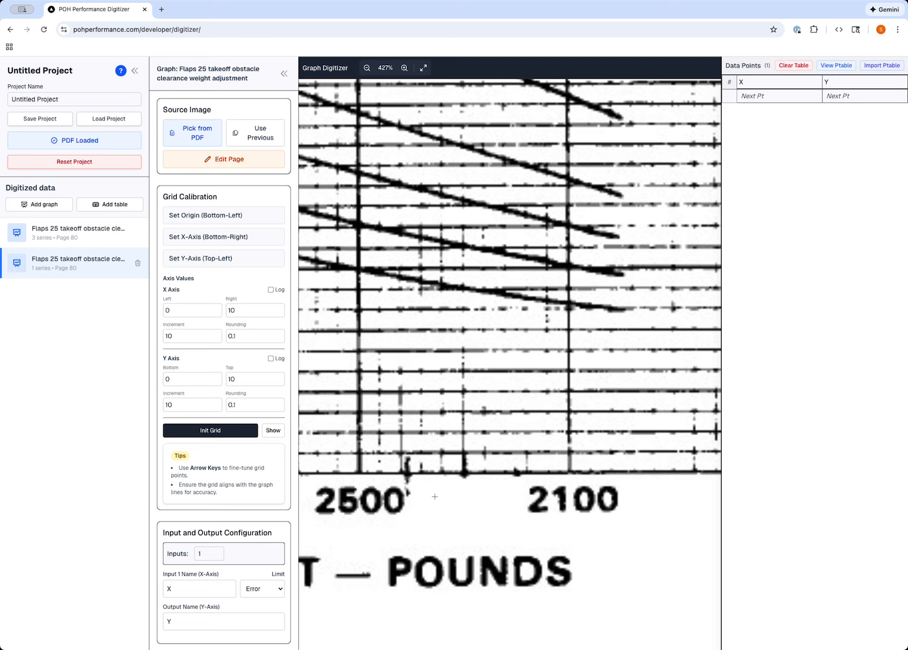
{"action": "scroll", "coordinate": [578, 475], "scroll_direction": "right", "scroll_amount": 4}
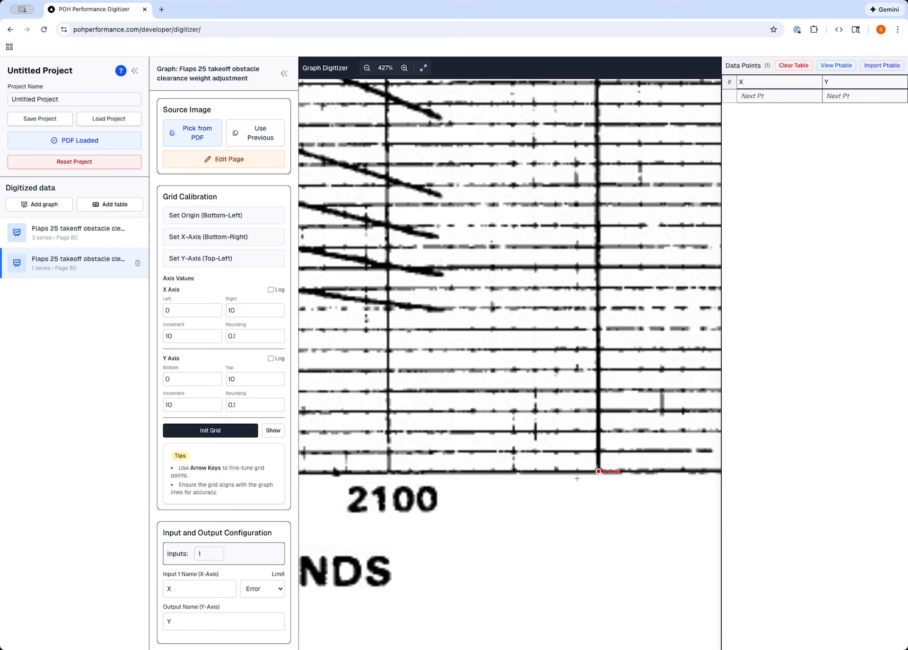
{"action": "scroll", "coordinate": [577, 476], "scroll_direction": "right", "scroll_amount": 1}
Place the Y-axis calibration point where the weight section's reference line meets the bold horizontal gridline above the uppermost curve.
{"action": "scroll", "coordinate": [575, 475], "scroll_direction": "left", "scroll_amount": 5}
{"action": "scroll", "coordinate": [570, 472], "scroll_direction": "up", "scroll_amount": 2}
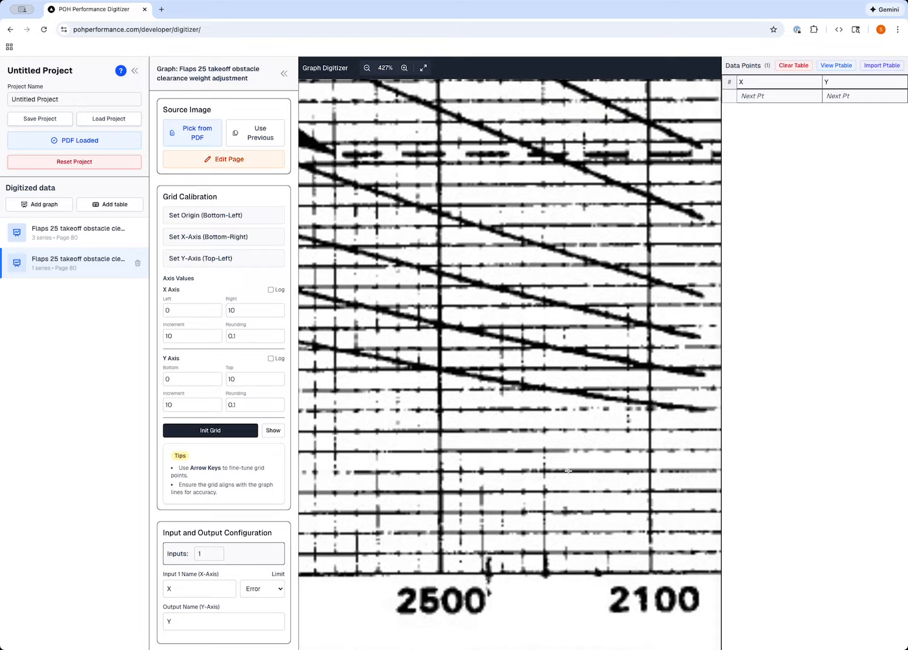
{"action": "scroll", "coordinate": [569, 471], "scroll_direction": "up", "scroll_amount": 8}
{"action": "scroll", "coordinate": [569, 471], "scroll_direction": "left", "scroll_amount": 3}
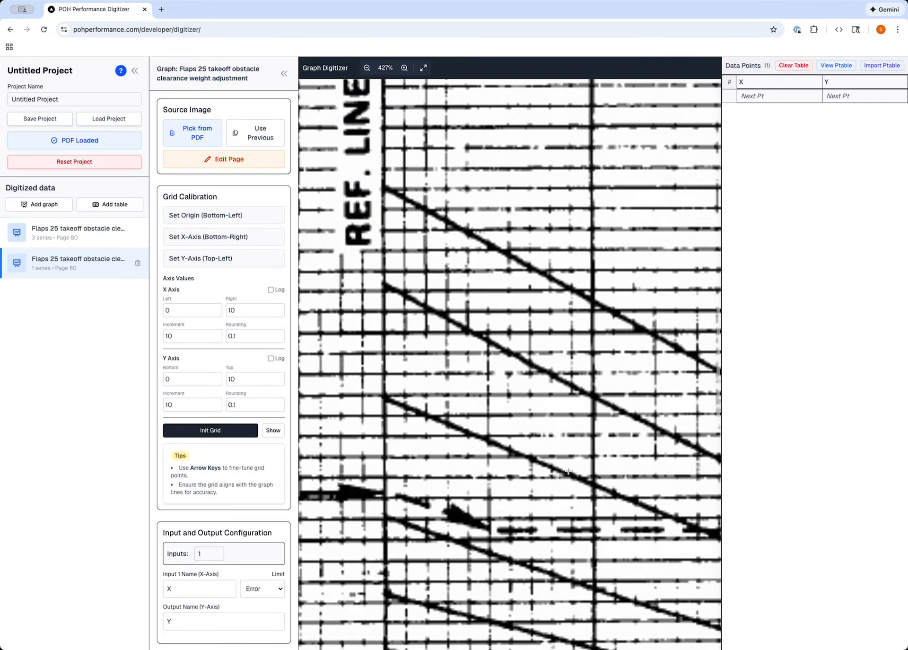
{"action": "scroll", "coordinate": [568, 470], "scroll_direction": "up", "scroll_amount": 7}
{"action": "scroll", "coordinate": [568, 471], "scroll_direction": "right", "scroll_amount": 12}
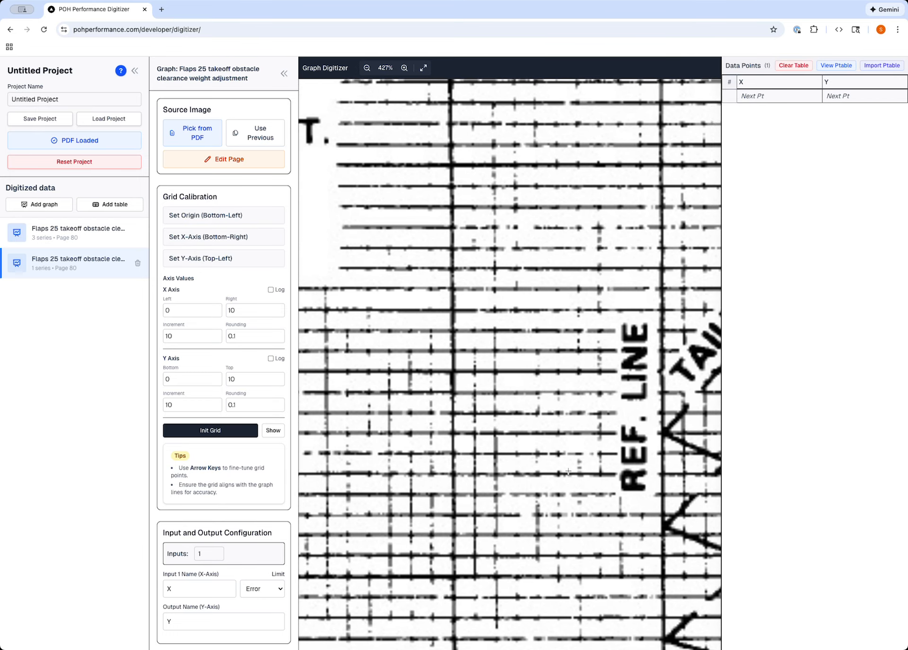
{"action": "scroll", "coordinate": [569, 470], "scroll_direction": "right", "scroll_amount": 10}
{"action": "scroll", "coordinate": [568, 470], "scroll_direction": "left", "scroll_amount": 6}
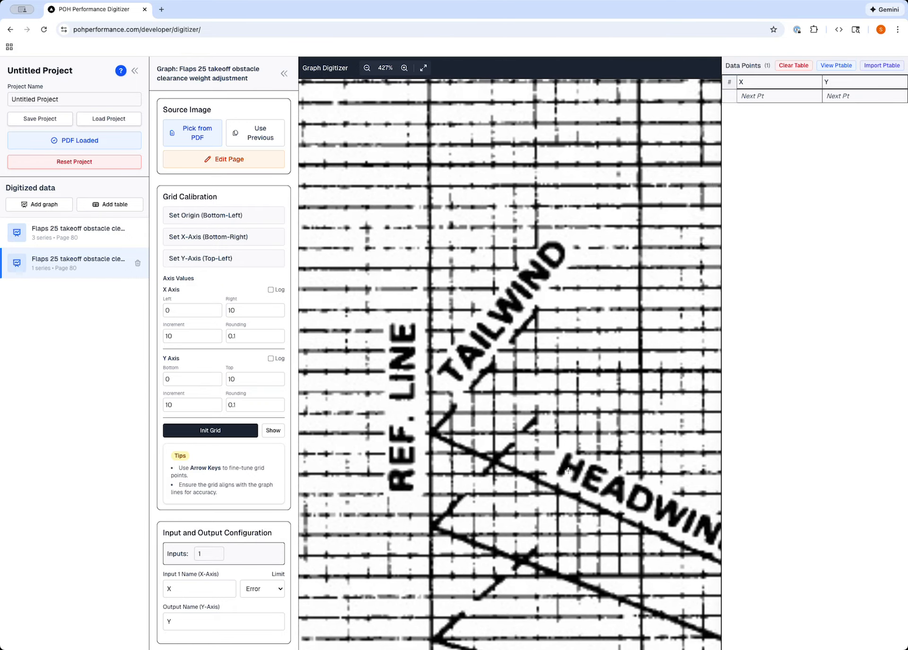
{"action": "scroll", "coordinate": [569, 471], "scroll_direction": "up", "scroll_amount": 5}
{"action": "scroll", "coordinate": [568, 471], "scroll_direction": "right", "scroll_amount": 3}
{"action": "scroll", "coordinate": [568, 471], "scroll_direction": "left", "scroll_amount": 3}
{"action": "scroll", "coordinate": [568, 471], "scroll_direction": "right", "scroll_amount": 15}
{"action": "scroll", "coordinate": [569, 470], "scroll_direction": "left", "scroll_amount": 1}
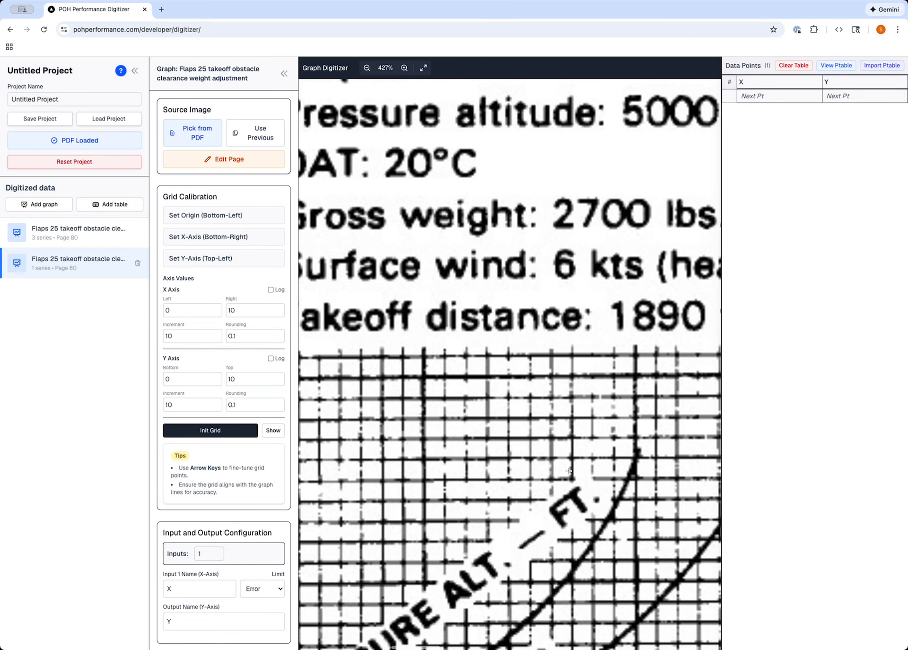
{"action": "scroll", "coordinate": [569, 471], "scroll_direction": "right", "scroll_amount": 10}
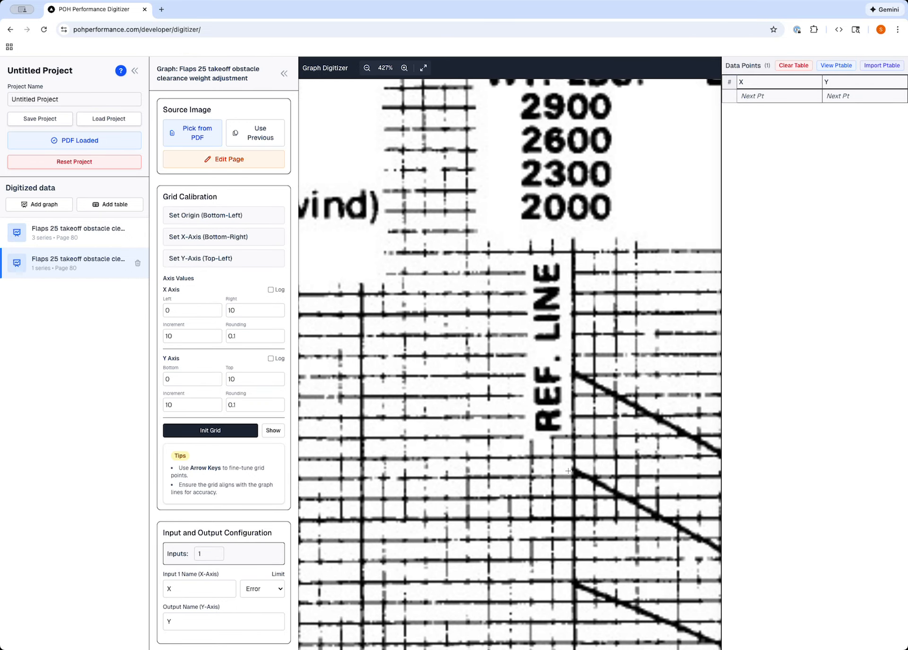
{"action": "scroll", "coordinate": [568, 471], "scroll_direction": "right", "scroll_amount": 6}
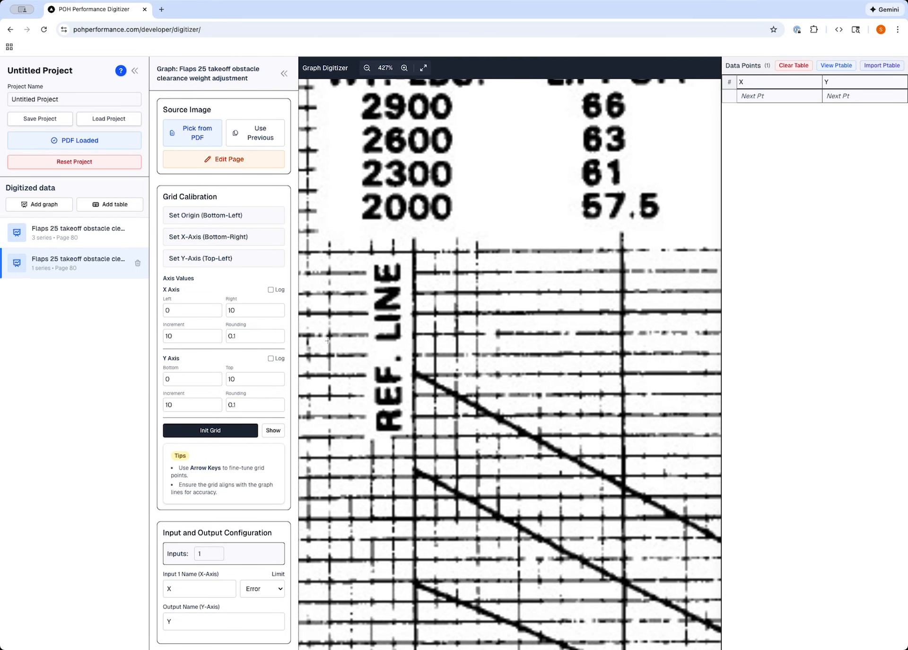
{"action": "left_click", "coordinate": [243, 258]}
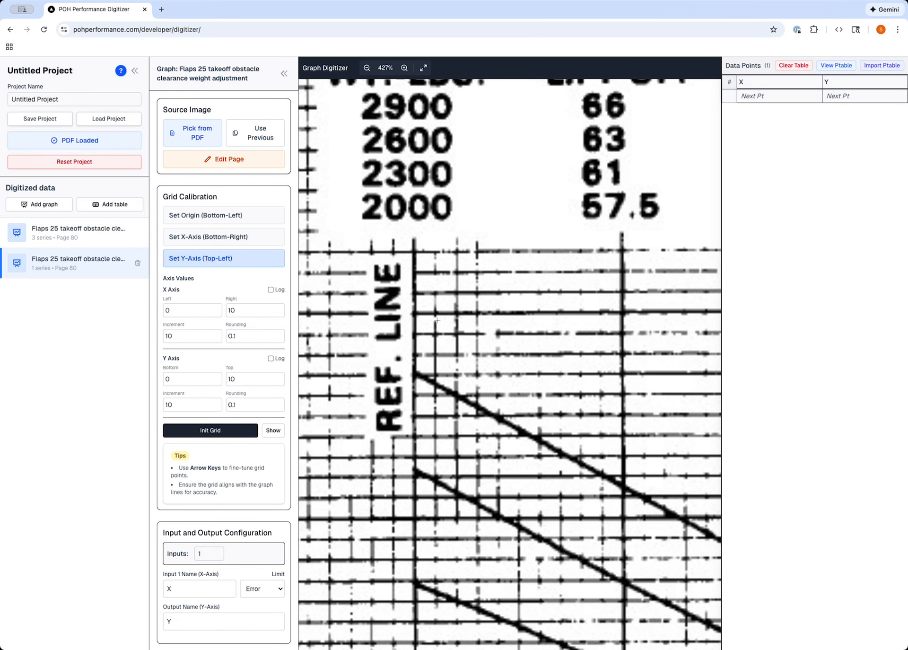
{"action": "left_click", "coordinate": [415, 314]}
Set the X axis range to run from 2900 at the origin to 1700 at the far end.
{"action": "scroll", "coordinate": [586, 383], "scroll_direction": "right", "scroll_amount": 10}
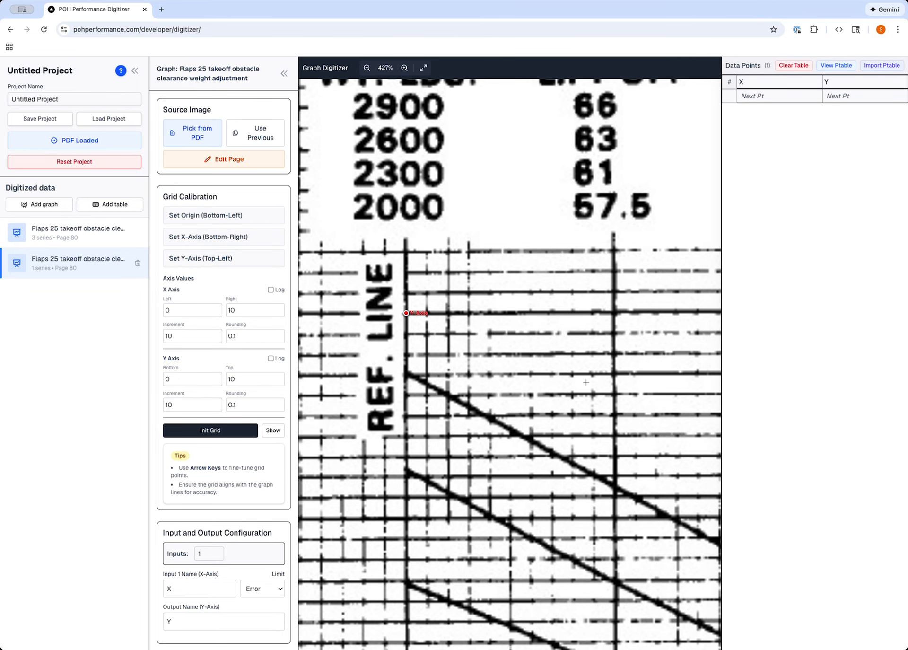
{"action": "scroll", "coordinate": [586, 382], "scroll_direction": "left", "scroll_amount": 10}
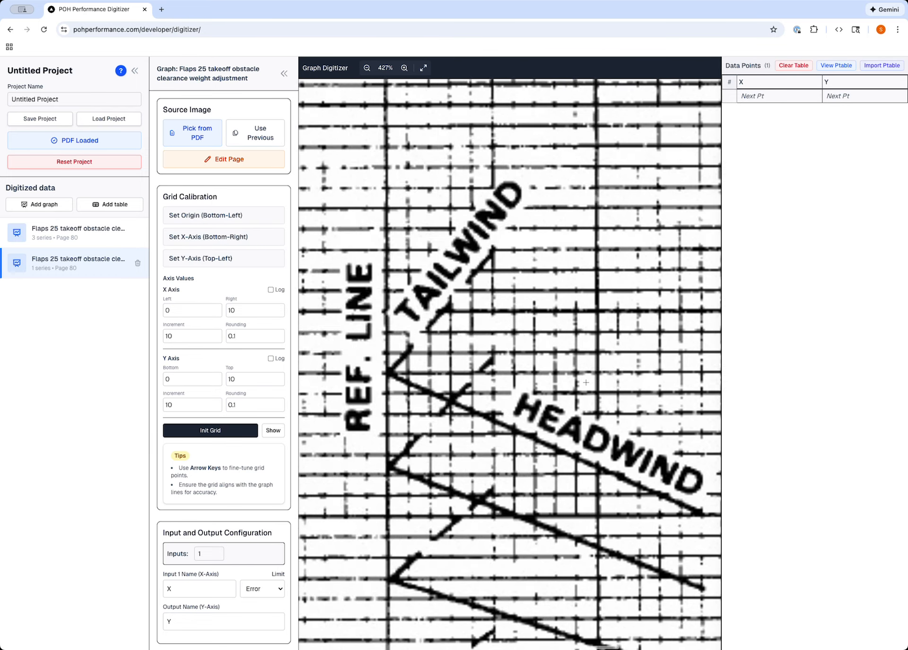
{"action": "scroll", "coordinate": [586, 382], "scroll_direction": "left", "scroll_amount": 5}
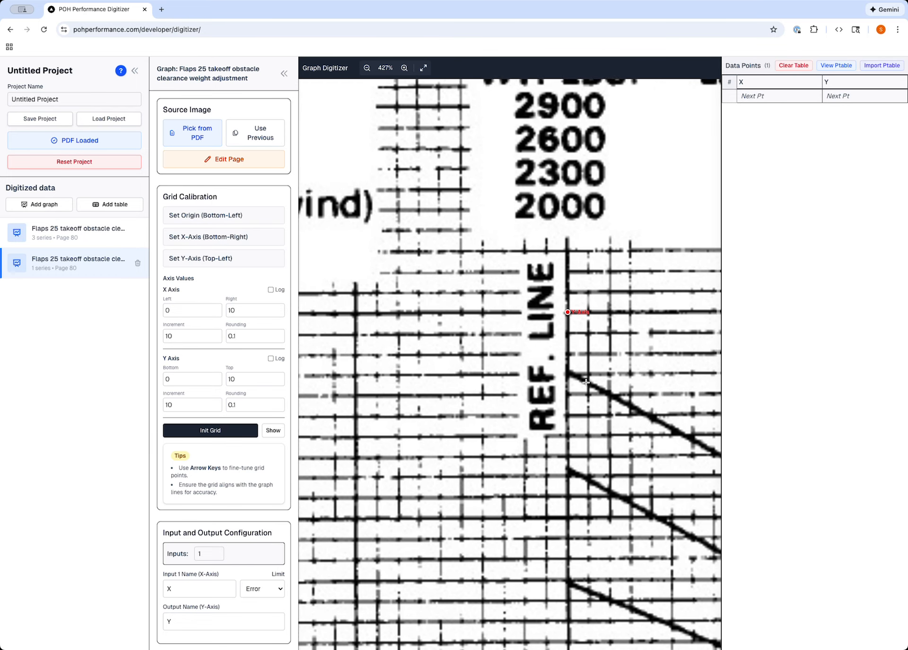
{"action": "scroll", "coordinate": [586, 383], "scroll_direction": "right", "scroll_amount": 3}
{"action": "scroll", "coordinate": [586, 383], "scroll_direction": "down", "scroll_amount": 3}
{"action": "scroll", "coordinate": [586, 382], "scroll_direction": "down", "scroll_amount": 3}
{"action": "scroll", "coordinate": [586, 383], "scroll_direction": "right", "scroll_amount": 3}
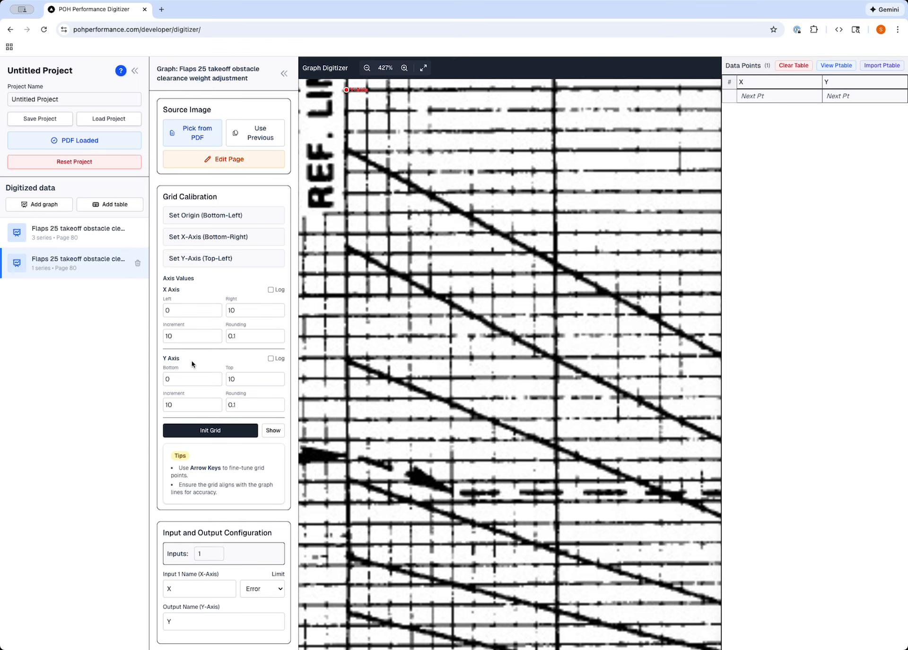
{"action": "double_click", "coordinate": [190, 310]}
{"action": "scroll", "coordinate": [450, 398], "scroll_direction": "down", "scroll_amount": 8}
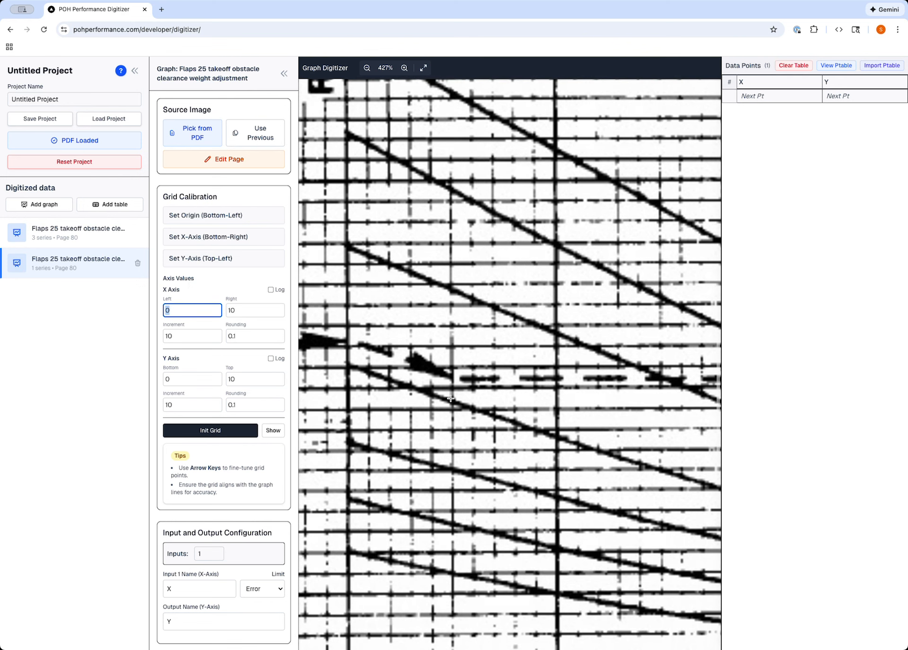
{"action": "type", "text": "2900"}
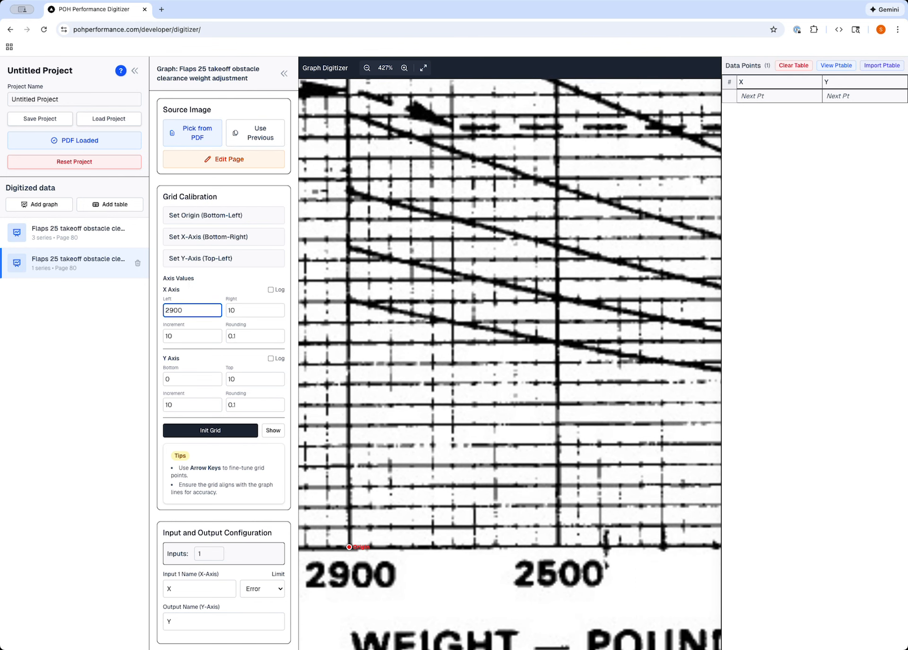
{"action": "scroll", "coordinate": [600, 489], "scroll_direction": "right", "scroll_amount": 7}
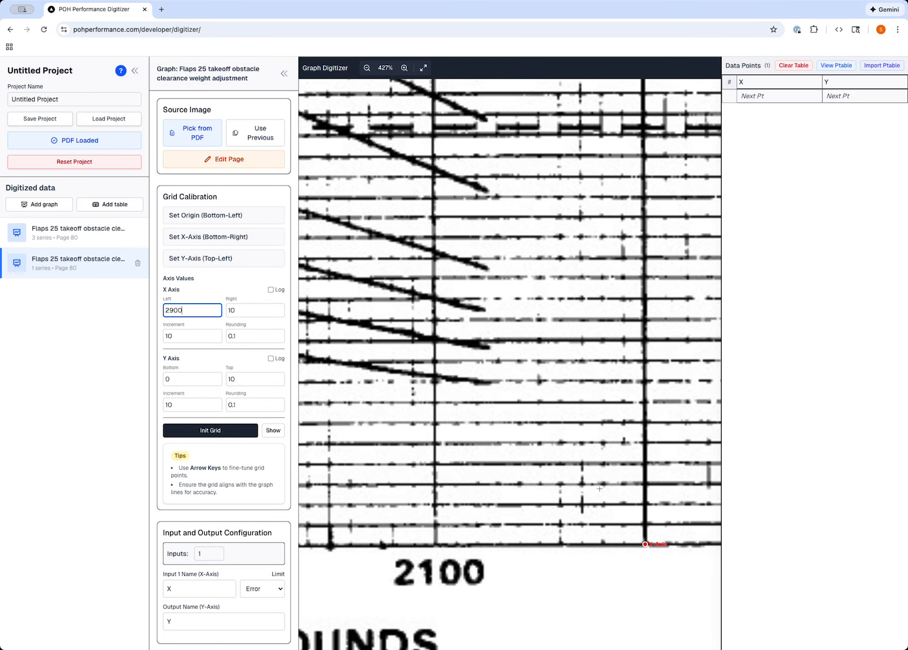
{"action": "left_click", "coordinate": [244, 311]}
{"action": "type", "text": "1700"}
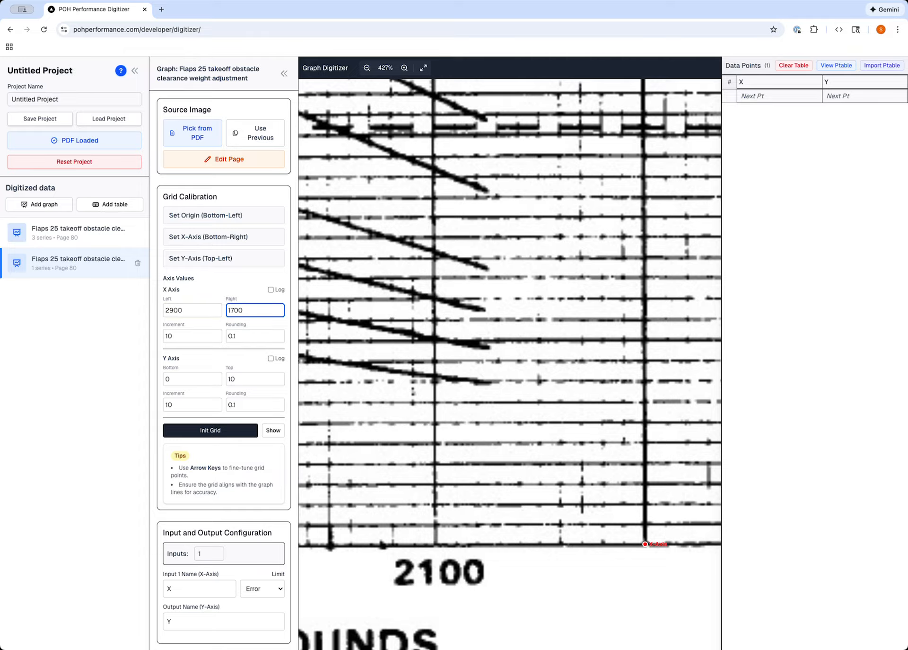
Set the X axis increment to 40 and its rounding to 5.
{"action": "scroll", "coordinate": [378, 350], "scroll_direction": "left", "scroll_amount": 3}
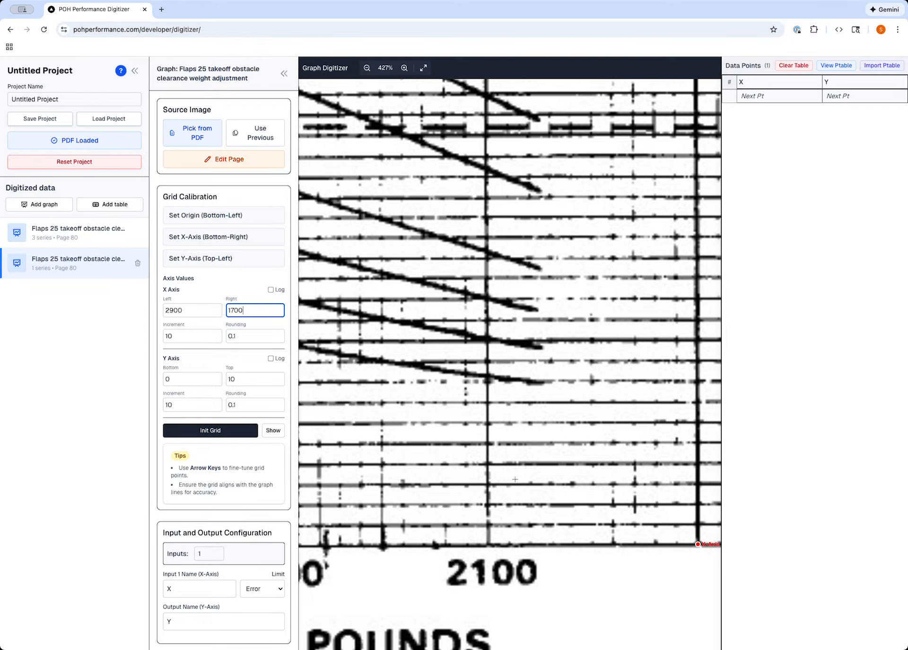
{"action": "scroll", "coordinate": [479, 534], "scroll_direction": "left", "scroll_amount": 4}
{"action": "scroll", "coordinate": [505, 522], "scroll_direction": "right", "scroll_amount": 4}
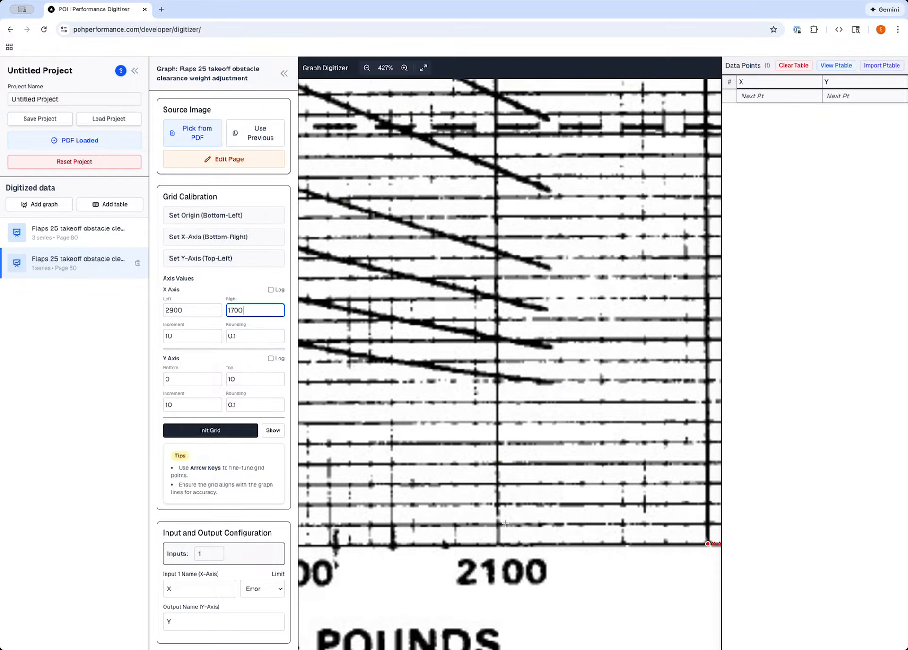
{"action": "scroll", "coordinate": [356, 525], "scroll_direction": "left", "scroll_amount": 9}
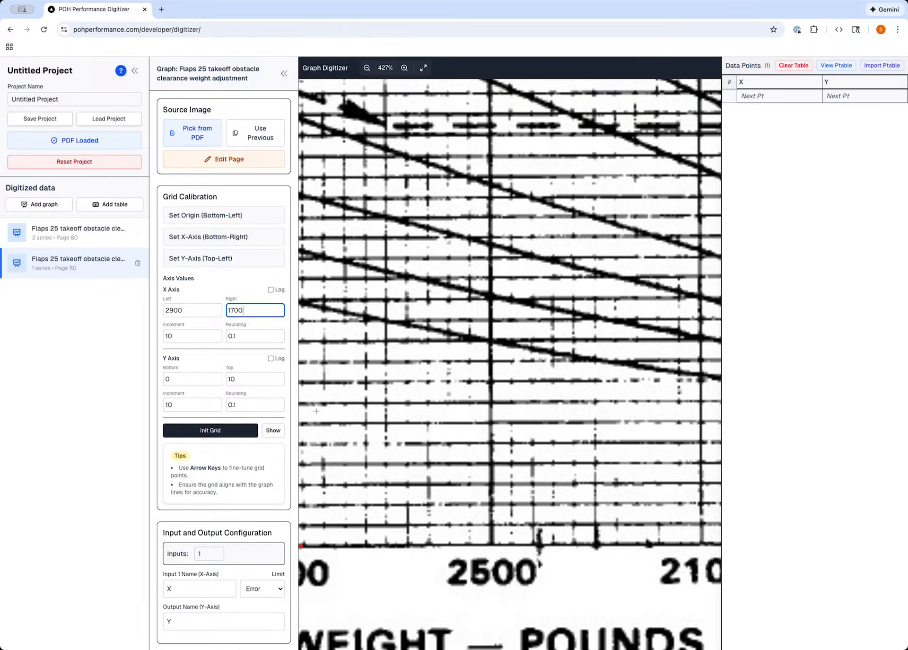
{"action": "double_click", "coordinate": [175, 336]}
{"action": "type", "text": "4"}
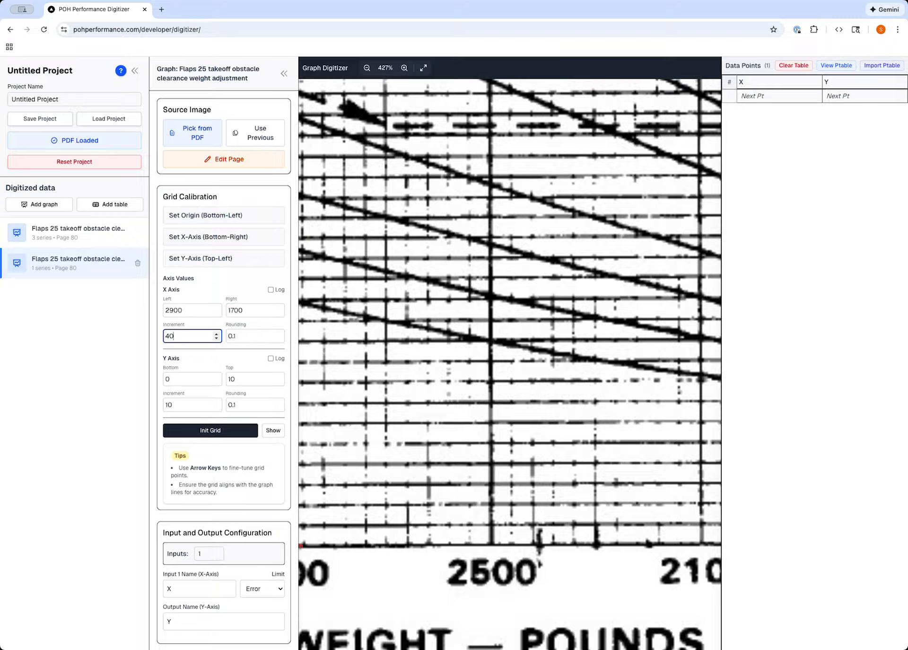
{"action": "left_click", "coordinate": [251, 334]}
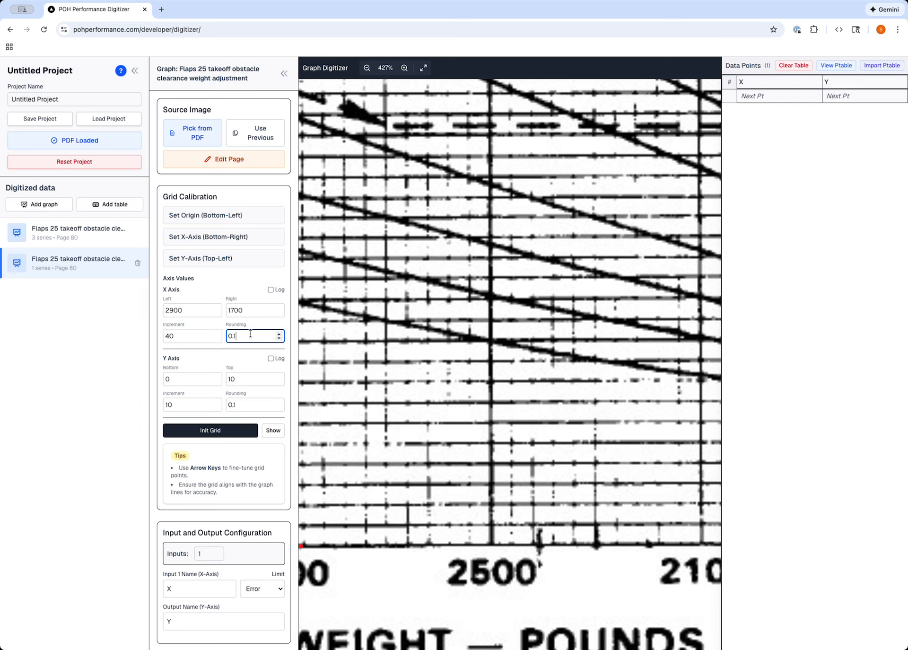
{"action": "key", "text": "BackSpace"}
{"action": "key", "text": "BackSpace"}
{"action": "key", "text": "BackSpace"}
{"action": "scroll", "coordinate": [583, 418], "scroll_direction": "right", "scroll_amount": 2}
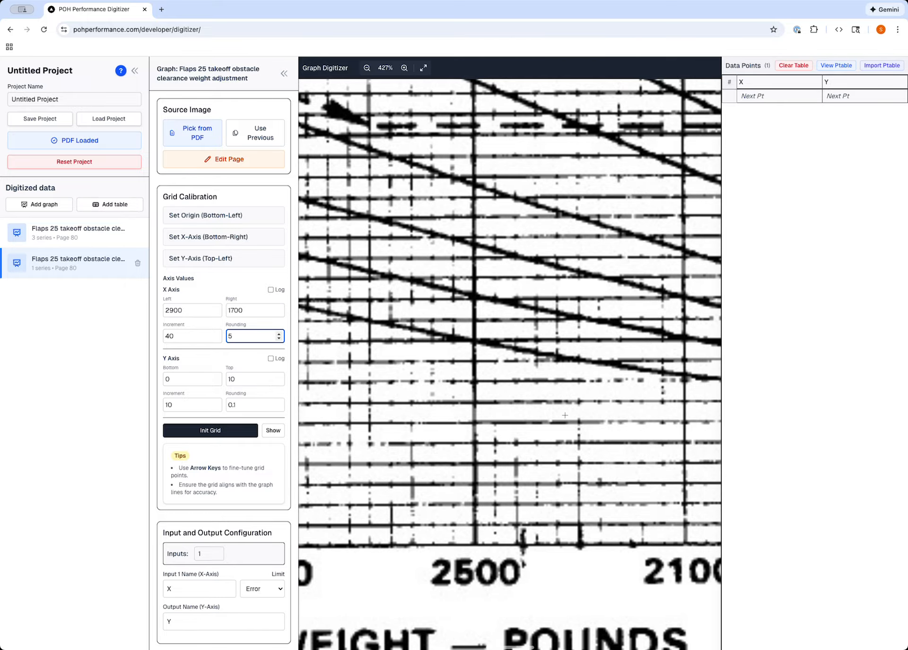
Set the Y axis top value to 4000, its increment to 100 and its rounding to 5.
{"action": "double_click", "coordinate": [237, 377]}
{"action": "type", "text": "4"}
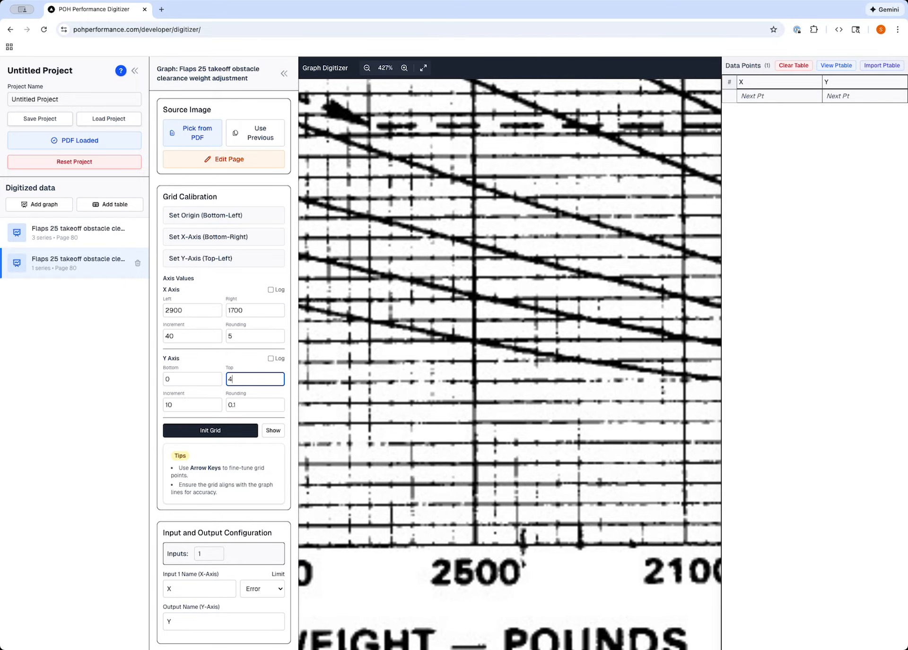
{"action": "type", "text": "000"}
{"action": "left_click", "coordinate": [179, 405]}
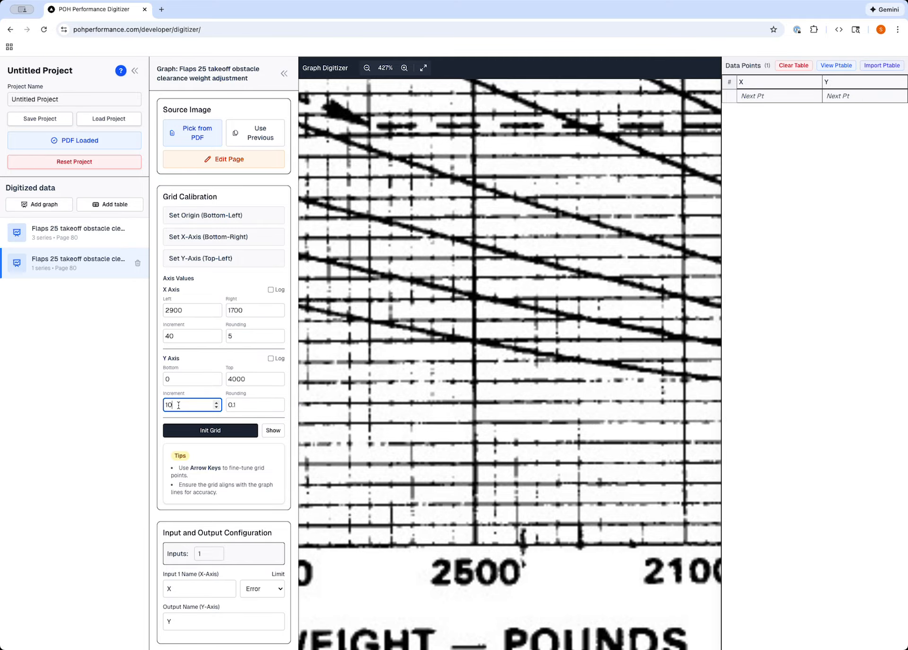
{"action": "type", "text": "0"}
{"action": "left_click", "coordinate": [243, 406]}
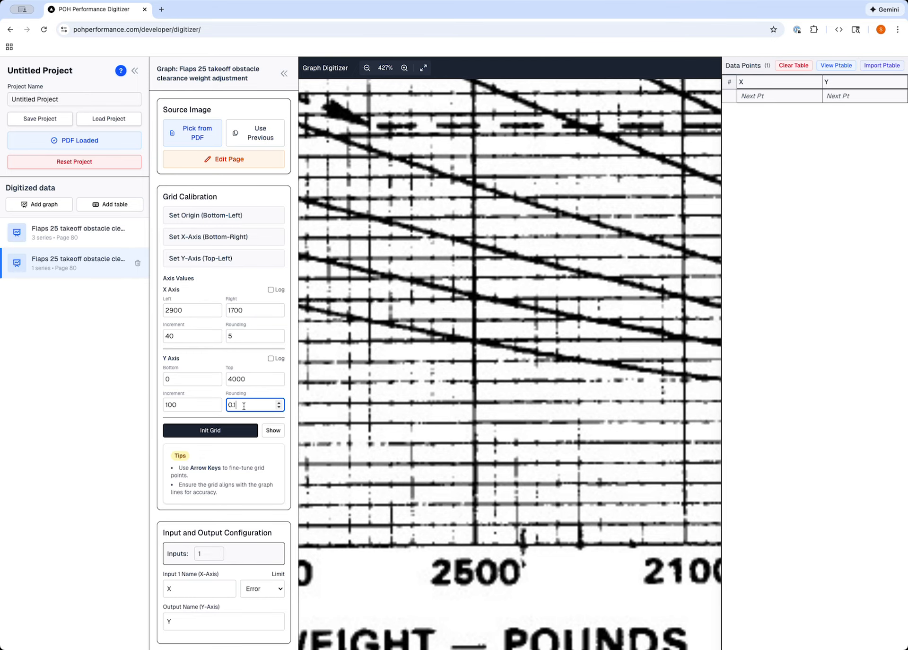
{"action": "key", "text": "BackSpace"}
{"action": "key", "text": "BackSpace"}
{"action": "key", "text": "BackSpace"}
{"action": "type", "text": "5"}
Generate the calibration grid and align its origin node with the baseline and the 2900 reference line.
{"action": "left_click", "coordinate": [208, 430]}
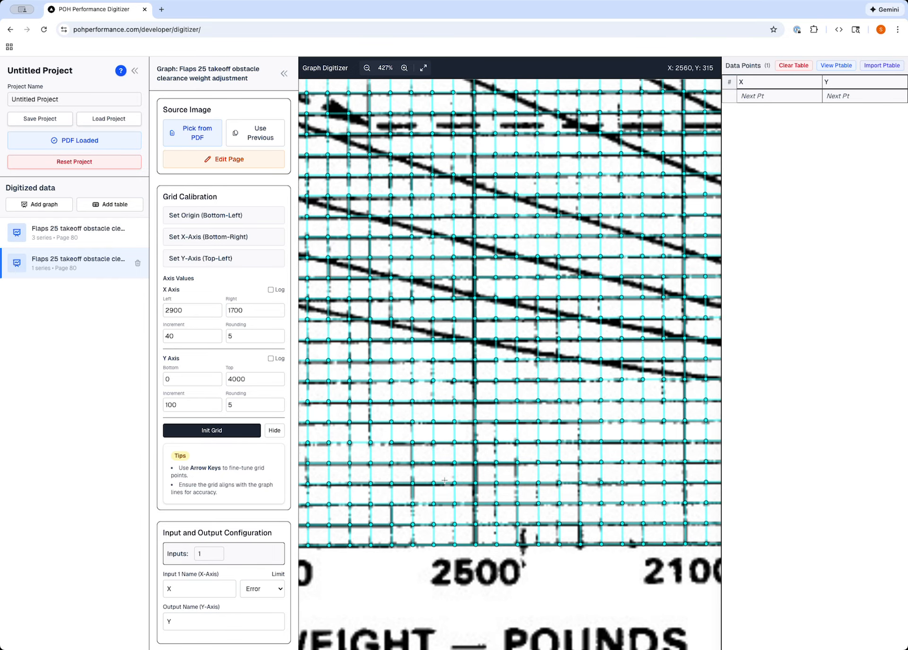
{"action": "scroll", "coordinate": [506, 539], "scroll_direction": "up", "scroll_amount": 5}
{"action": "scroll", "coordinate": [505, 540], "scroll_direction": "left", "scroll_amount": 3}
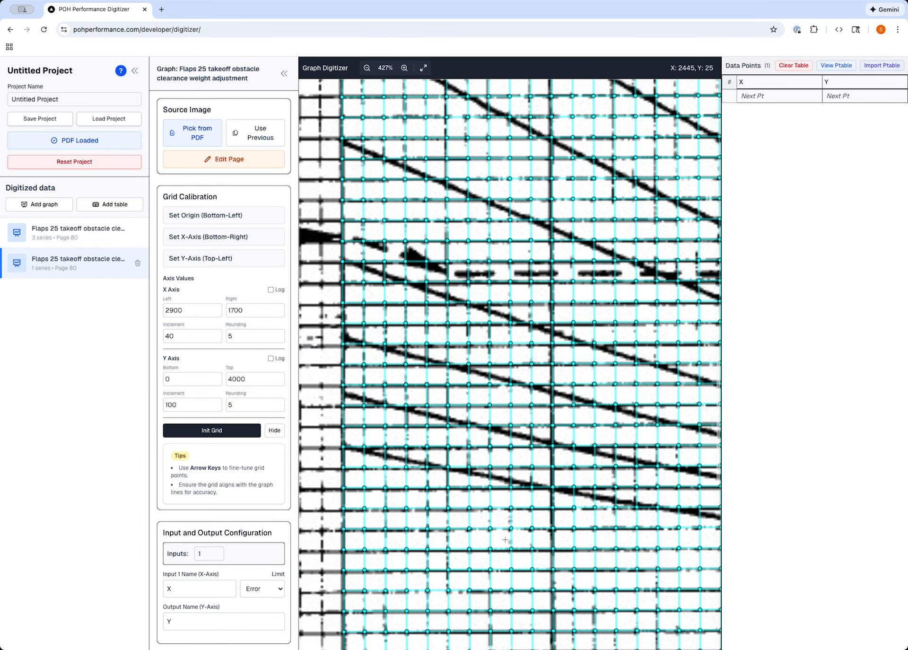
{"action": "scroll", "coordinate": [505, 540], "scroll_direction": "down", "scroll_amount": 5}
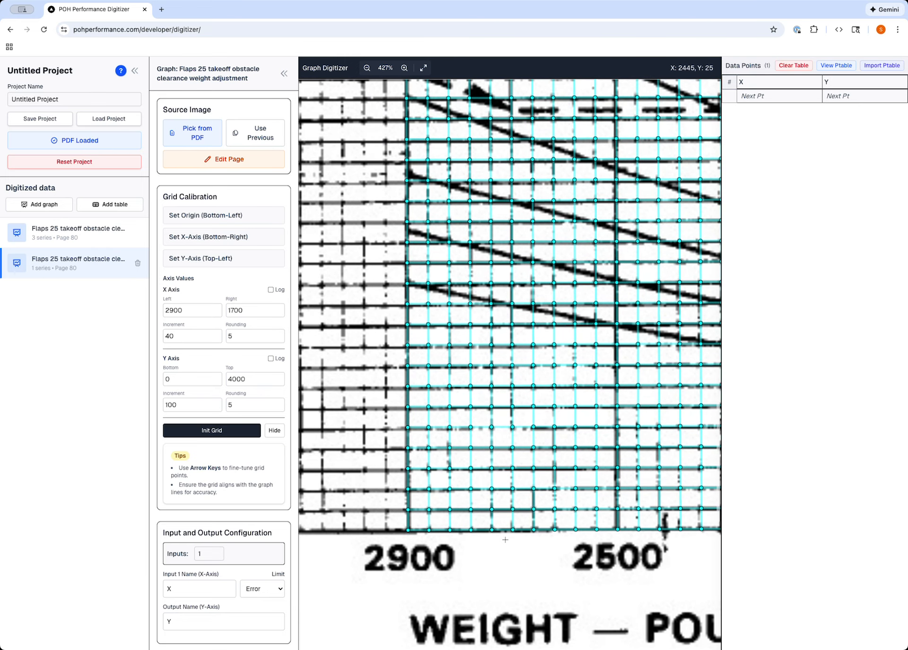
{"action": "scroll", "coordinate": [505, 539], "scroll_direction": "right", "scroll_amount": 3}
{"action": "scroll", "coordinate": [506, 539], "scroll_direction": "down", "scroll_amount": 3}
{"action": "scroll", "coordinate": [506, 539], "scroll_direction": "right", "scroll_amount": 2}
{"action": "scroll", "coordinate": [505, 539], "scroll_direction": "left", "scroll_amount": 4}
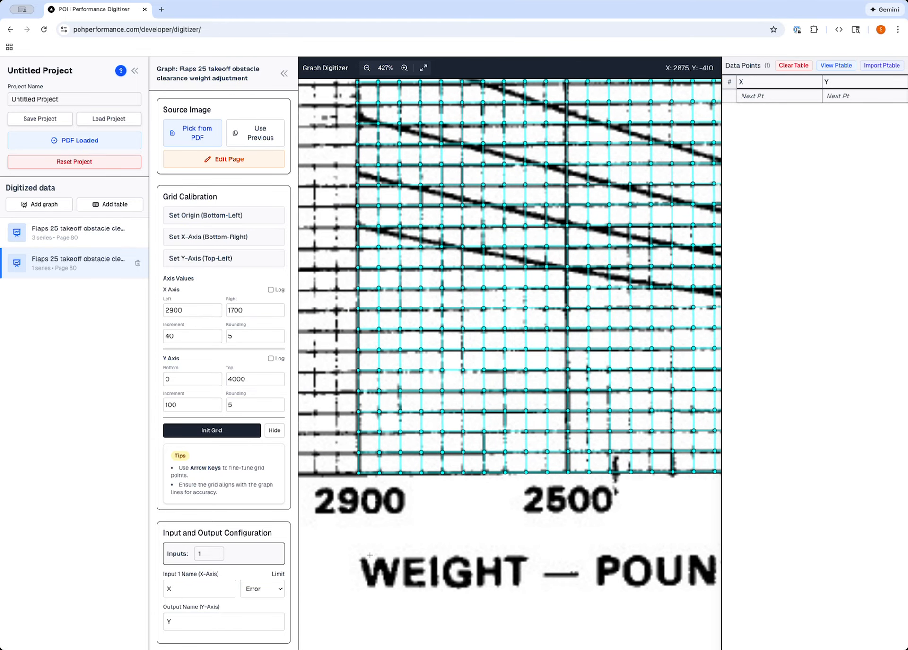
{"action": "left_click", "coordinate": [359, 474]}
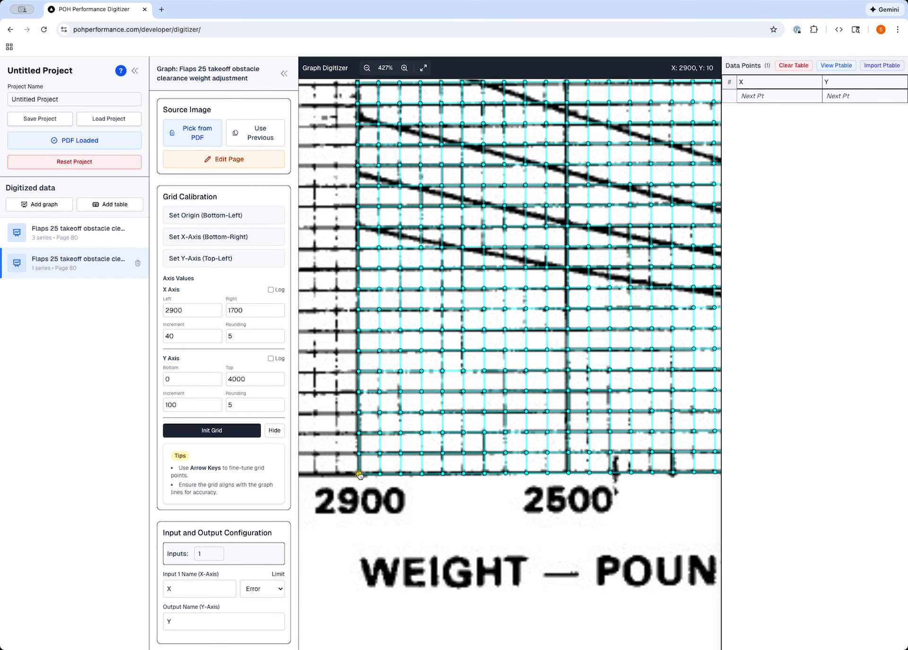
Fine-tune the grid's corner node at X 2900, Y 4000 onto the intersection of the reference line and bold gridline.
{"action": "scroll", "coordinate": [378, 378], "scroll_direction": "up", "scroll_amount": 5}
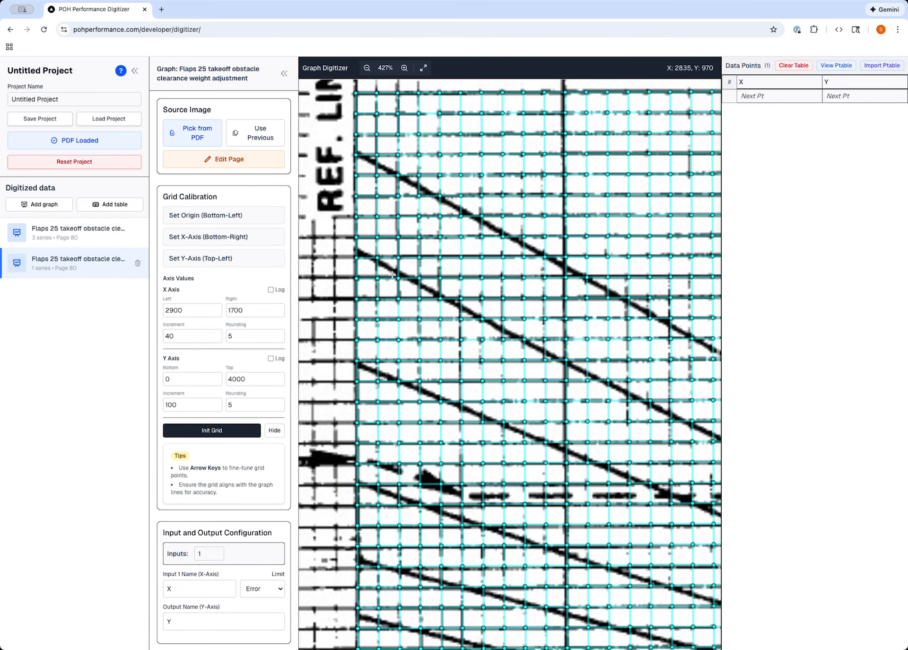
{"action": "scroll", "coordinate": [392, 274], "scroll_direction": "up", "scroll_amount": 5}
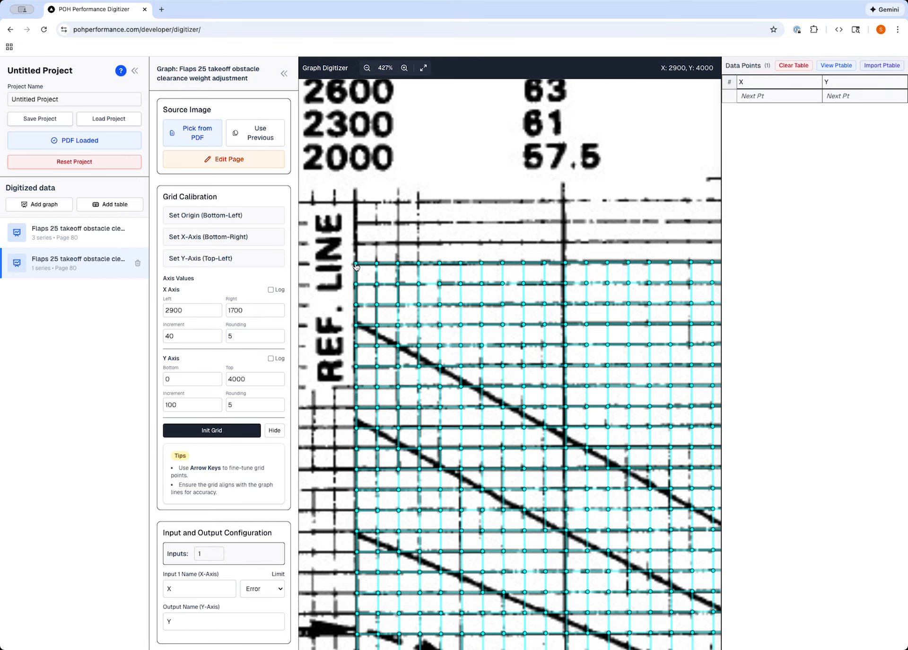
{"action": "left_click_drag", "start_coordinate": [356, 264], "coordinate": [355, 265]}
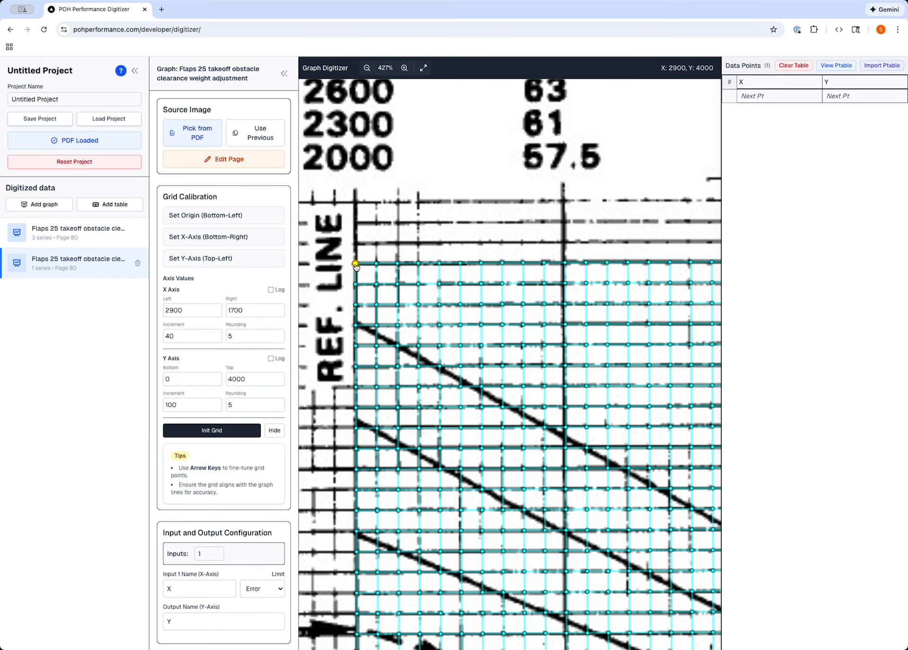
{"action": "key", "text": "Down"}
{"action": "key", "text": "Up"}
Nudge the grid's corner node at X 1700, Y 4000 onto the printed gridline intersection.
{"action": "scroll", "coordinate": [356, 267], "scroll_direction": "right", "scroll_amount": 1}
{"action": "scroll", "coordinate": [356, 268], "scroll_direction": "right", "scroll_amount": 10}
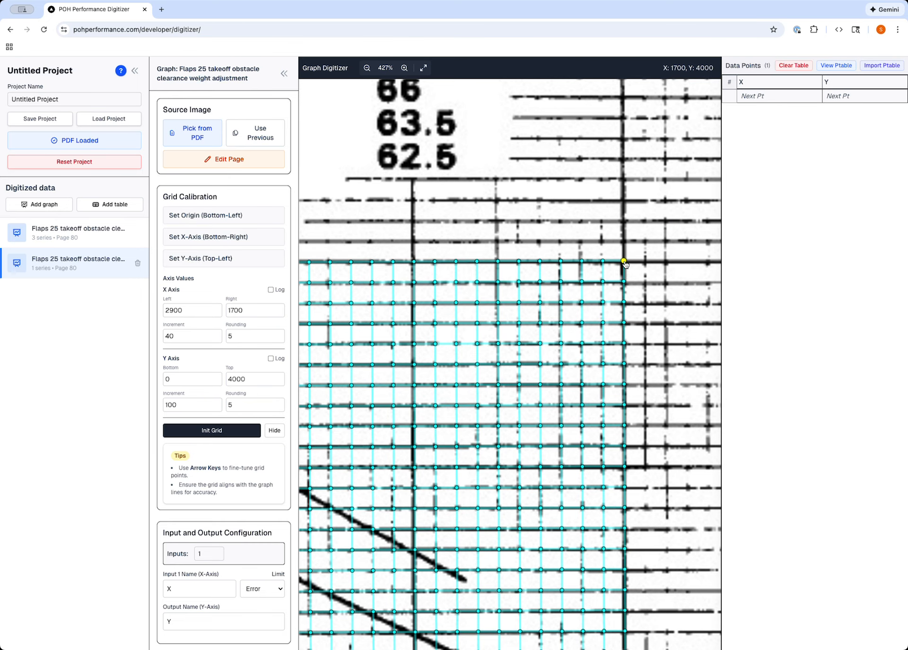
{"action": "key", "text": "Left"}
{"action": "key", "text": "Down"}
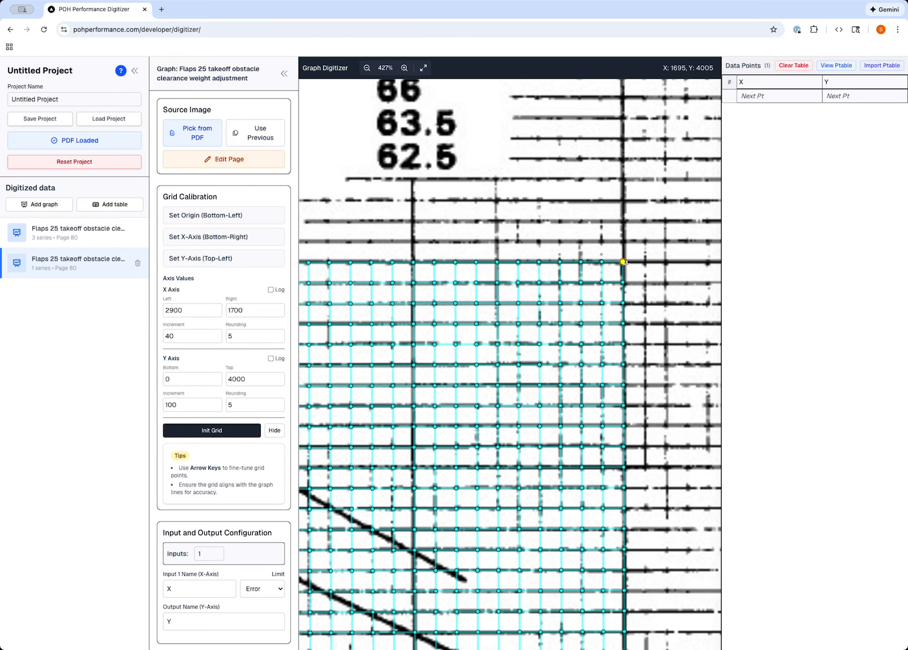
Align the grid nodes on the 2500 weight line at Y 0 and Y 4000 with the printed chart lines.
{"action": "scroll", "coordinate": [629, 273], "scroll_direction": "down", "scroll_amount": 20}
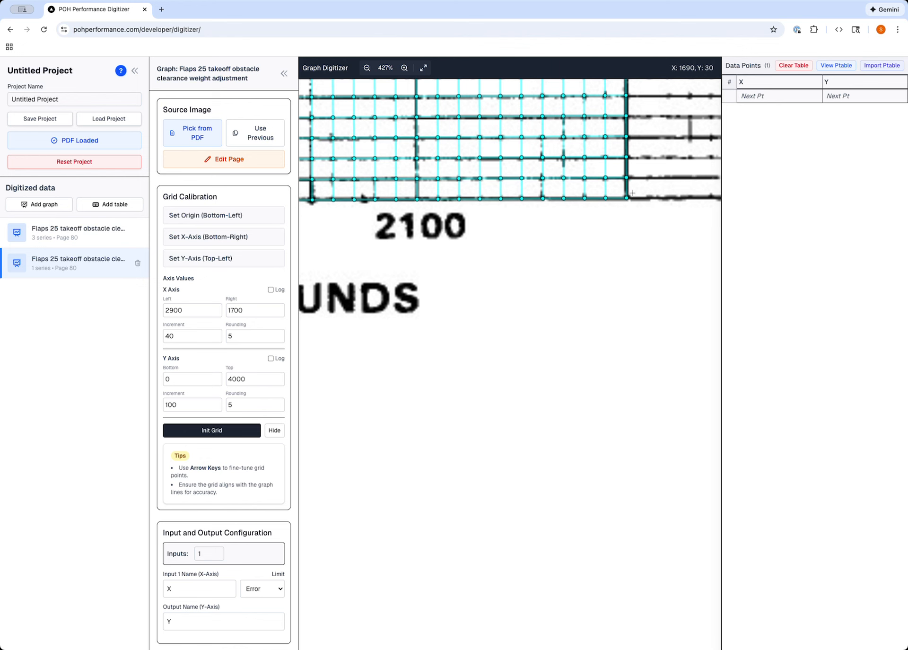
{"action": "scroll", "coordinate": [616, 196], "scroll_direction": "up", "scroll_amount": 6}
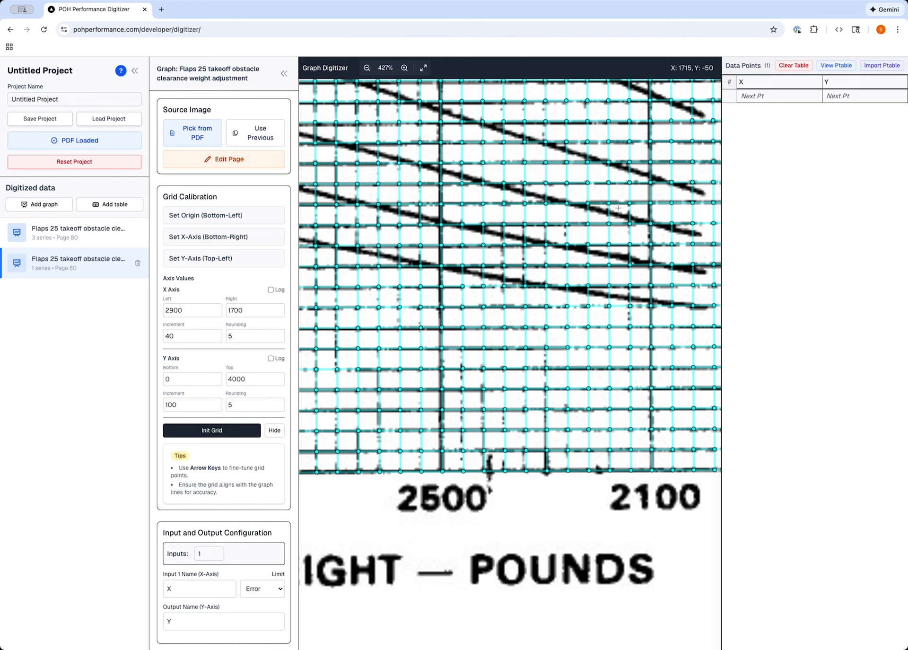
{"action": "scroll", "coordinate": [618, 208], "scroll_direction": "up", "scroll_amount": 1}
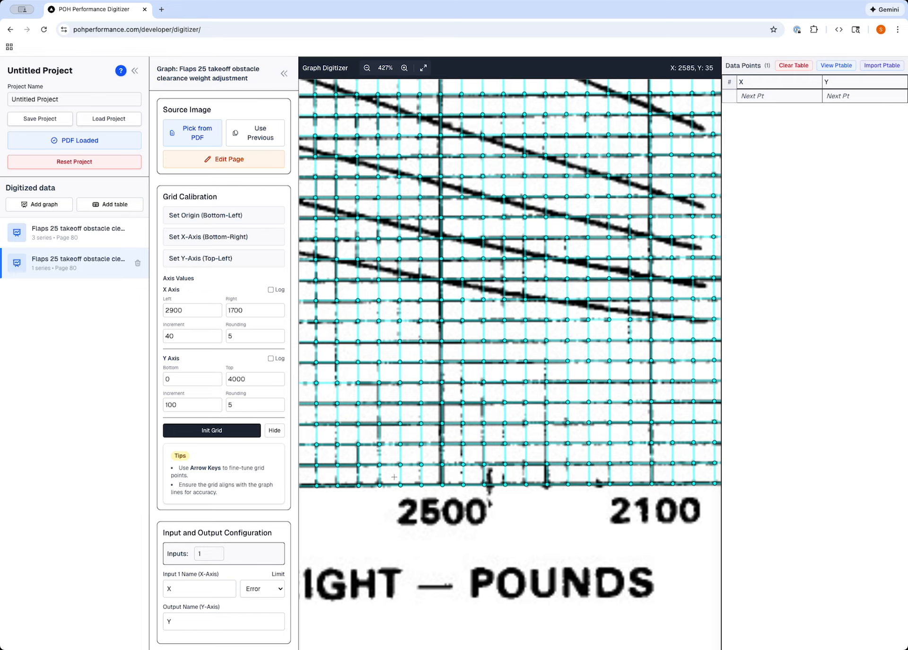
{"action": "key", "text": "Left"}
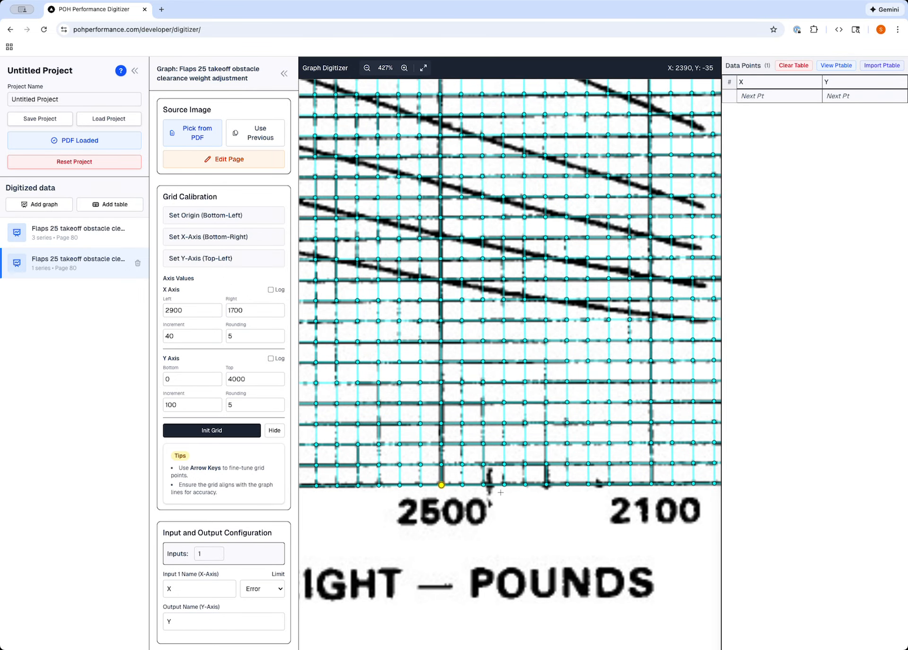
{"action": "scroll", "coordinate": [590, 487], "scroll_direction": "up", "scroll_amount": 3}
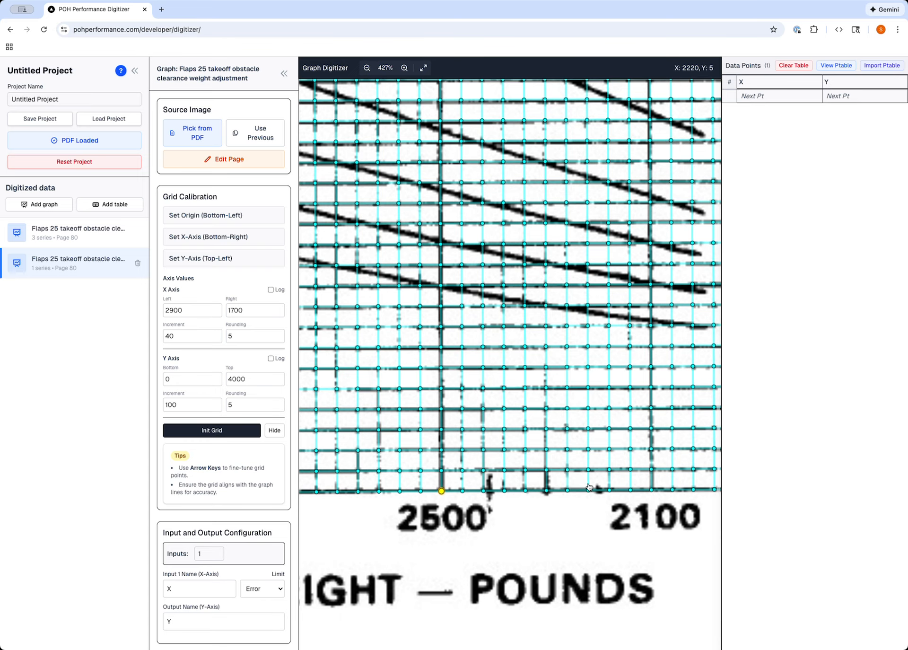
{"action": "scroll", "coordinate": [589, 487], "scroll_direction": "up", "scroll_amount": 10}
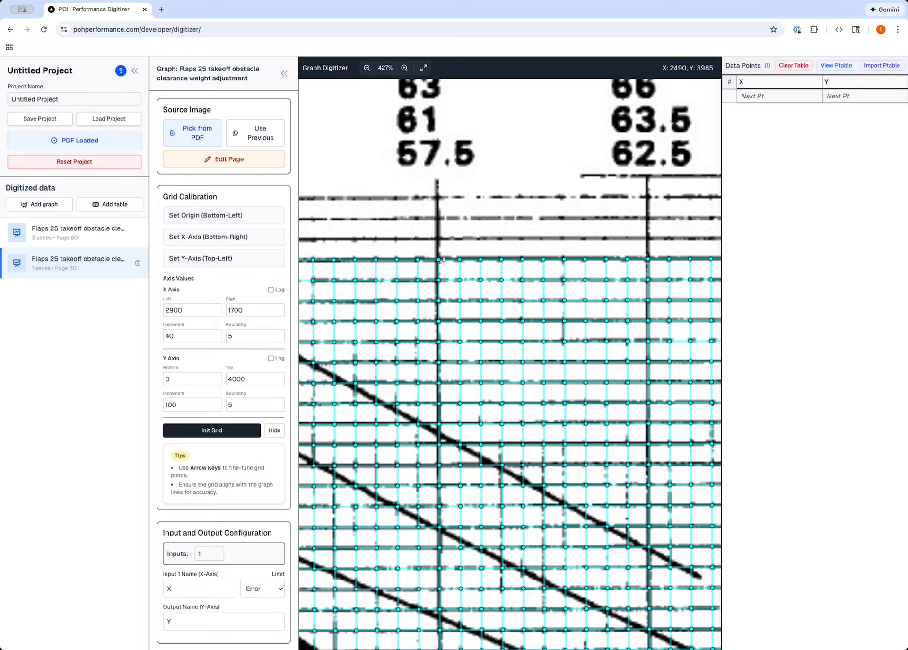
{"action": "left_click_drag", "start_coordinate": [440, 264], "coordinate": [439, 261]}
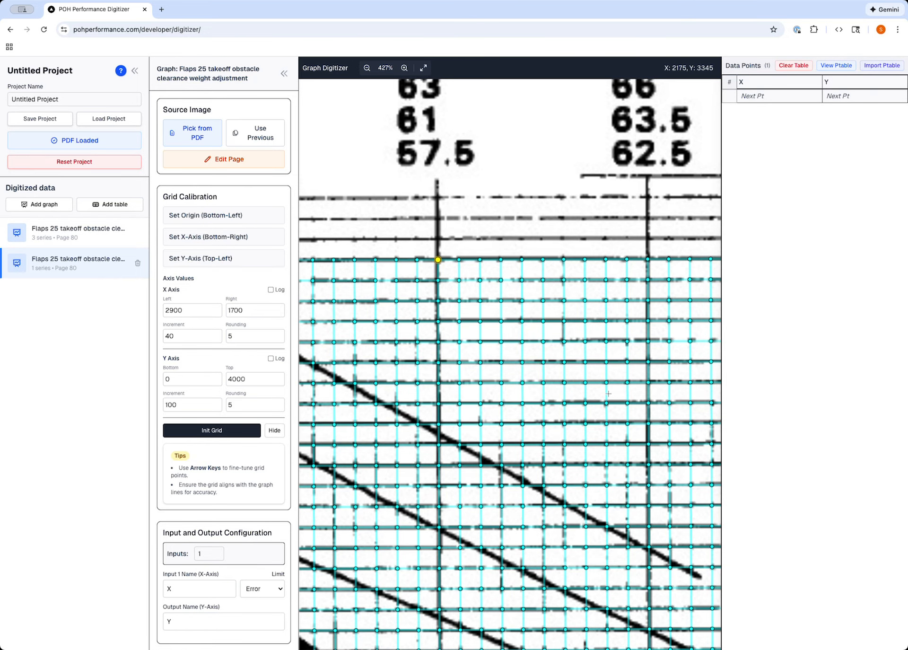
Fine-tune the grid node at X 2900, Y 3200 vertically onto the printed horizontal gridline.
{"action": "scroll", "coordinate": [609, 393], "scroll_direction": "left", "scroll_amount": 5}
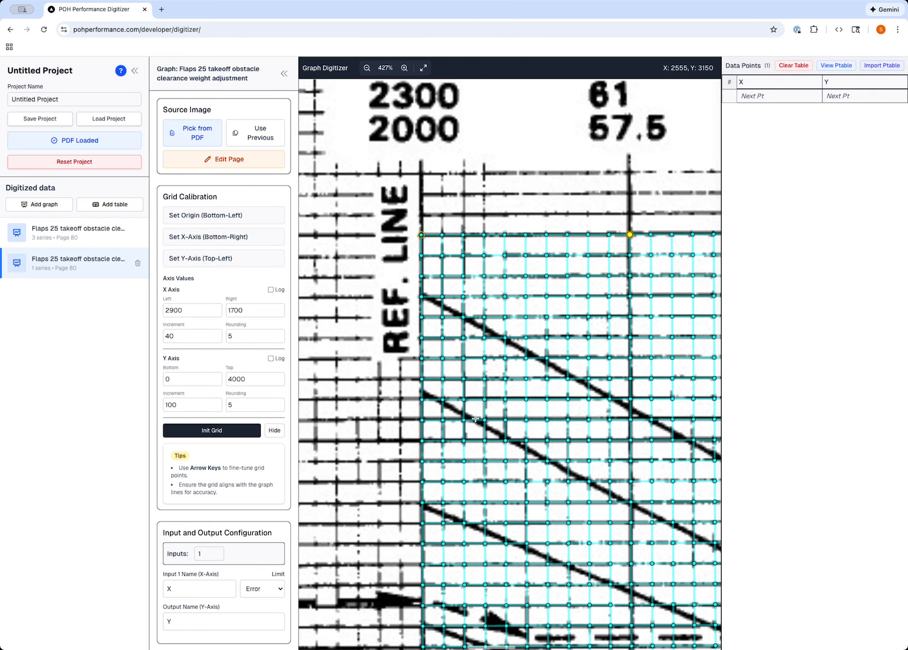
{"action": "scroll", "coordinate": [475, 418], "scroll_direction": "down", "scroll_amount": 1}
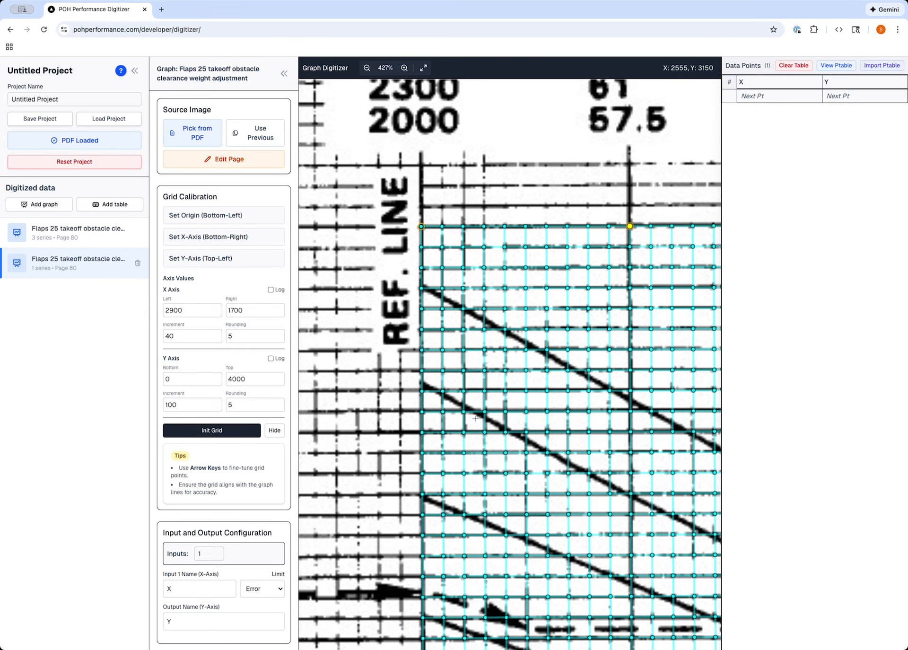
{"action": "scroll", "coordinate": [476, 419], "scroll_direction": "down", "scroll_amount": 5}
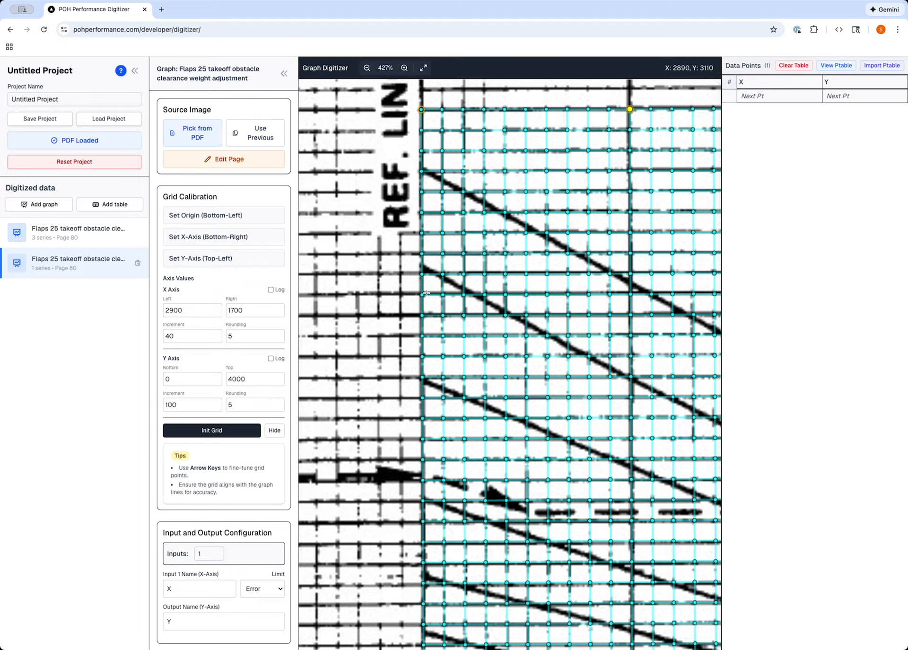
{"action": "left_click", "coordinate": [422, 273]}
{"action": "key", "text": "Up"}
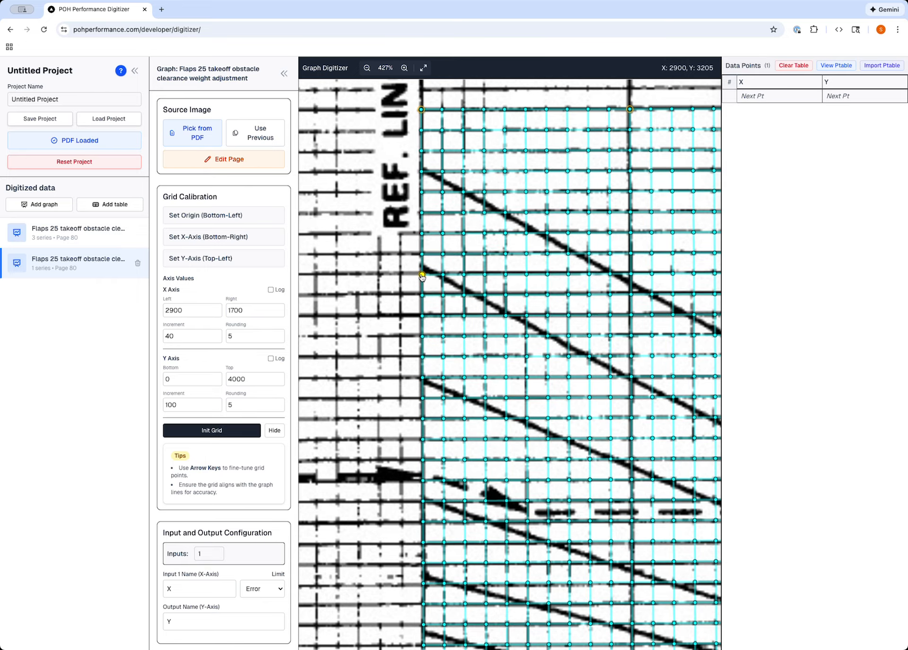
{"action": "key", "text": "Down"}
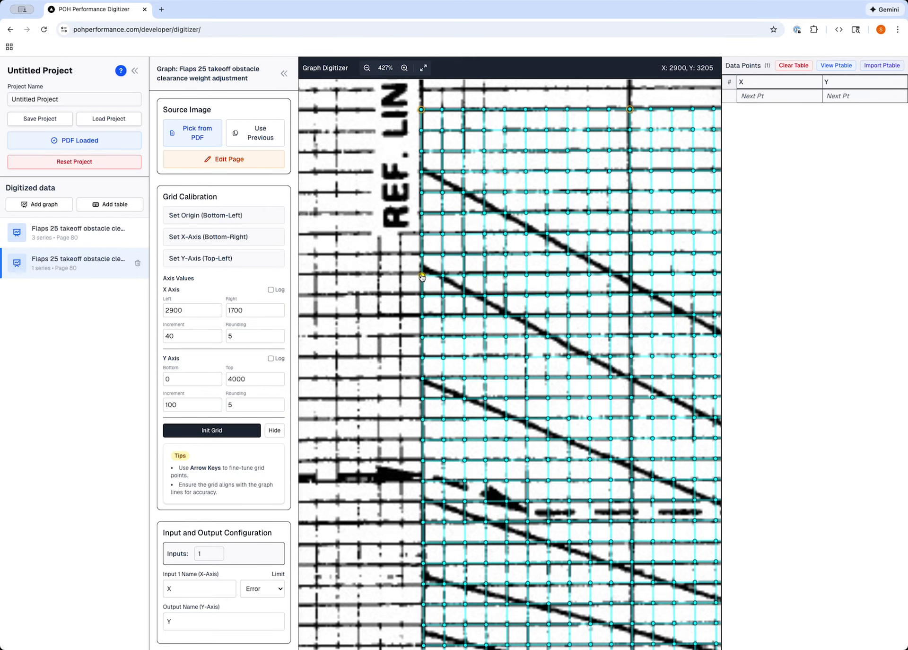
{"action": "key", "text": "Up"}
{"action": "key", "text": "Up"}
{"action": "key", "text": "Up"}
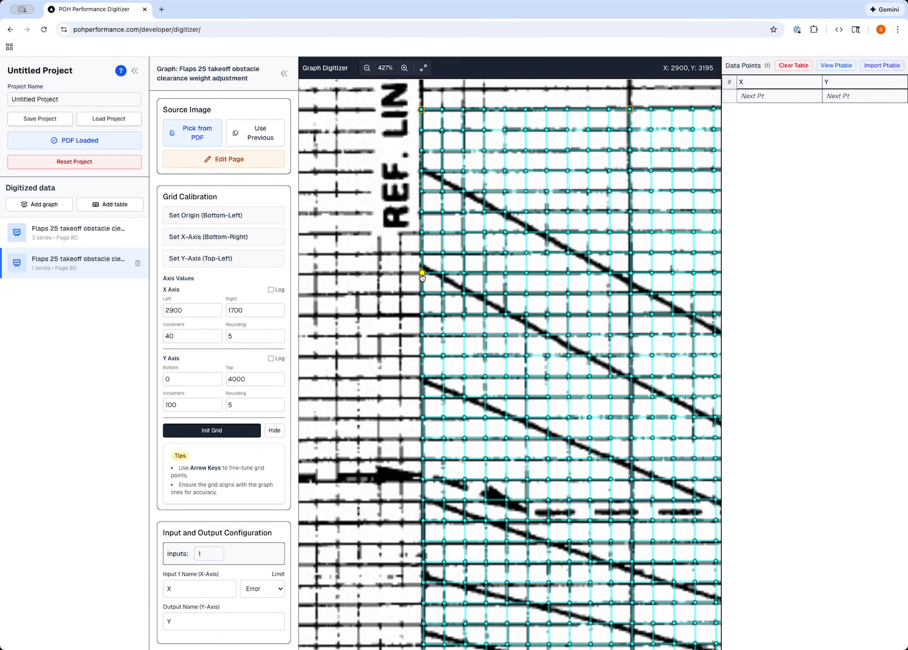
{"action": "key", "text": "Down"}
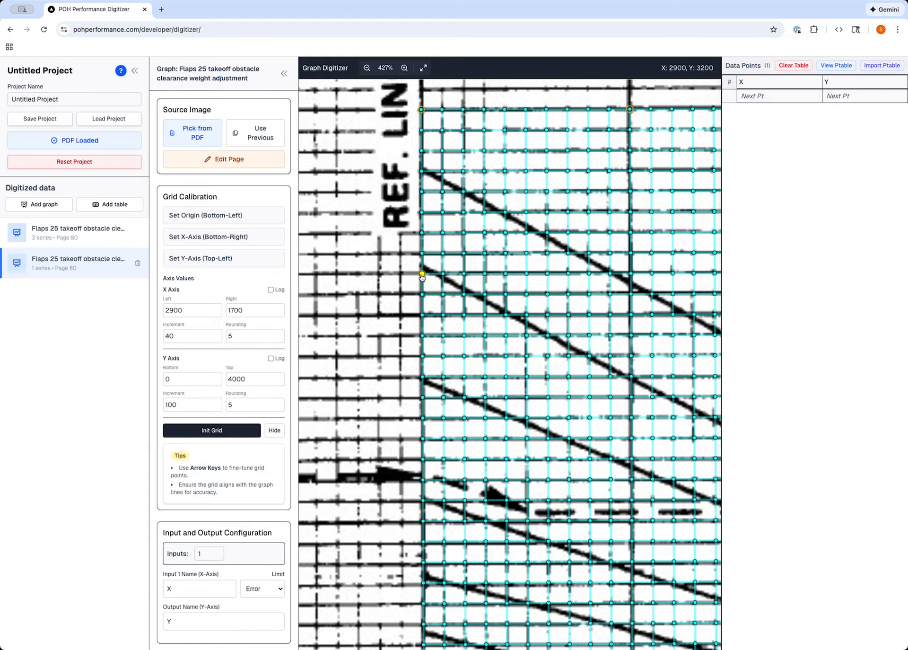
{"action": "key", "text": "Up"}
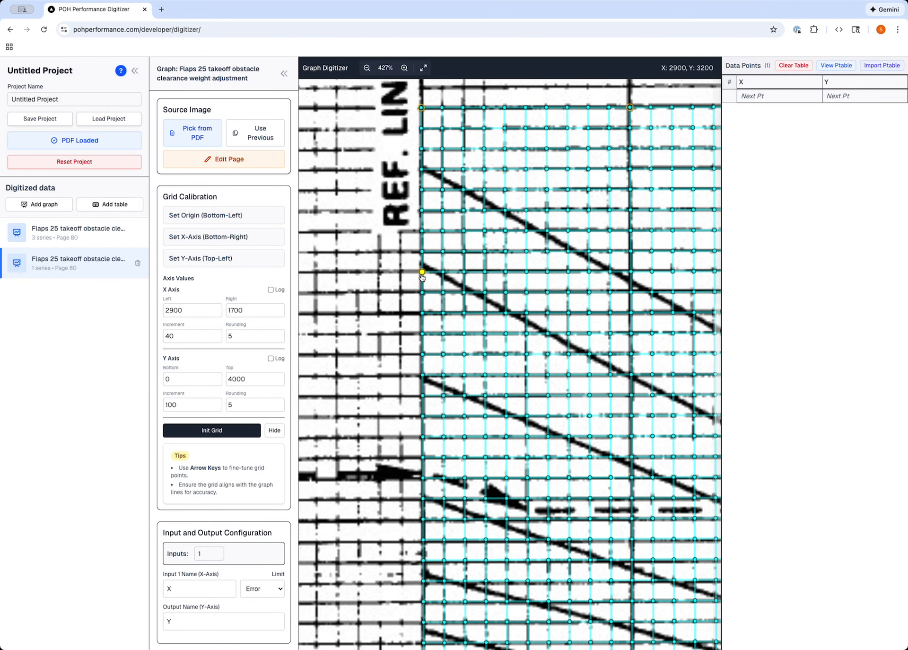
Nudge the grid node at X 2900, Y 2100 onto the printed intersection on the reference line.
{"action": "scroll", "coordinate": [423, 277], "scroll_direction": "down", "scroll_amount": 1}
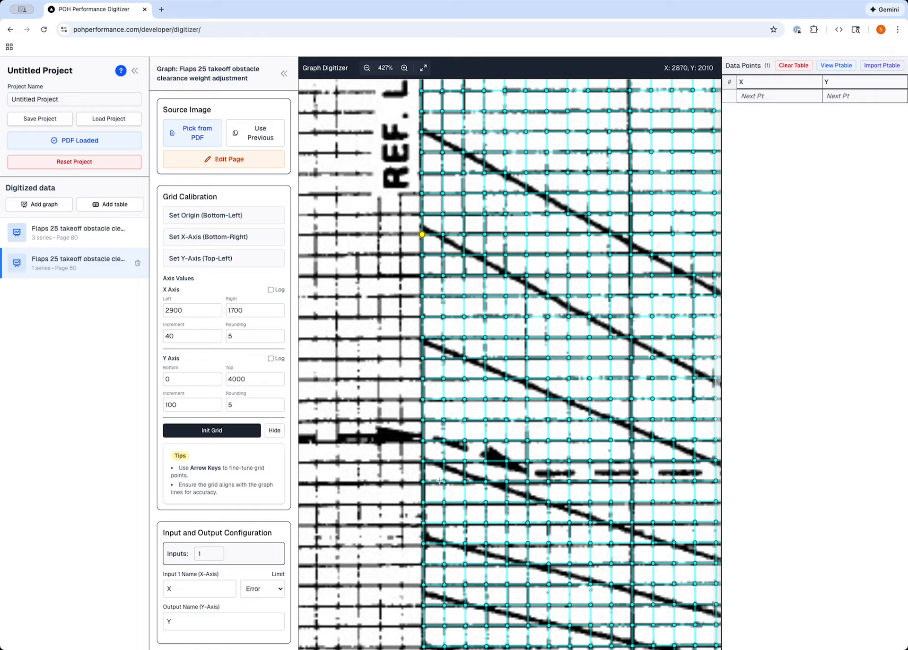
{"action": "left_click", "coordinate": [422, 461]}
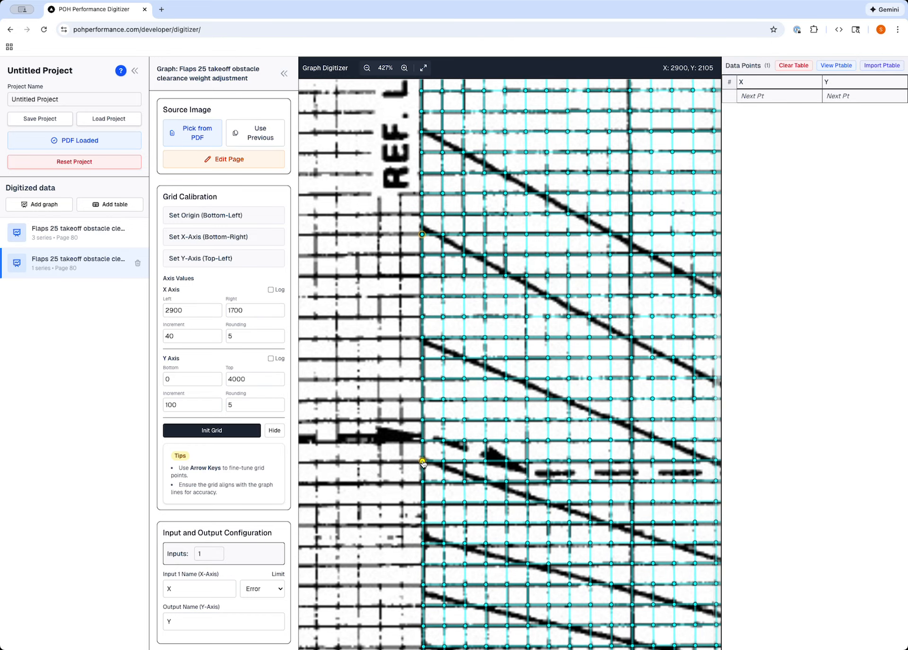
{"action": "key", "text": "Down"}
{"action": "key", "text": "Right"}
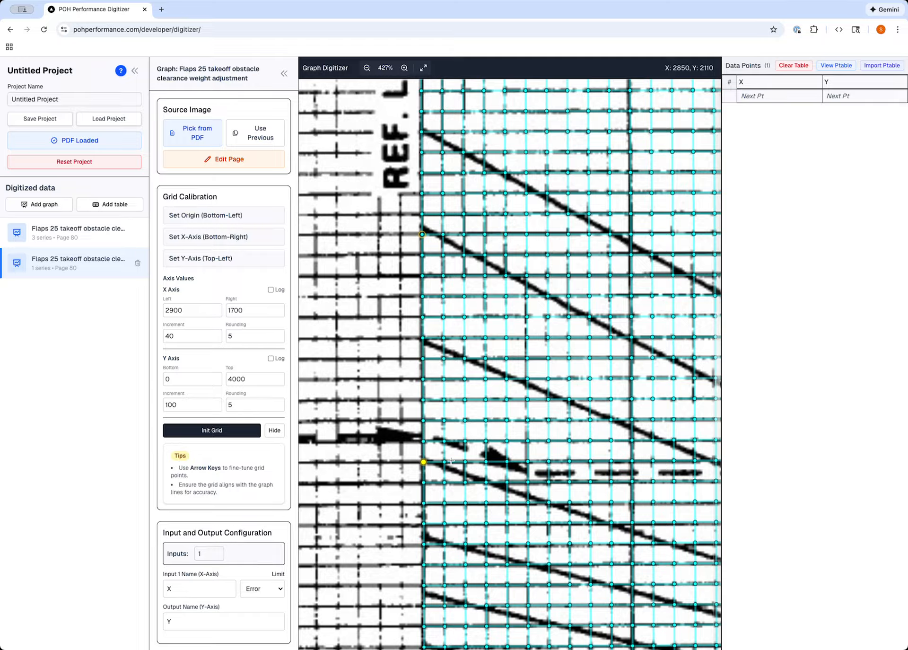
Adjust the grid node at X 2900, Y 1800 to match the printed horizontal gridline.
{"action": "left_click", "coordinate": [424, 526]}
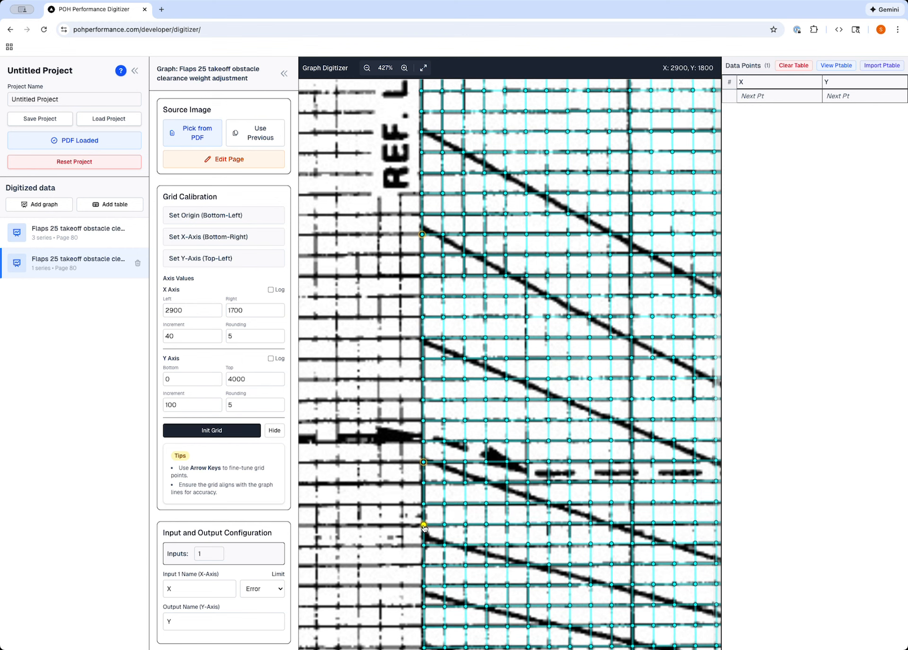
{"action": "key", "text": "Up"}
{"action": "key", "text": "Up"}
{"action": "key", "text": "Up"}
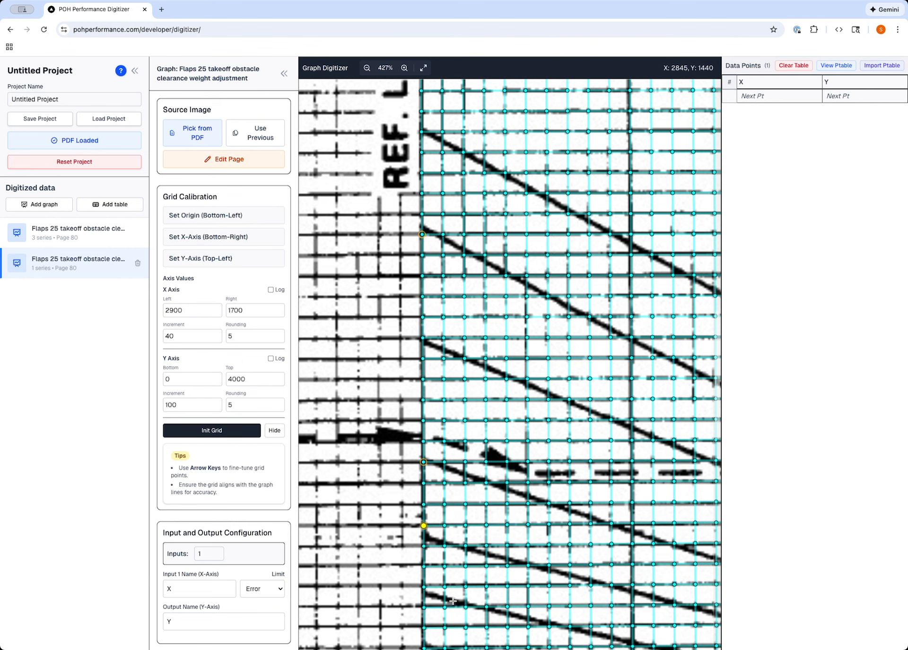
Anchor the grid node at X 2900, Y 1600 on the printed gridline along the reference line.
{"action": "left_click", "coordinate": [424, 567]}
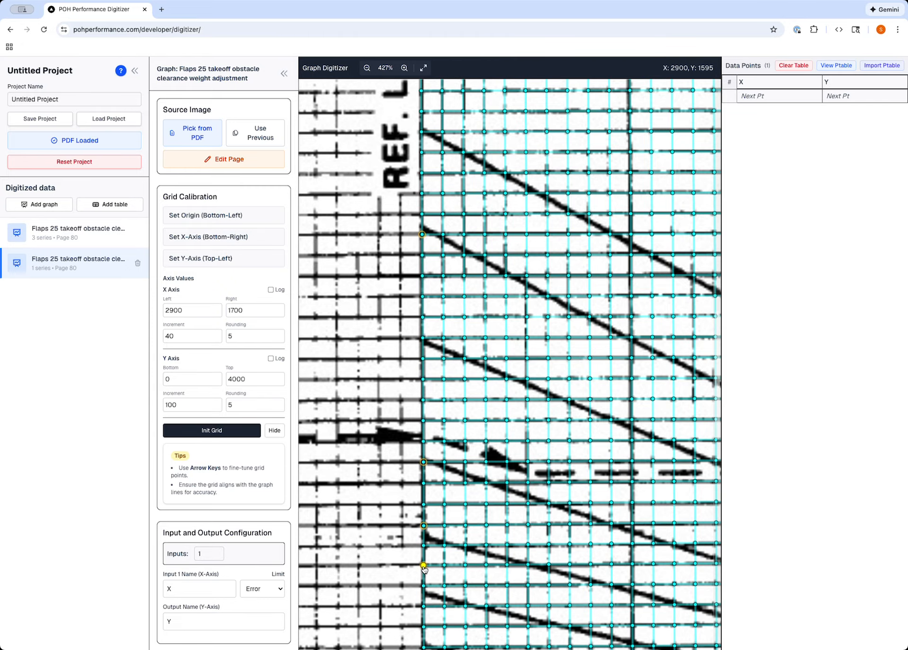
{"action": "scroll", "coordinate": [424, 569], "scroll_direction": "down", "scroll_amount": 1}
{"action": "scroll", "coordinate": [424, 569], "scroll_direction": "down", "scroll_amount": 5}
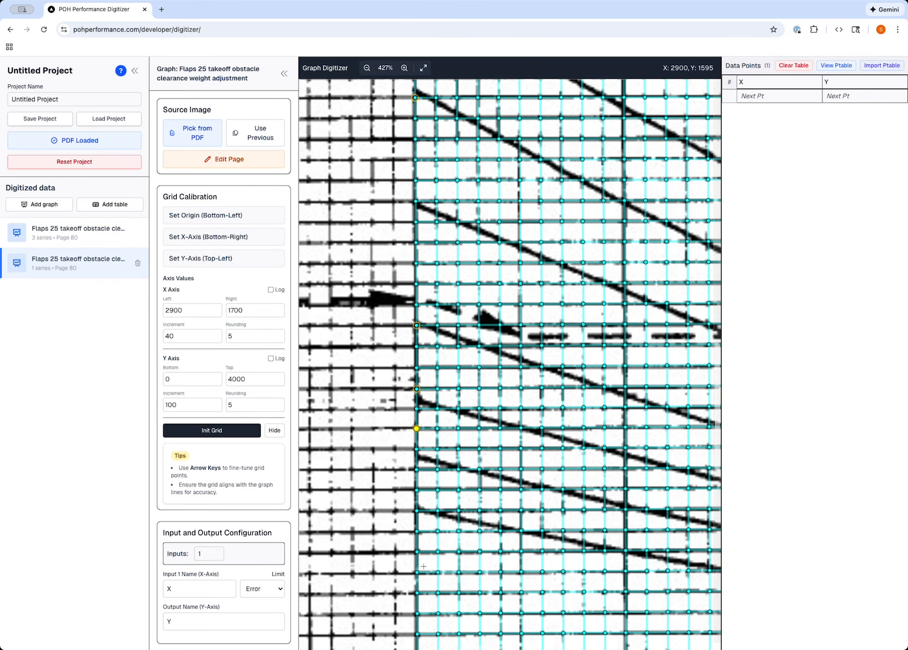
Nudge the grid node at X 2700, Y 2200 onto the intersection of the printed gridlines.
{"action": "scroll", "coordinate": [424, 567], "scroll_direction": "right", "scroll_amount": 2}
{"action": "scroll", "coordinate": [424, 567], "scroll_direction": "up", "scroll_amount": 1}
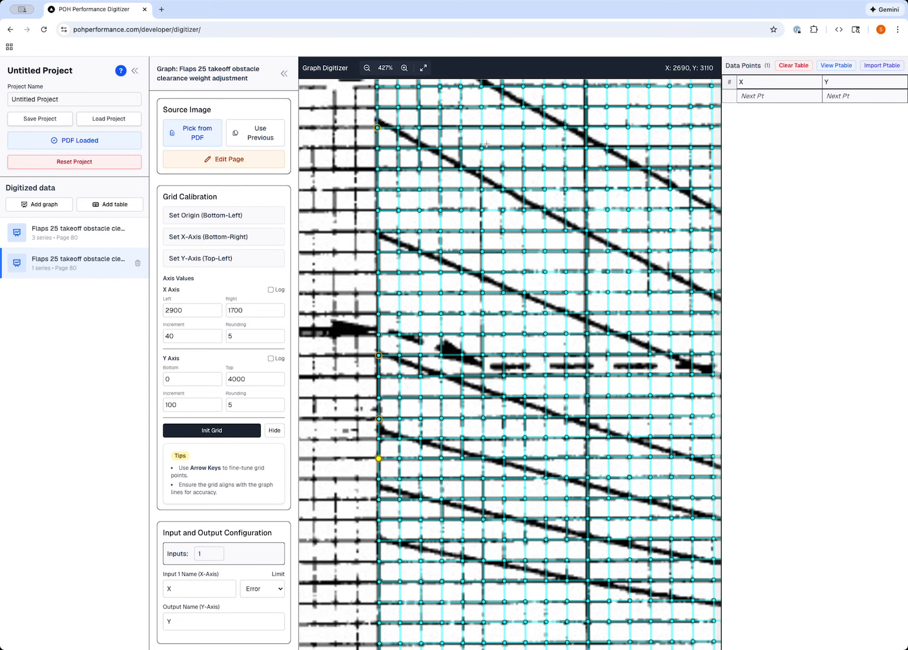
{"action": "scroll", "coordinate": [489, 141], "scroll_direction": "up", "scroll_amount": 3}
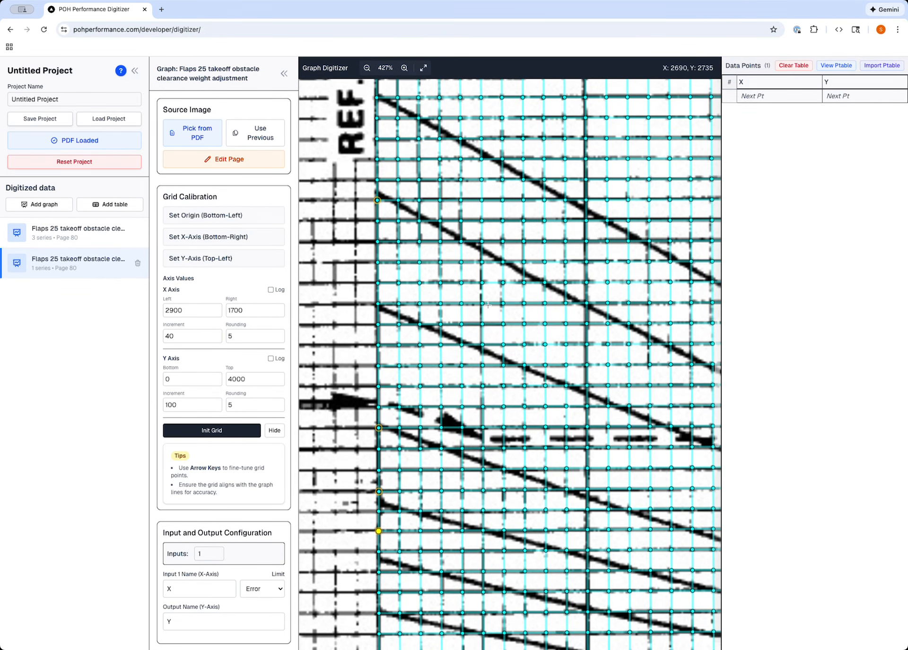
{"action": "left_click", "coordinate": [483, 408]}
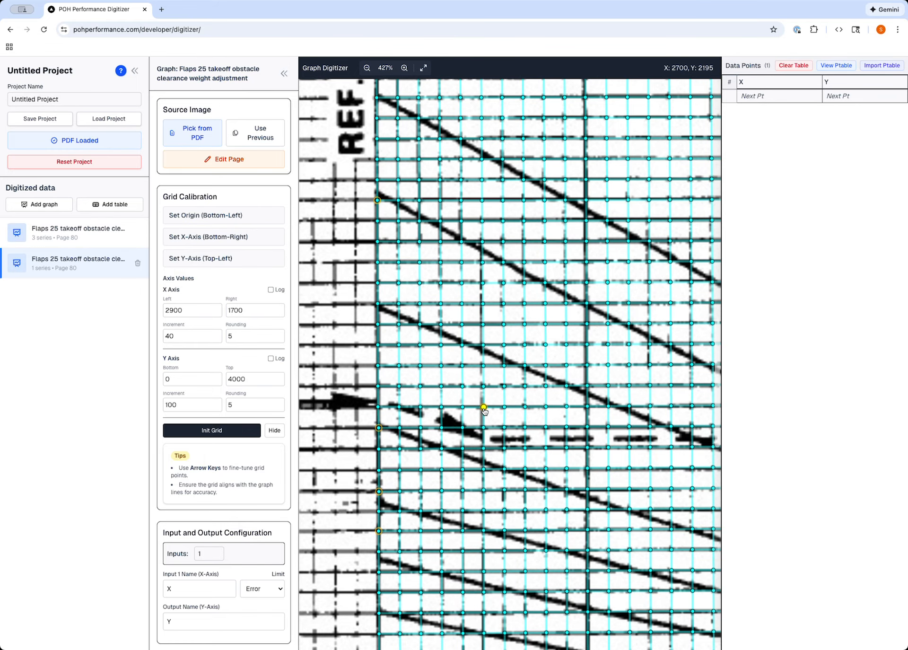
{"action": "key", "text": "Left"}
{"action": "key", "text": "Left"}
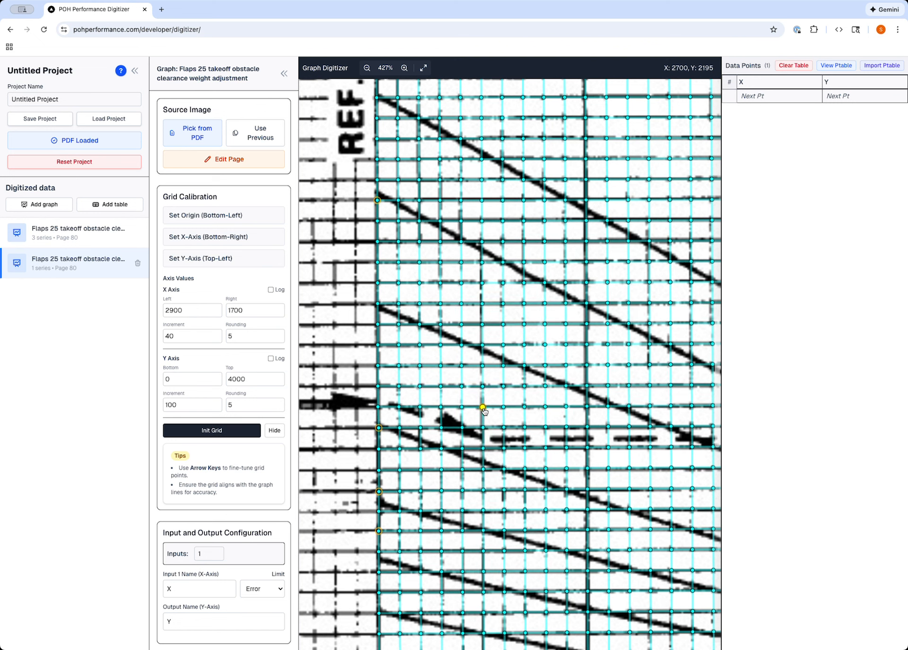
{"action": "key", "text": "Left"}
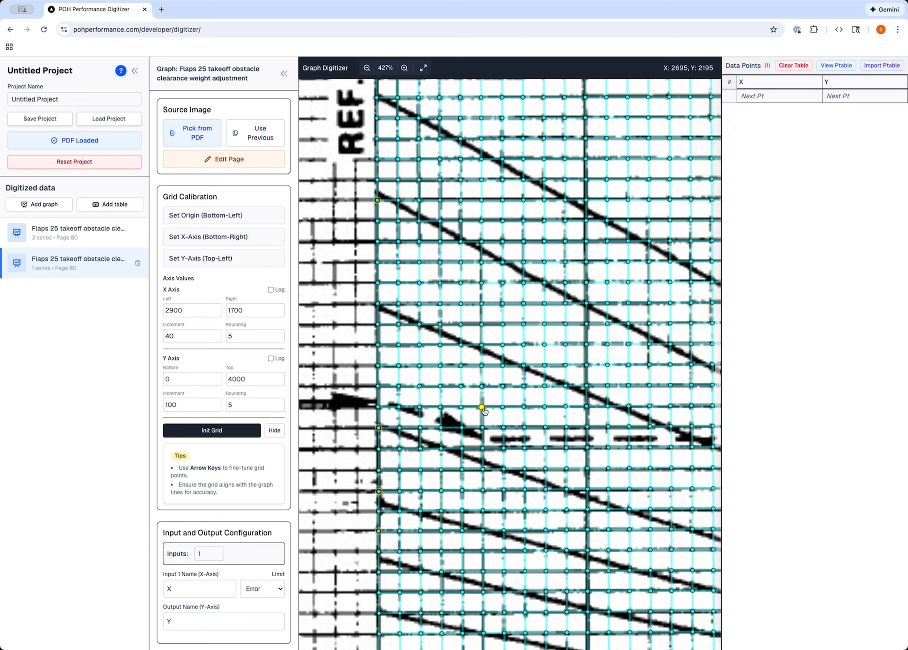
{"action": "key", "text": "Up"}
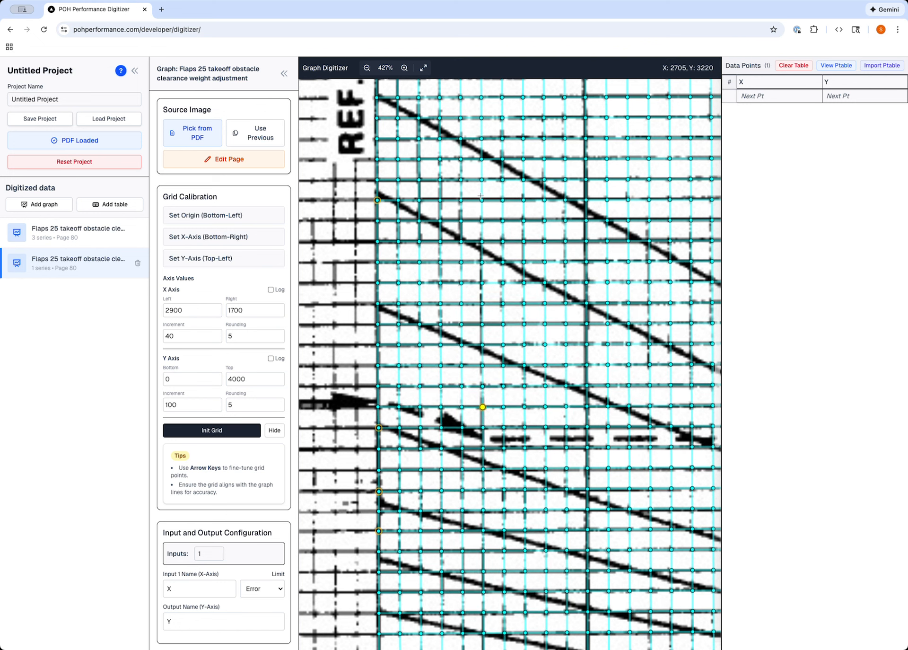
Fine-tune the grid nodes at X 2700, Y 3000 and X 2700, Y 3200 onto their printed gridline intersections.
{"action": "left_click", "coordinate": [482, 243]}
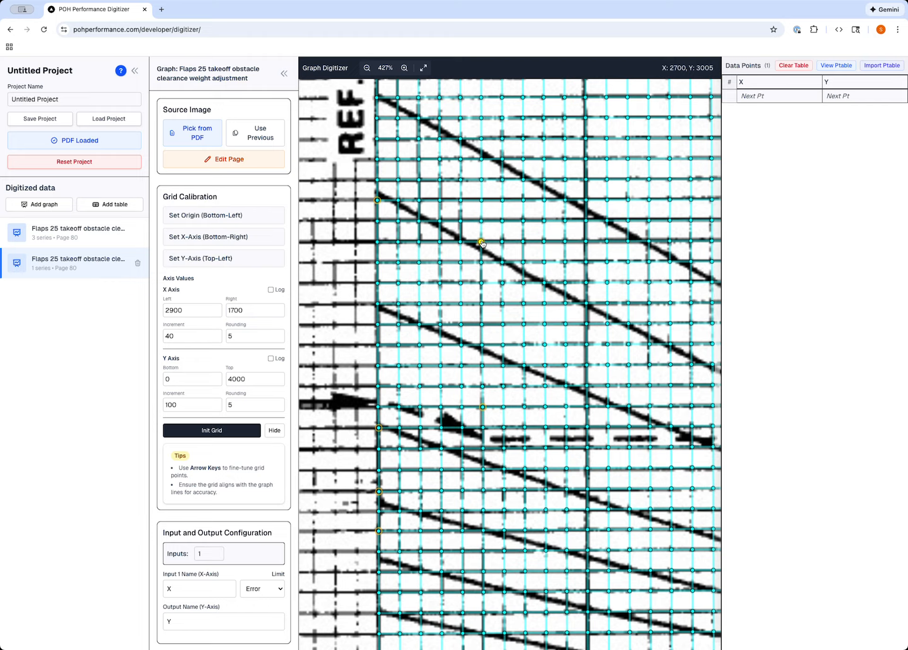
{"action": "key", "text": "Left"}
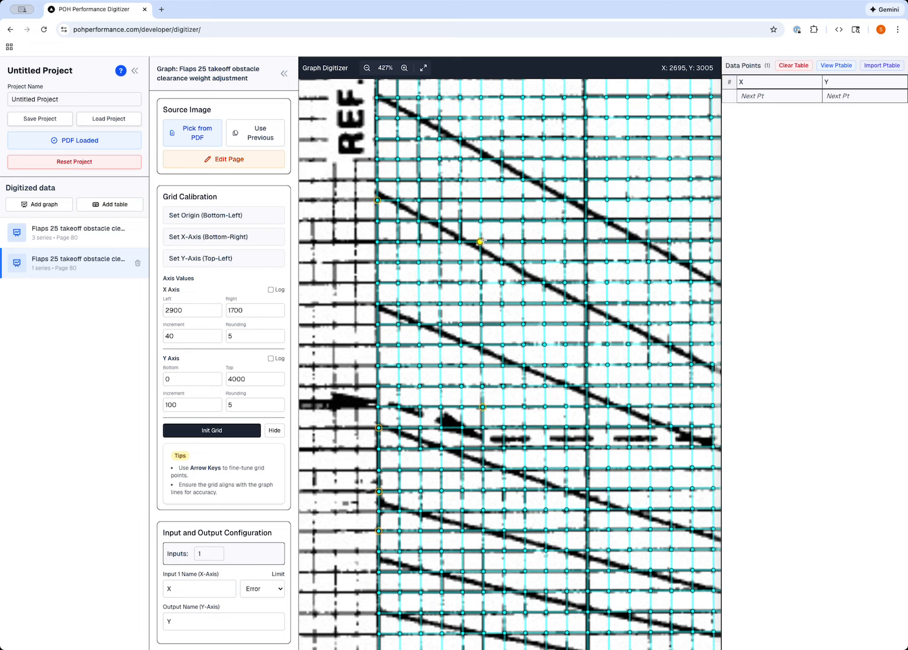
{"action": "left_click", "coordinate": [481, 200]}
{"action": "key", "text": "Down"}
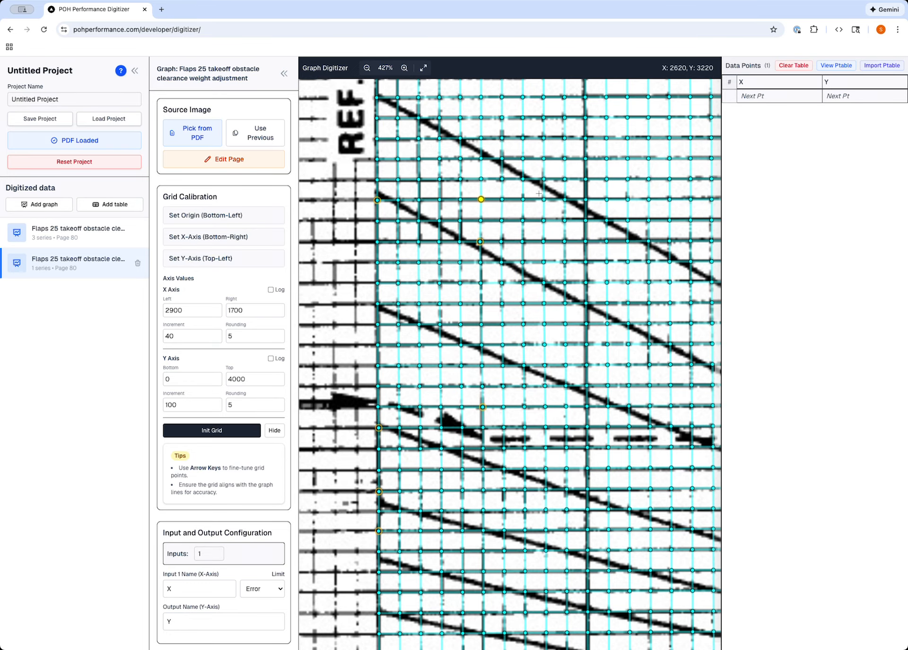
Anchor the grid nodes at X 2500, Y 3200 and X 2500, Y 1700 on the printed 2500 lb line.
{"action": "left_click", "coordinate": [587, 199]}
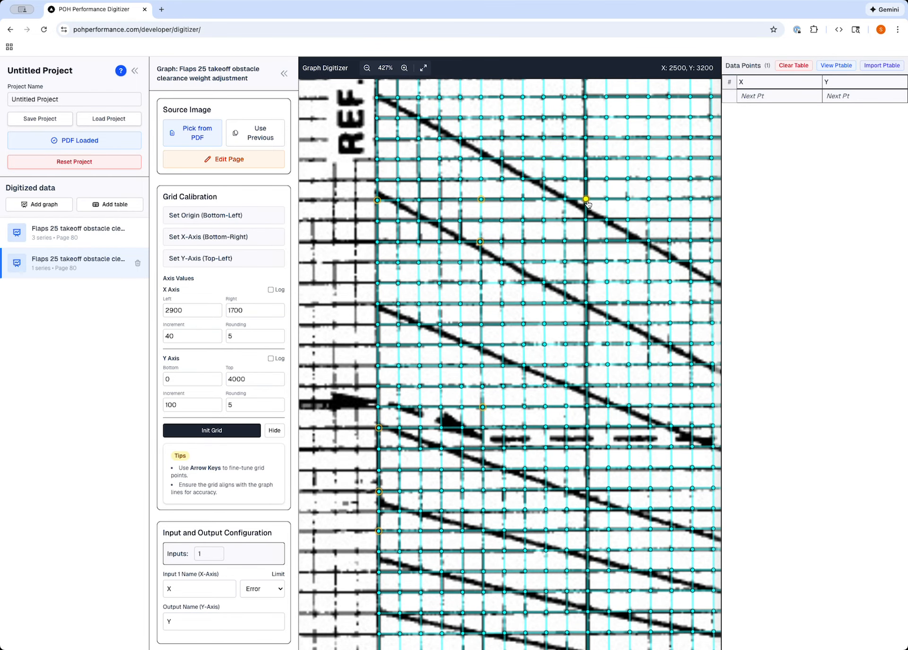
{"action": "scroll", "coordinate": [639, 358], "scroll_direction": "right", "scroll_amount": 4}
{"action": "scroll", "coordinate": [639, 358], "scroll_direction": "down", "scroll_amount": 2}
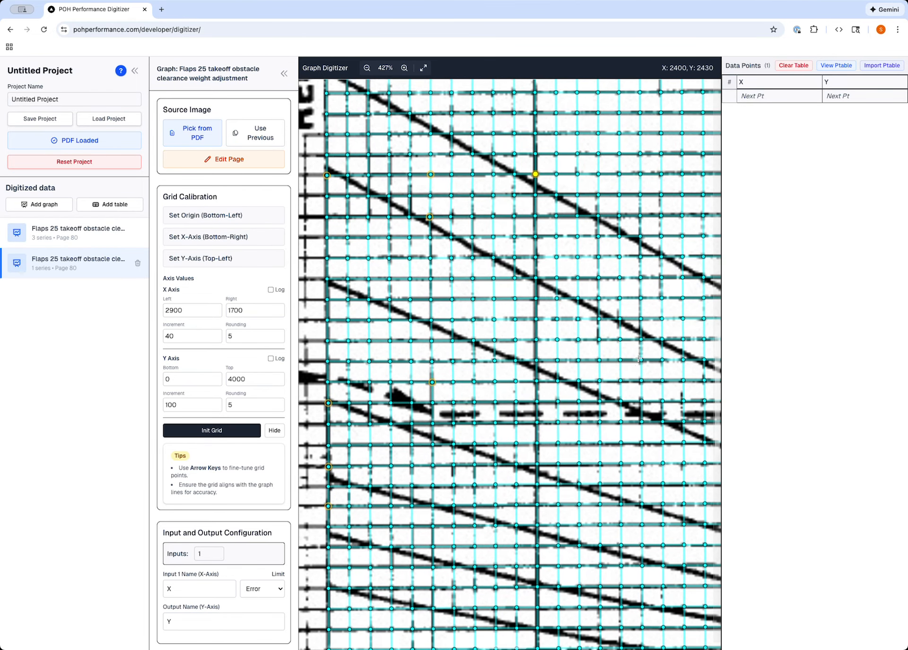
{"action": "scroll", "coordinate": [638, 358], "scroll_direction": "right", "scroll_amount": 2}
{"action": "scroll", "coordinate": [638, 358], "scroll_direction": "down", "scroll_amount": 1}
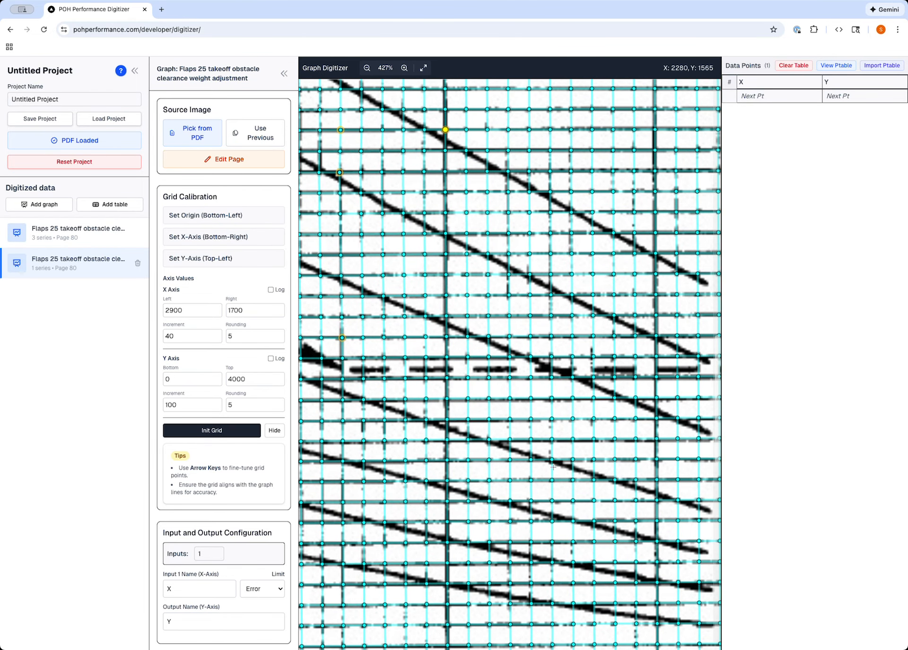
{"action": "left_click", "coordinate": [447, 441]}
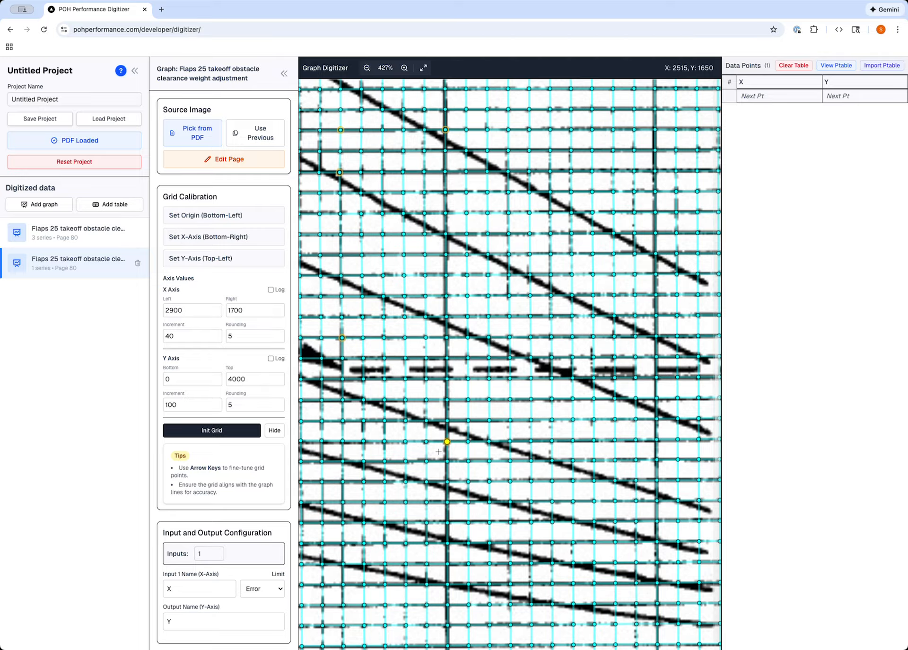
Hide the calibration grid and set the graph's number of inputs to 2.
{"action": "left_click", "coordinate": [274, 431]}
{"action": "scroll", "coordinate": [419, 501], "scroll_direction": "down", "scroll_amount": 3}
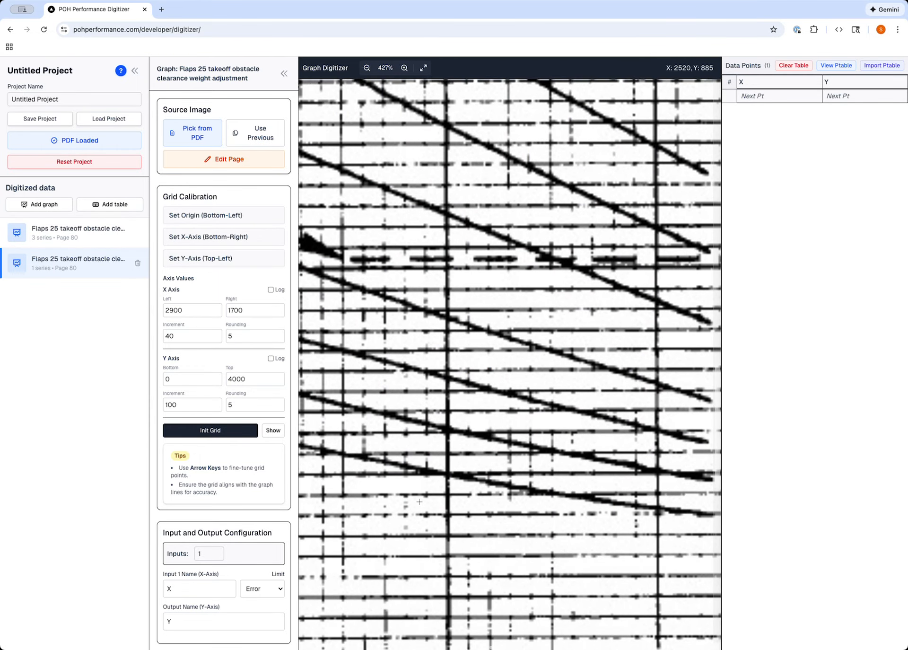
{"action": "scroll", "coordinate": [171, 521], "scroll_direction": "down", "scroll_amount": 3}
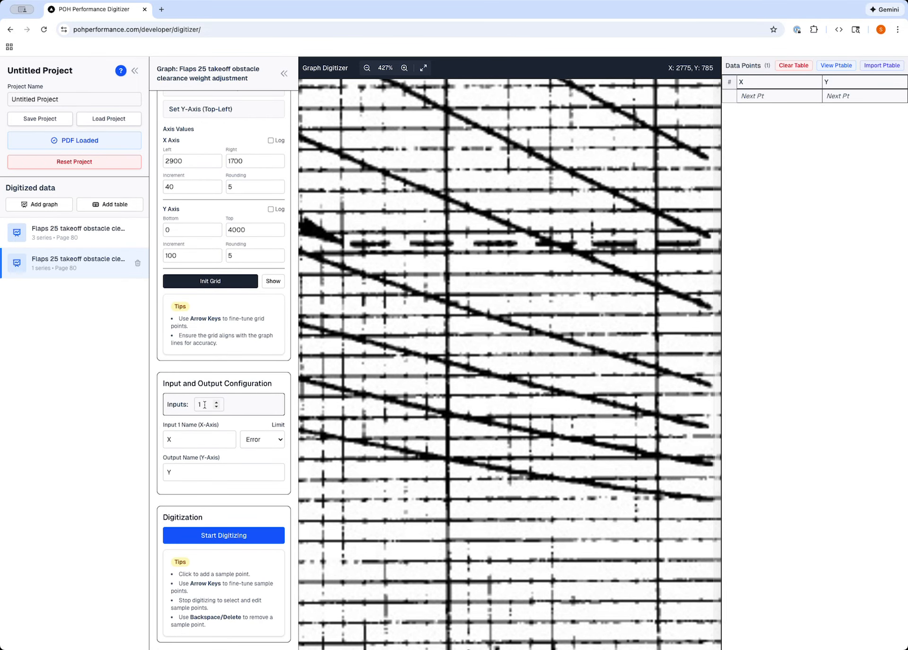
{"action": "left_click", "coordinate": [203, 402]}
{"action": "left_click", "coordinate": [216, 401]}
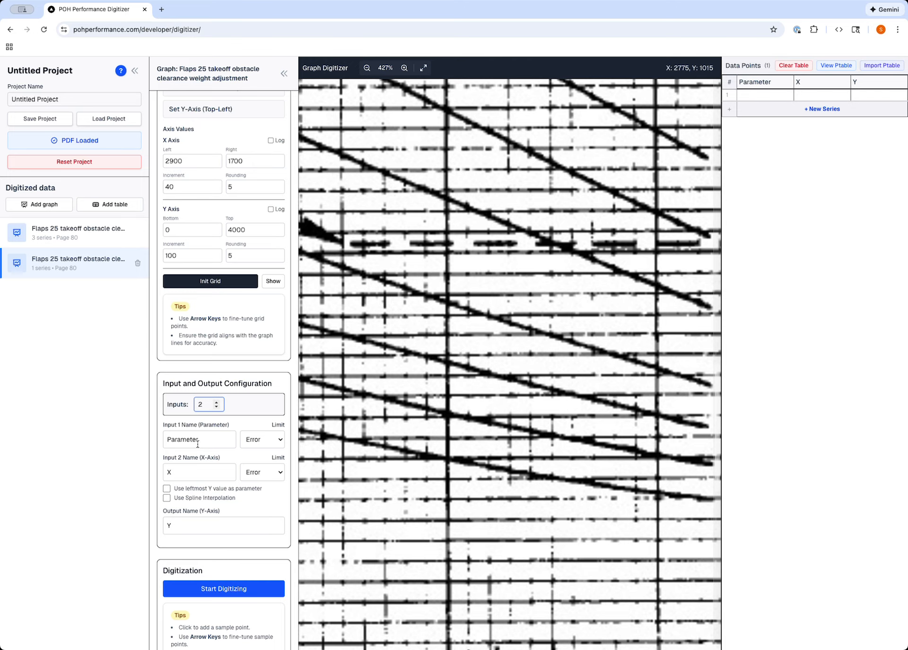
Name the X-axis input "weight" and both the parameter input and the Y-axis output "distance".
{"action": "left_click", "coordinate": [185, 477]}
{"action": "key", "text": "BackSpace"}
{"action": "type", "text": "w"}
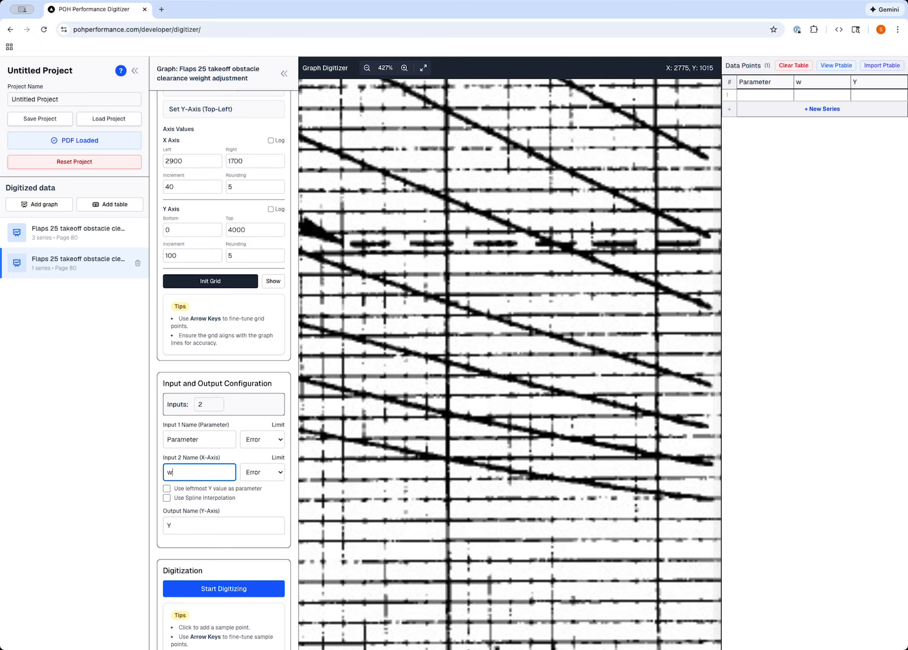
{"action": "type", "text": "eight"}
{"action": "double_click", "coordinate": [188, 440]}
{"action": "type", "text": "dis"}
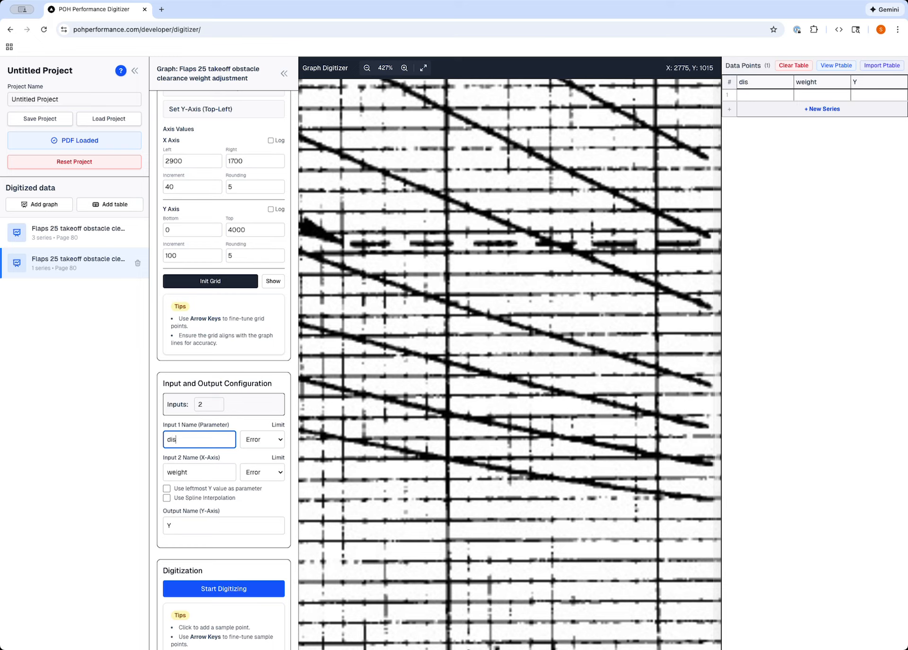
{"action": "type", "text": "tance"}
{"action": "double_click", "coordinate": [188, 526]}
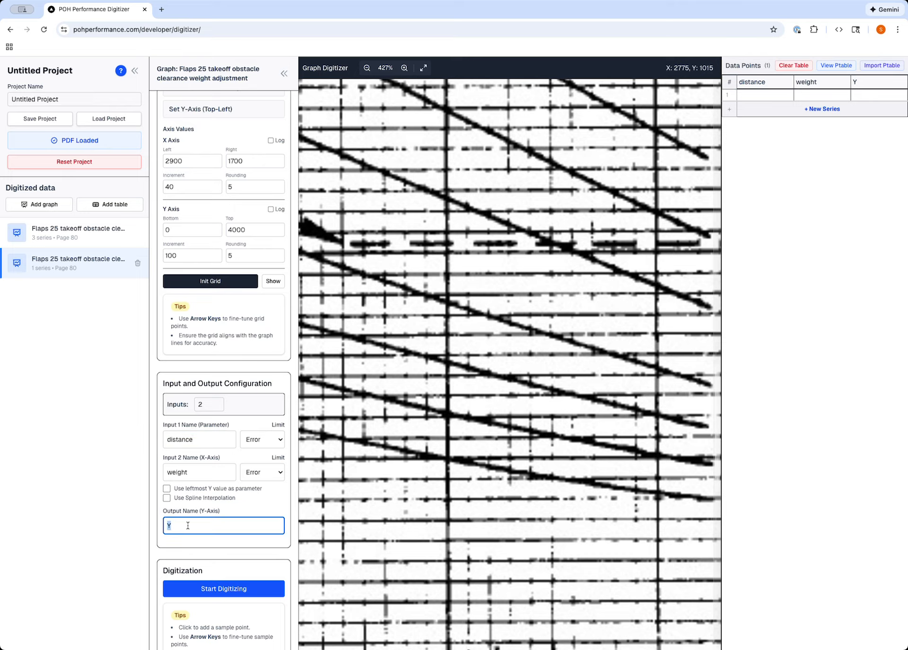
{"action": "type", "text": "distance"}
Examine where the weight guide lines start along the 2900 lb reference line.
{"action": "scroll", "coordinate": [462, 347], "scroll_direction": "down", "scroll_amount": 5}
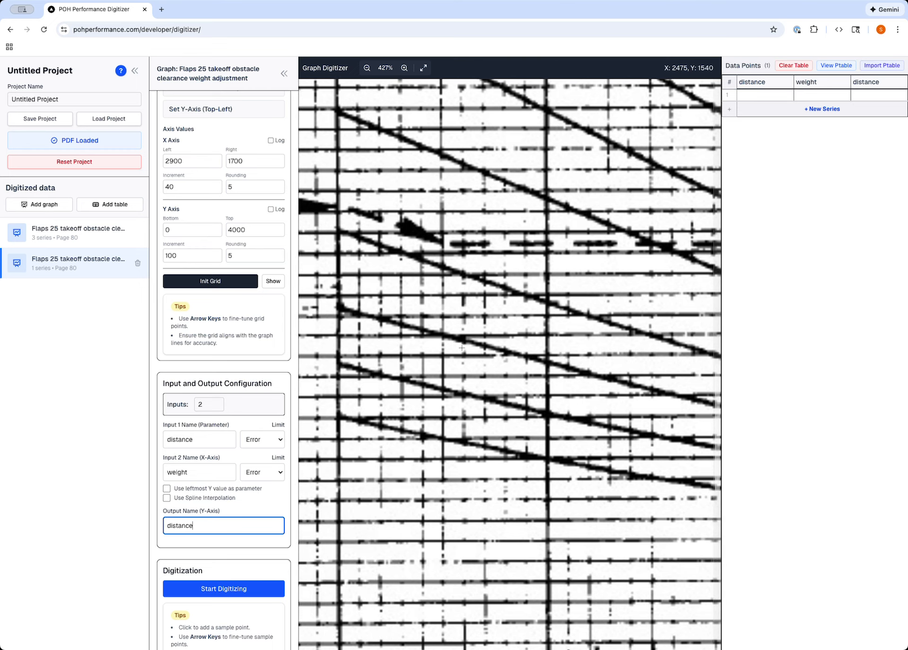
{"action": "scroll", "coordinate": [462, 348], "scroll_direction": "down", "scroll_amount": 3}
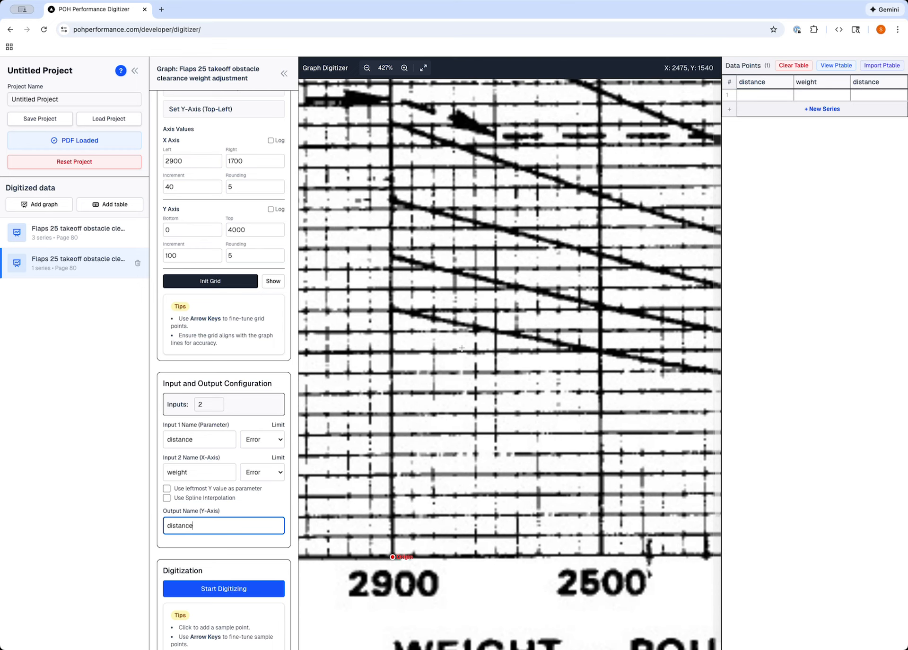
{"action": "scroll", "coordinate": [362, 324], "scroll_direction": "up", "scroll_amount": 1}
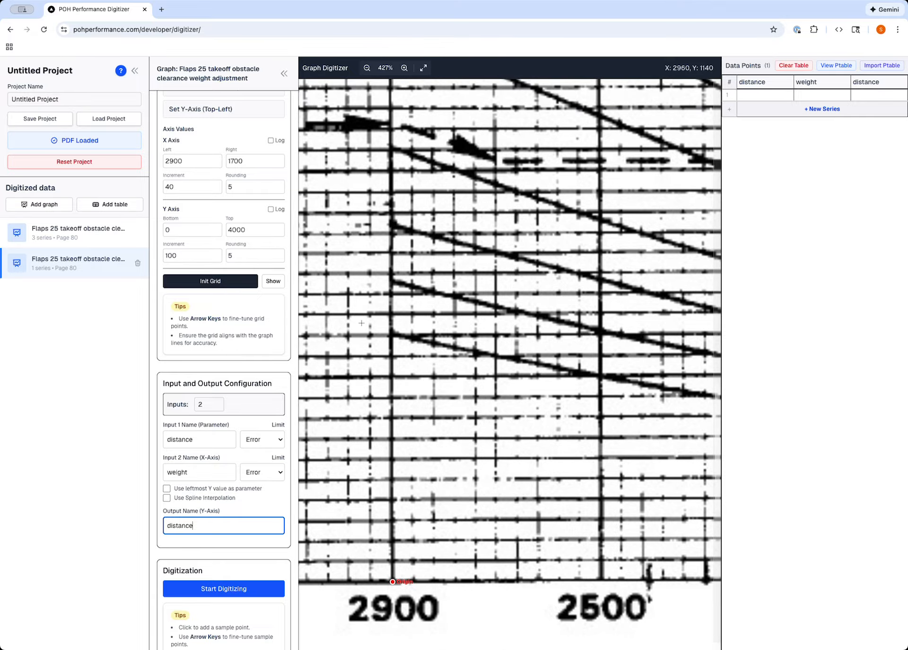
{"action": "scroll", "coordinate": [334, 160], "scroll_direction": "up", "scroll_amount": 1}
{"action": "scroll", "coordinate": [396, 190], "scroll_direction": "left", "scroll_amount": 1}
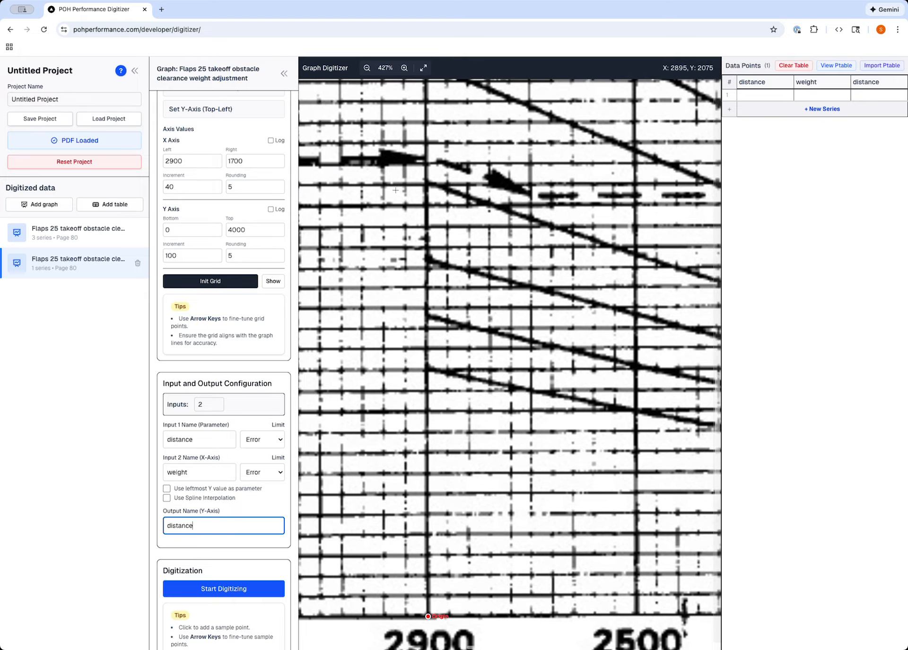
{"action": "scroll", "coordinate": [395, 190], "scroll_direction": "up", "scroll_amount": 3}
{"action": "scroll", "coordinate": [396, 190], "scroll_direction": "left", "scroll_amount": 3}
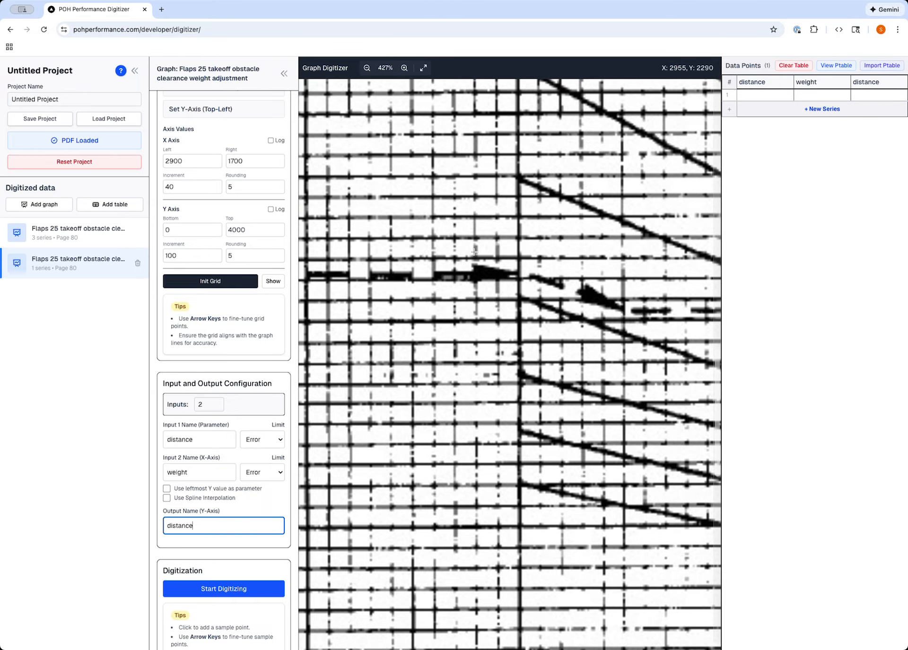
Examine at reduced zoom how the outside air temperature, weight and wind sections of the chart connect.
{"action": "left_click", "coordinate": [367, 69]}
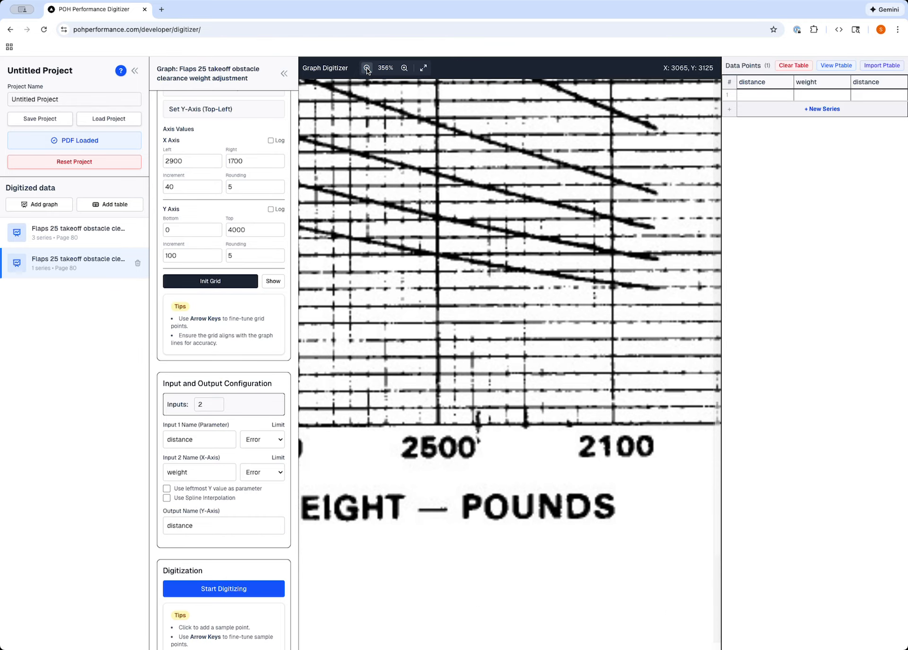
{"action": "left_click", "coordinate": [367, 69]}
{"action": "scroll", "coordinate": [476, 224], "scroll_direction": "up", "scroll_amount": 8}
{"action": "scroll", "coordinate": [475, 224], "scroll_direction": "left", "scroll_amount": 2}
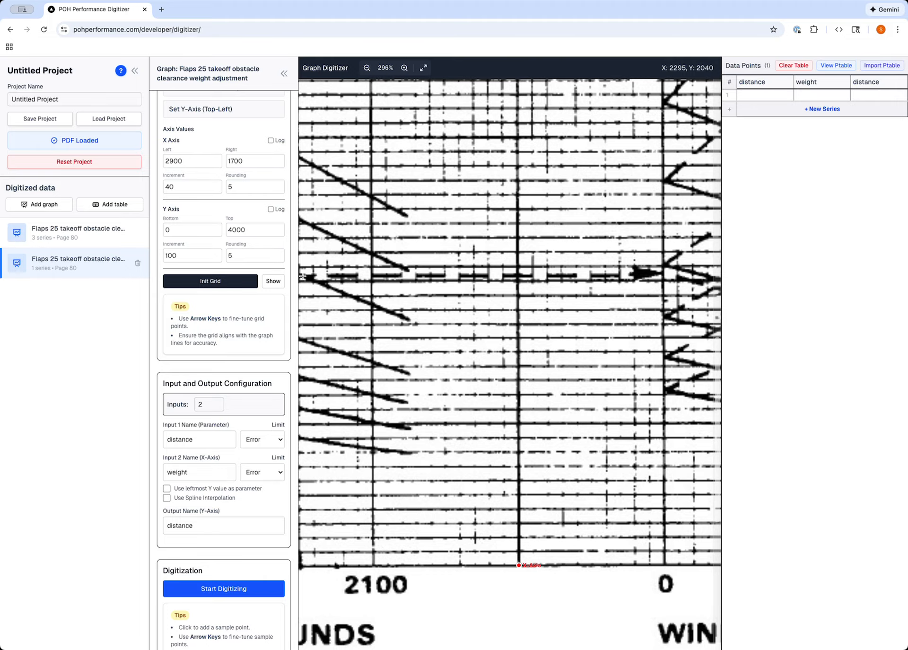
{"action": "scroll", "coordinate": [302, 276], "scroll_direction": "left", "scroll_amount": 15}
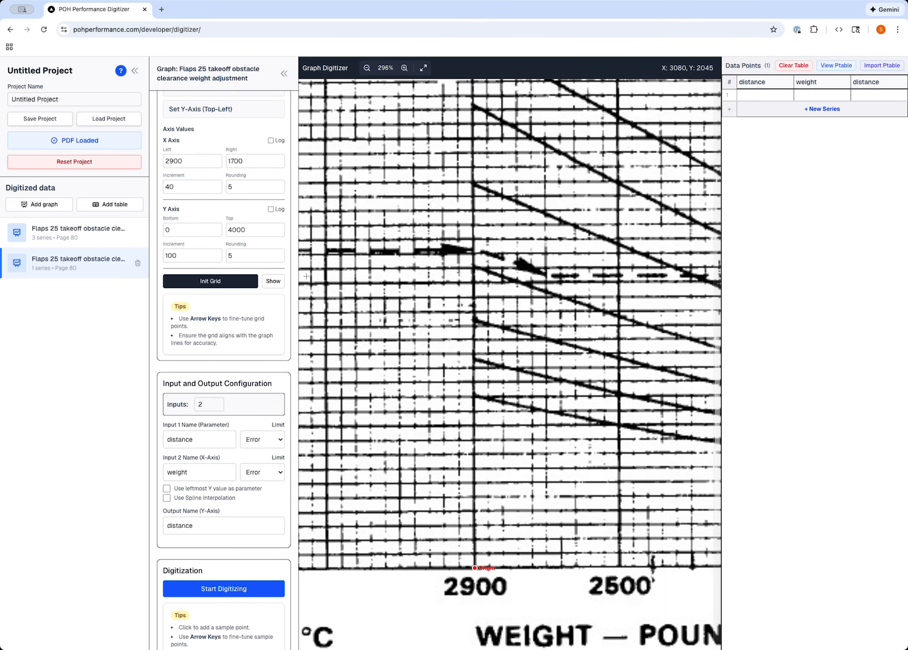
{"action": "scroll", "coordinate": [306, 276], "scroll_direction": "left", "scroll_amount": 10}
{"action": "scroll", "coordinate": [340, 278], "scroll_direction": "left", "scroll_amount": 10}
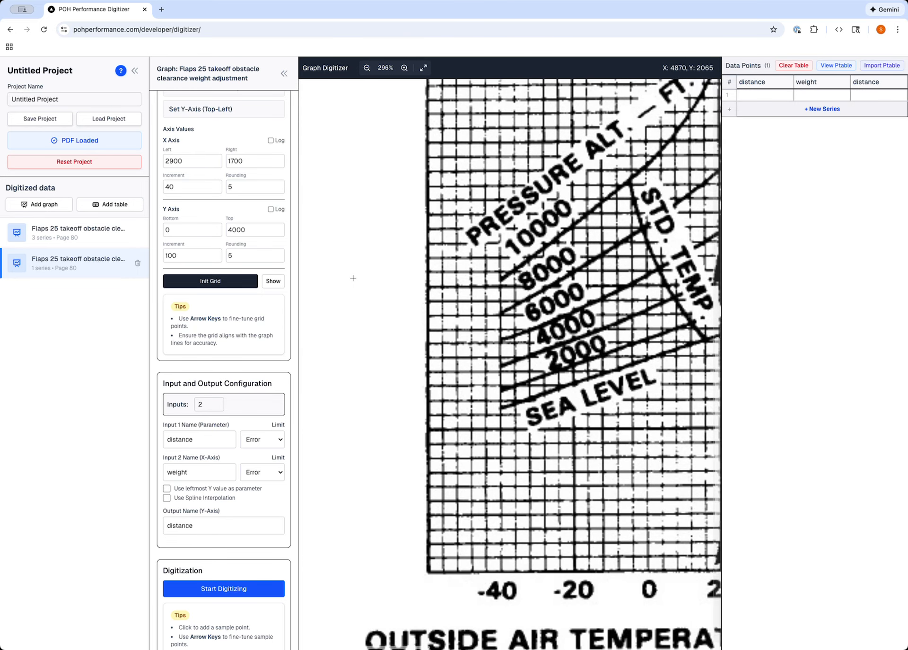
{"action": "scroll", "coordinate": [353, 279], "scroll_direction": "right", "scroll_amount": 20}
{"action": "scroll", "coordinate": [480, 252], "scroll_direction": "left", "scroll_amount": 1}
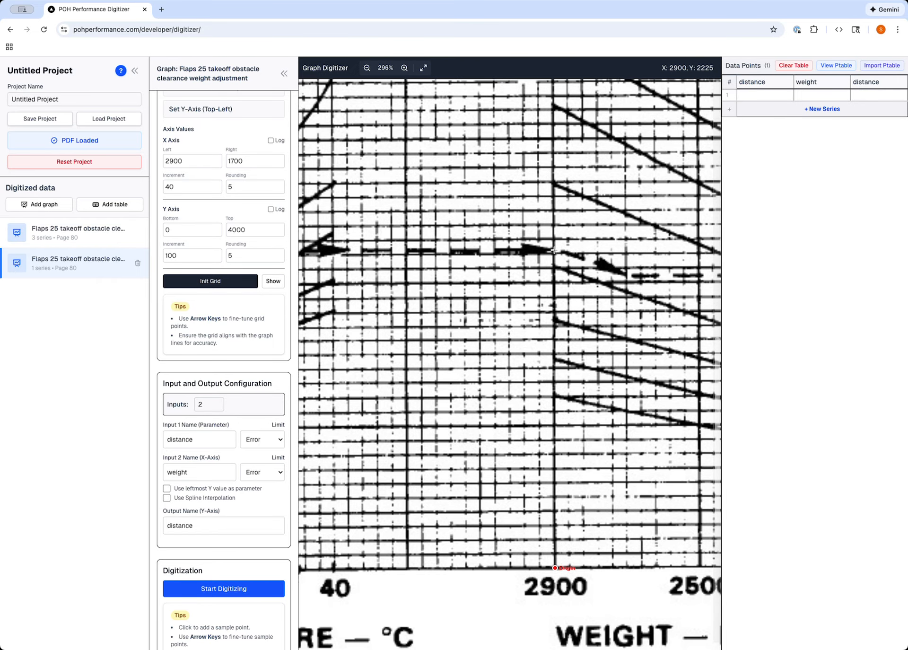
{"action": "scroll", "coordinate": [558, 253], "scroll_direction": "right", "scroll_amount": 6}
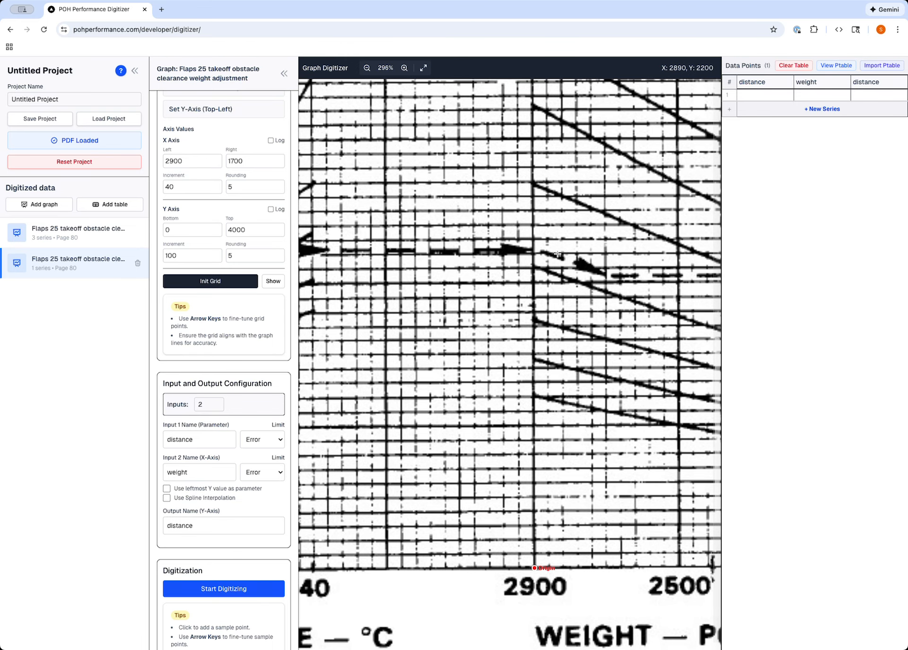
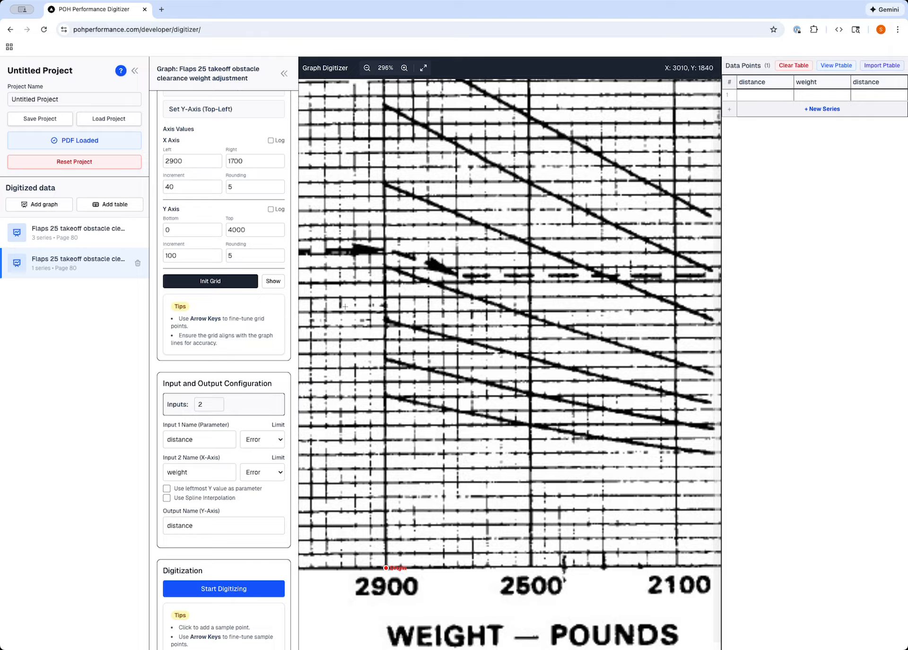
Enable using the leftmost Y value as the parameter and start digitizing the graph.
{"action": "left_click", "coordinate": [166, 489]}
{"action": "scroll", "coordinate": [369, 388], "scroll_direction": "left", "scroll_amount": 1}
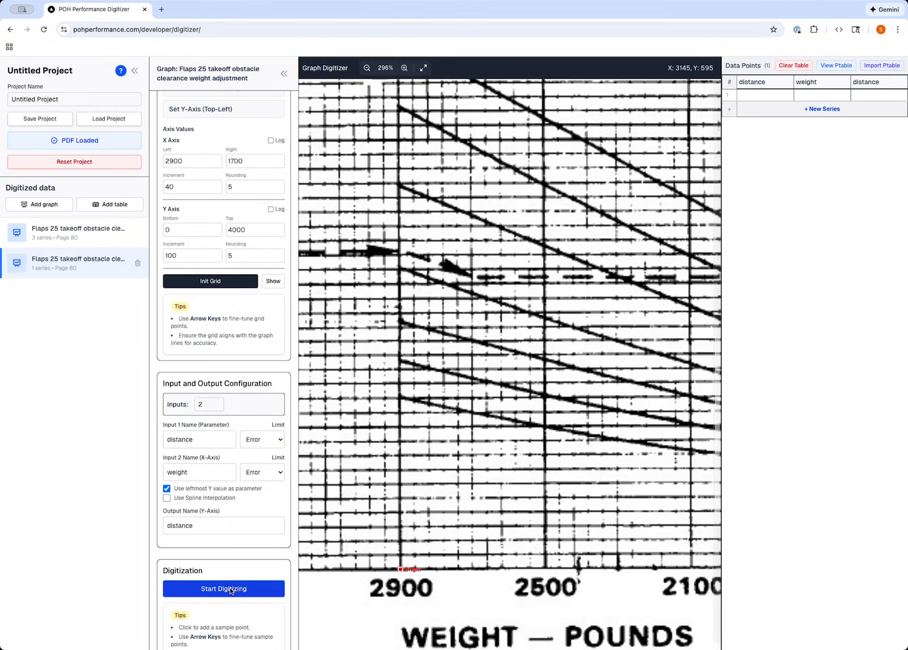
{"action": "left_click", "coordinate": [230, 589]}
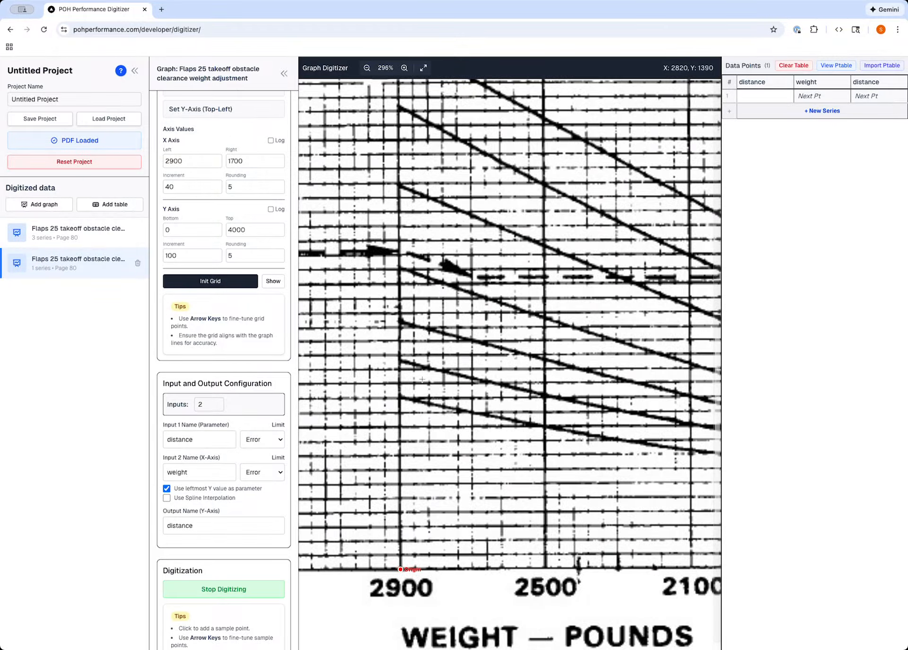
Sample the lowest curve at weights 2900, 2000, 2500, 2300 and 2140, following the middle of the printed line.
{"action": "left_click", "coordinate": [400, 397]}
{"action": "scroll", "coordinate": [601, 458], "scroll_direction": "right", "scroll_amount": 5}
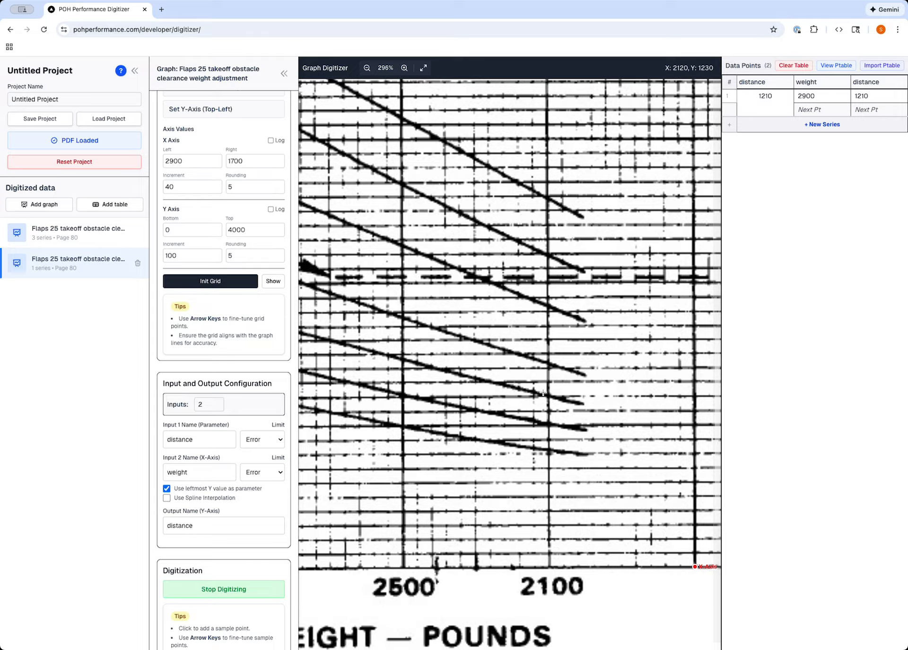
{"action": "left_click", "coordinate": [585, 454]}
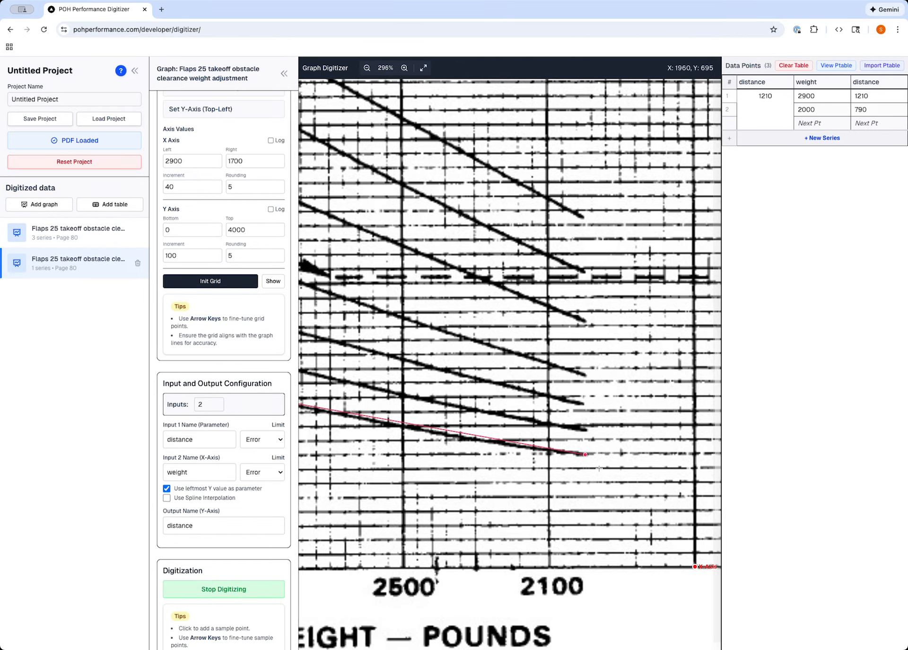
{"action": "scroll", "coordinate": [598, 468], "scroll_direction": "left", "scroll_amount": 5}
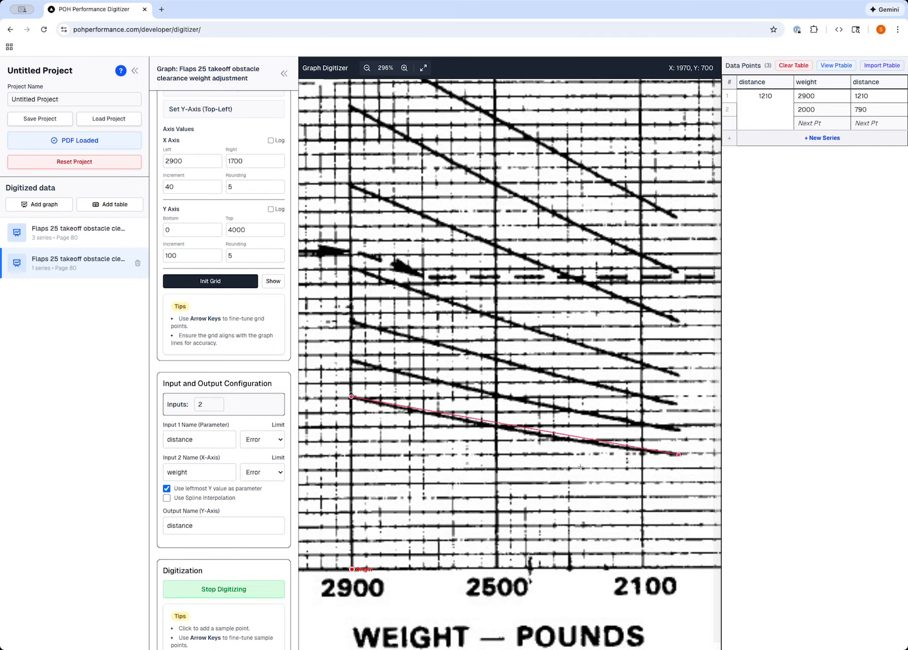
{"action": "left_click", "coordinate": [496, 426]}
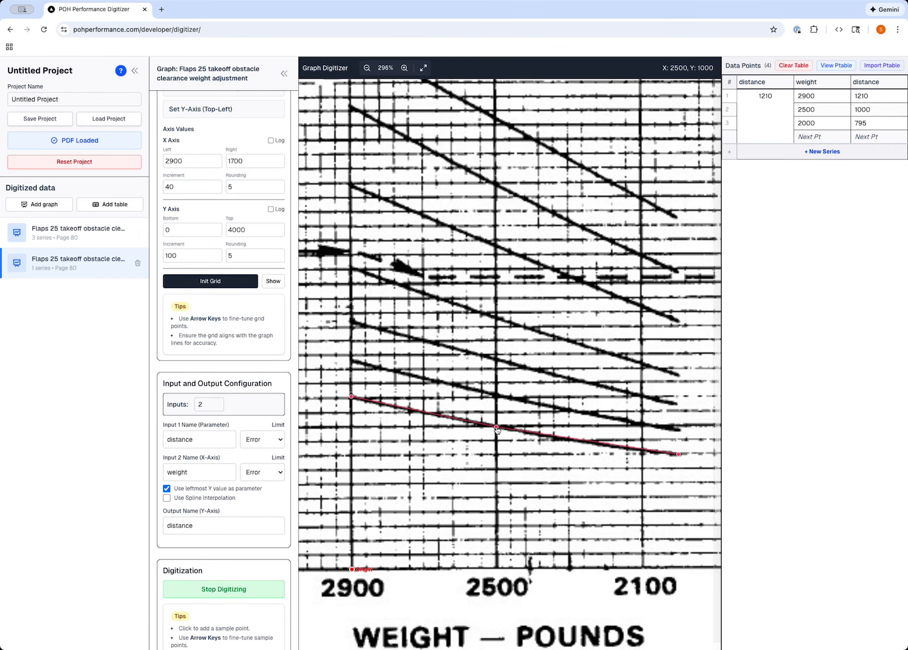
{"action": "left_click", "coordinate": [569, 439]}
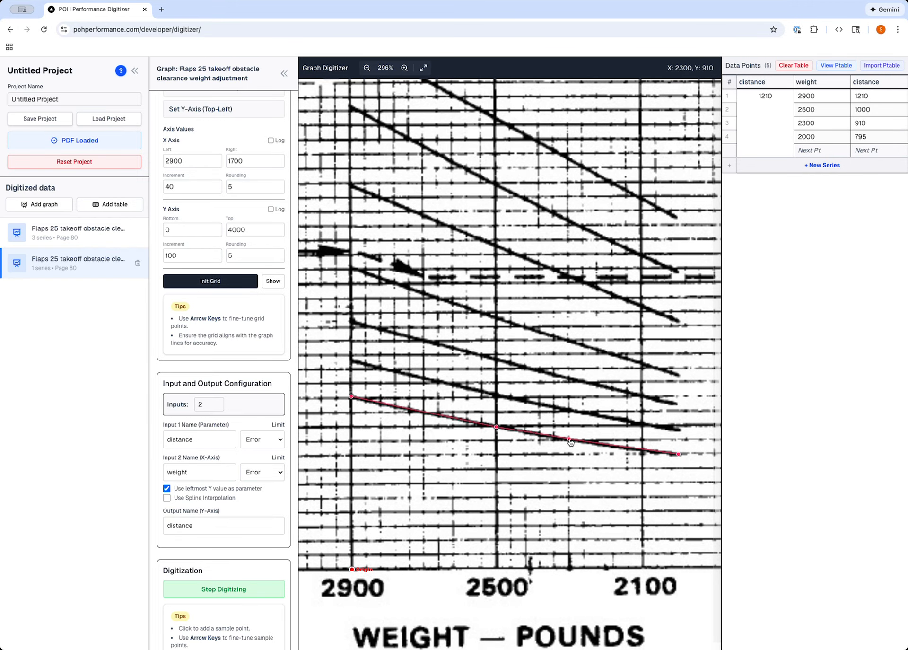
{"action": "left_click", "coordinate": [627, 448]}
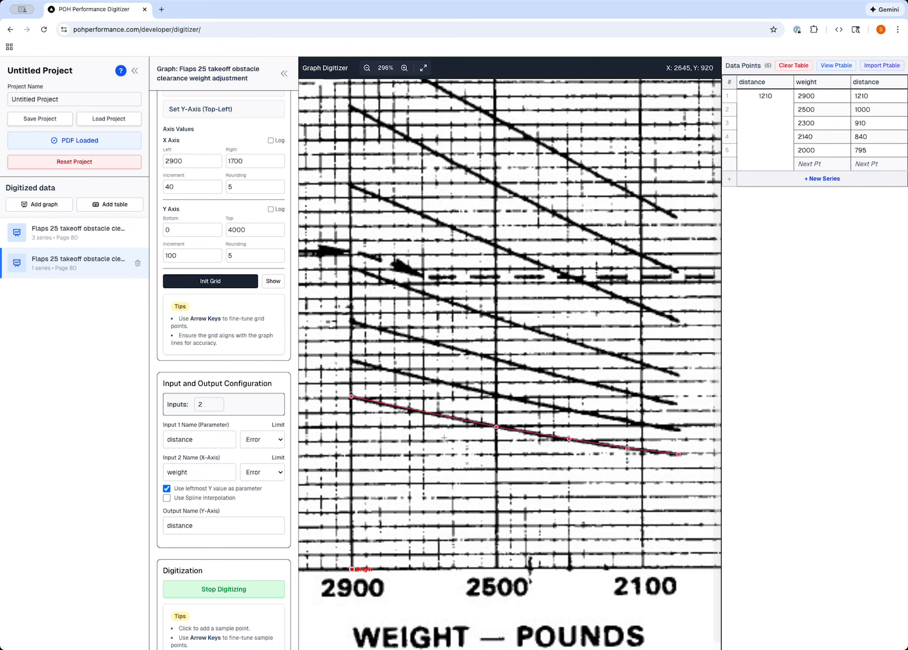
Fine-tune the lowest curve's sample points, lowering the 2900 weight point to distance 1205 and the 2300 point to 905.
{"action": "left_click", "coordinate": [351, 398]}
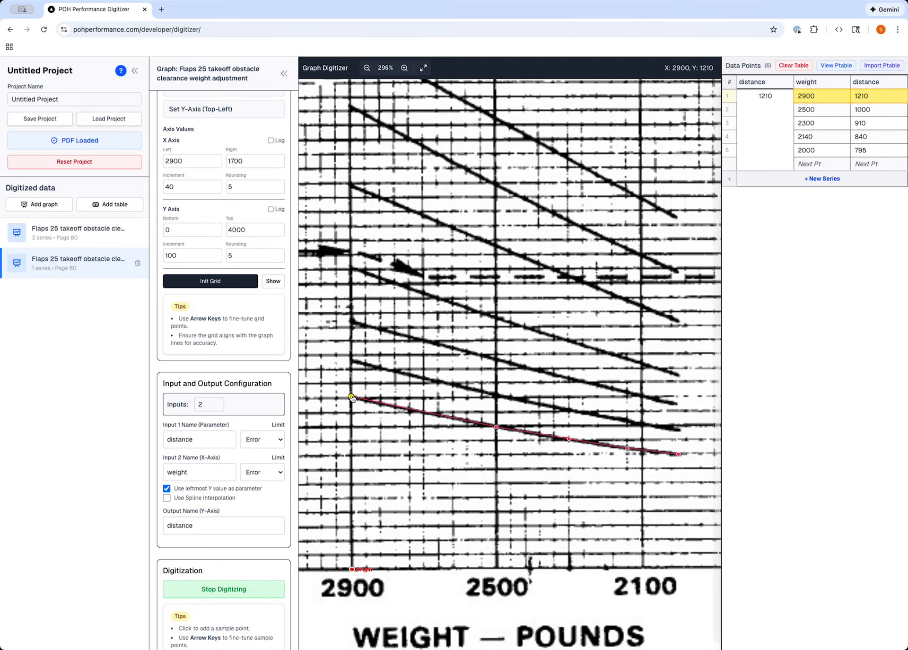
{"action": "left_click", "coordinate": [404, 68]}
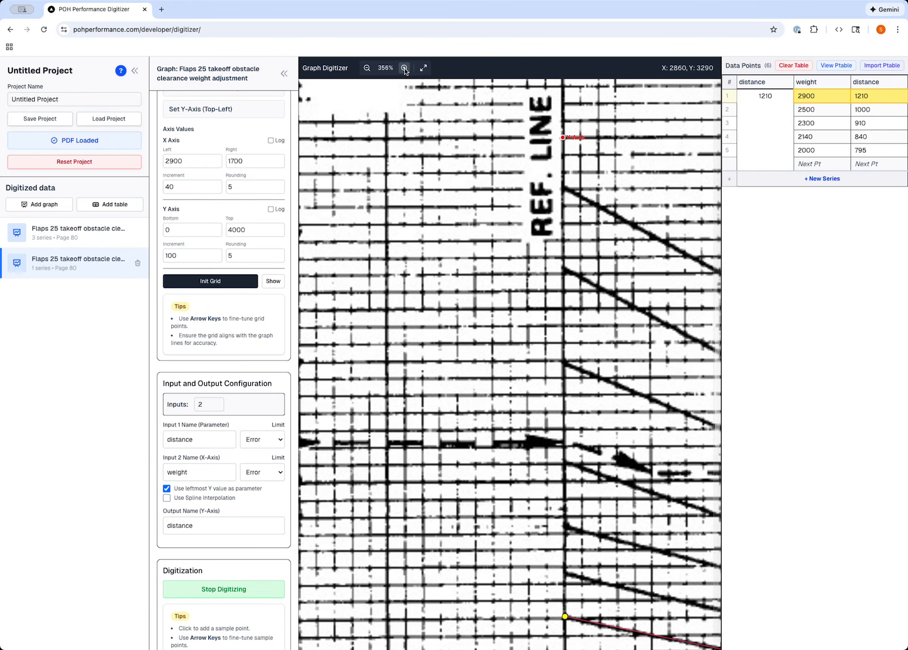
{"action": "scroll", "coordinate": [463, 245], "scroll_direction": "down", "scroll_amount": 5}
{"action": "scroll", "coordinate": [463, 245], "scroll_direction": "right", "scroll_amount": 3}
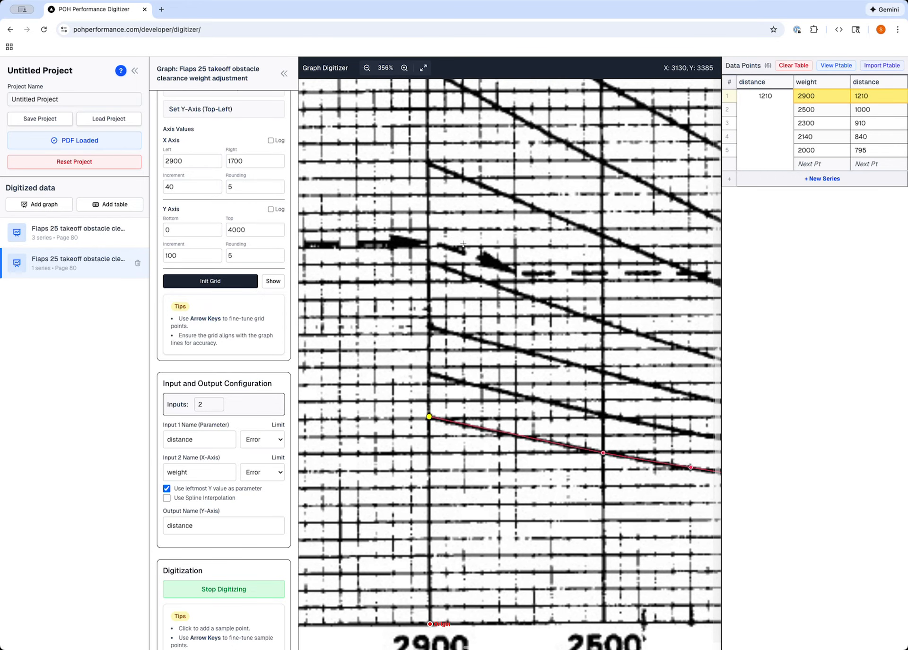
{"action": "scroll", "coordinate": [463, 245], "scroll_direction": "down", "scroll_amount": 2}
{"action": "scroll", "coordinate": [463, 244], "scroll_direction": "right", "scroll_amount": 1}
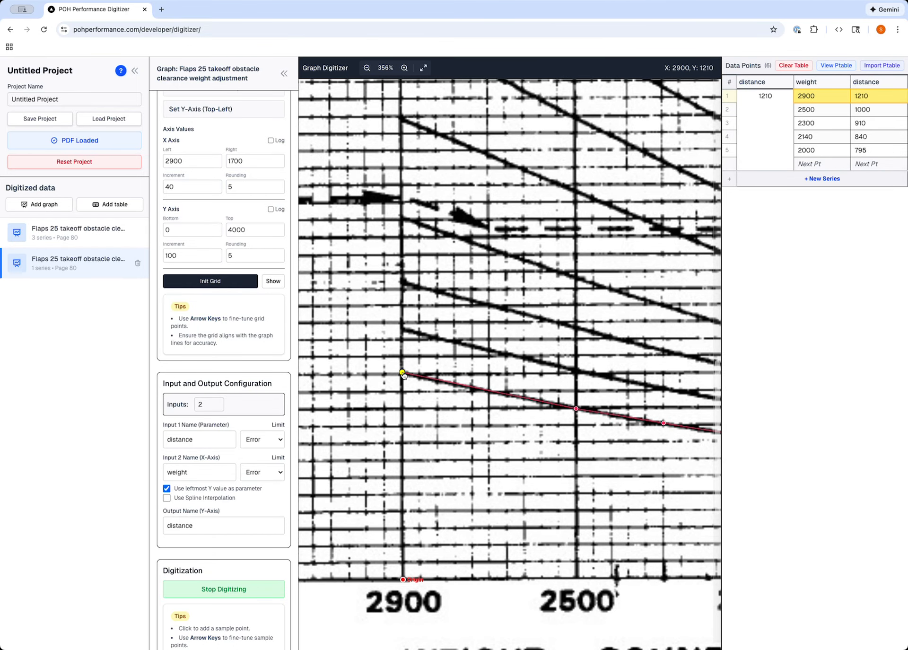
{"action": "key", "text": "Down"}
{"action": "scroll", "coordinate": [403, 375], "scroll_direction": "right", "scroll_amount": 1}
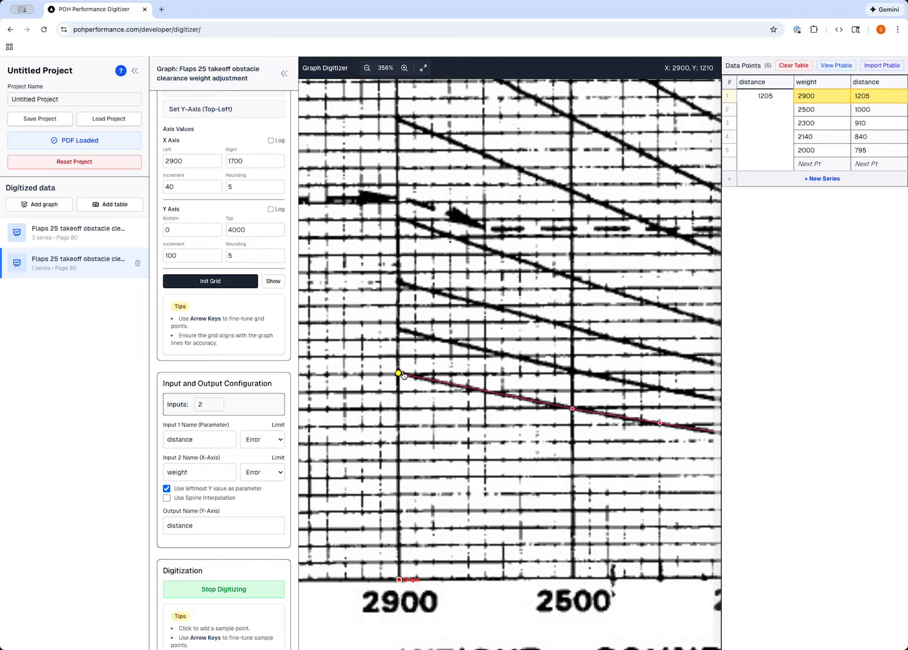
{"action": "scroll", "coordinate": [403, 375], "scroll_direction": "right", "scroll_amount": 5}
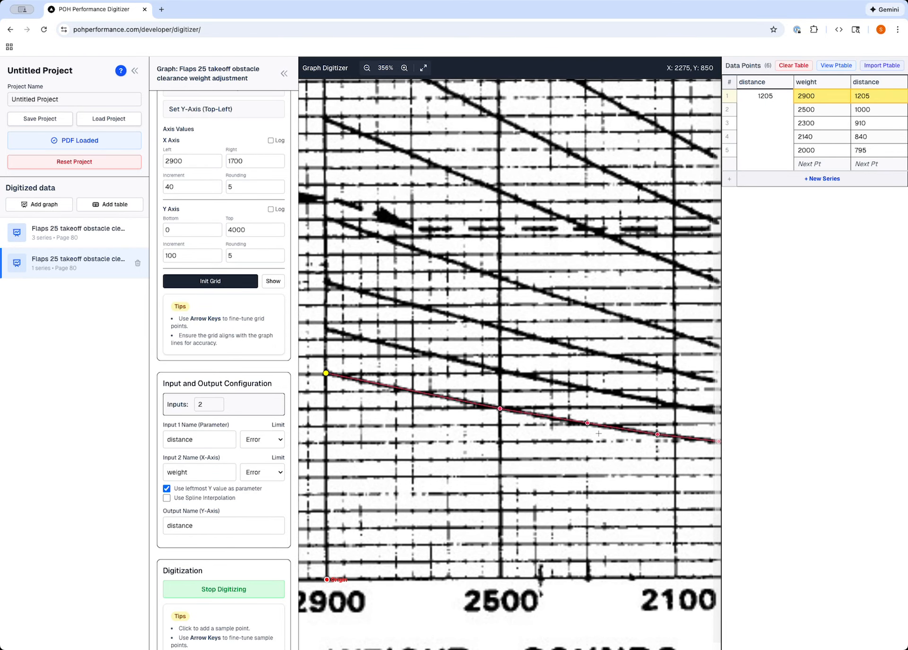
{"action": "left_click_drag", "start_coordinate": [588, 423], "coordinate": [588, 424]}
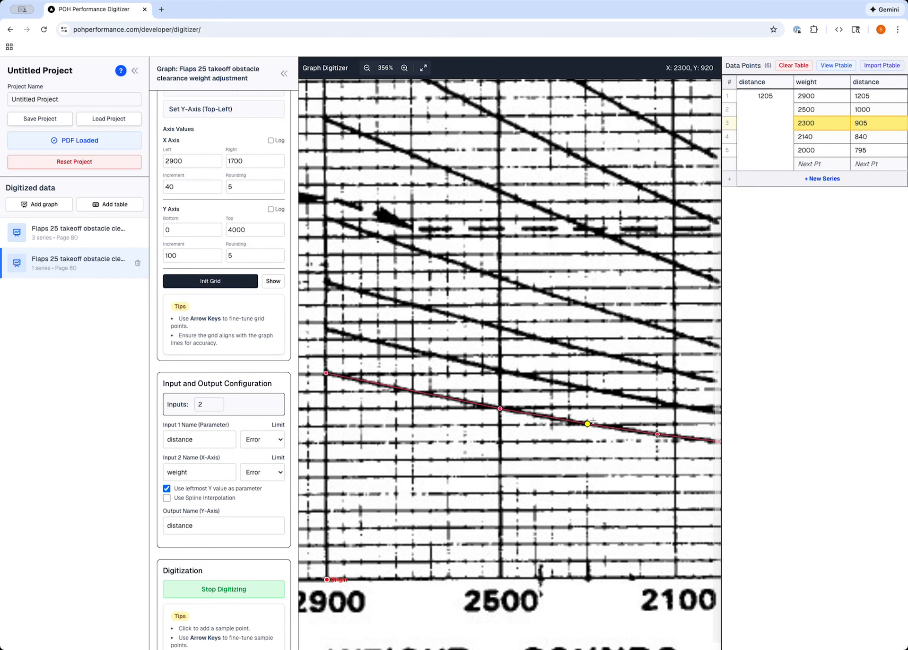
Try the lowest curve's 2140 weight point at distance 835, and restore it to 840.
{"action": "scroll", "coordinate": [614, 404], "scroll_direction": "right", "scroll_amount": 12}
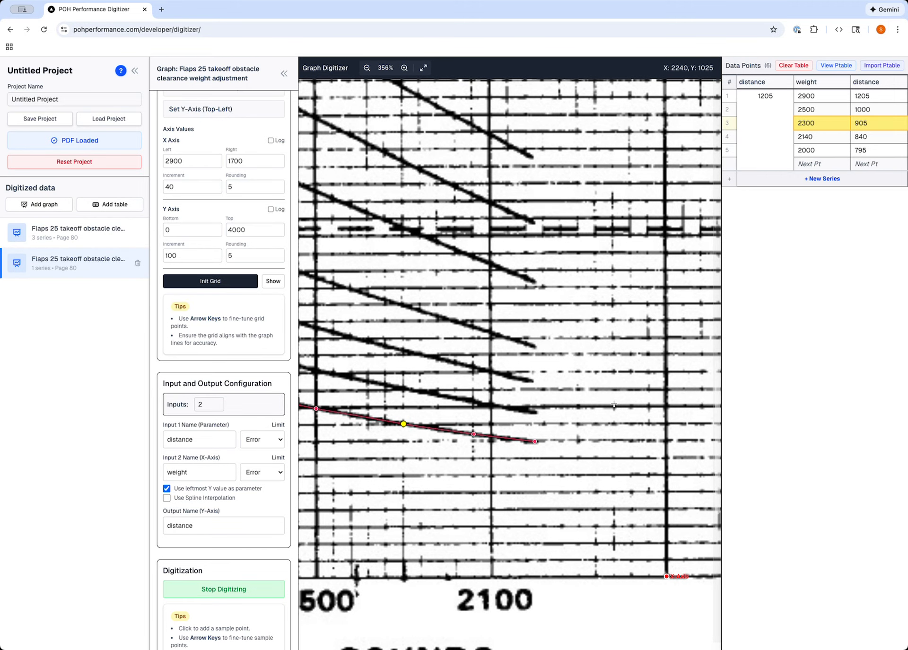
{"action": "scroll", "coordinate": [614, 404], "scroll_direction": "left", "scroll_amount": 5}
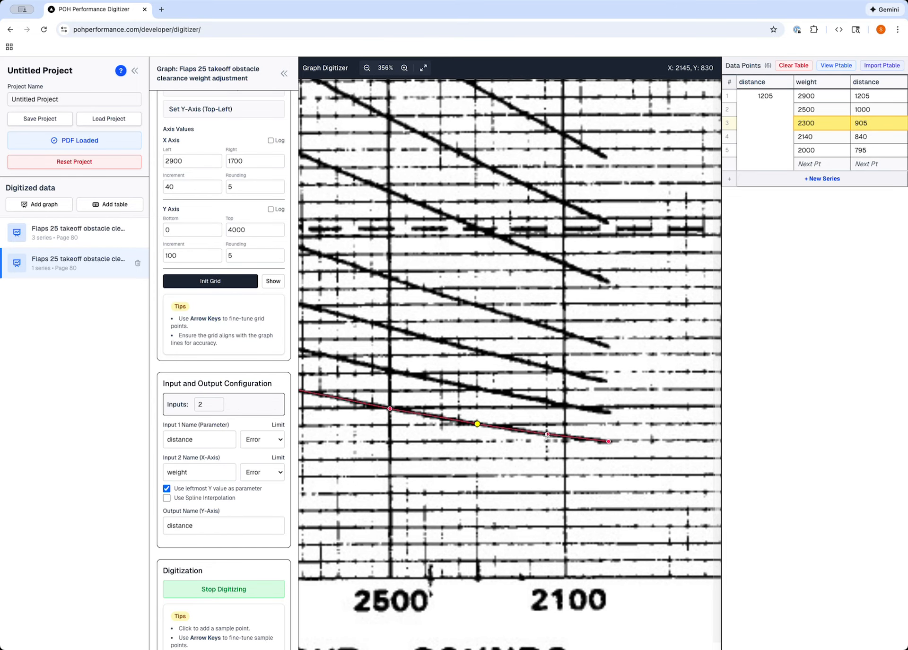
{"action": "left_click", "coordinate": [547, 435]}
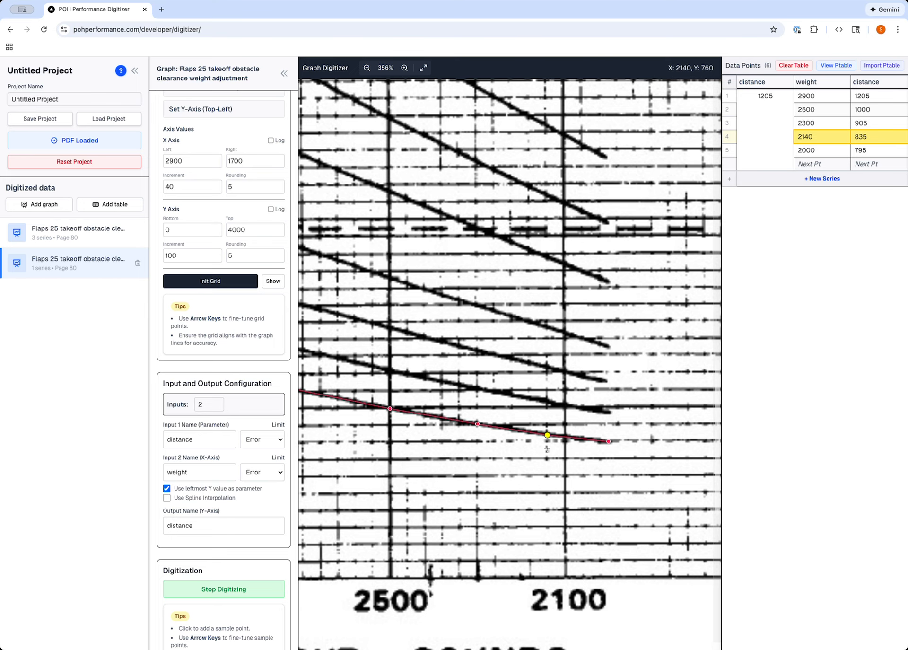
{"action": "key", "text": "Up"}
{"action": "left_click", "coordinate": [477, 425]}
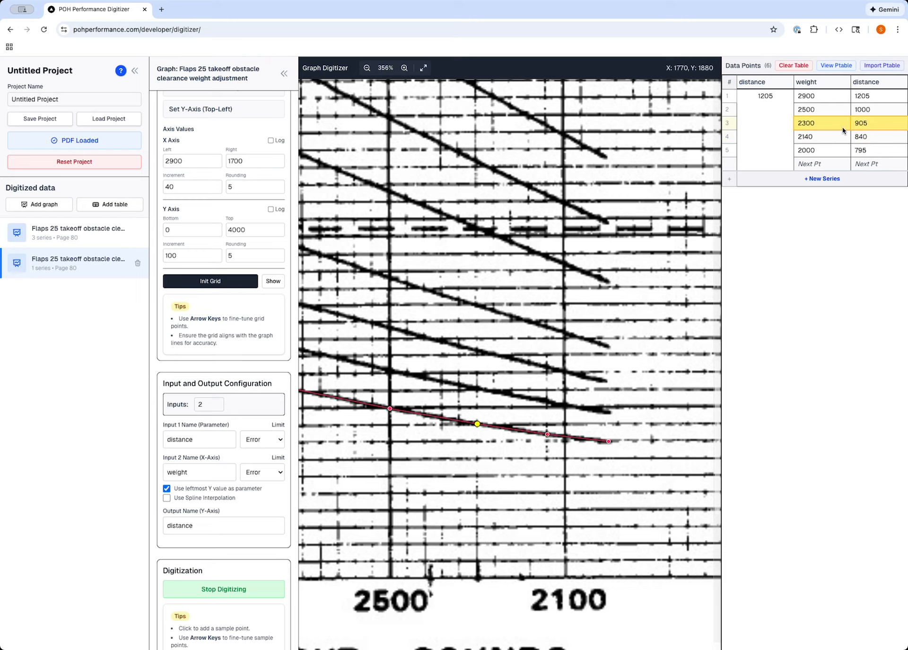
{"action": "left_click", "coordinate": [827, 148]}
{"action": "left_click", "coordinate": [824, 131]}
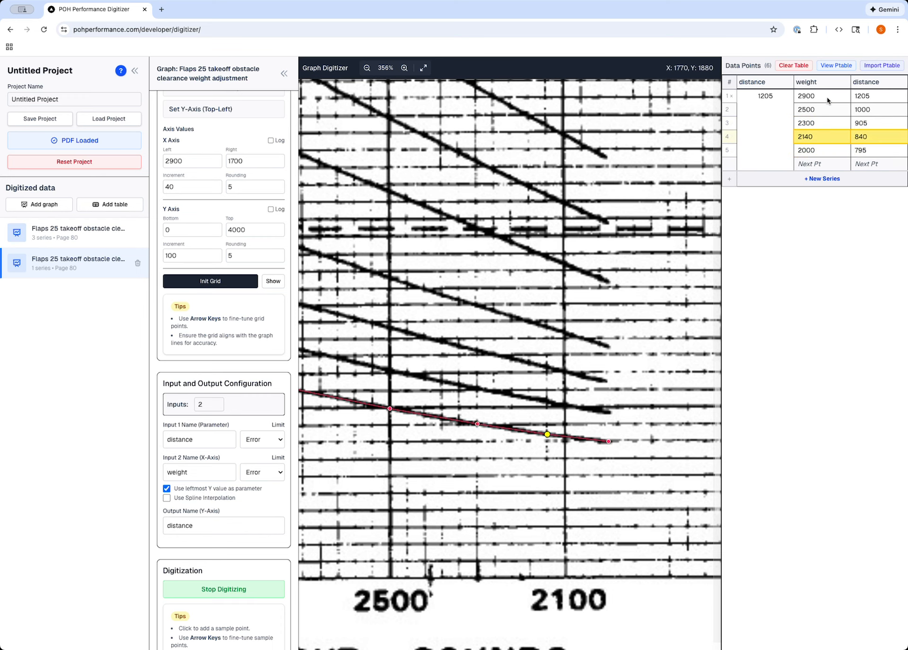
{"action": "left_click", "coordinate": [818, 124]}
{"action": "left_click", "coordinate": [811, 136]}
Add a new series and sample the second-lowest curve at weights 2900, 2000 and 2500, with distances of about 1465, 965 and 1220.
{"action": "scroll", "coordinate": [584, 305], "scroll_direction": "left", "scroll_amount": 4}
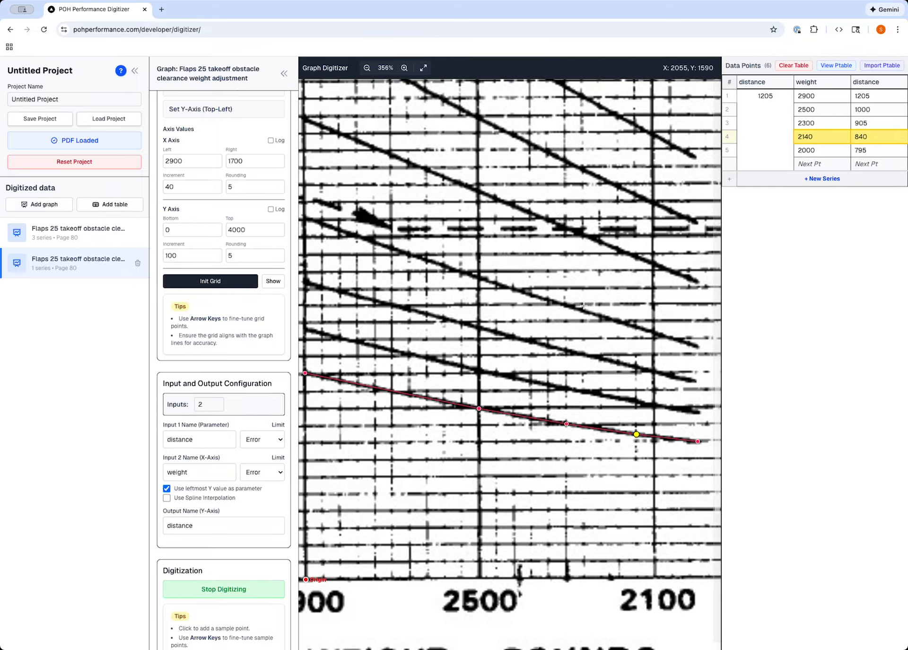
{"action": "scroll", "coordinate": [583, 305], "scroll_direction": "up", "scroll_amount": 1}
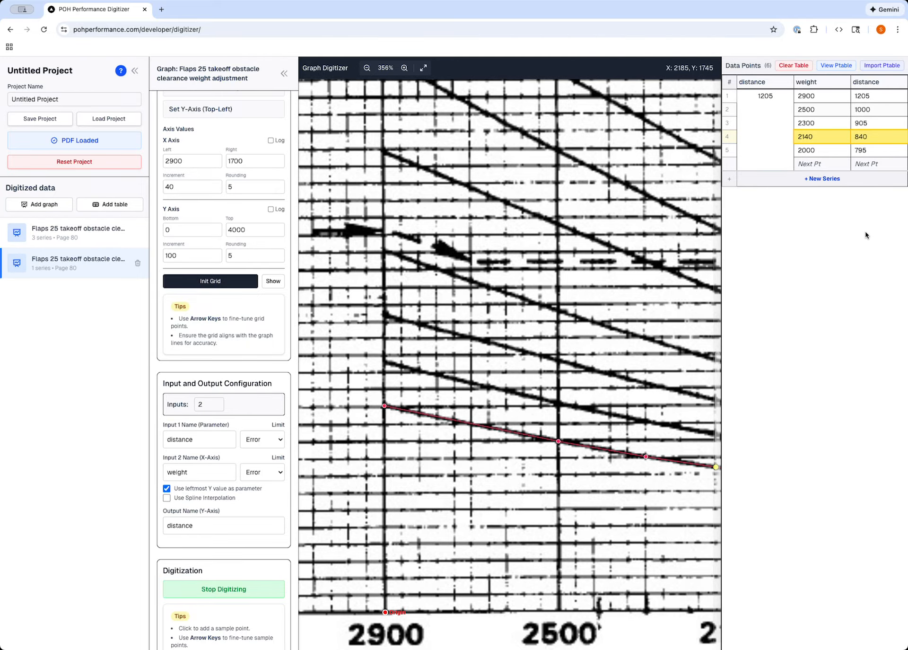
{"action": "left_click", "coordinate": [814, 178]}
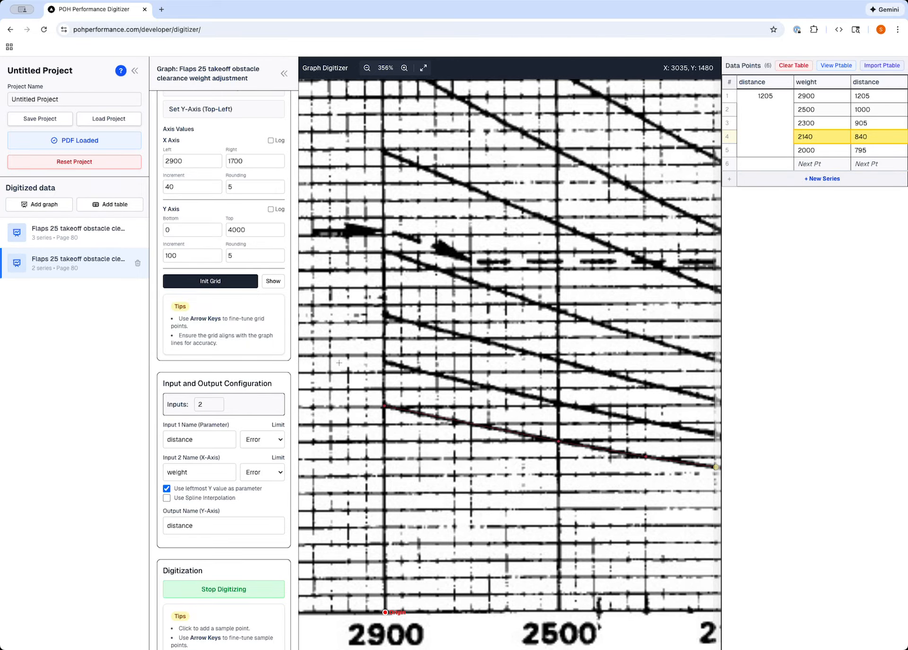
{"action": "left_click", "coordinate": [385, 363]}
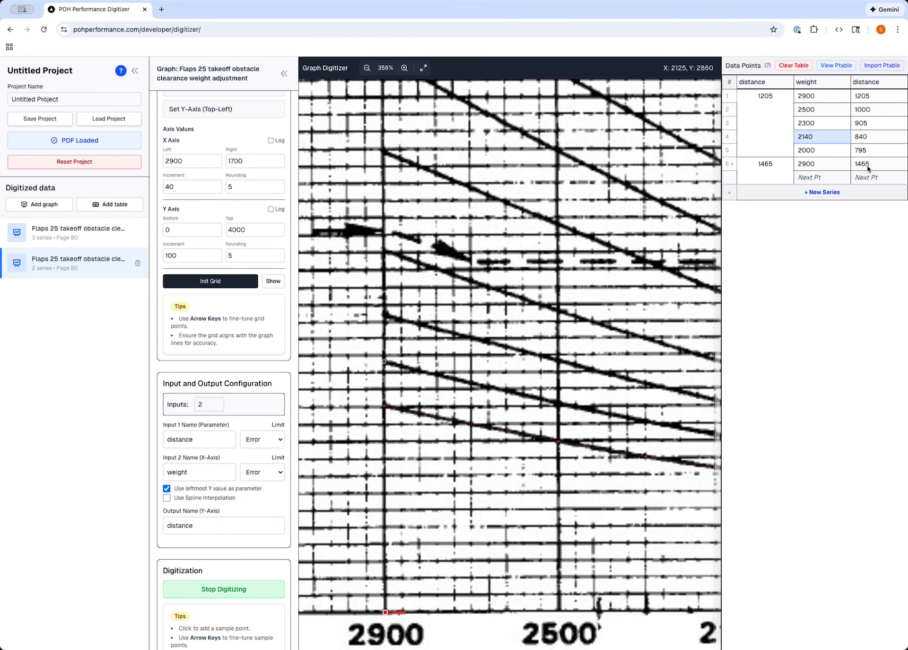
{"action": "scroll", "coordinate": [615, 406], "scroll_direction": "right", "scroll_amount": 2}
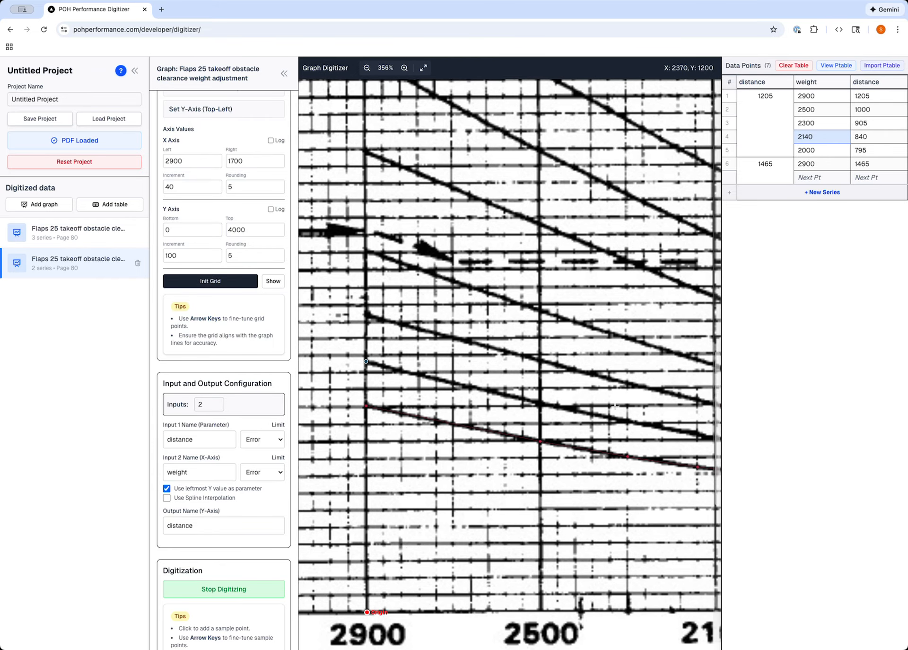
{"action": "scroll", "coordinate": [615, 406], "scroll_direction": "right", "scroll_amount": 5}
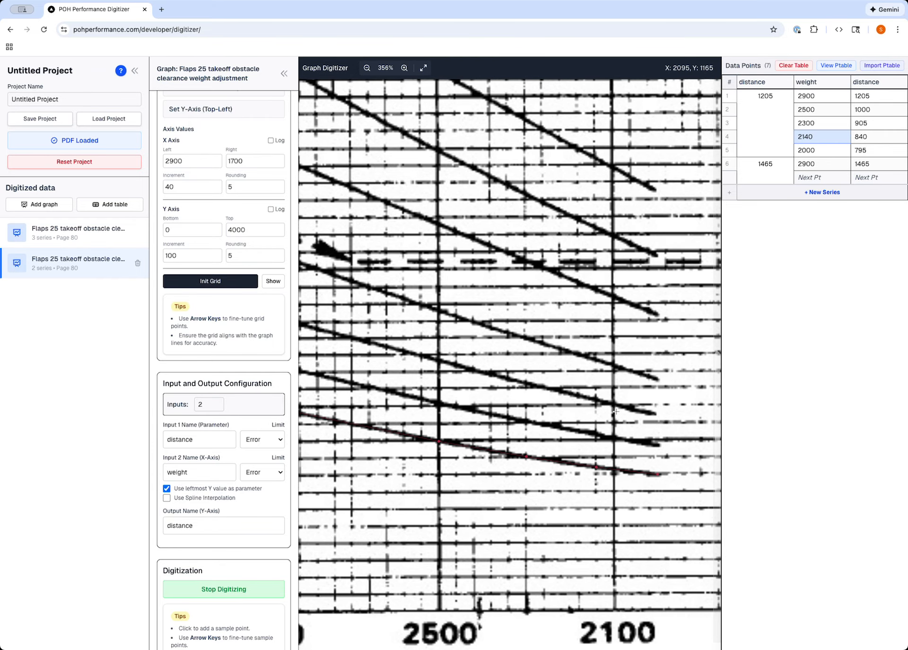
{"action": "left_click", "coordinate": [658, 445]}
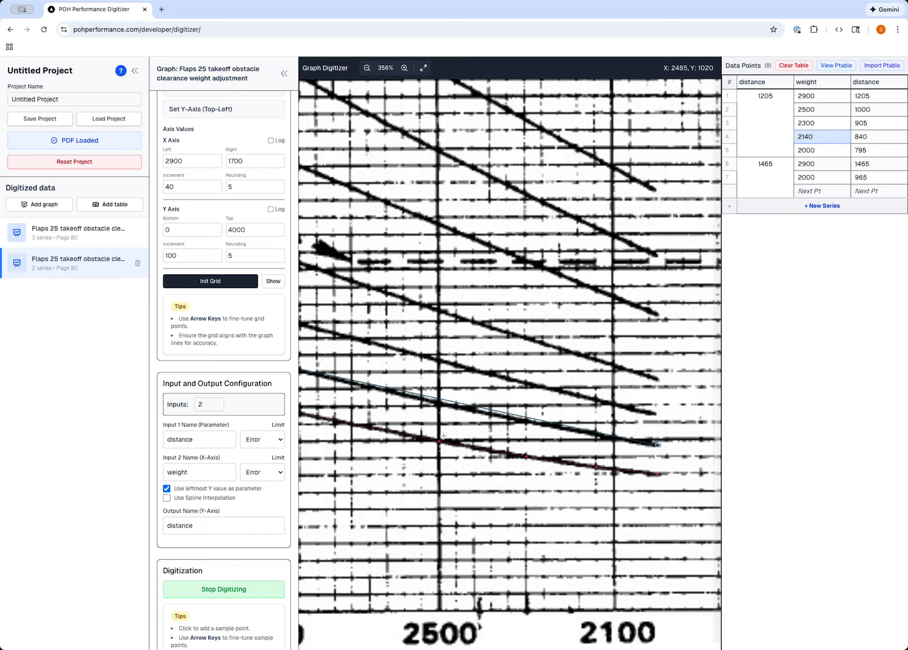
{"action": "left_click", "coordinate": [439, 403]}
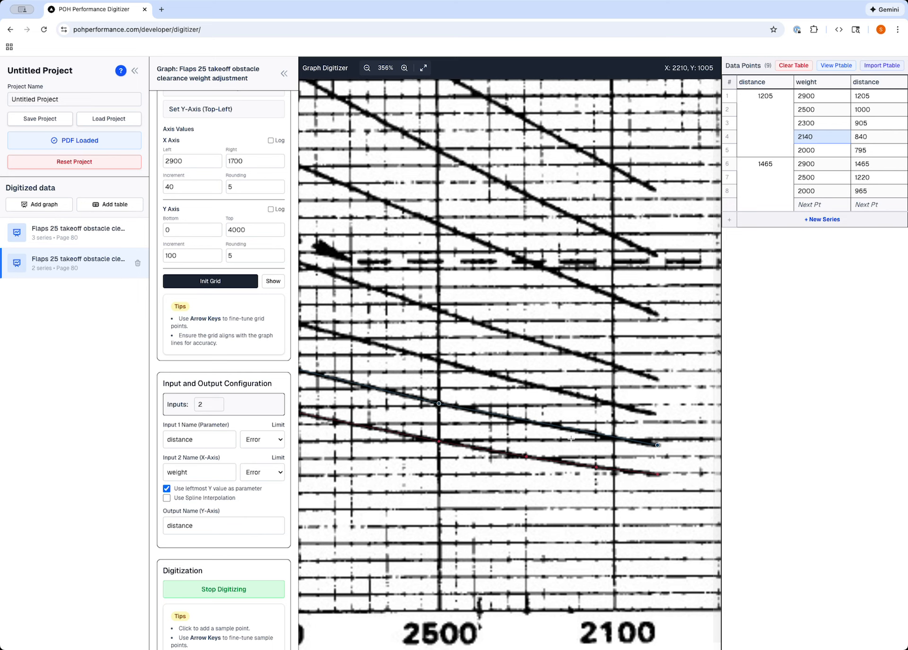
Add a sample point to the second-lowest curve at weight 2300, at a distance of about 1110.
{"action": "scroll", "coordinate": [555, 466], "scroll_direction": "left", "scroll_amount": 5}
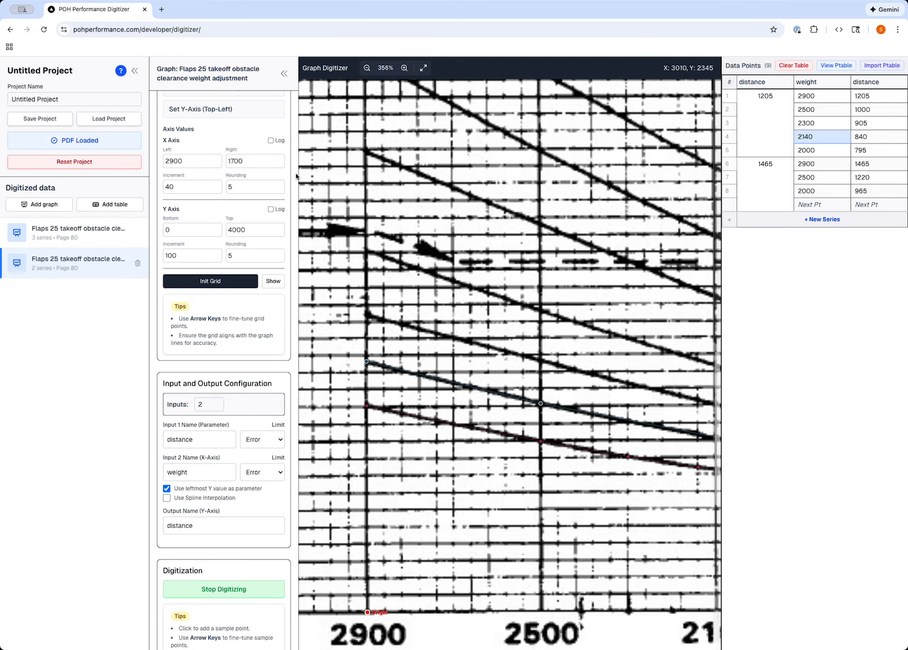
{"action": "left_click", "coordinate": [404, 68]}
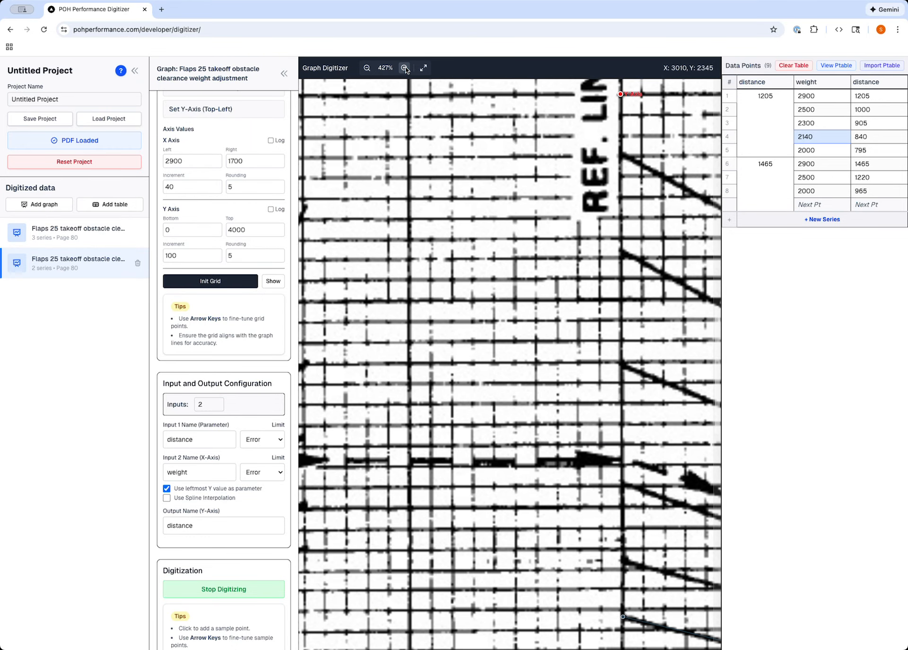
{"action": "left_click", "coordinate": [404, 68]}
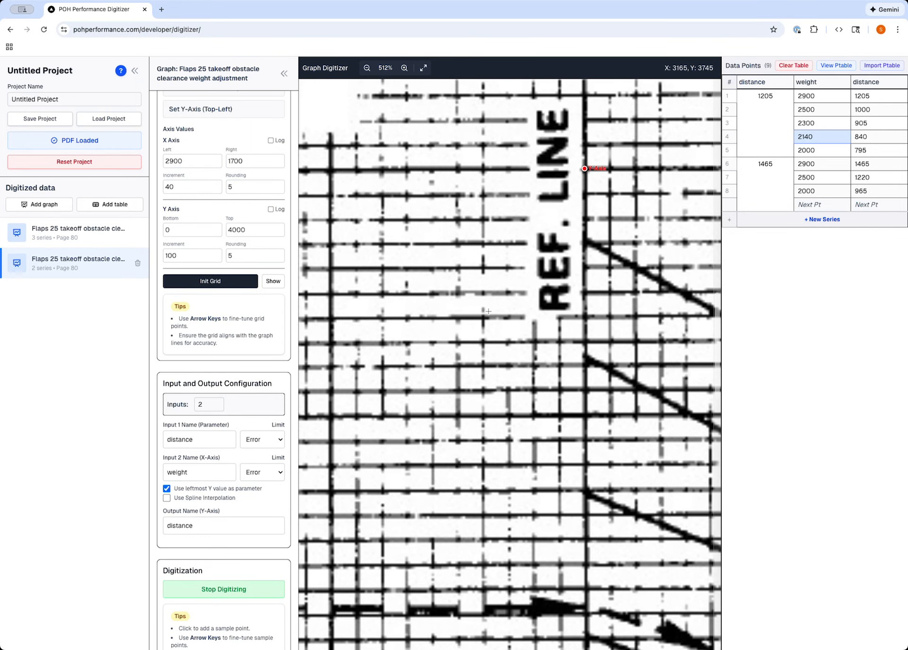
{"action": "scroll", "coordinate": [489, 311], "scroll_direction": "down", "scroll_amount": 10}
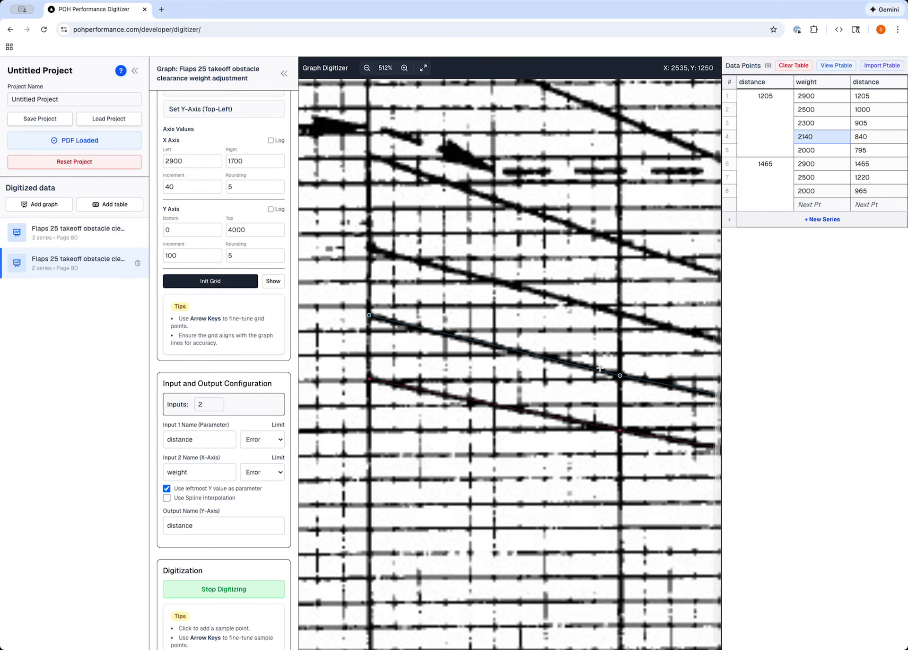
{"action": "scroll", "coordinate": [620, 380], "scroll_direction": "right", "scroll_amount": 1}
{"action": "scroll", "coordinate": [621, 380], "scroll_direction": "right", "scroll_amount": 10}
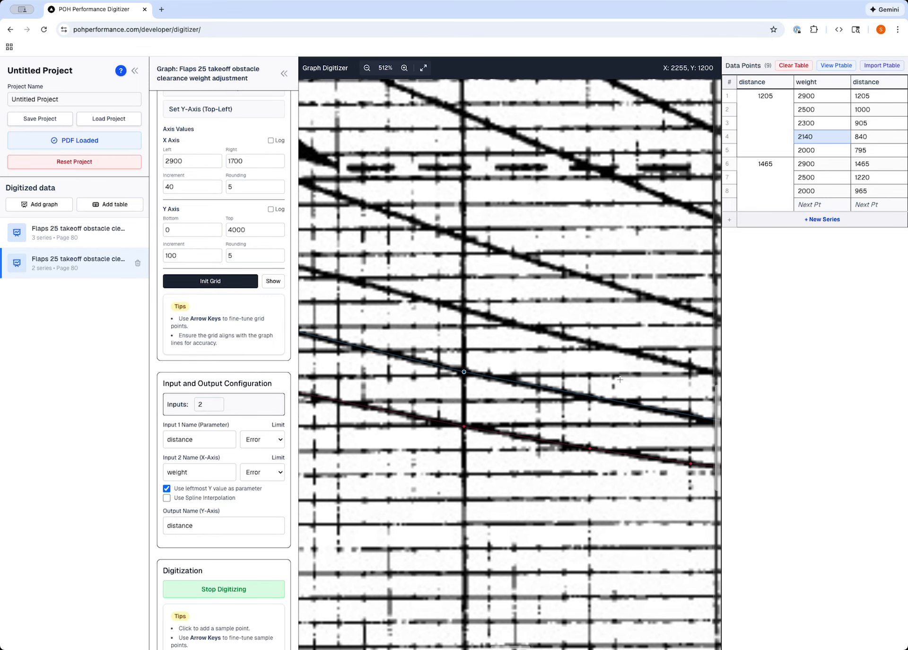
{"action": "scroll", "coordinate": [676, 443], "scroll_direction": "right", "scroll_amount": 7}
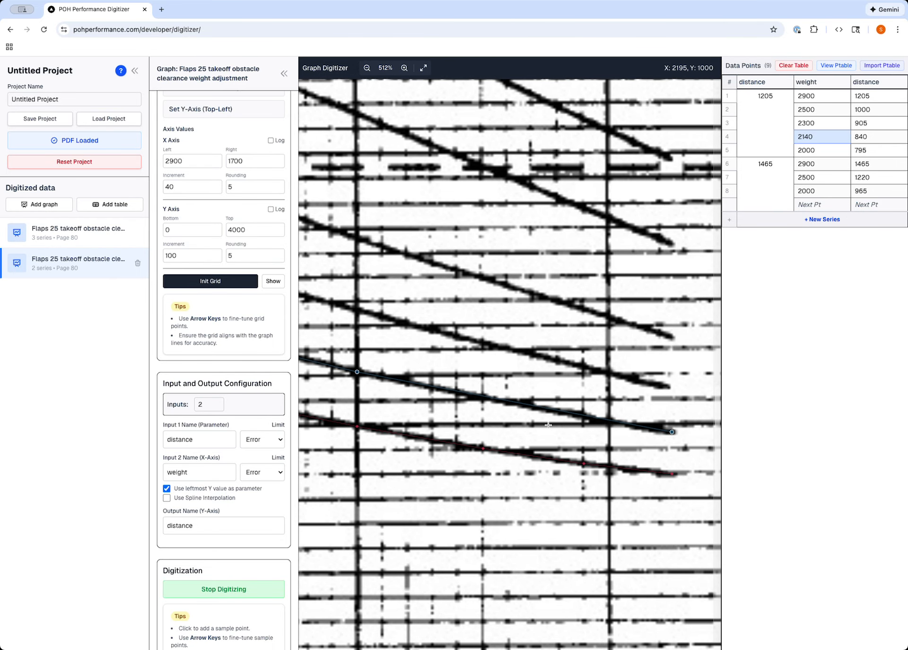
{"action": "left_click", "coordinate": [484, 401]}
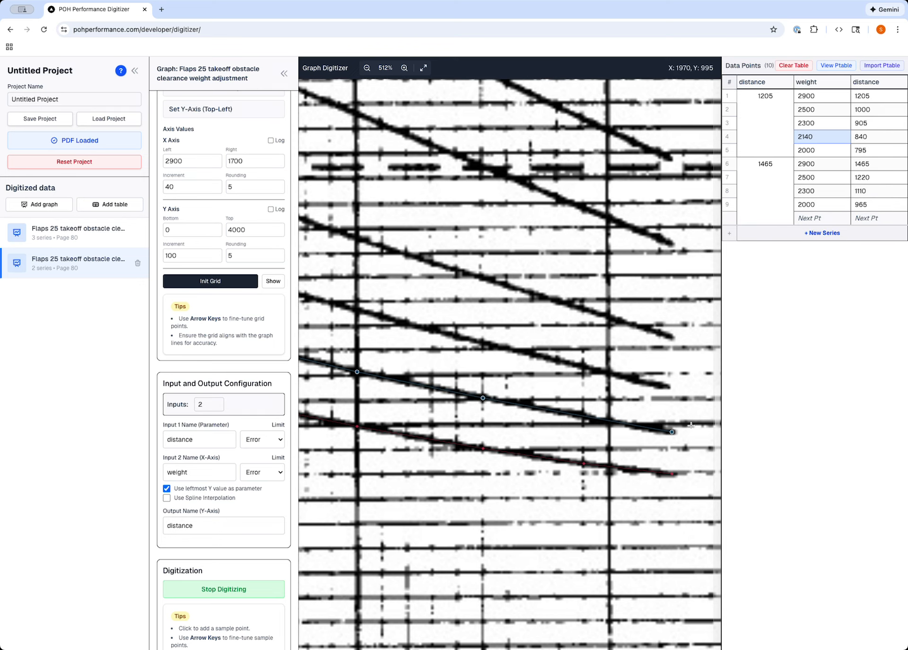
Examine the chart's wind section, covering the headwind and tailwind curves, the zero-wind reference line and the wind axis in knots.
{"action": "scroll", "coordinate": [360, 404], "scroll_direction": "left", "scroll_amount": 1}
{"action": "scroll", "coordinate": [360, 403], "scroll_direction": "left", "scroll_amount": 4}
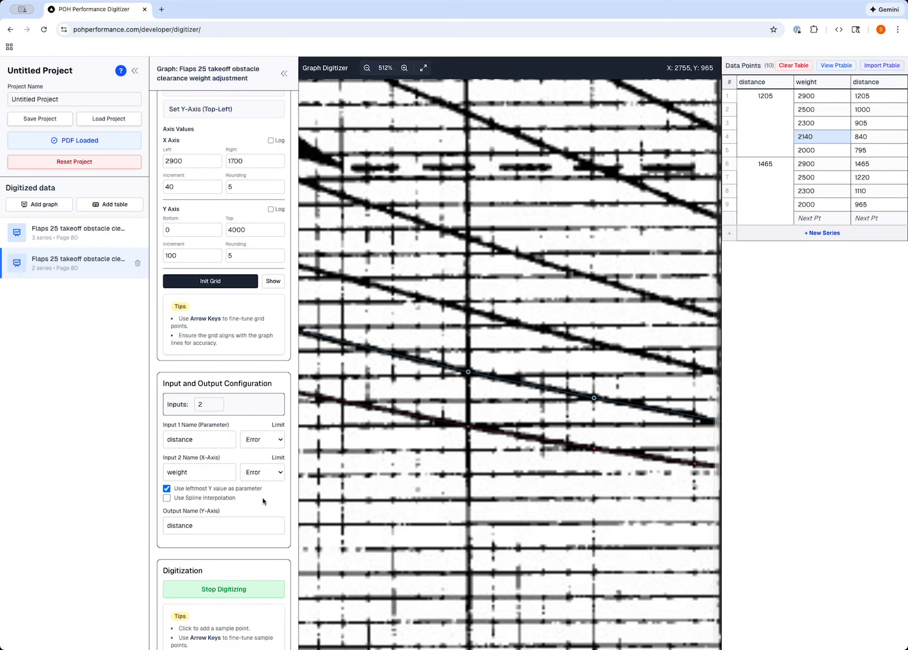
{"action": "scroll", "coordinate": [553, 487], "scroll_direction": "right", "scroll_amount": 20}
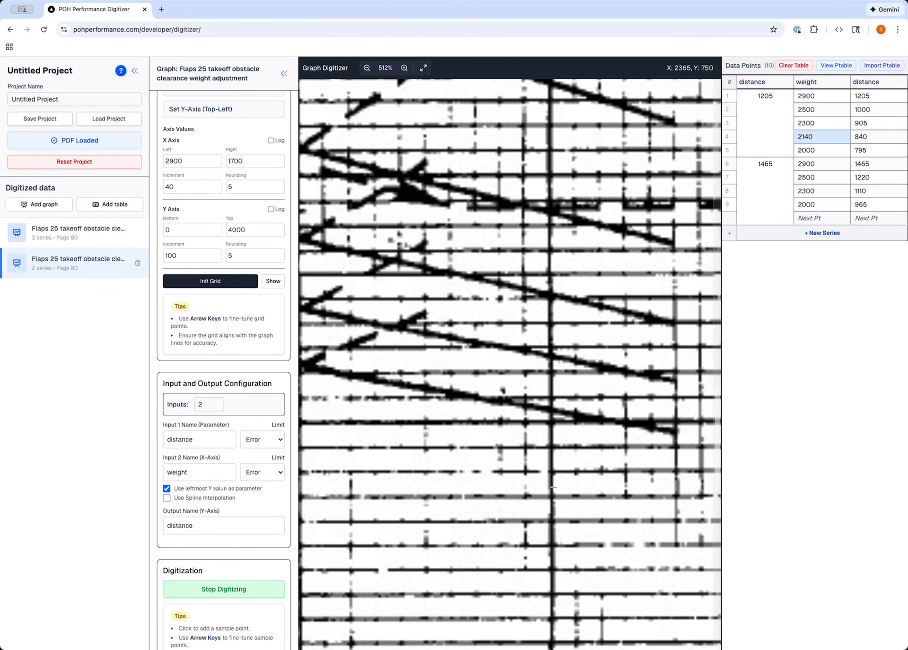
{"action": "scroll", "coordinate": [554, 487], "scroll_direction": "left", "scroll_amount": 3}
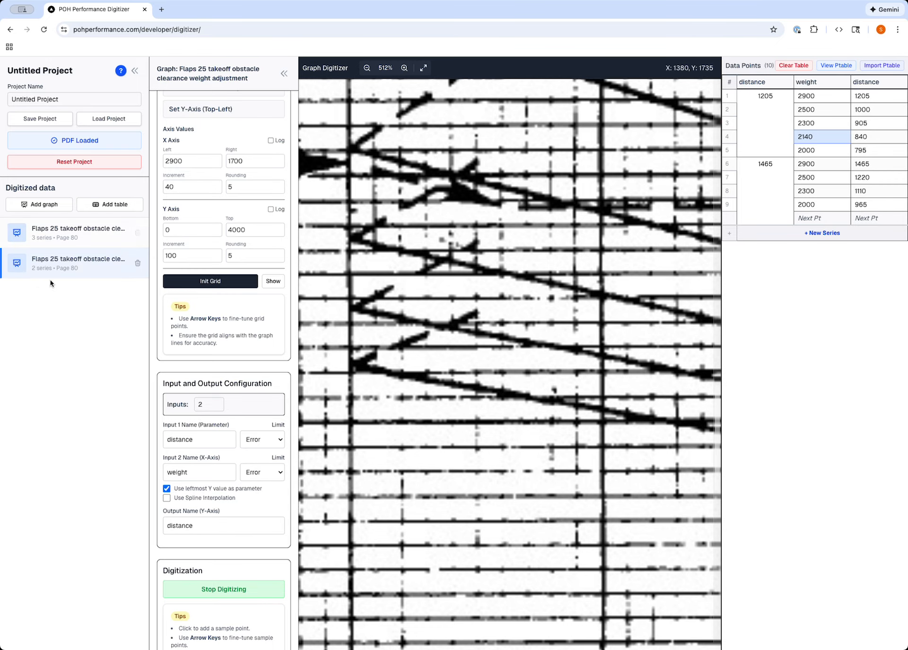
{"action": "scroll", "coordinate": [609, 322], "scroll_direction": "down", "scroll_amount": 5}
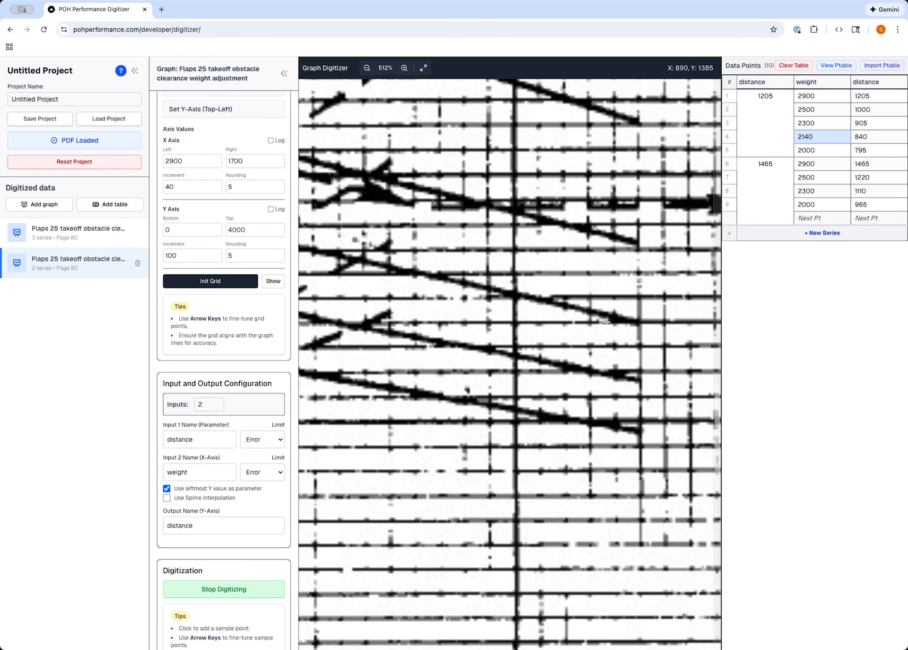
{"action": "scroll", "coordinate": [607, 322], "scroll_direction": "down", "scroll_amount": 2}
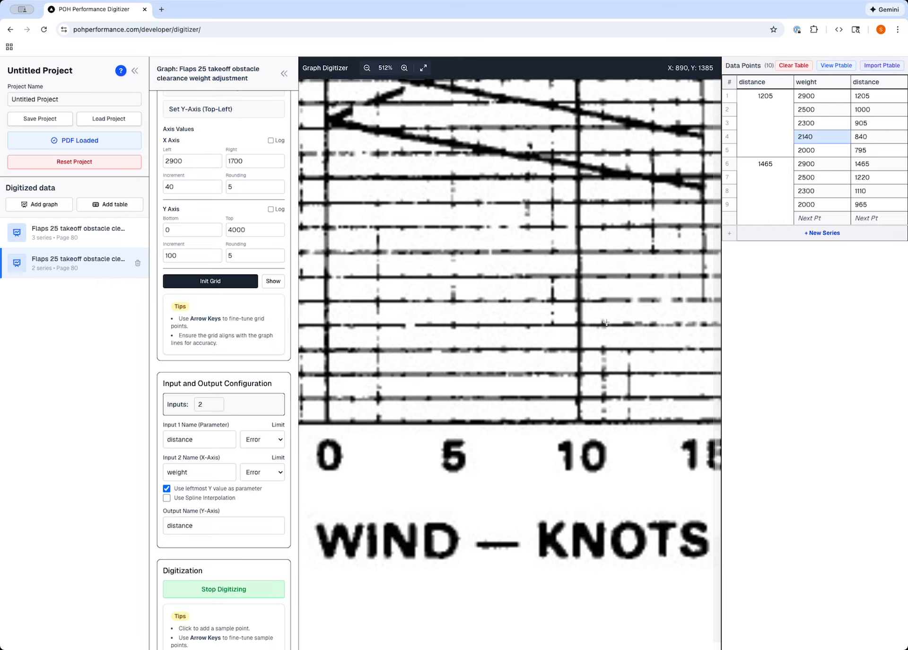
{"action": "scroll", "coordinate": [606, 323], "scroll_direction": "up", "scroll_amount": 3}
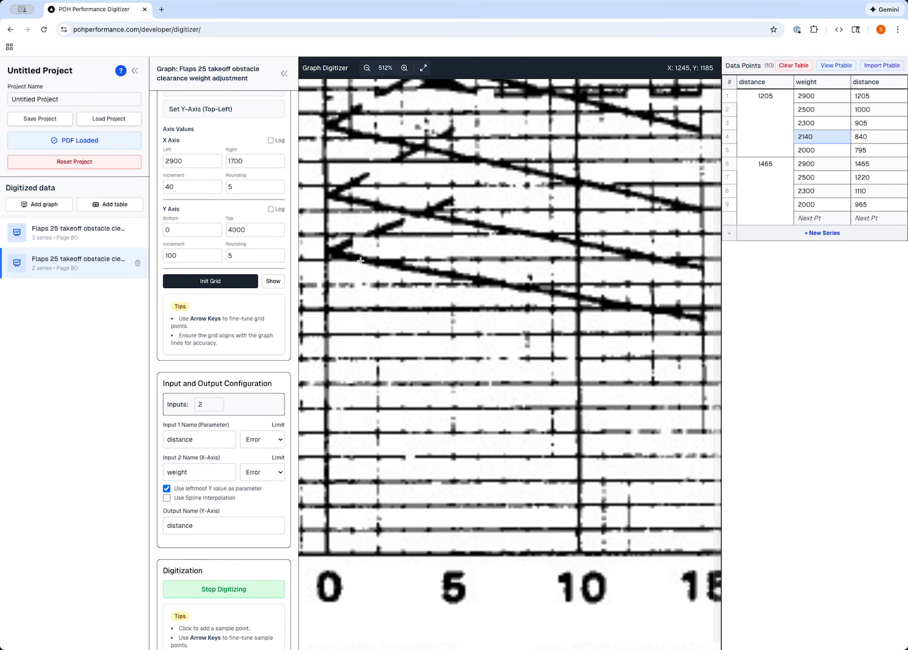
{"action": "scroll", "coordinate": [354, 255], "scroll_direction": "right", "scroll_amount": 2}
{"action": "scroll", "coordinate": [364, 258], "scroll_direction": "left", "scroll_amount": 5}
{"action": "scroll", "coordinate": [368, 260], "scroll_direction": "left", "scroll_amount": 1}
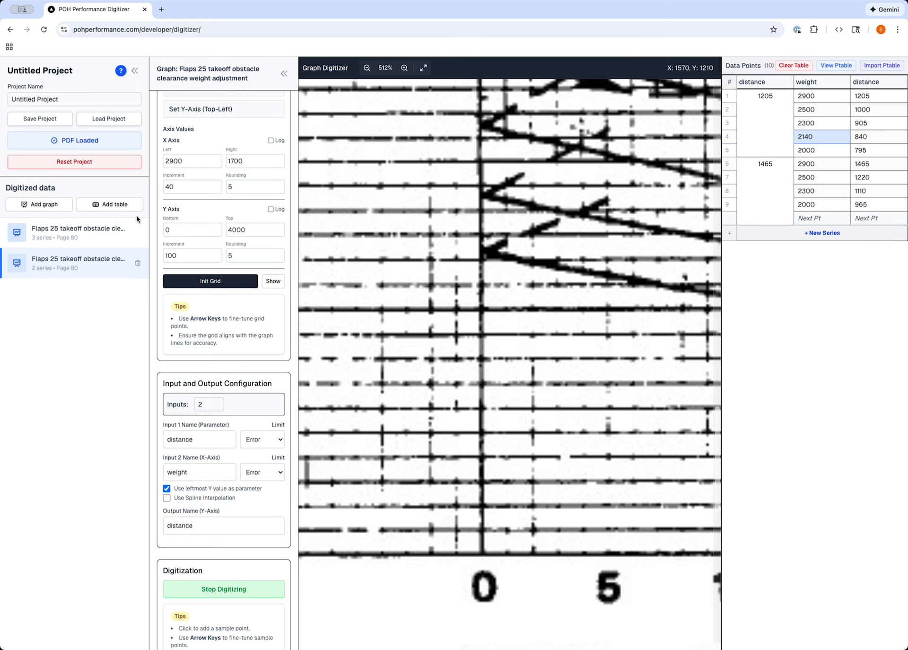
Add a new graph named "Flaps 25 takeoff obstacle clearance headwind adjustment", reusing the first graph's name as its beginning.
{"action": "left_click", "coordinate": [46, 205]}
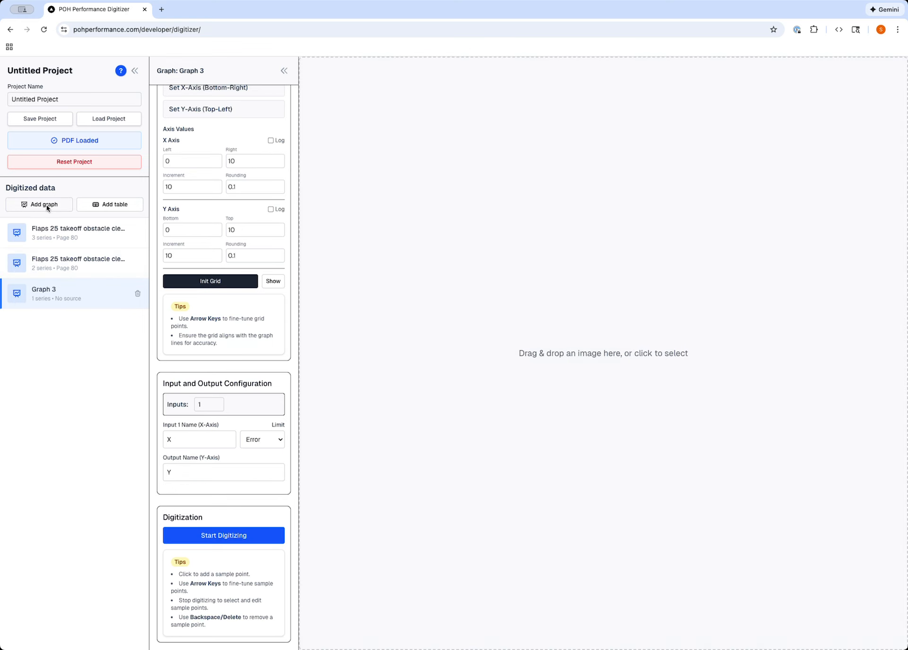
{"action": "double_click", "coordinate": [56, 232]}
{"action": "key", "text": "super+c"}
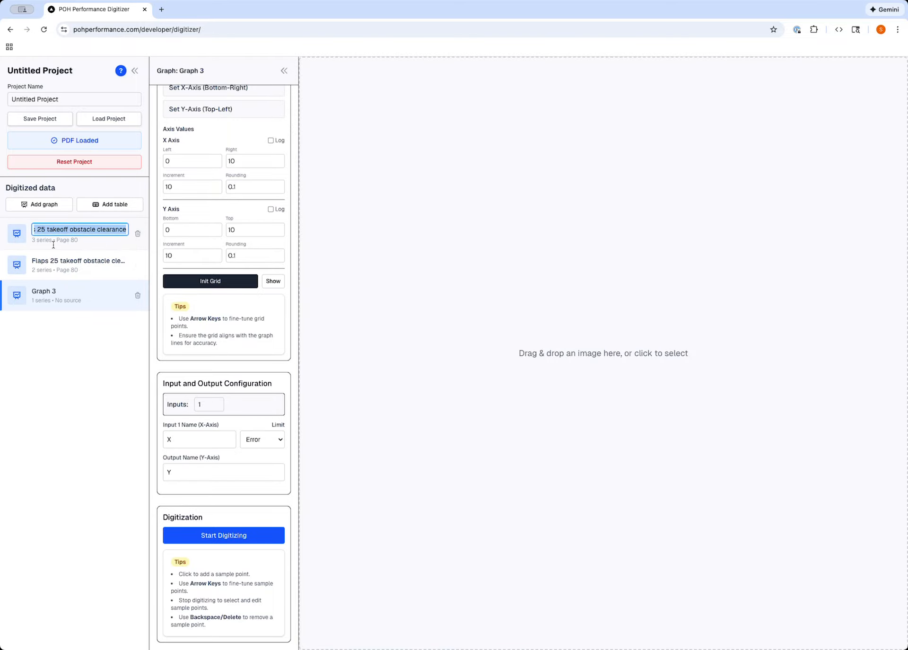
{"action": "double_click", "coordinate": [43, 289]}
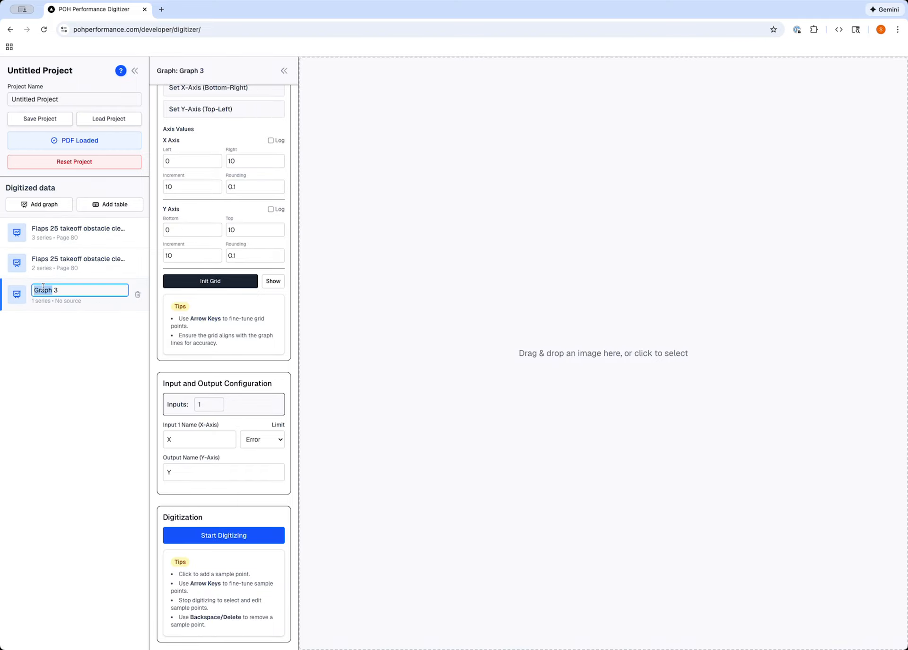
{"action": "triple_click", "coordinate": [43, 288]}
{"action": "key", "text": "super+v"}
{"action": "type", "text": "headwind adjustment"}
{"action": "key", "text": "Return"}
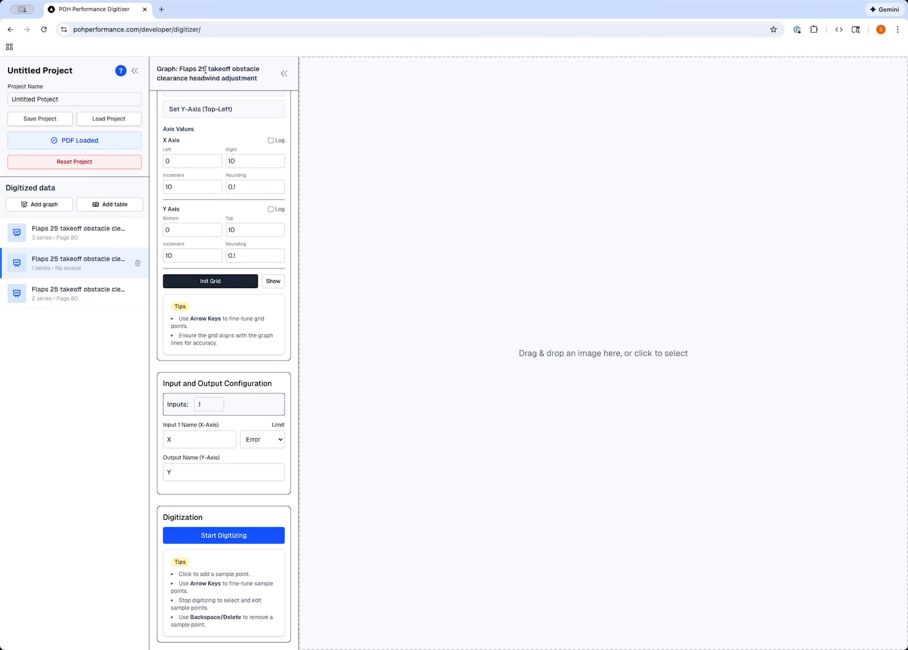
Reuse the source image of the "Flaps 25 takeoff obstacle clearance" graph for the headwind graph, without importing its calibration and grid state.
{"action": "scroll", "coordinate": [222, 150], "scroll_direction": "up", "scroll_amount": 4}
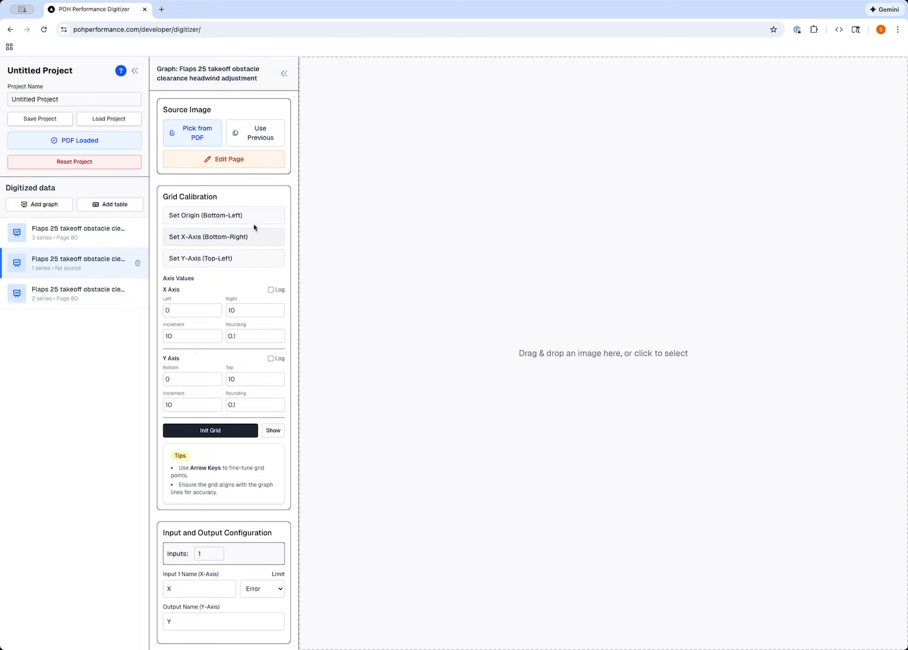
{"action": "left_click", "coordinate": [268, 137]}
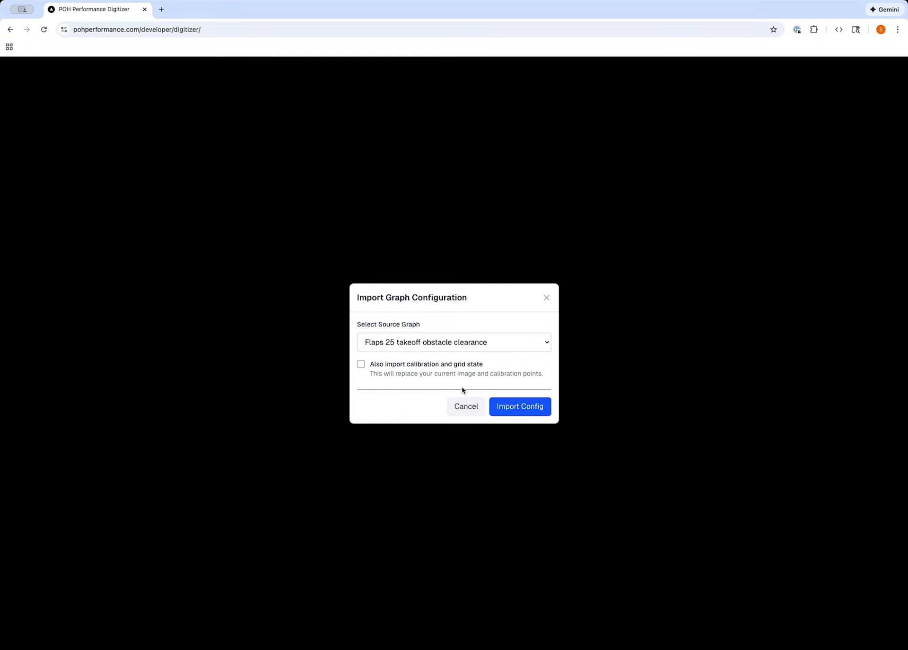
{"action": "left_click", "coordinate": [520, 419]}
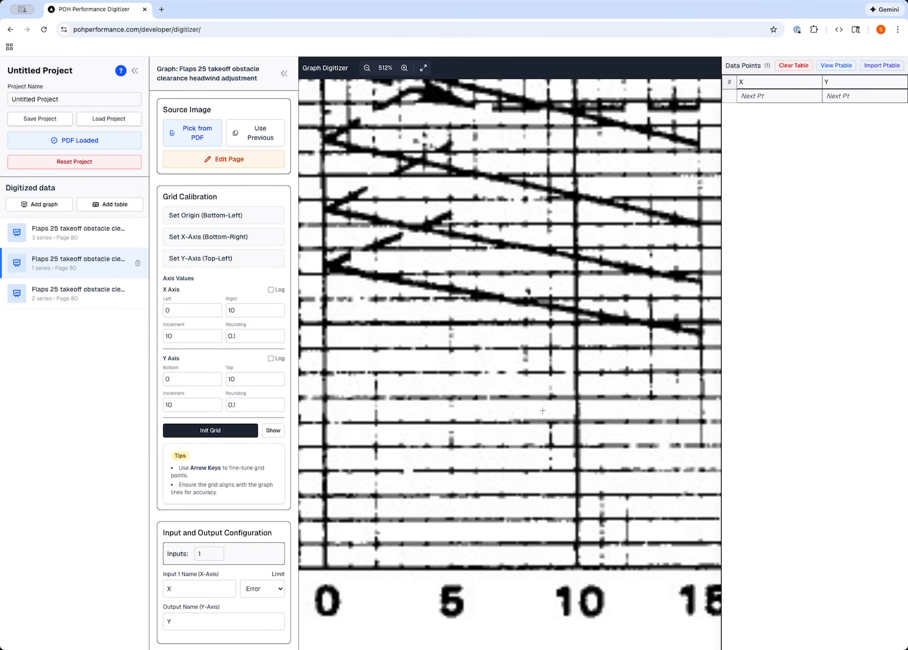
Calibrate the wind chart's baseline by placing the origin at 0 knots and the X-axis point at 15 knots.
{"action": "left_click", "coordinate": [203, 217]}
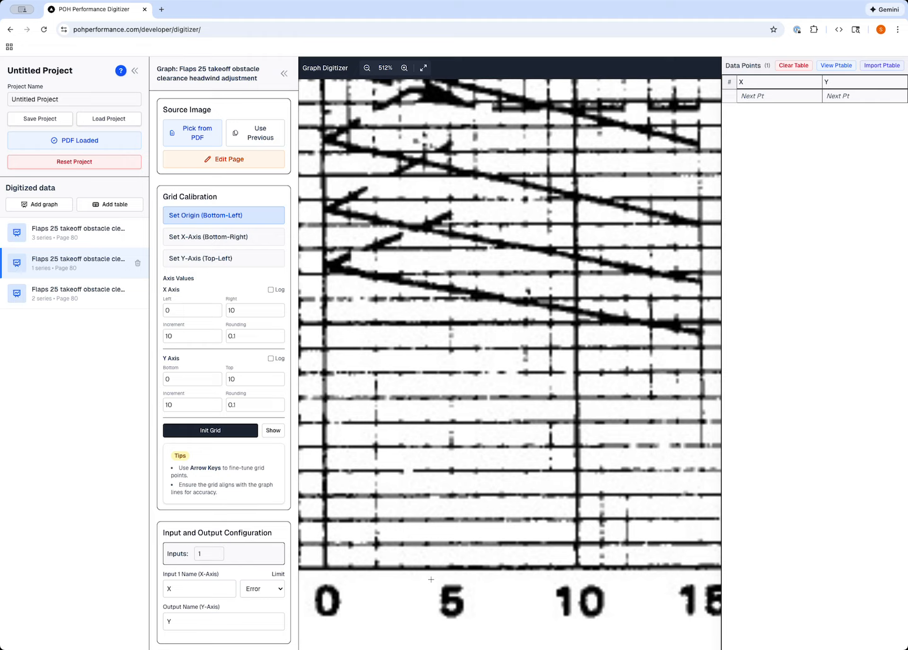
{"action": "left_click", "coordinate": [325, 567]}
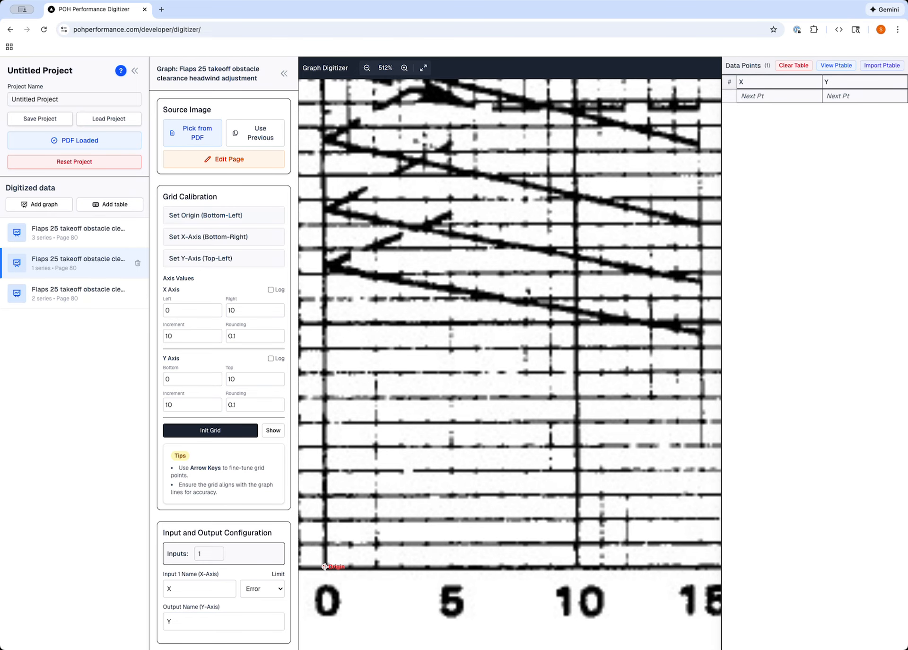
{"action": "left_click", "coordinate": [206, 237]}
{"action": "scroll", "coordinate": [602, 564], "scroll_direction": "right", "scroll_amount": 3}
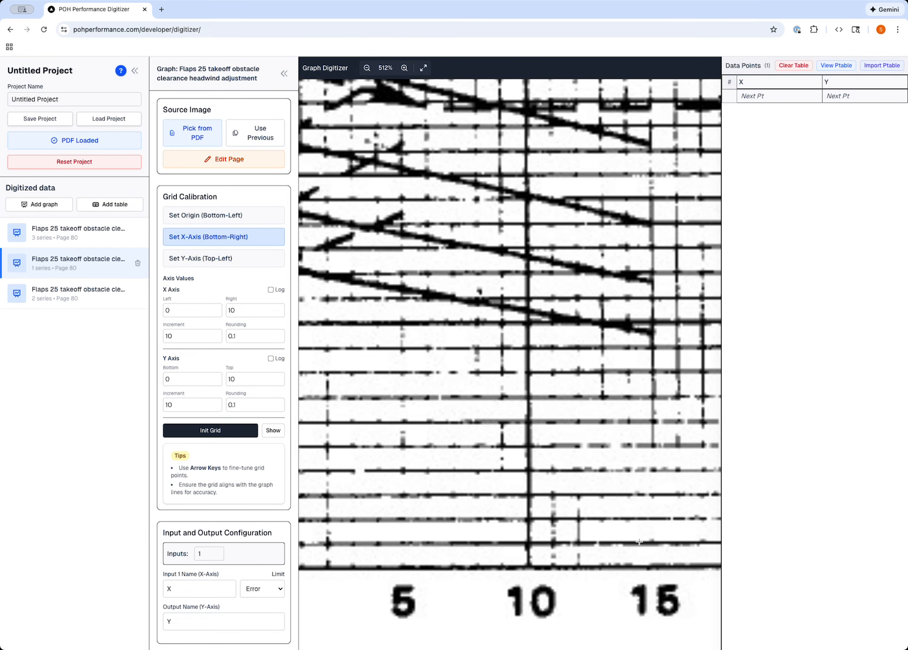
{"action": "left_click", "coordinate": [653, 566]}
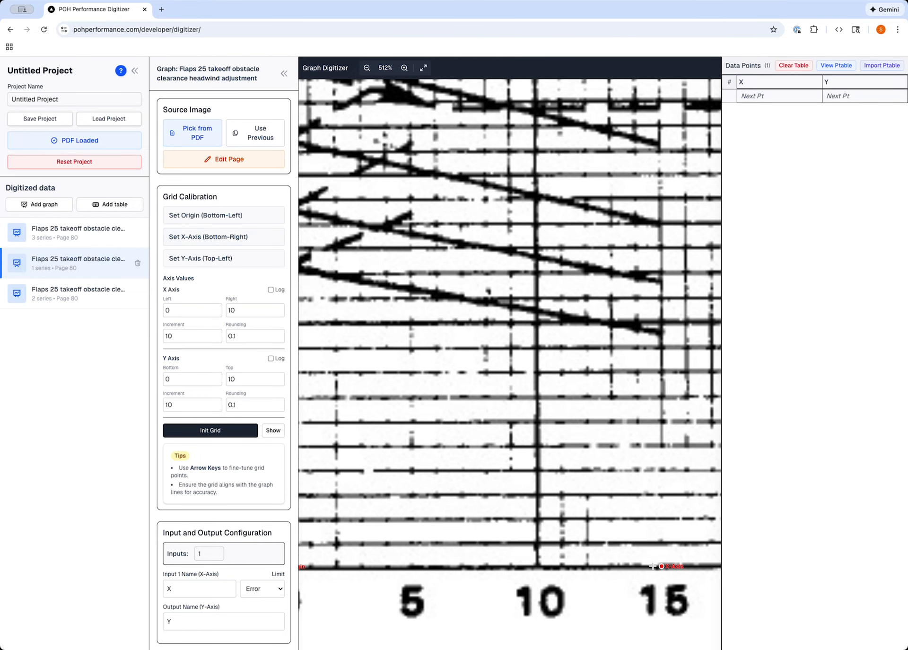
Place the Y-axis calibration point where the 0-knot reference line crosses the heavy horizontal grid line above the TAILWIND label.
{"action": "scroll", "coordinate": [653, 567], "scroll_direction": "up", "scroll_amount": 10}
{"action": "scroll", "coordinate": [653, 566], "scroll_direction": "up", "scroll_amount": 5}
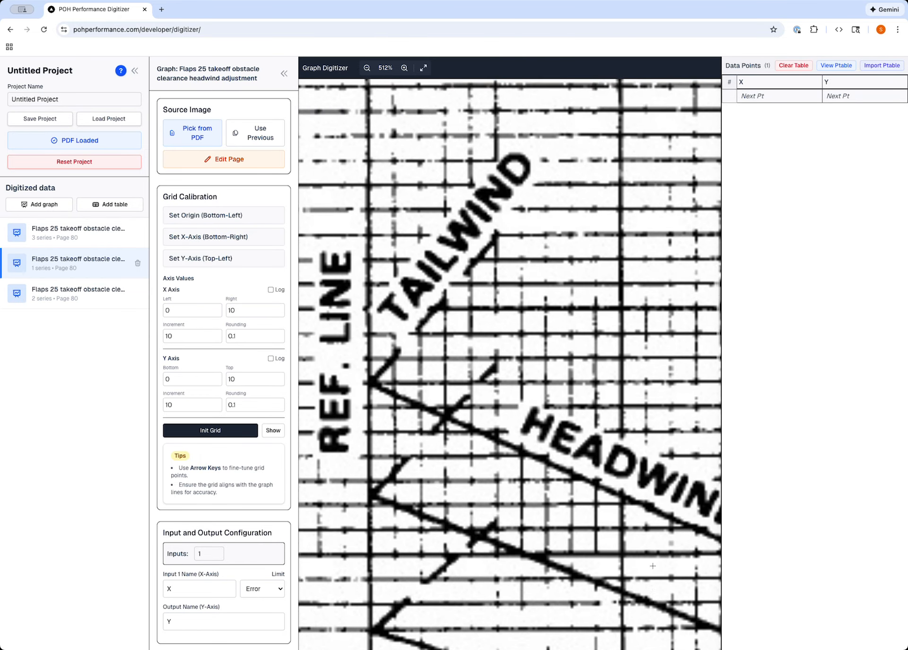
{"action": "scroll", "coordinate": [653, 566], "scroll_direction": "left", "scroll_amount": 10}
{"action": "scroll", "coordinate": [653, 565], "scroll_direction": "down", "scroll_amount": 5}
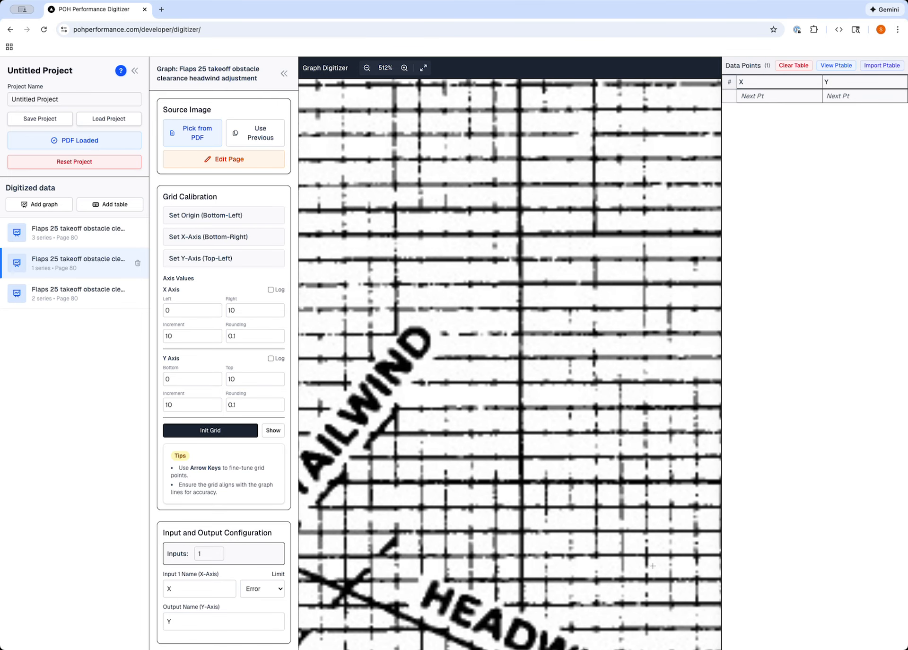
{"action": "scroll", "coordinate": [653, 566], "scroll_direction": "left", "scroll_amount": 3}
{"action": "scroll", "coordinate": [653, 566], "scroll_direction": "right", "scroll_amount": 8}
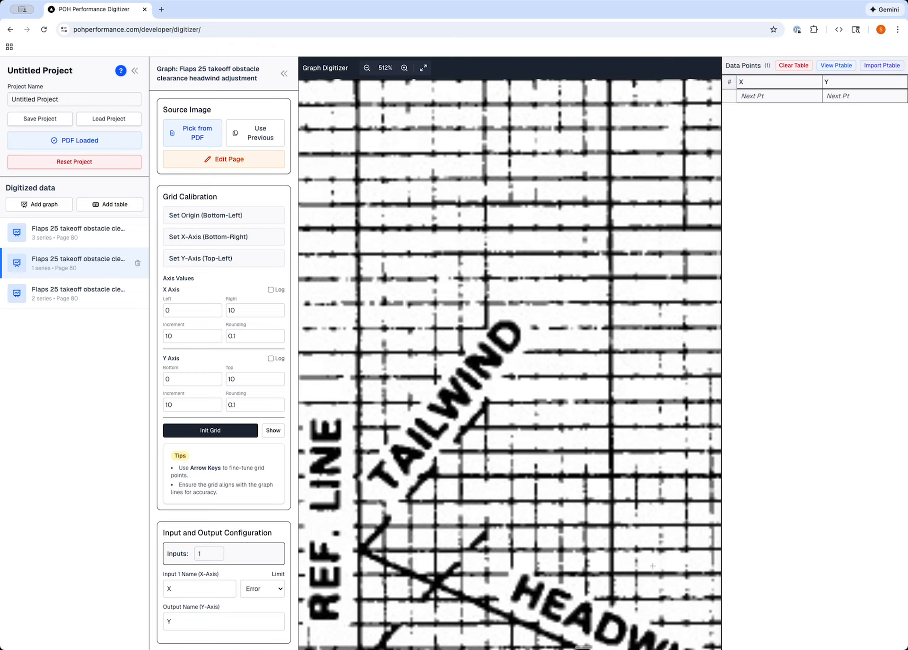
{"action": "scroll", "coordinate": [653, 566], "scroll_direction": "left", "scroll_amount": 4}
{"action": "scroll", "coordinate": [653, 566], "scroll_direction": "left", "scroll_amount": 4}
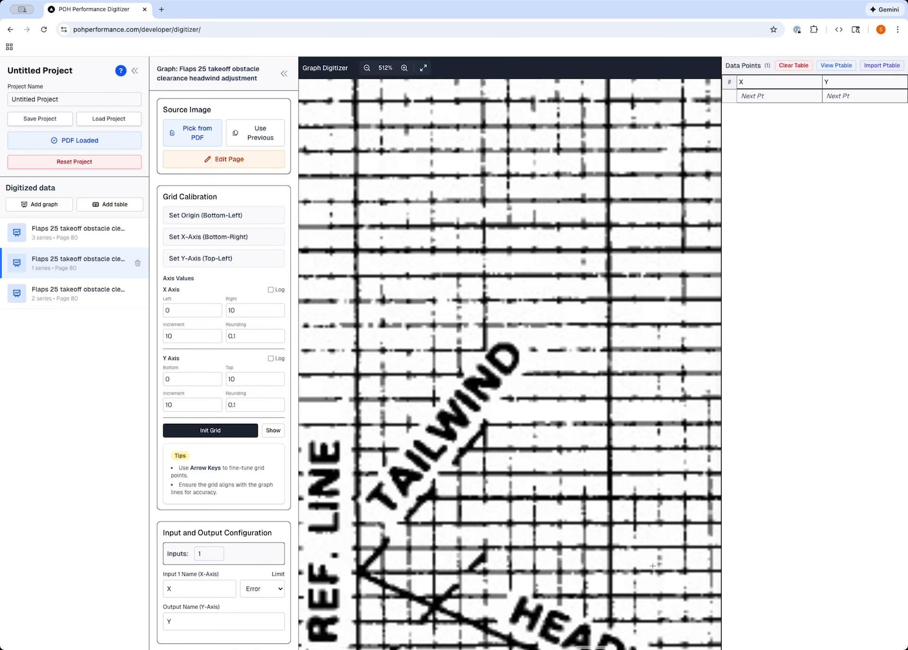
{"action": "left_click", "coordinate": [211, 262]}
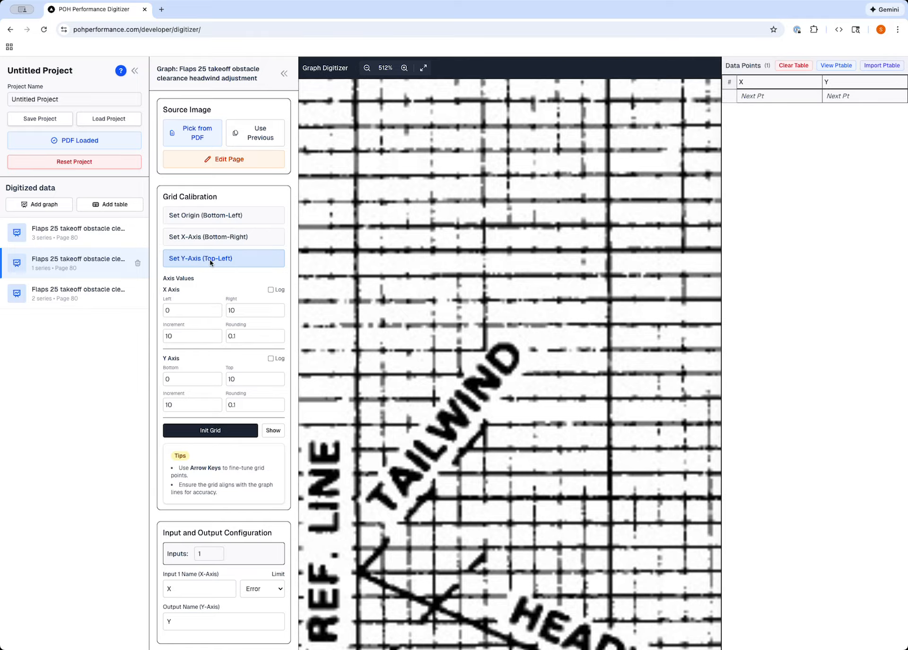
{"action": "left_click", "coordinate": [357, 251]}
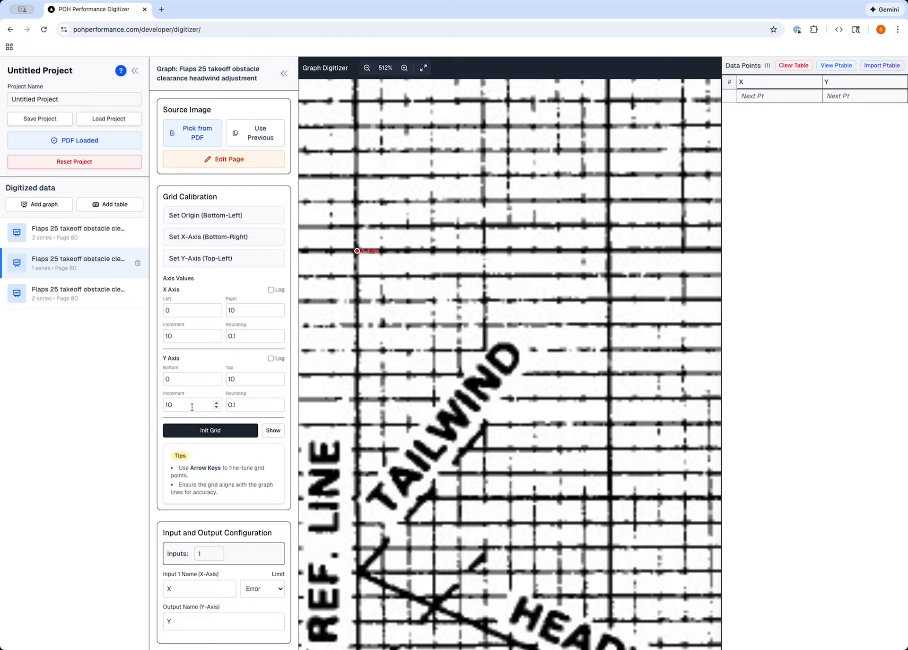
Set the X axis to end at 15 knots, with an increment of 5 and rounding of 1.
{"action": "left_click", "coordinate": [189, 309]}
{"action": "key", "text": "Tab"}
{"action": "type", "text": "15"}
{"action": "scroll", "coordinate": [451, 349], "scroll_direction": "down", "scroll_amount": 6}
{"action": "scroll", "coordinate": [451, 349], "scroll_direction": "down", "scroll_amount": 8}
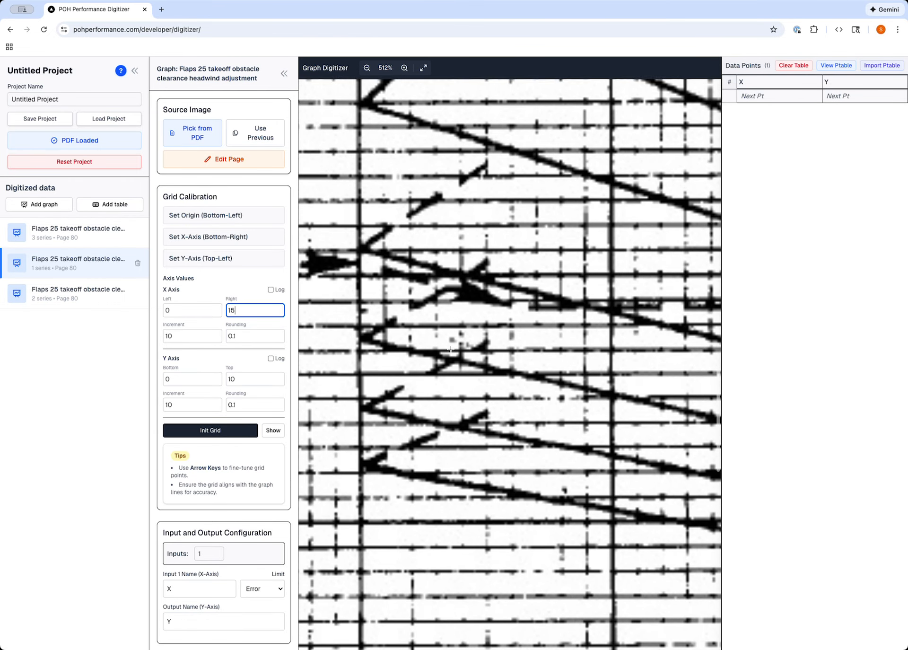
{"action": "scroll", "coordinate": [451, 349], "scroll_direction": "right", "scroll_amount": 3}
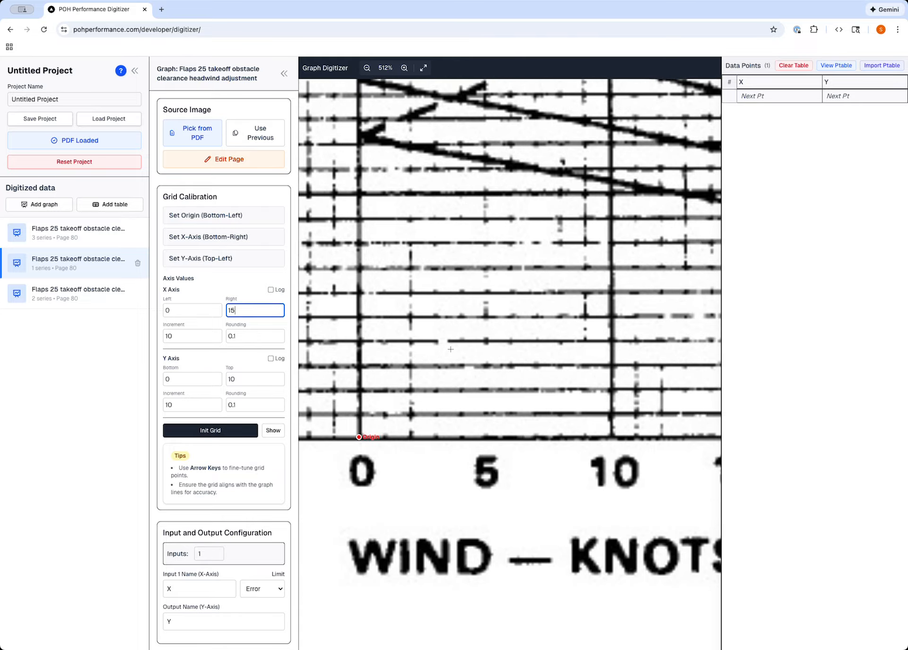
{"action": "scroll", "coordinate": [451, 349], "scroll_direction": "up", "scroll_amount": 1}
{"action": "scroll", "coordinate": [450, 349], "scroll_direction": "left", "scroll_amount": 1}
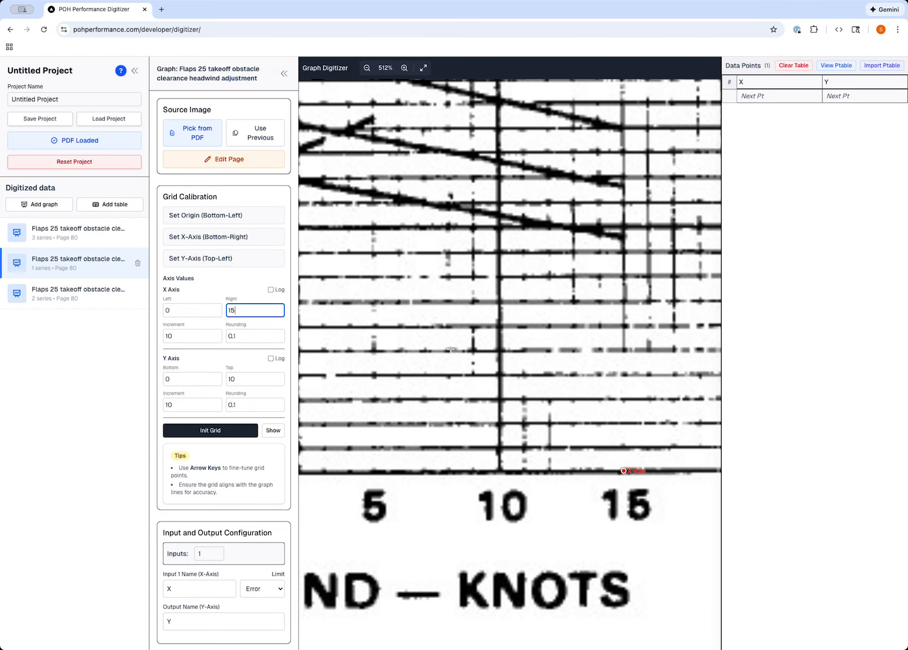
{"action": "scroll", "coordinate": [451, 349], "scroll_direction": "left", "scroll_amount": 1}
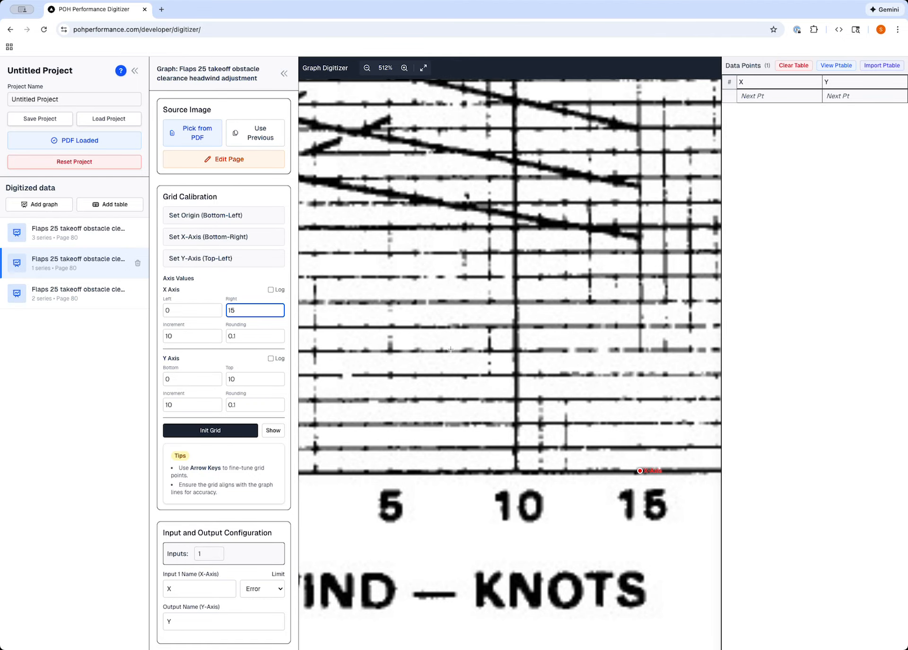
{"action": "left_click", "coordinate": [182, 336]}
{"action": "key", "text": "BackSpace"}
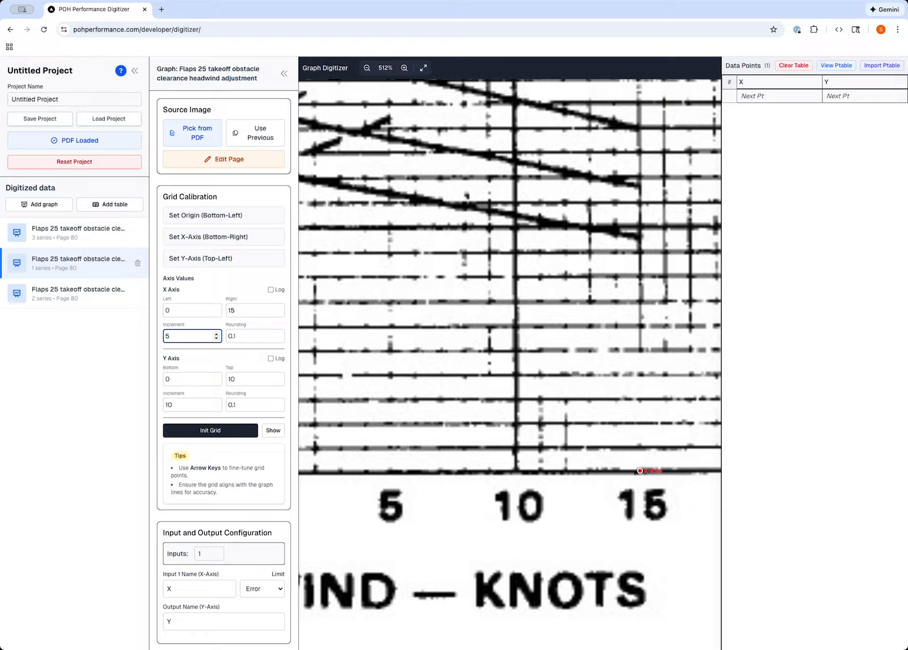
{"action": "left_click", "coordinate": [253, 337]}
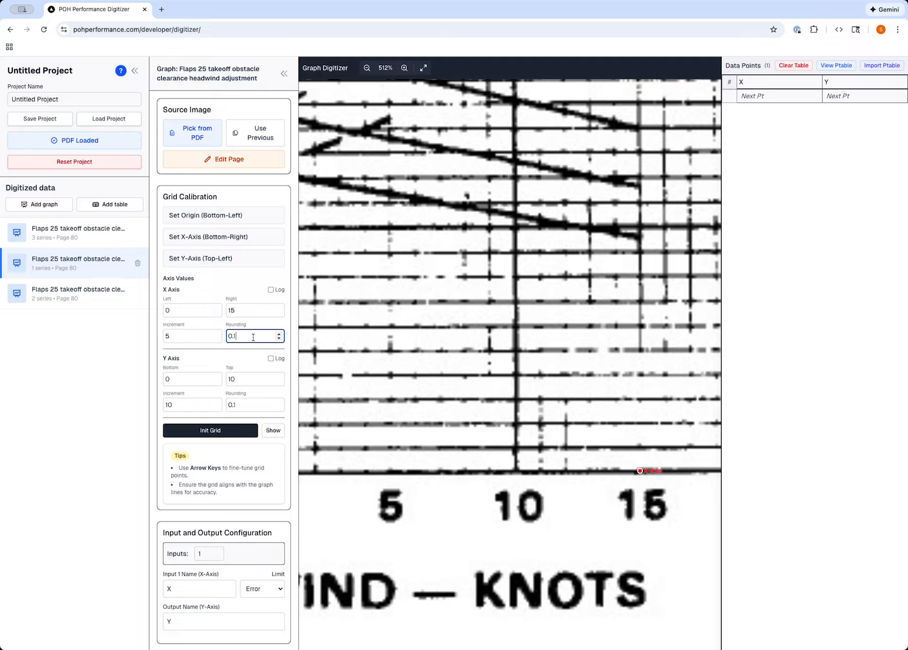
{"action": "key", "text": "BackSpace"}
{"action": "key", "text": "BackSpace"}
{"action": "key", "text": "BackSpace"}
Set the Y axis top to 5000, increment to 100 and rounding to 5, and initialize the grid.
{"action": "scroll", "coordinate": [452, 395], "scroll_direction": "up", "scroll_amount": 8}
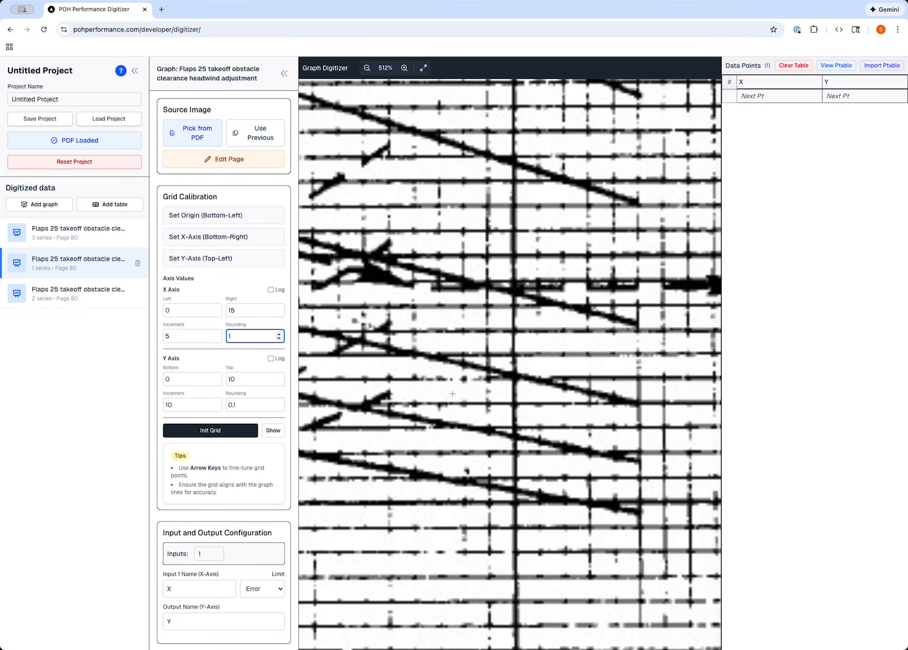
{"action": "left_click", "coordinate": [248, 379]}
{"action": "key", "text": "ctrl+a"}
{"action": "type", "text": "4"}
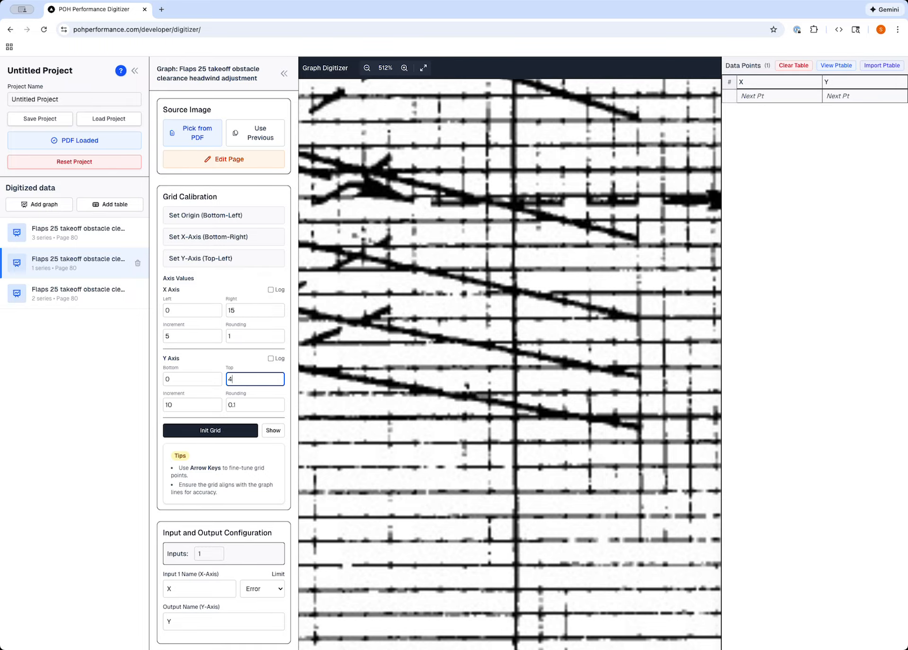
{"action": "type", "text": "5000"}
{"action": "left_click", "coordinate": [191, 405]}
{"action": "left_click", "coordinate": [242, 402]}
{"action": "key", "text": "BackSpace"}
{"action": "key", "text": "BackSpace"}
{"action": "key", "text": "BackSpace"}
{"action": "type", "text": "5"}
{"action": "left_click", "coordinate": [211, 430]}
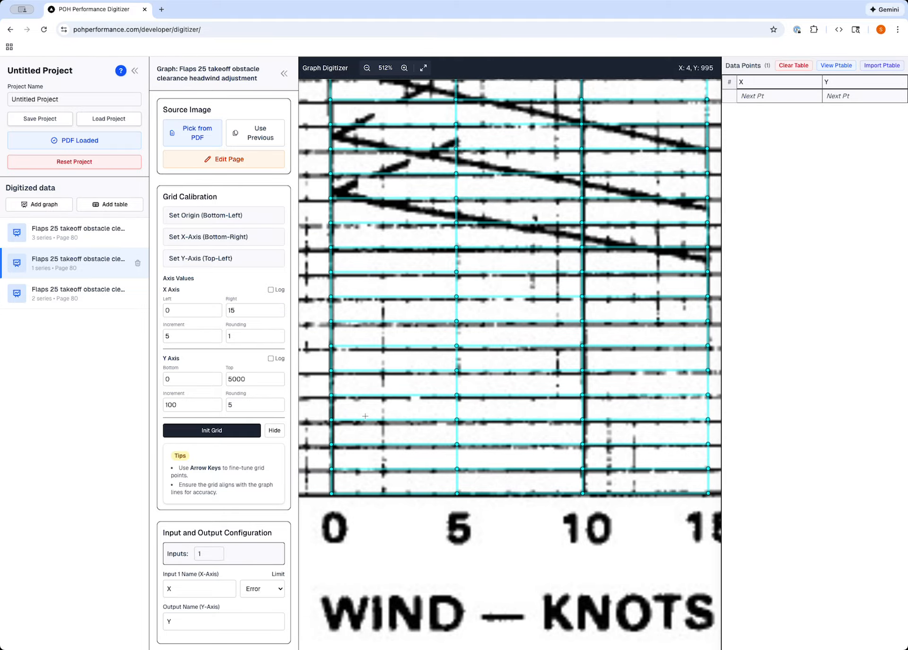
Nudge the grid's origin corner slightly right and down onto the chart's intersection of the 0-knot line and baseline.
{"action": "left_click", "coordinate": [332, 495]}
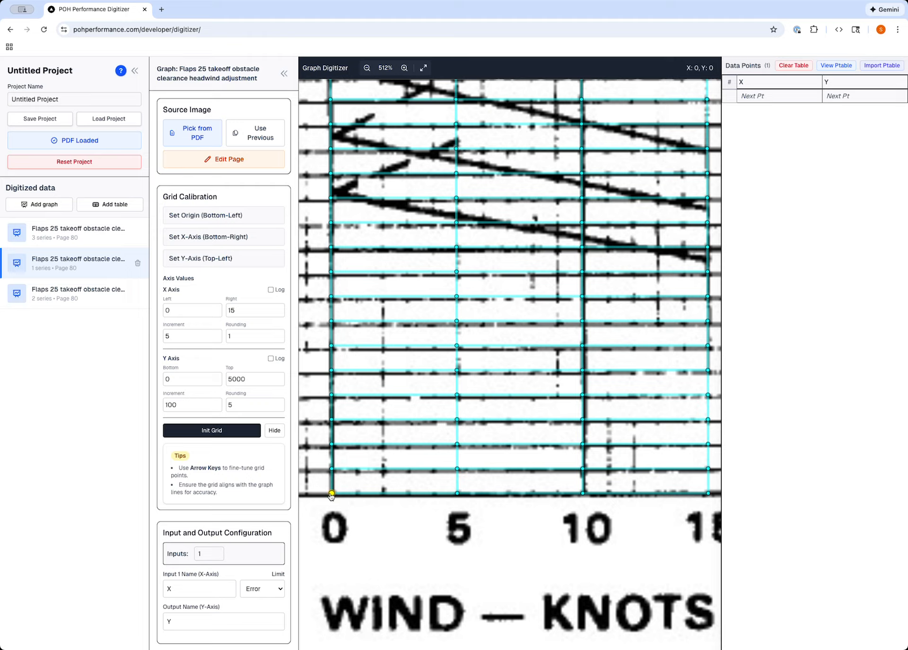
{"action": "key", "text": "Right"}
{"action": "key", "text": "Down"}
{"action": "key", "text": "Down"}
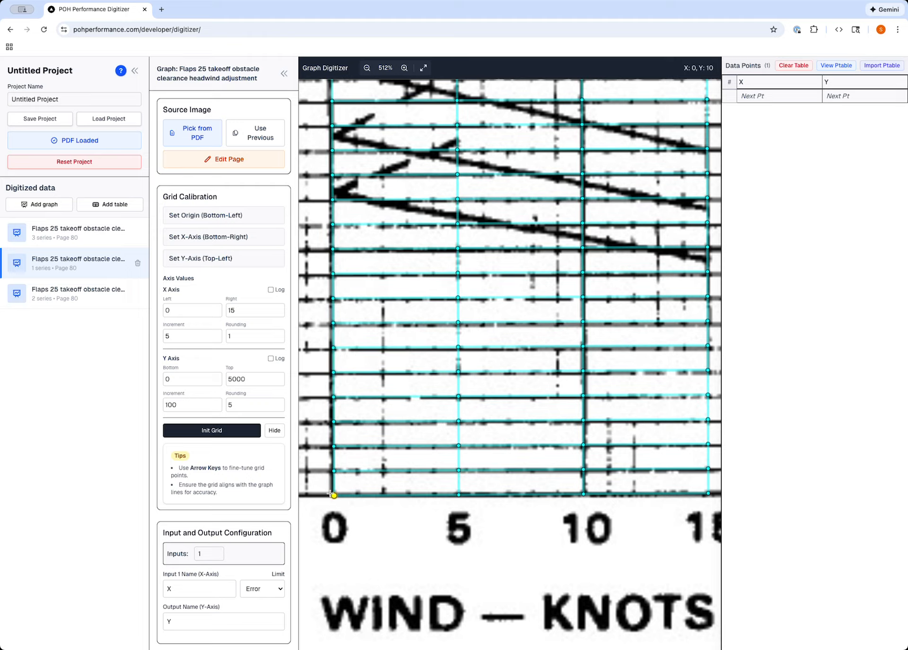
Fine-tune the grid's bottom edge by aligning its origin and 10-knot point with the chart's baseline intersections.
{"action": "key", "text": "Left"}
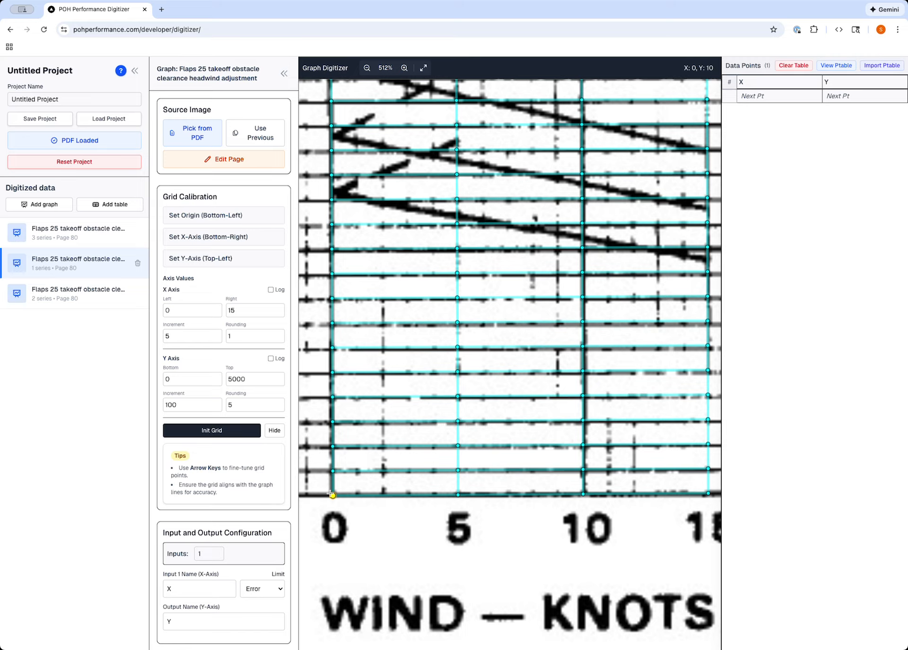
{"action": "left_click", "coordinate": [584, 495]}
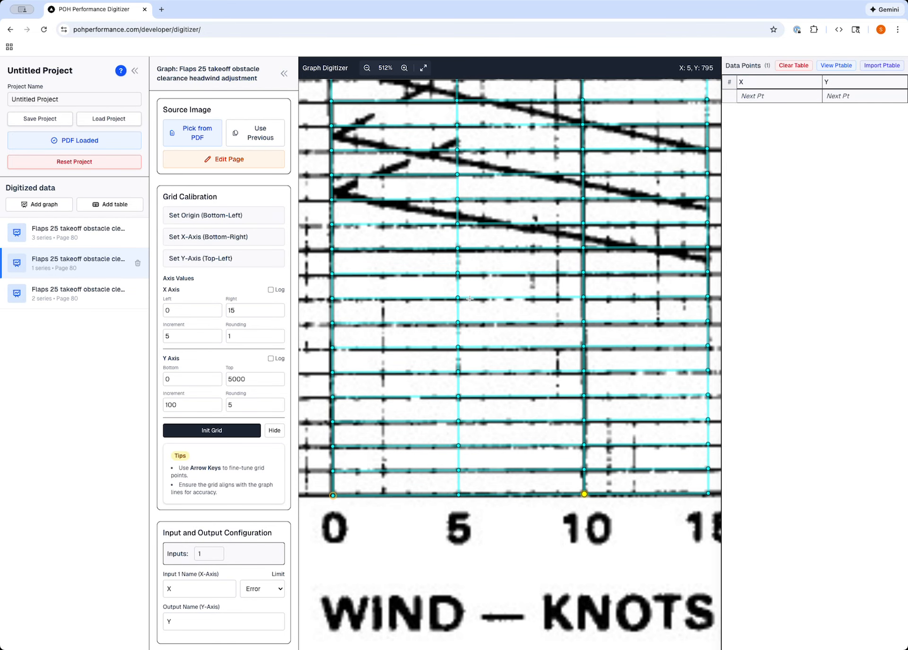
Align the grid's 0-knot corner at Y 5000 with the chart intersection above the TAILWIND label.
{"action": "scroll", "coordinate": [470, 299], "scroll_direction": "up", "scroll_amount": 5}
{"action": "scroll", "coordinate": [470, 298], "scroll_direction": "up", "scroll_amount": 10}
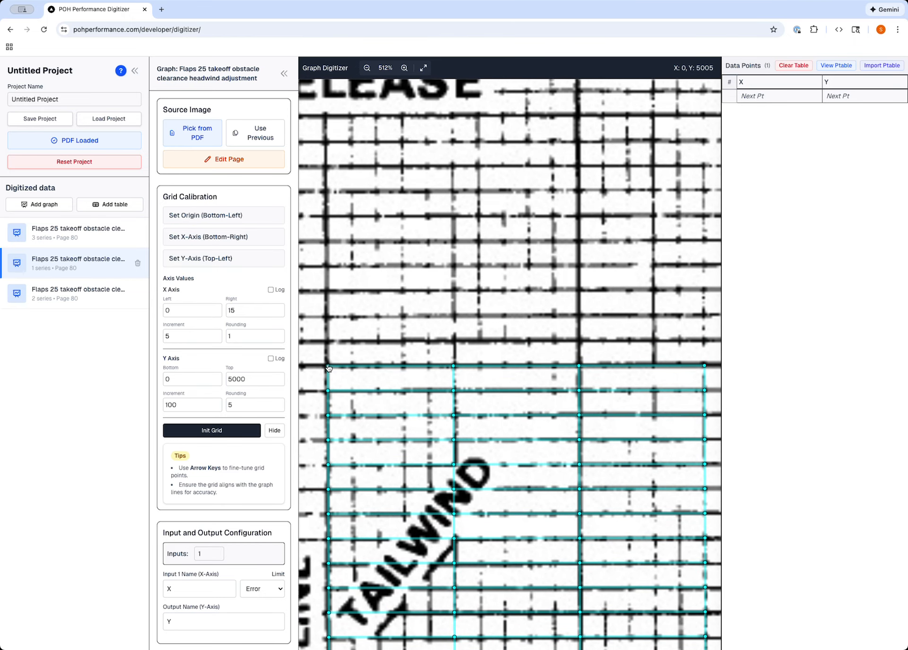
{"action": "left_click_drag", "start_coordinate": [329, 366], "coordinate": [328, 365]}
{"action": "key", "text": "Down"}
{"action": "key", "text": "Down"}
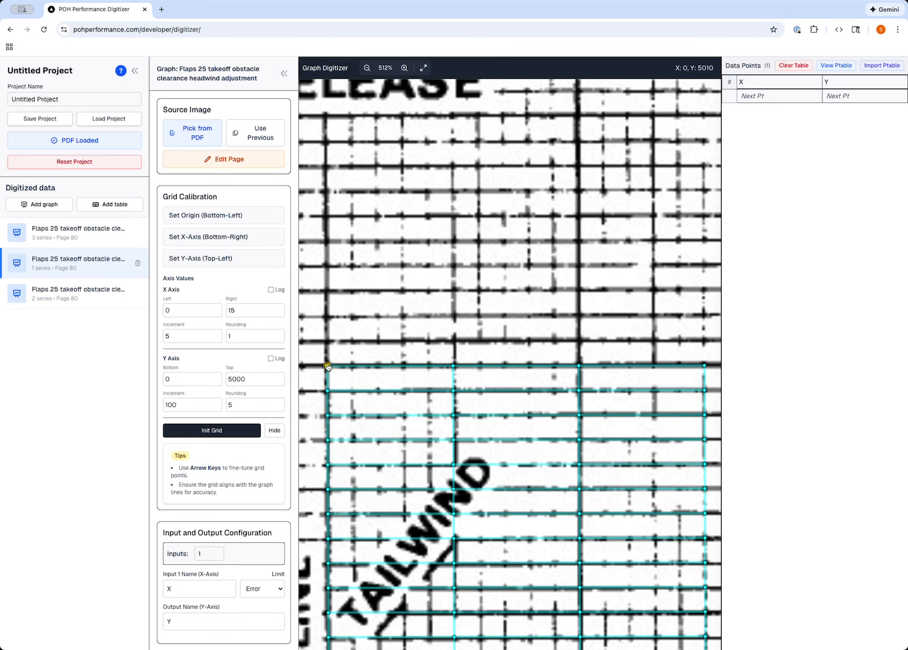
{"action": "key", "text": "Up"}
{"action": "key", "text": "Up"}
{"action": "key", "text": "Down"}
{"action": "key", "text": "Right"}
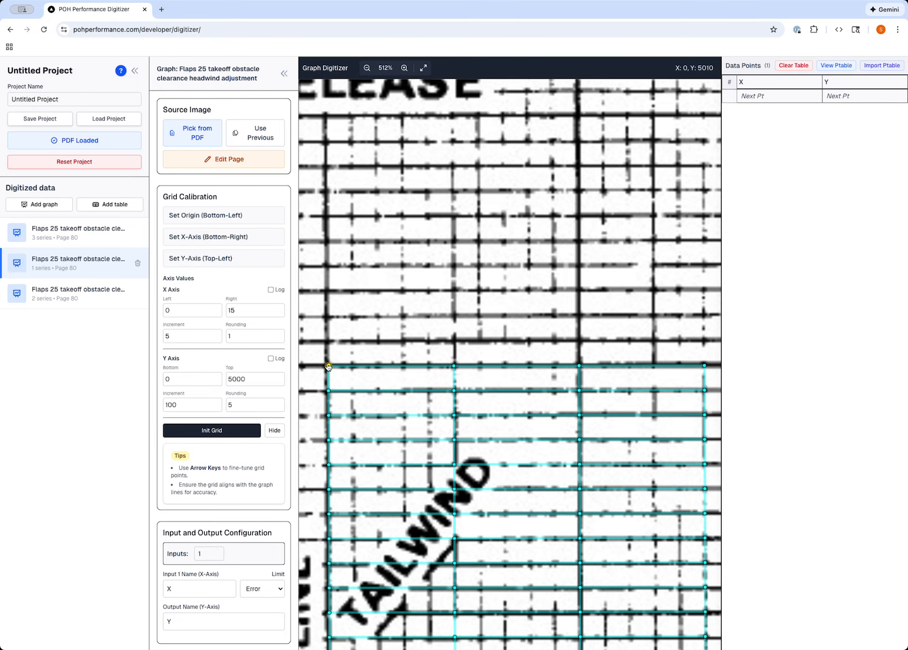
{"action": "key", "text": "Right"}
{"action": "key", "text": "Left"}
Align the grid's 15-knot corner at Y 5000 and its 10-knot point at Y 3600 with the chart lines.
{"action": "scroll", "coordinate": [614, 369], "scroll_direction": "right", "scroll_amount": 5}
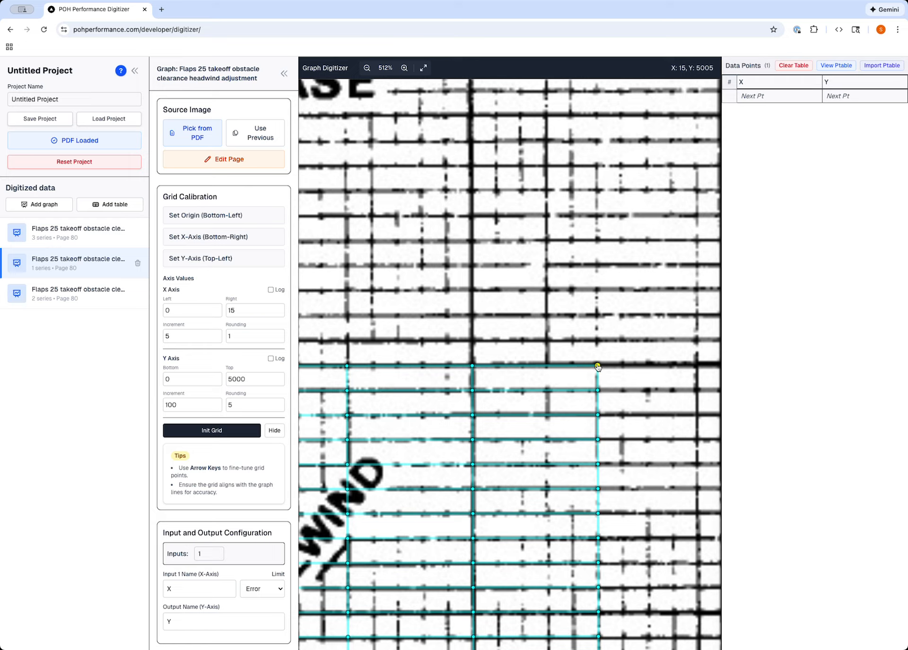
{"action": "left_click_drag", "start_coordinate": [598, 366], "coordinate": [597, 366]}
{"action": "scroll", "coordinate": [598, 367], "scroll_direction": "down", "scroll_amount": 1}
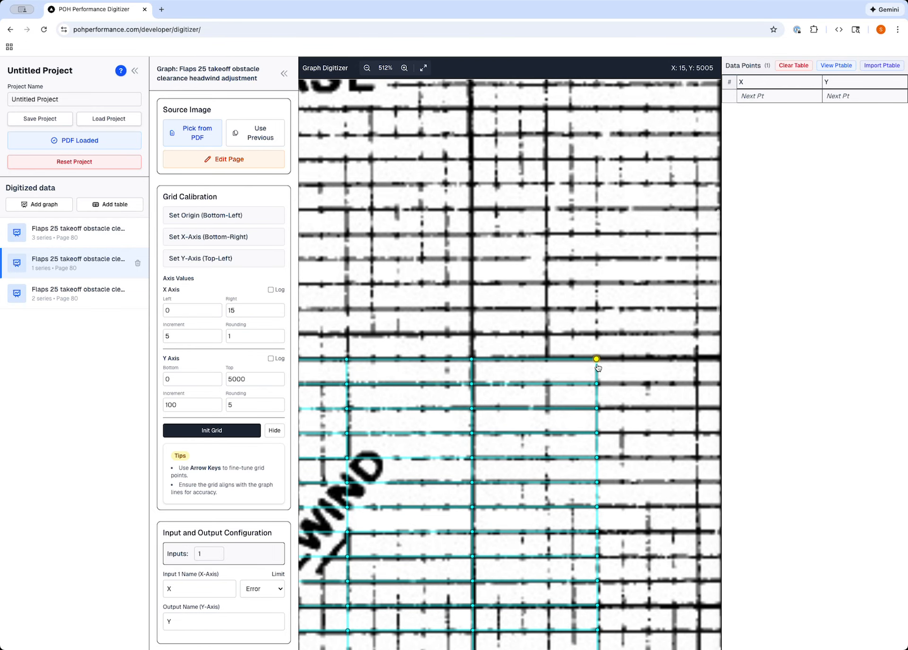
{"action": "scroll", "coordinate": [599, 367], "scroll_direction": "down", "scroll_amount": 10}
{"action": "scroll", "coordinate": [599, 367], "scroll_direction": "left", "scroll_amount": 2}
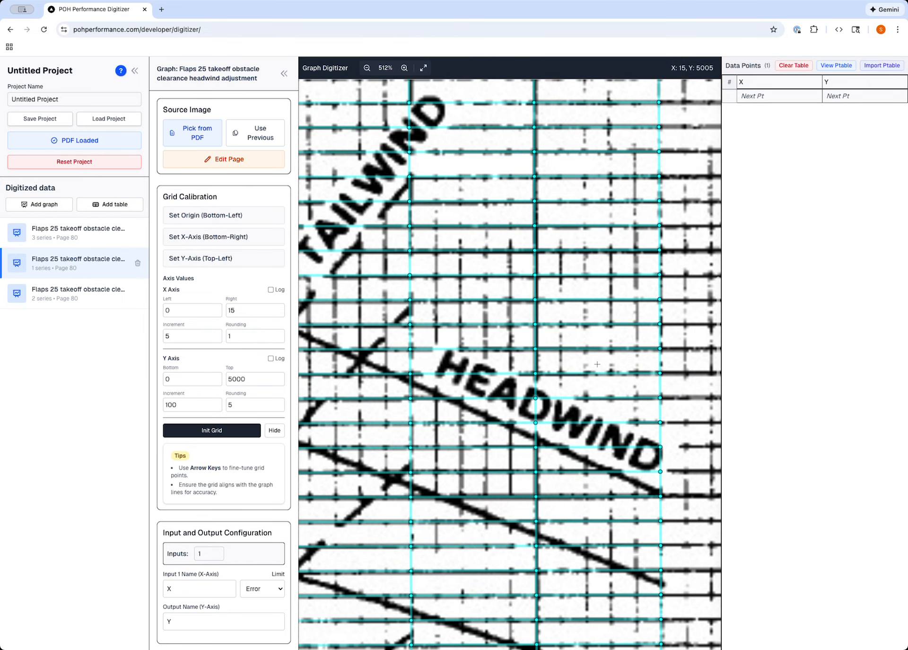
{"action": "scroll", "coordinate": [598, 364], "scroll_direction": "down", "scroll_amount": 2}
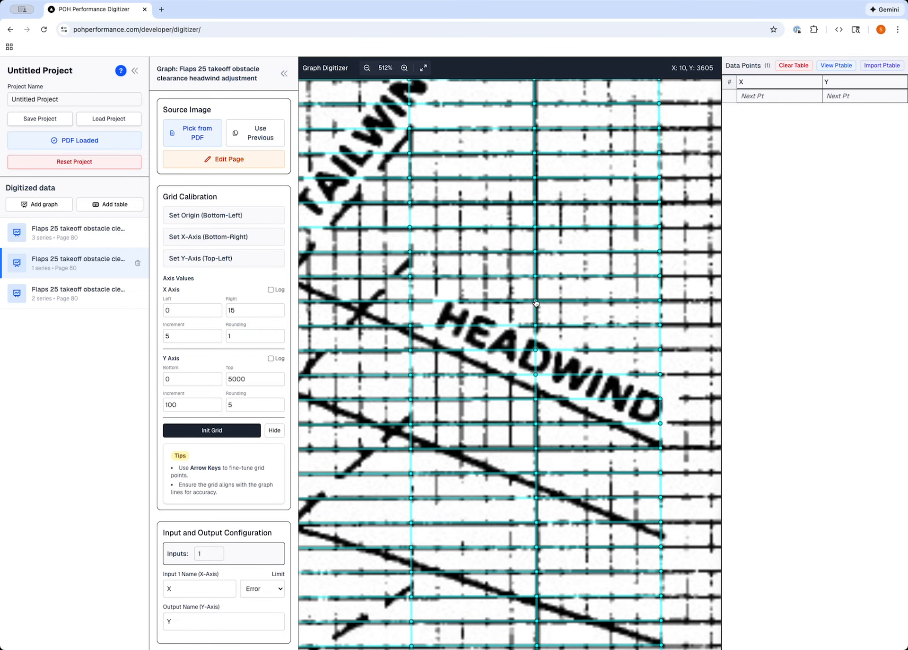
{"action": "left_click_drag", "start_coordinate": [535, 302], "coordinate": [537, 302]}
{"action": "scroll", "coordinate": [537, 302], "scroll_direction": "right", "scroll_amount": 2}
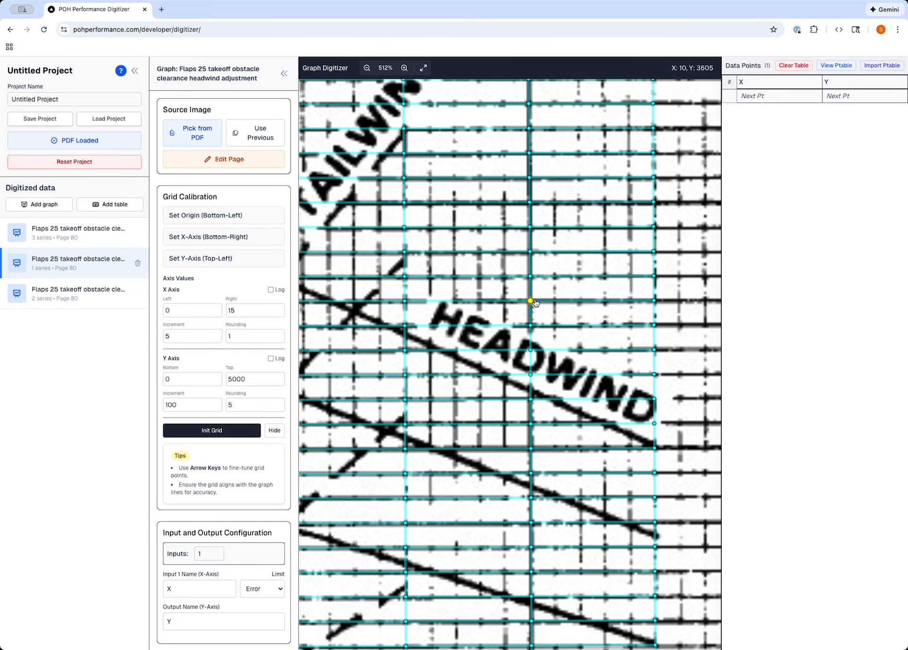
Align the 10-knot and 15-knot grid points at Y 1400 with the chart lines, nudging the 10-knot point slightly down.
{"action": "scroll", "coordinate": [535, 301], "scroll_direction": "down", "scroll_amount": 10}
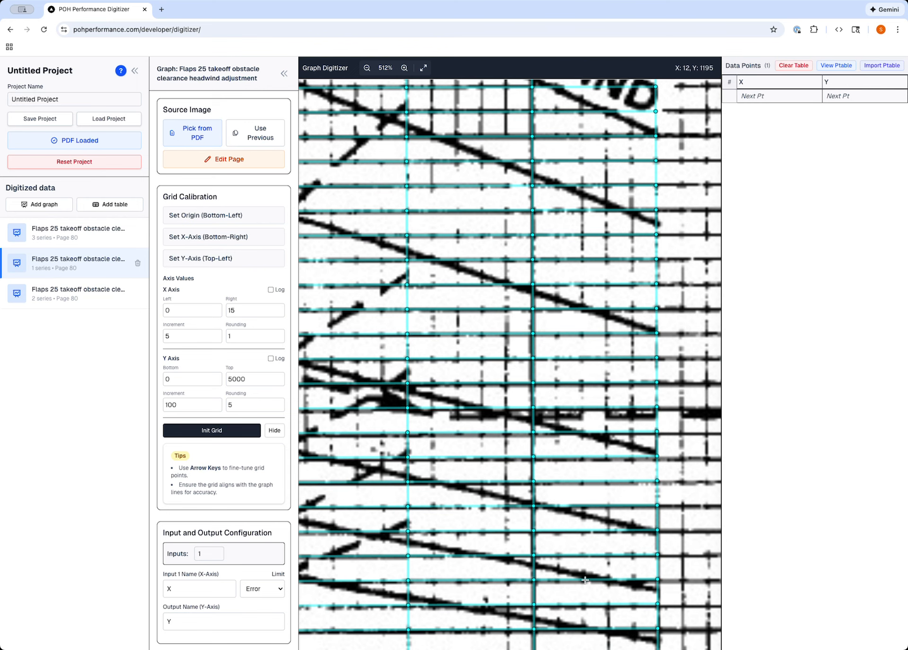
{"action": "left_click", "coordinate": [534, 530]}
{"action": "key", "text": "Down"}
{"action": "key", "text": "Down"}
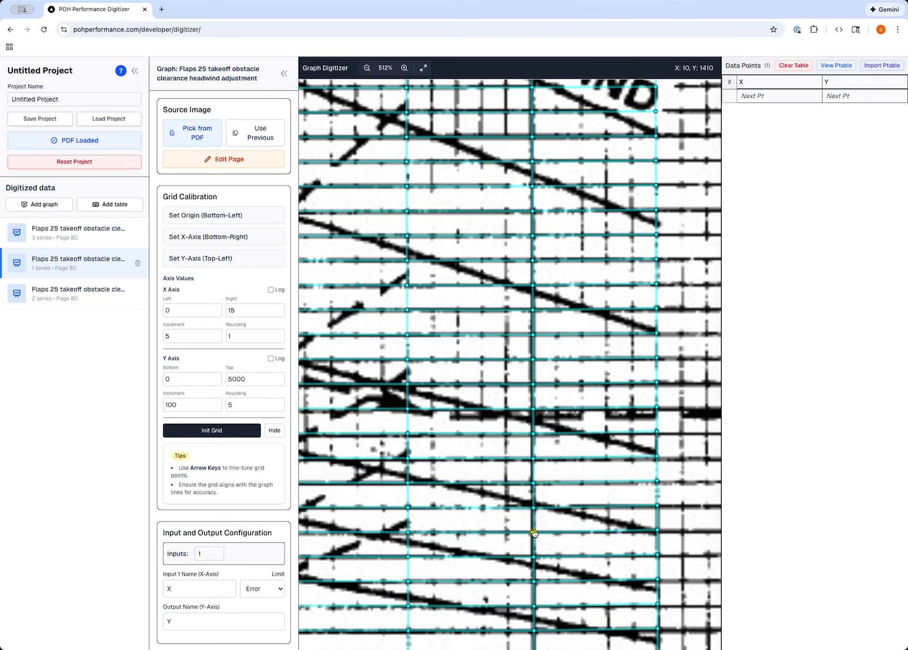
{"action": "left_click", "coordinate": [657, 530]}
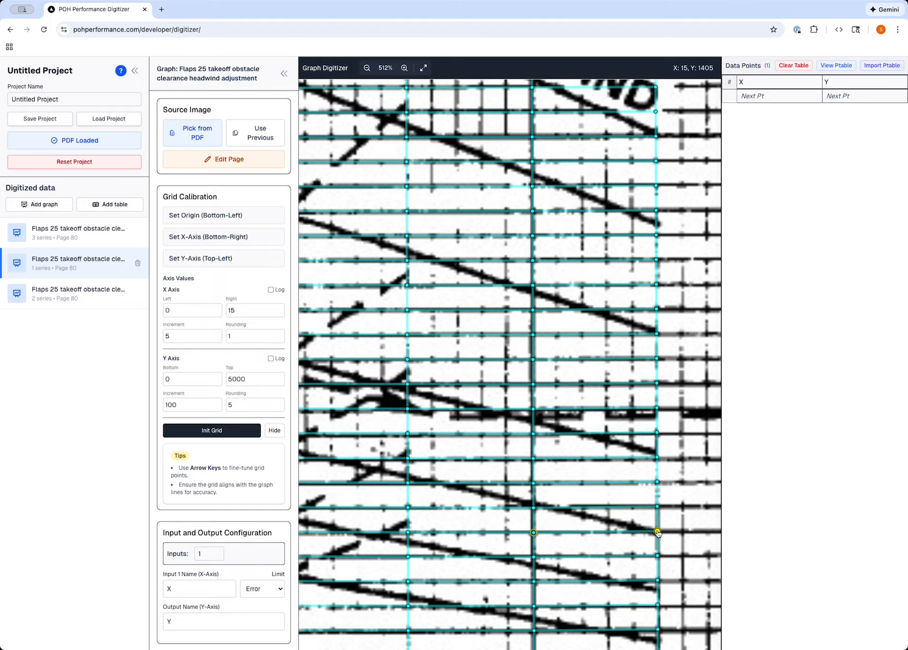
Nudge the 0-knot grid points at Y 1400 and Y 1900 onto the chart's horizontal lines.
{"action": "scroll", "coordinate": [659, 533], "scroll_direction": "left", "scroll_amount": 1}
{"action": "scroll", "coordinate": [659, 533], "scroll_direction": "left", "scroll_amount": 5}
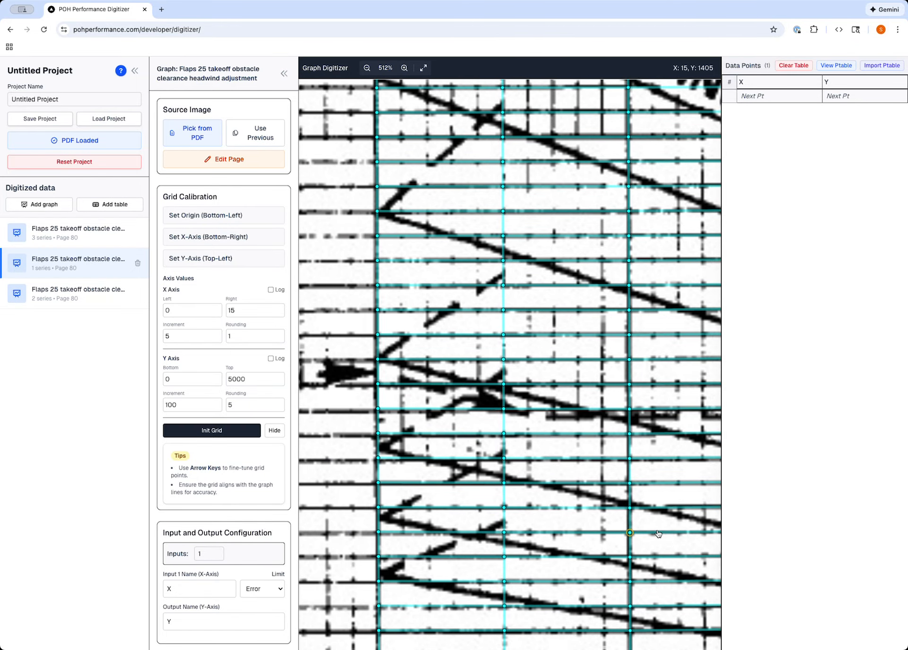
{"action": "left_click", "coordinate": [411, 533]}
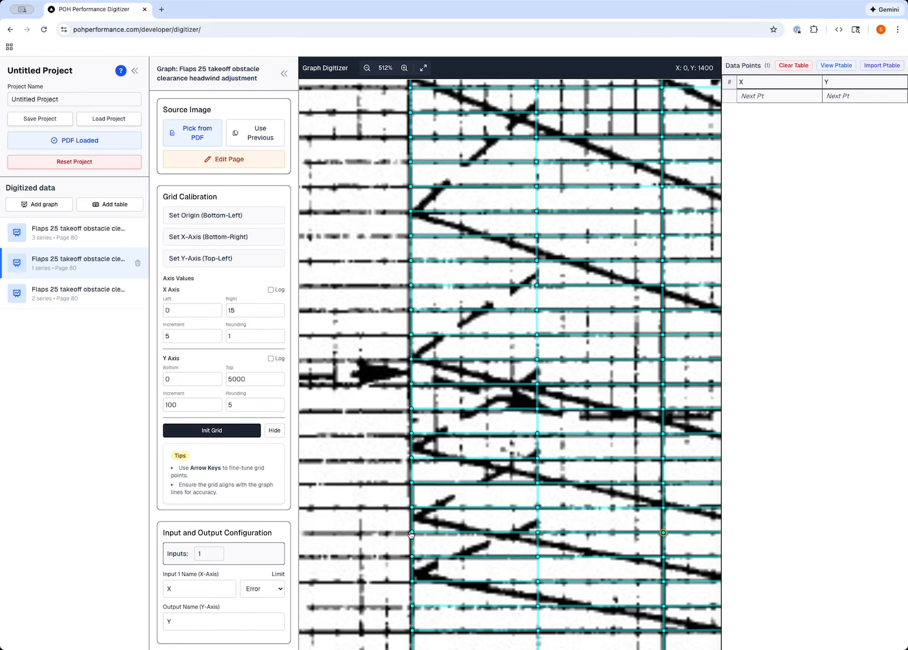
{"action": "key", "text": "Down"}
{"action": "key", "text": "Right"}
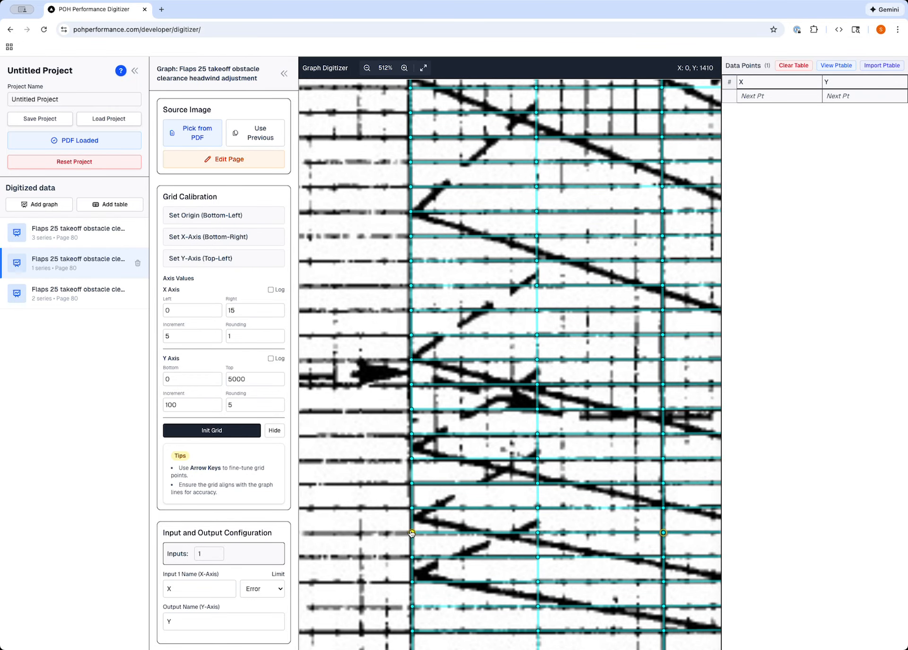
{"action": "key", "text": "Down"}
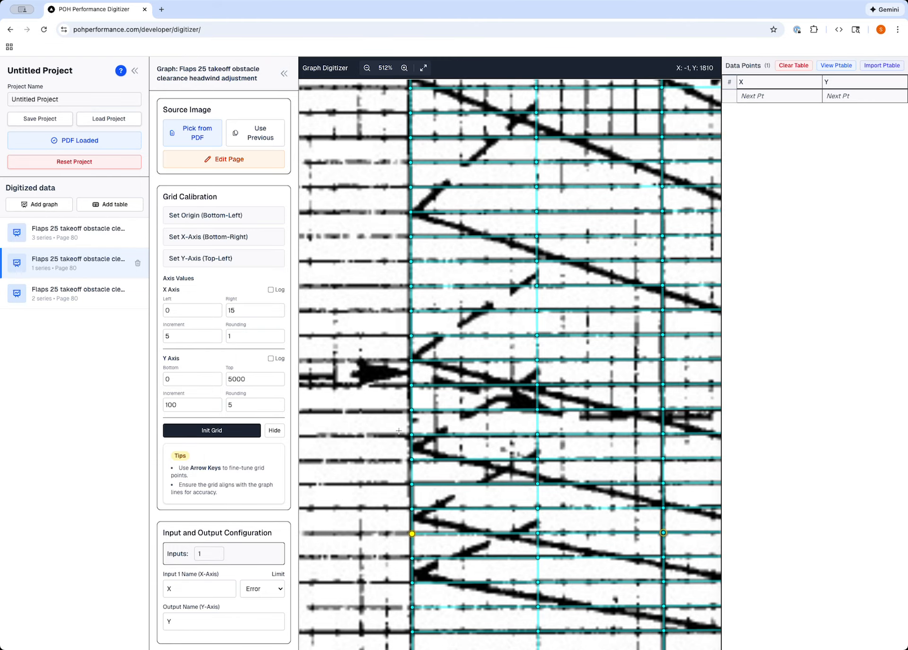
{"action": "left_click", "coordinate": [412, 410]}
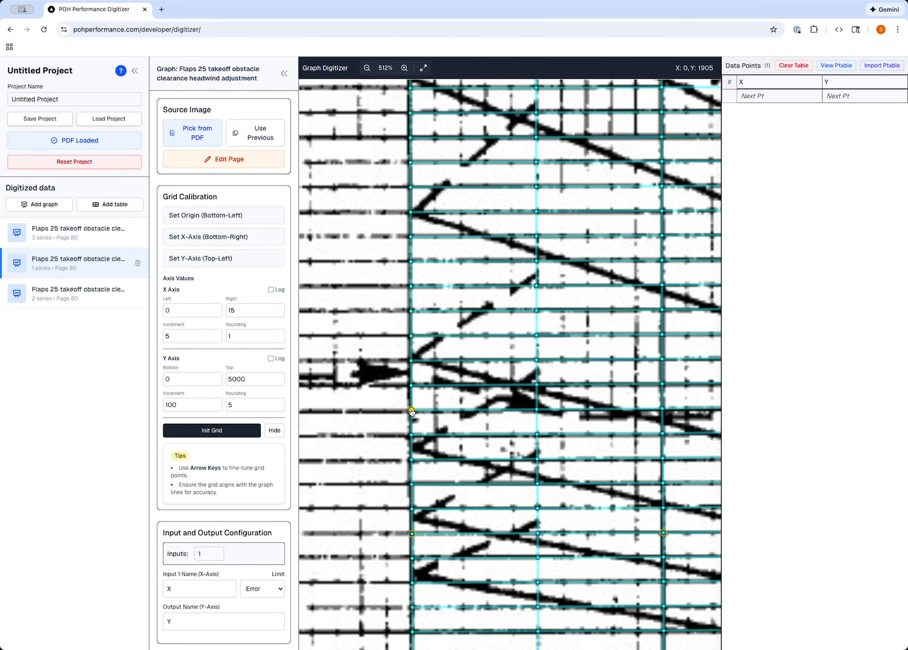
{"action": "key", "text": "Down"}
Check the grid alignment down to the wind-axis baseline and hide the headwind graph's grid overlay.
{"action": "scroll", "coordinate": [411, 410], "scroll_direction": "left", "scroll_amount": 1}
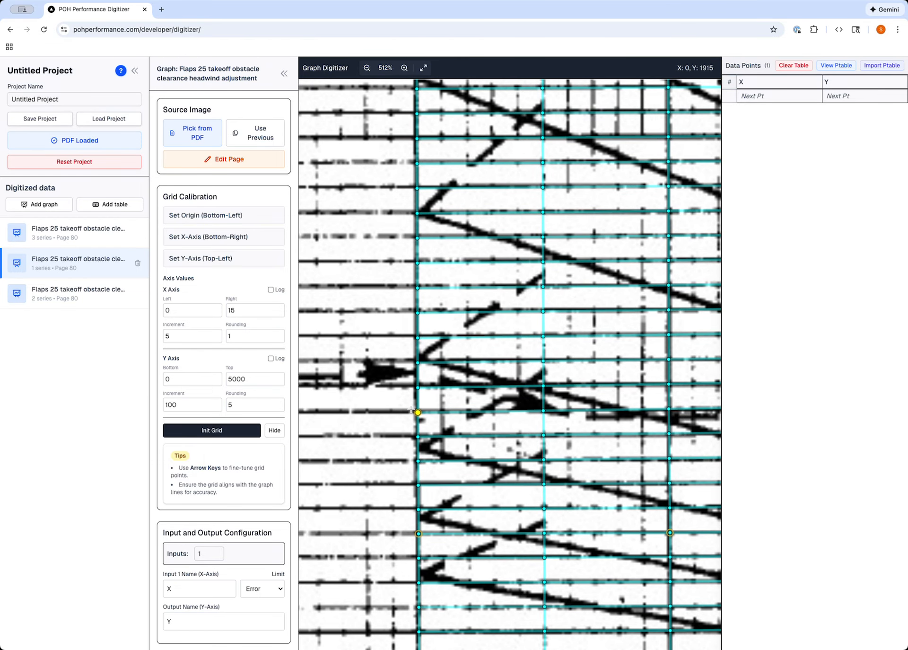
{"action": "scroll", "coordinate": [411, 409], "scroll_direction": "right", "scroll_amount": 5}
{"action": "scroll", "coordinate": [411, 409], "scroll_direction": "down", "scroll_amount": 3}
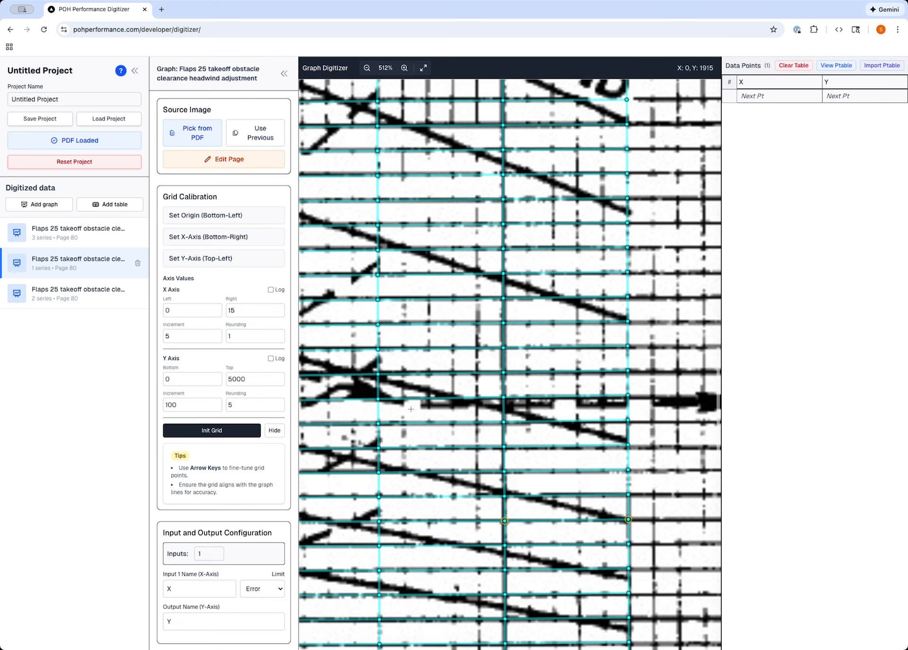
{"action": "scroll", "coordinate": [411, 410], "scroll_direction": "down", "scroll_amount": 9}
{"action": "scroll", "coordinate": [411, 409], "scroll_direction": "left", "scroll_amount": 2}
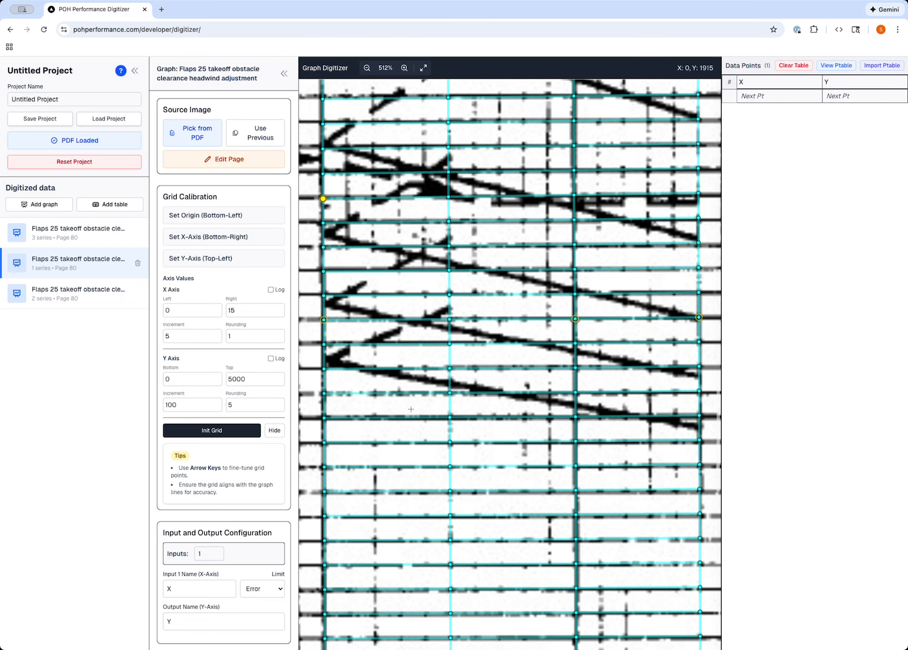
{"action": "scroll", "coordinate": [411, 410], "scroll_direction": "down", "scroll_amount": 1}
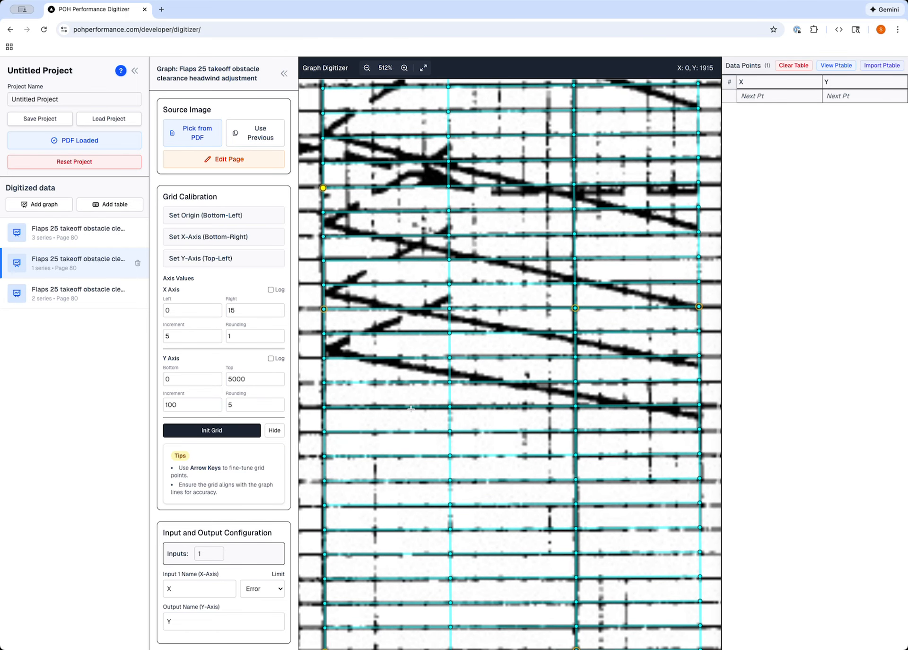
{"action": "scroll", "coordinate": [411, 410], "scroll_direction": "down", "scroll_amount": 4}
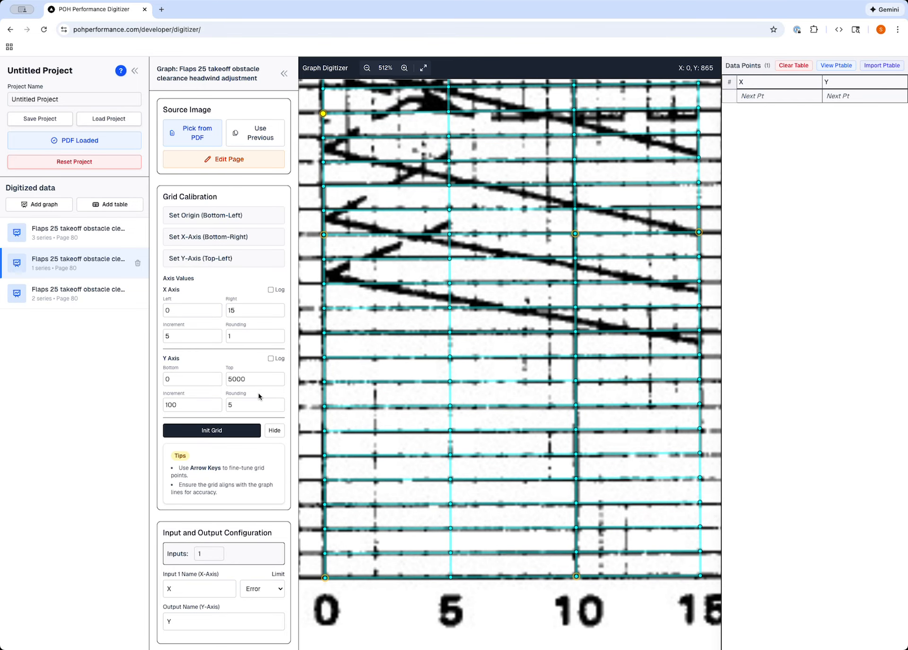
{"action": "left_click", "coordinate": [274, 431]}
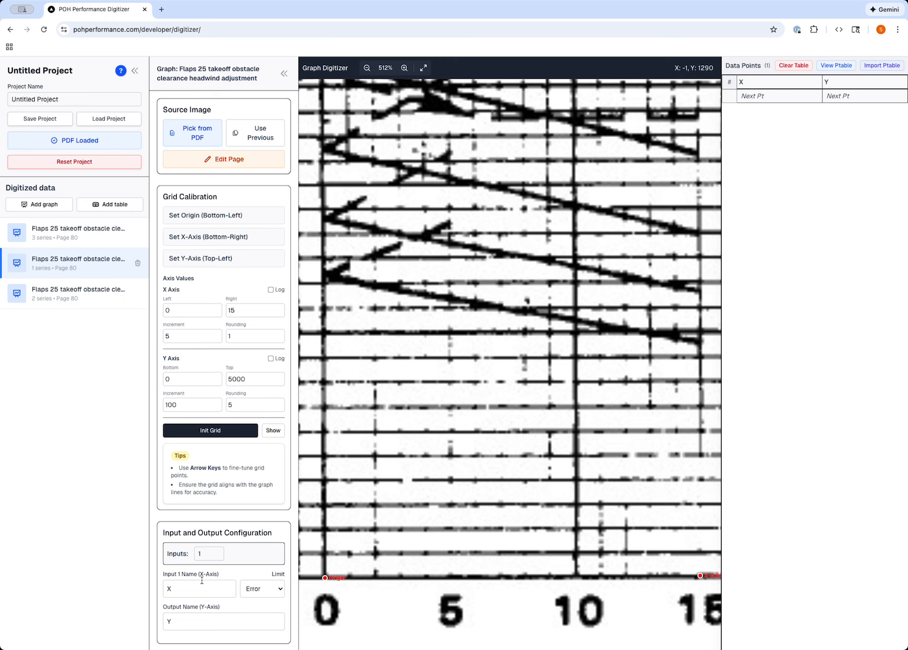
{"action": "scroll", "coordinate": [234, 561], "scroll_direction": "down", "scroll_amount": 1}
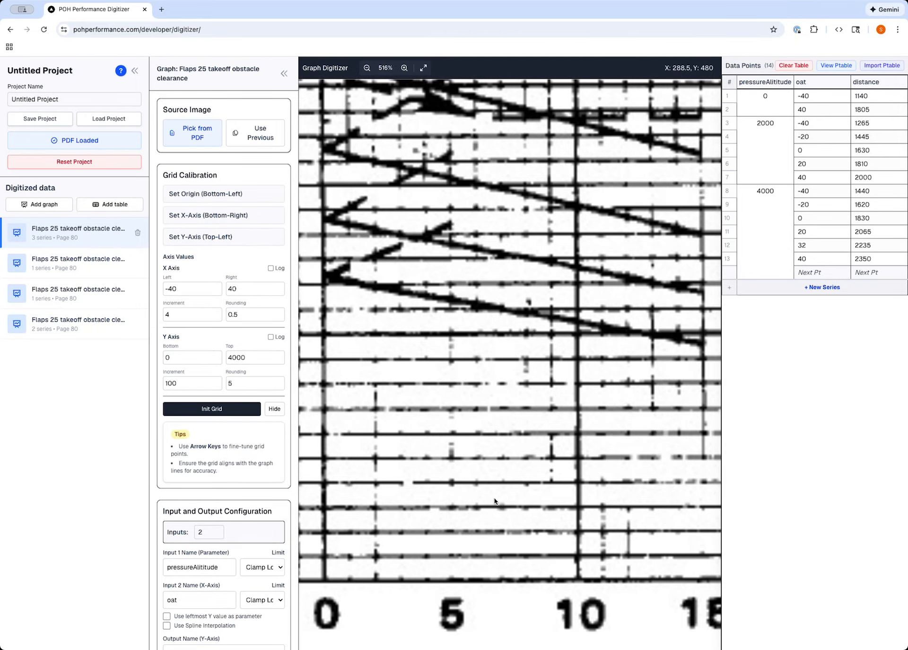
Add a new graph and name it "Flaps 25 takeoff obstacle clearance tailwind adjustment", reusing the headwind graph's name.
{"action": "left_click", "coordinate": [47, 204]}
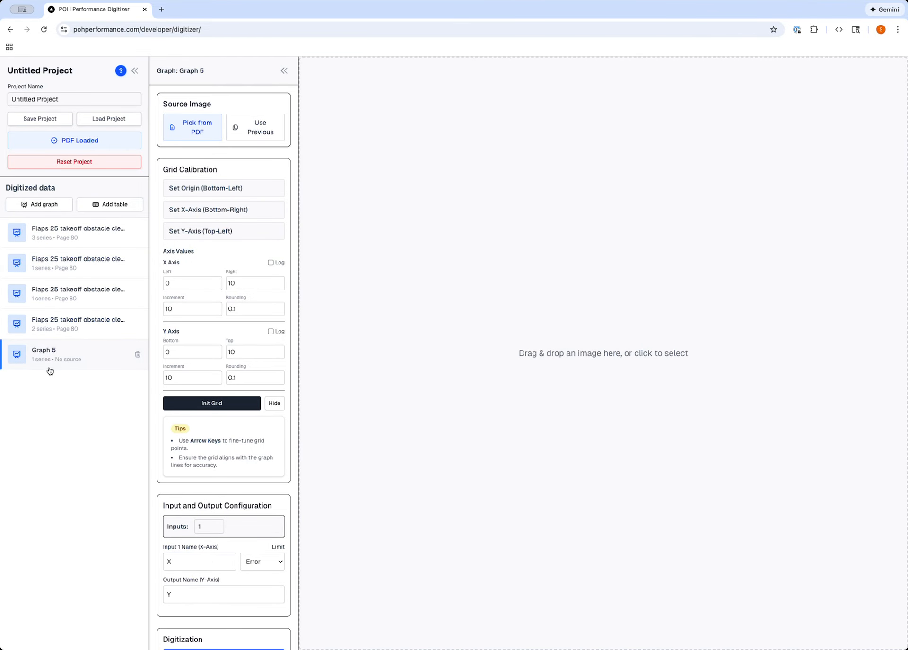
{"action": "double_click", "coordinate": [78, 260]}
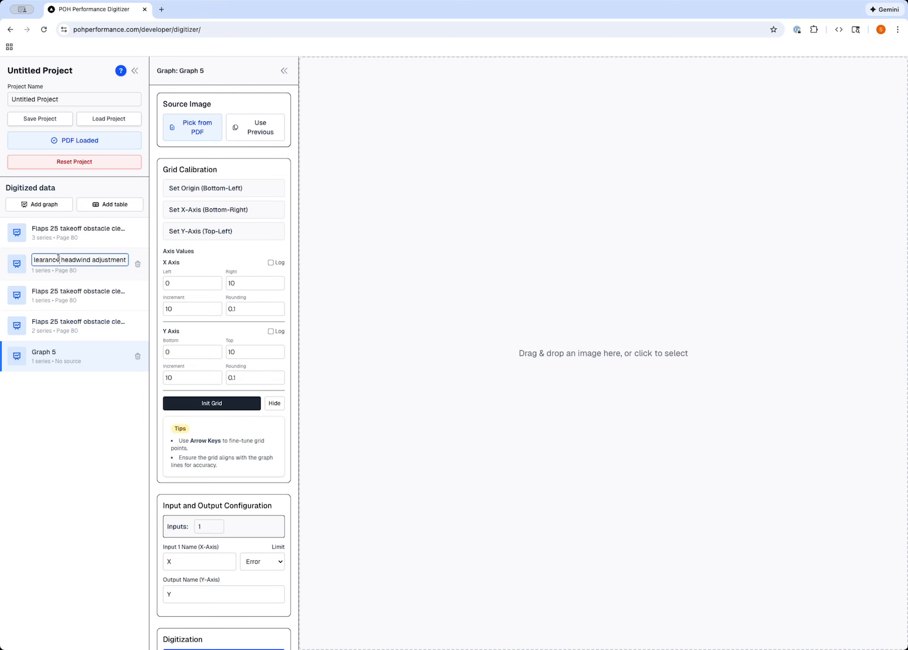
{"action": "key", "text": "super+a"}
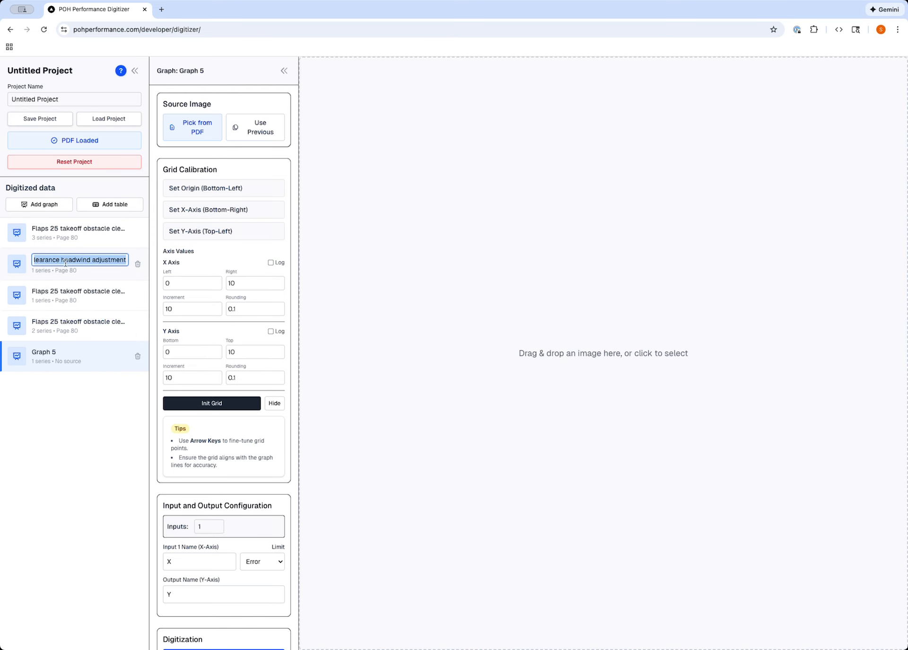
{"action": "triple_click", "coordinate": [46, 353]}
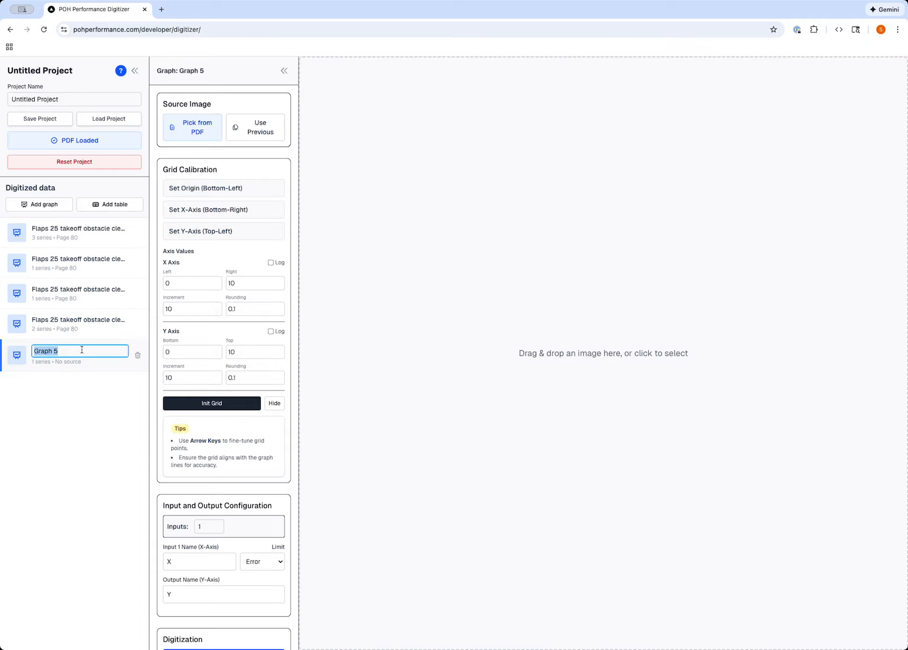
{"action": "key", "text": "super+v"}
{"action": "left_click", "coordinate": [76, 350]}
{"action": "key", "text": "BackSpace"}
{"action": "key", "text": "BackSpace"}
{"action": "key", "text": "BackSpace"}
{"action": "key", "text": "BackSpace"}
{"action": "type", "text": "tail"}
{"action": "left_click", "coordinate": [95, 410]}
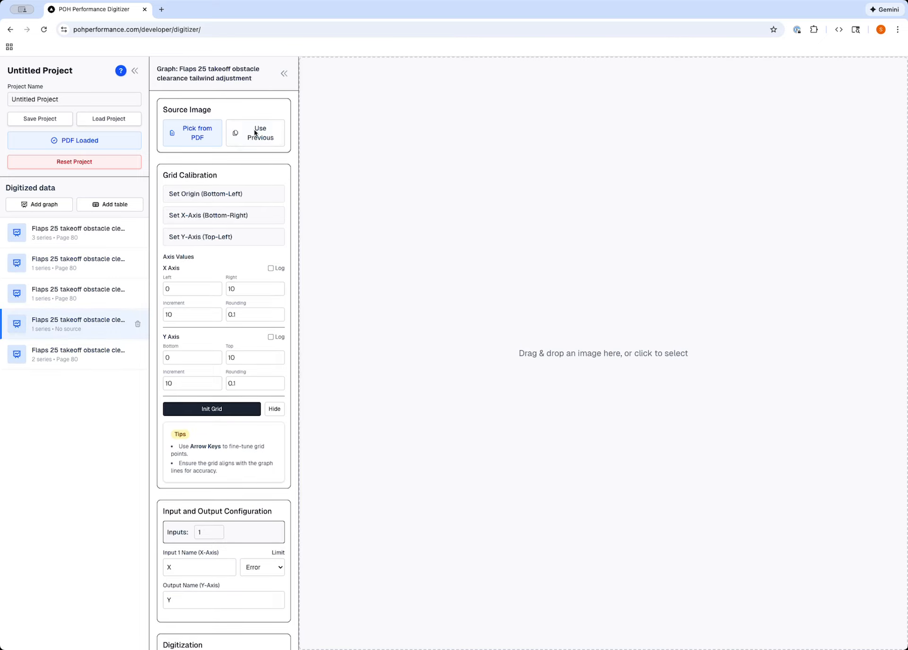
Import the headwind adjustment graph's configuration into the tailwind graph, including its calibration and grid state.
{"action": "left_click", "coordinate": [279, 133]}
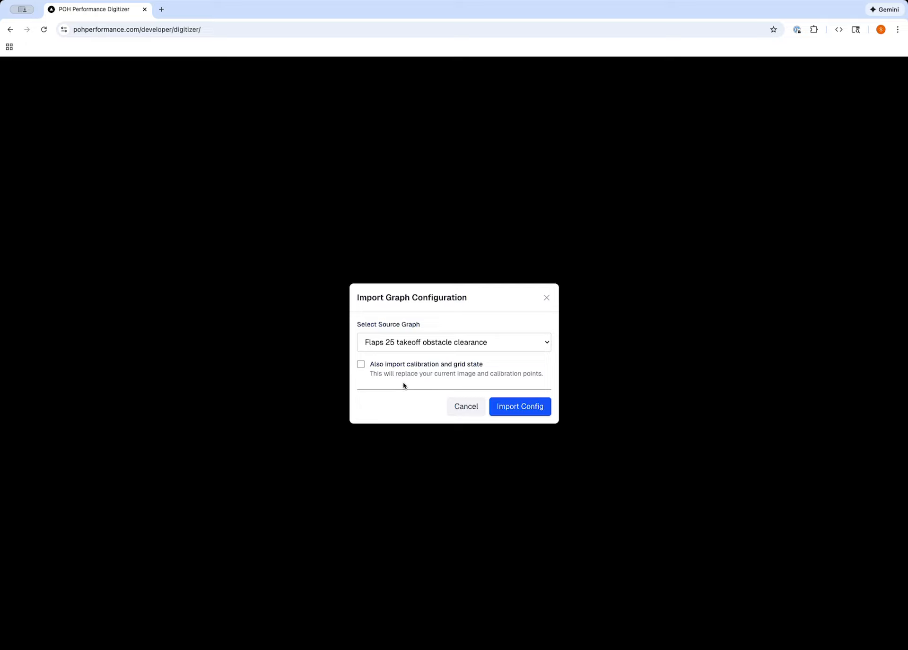
{"action": "left_click", "coordinate": [466, 345]}
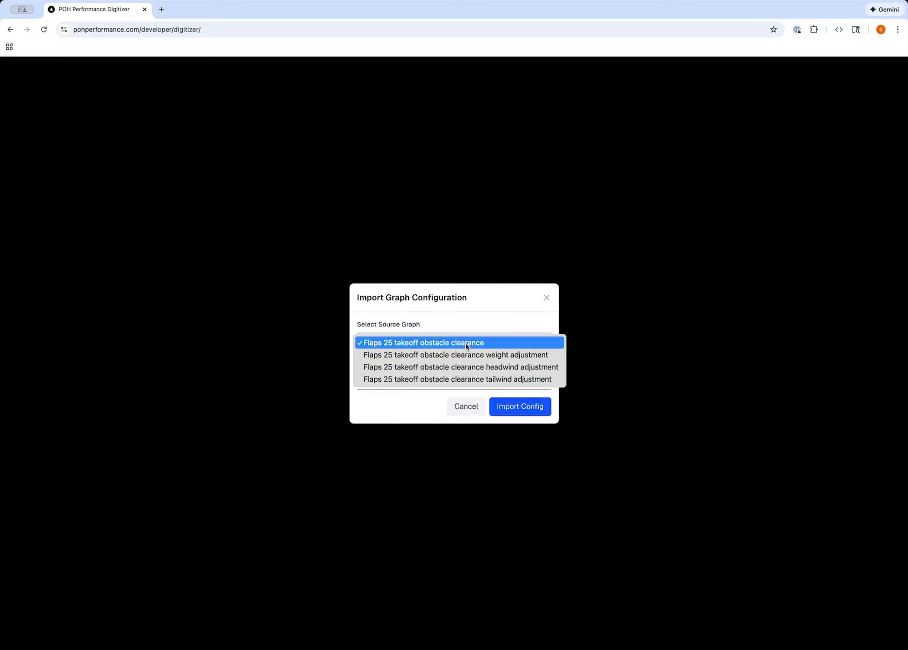
{"action": "left_click", "coordinate": [481, 369]}
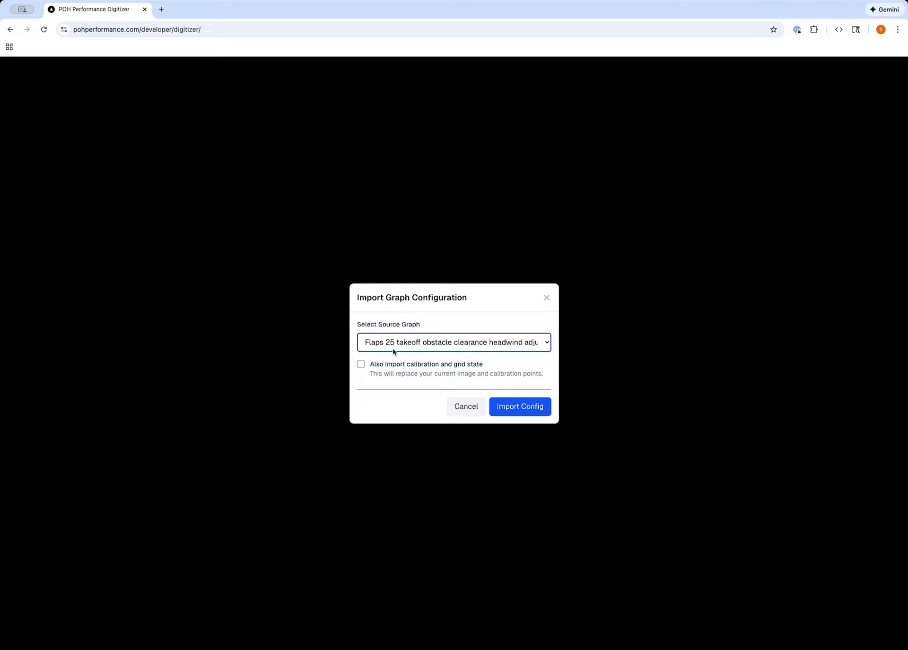
{"action": "left_click", "coordinate": [361, 365]}
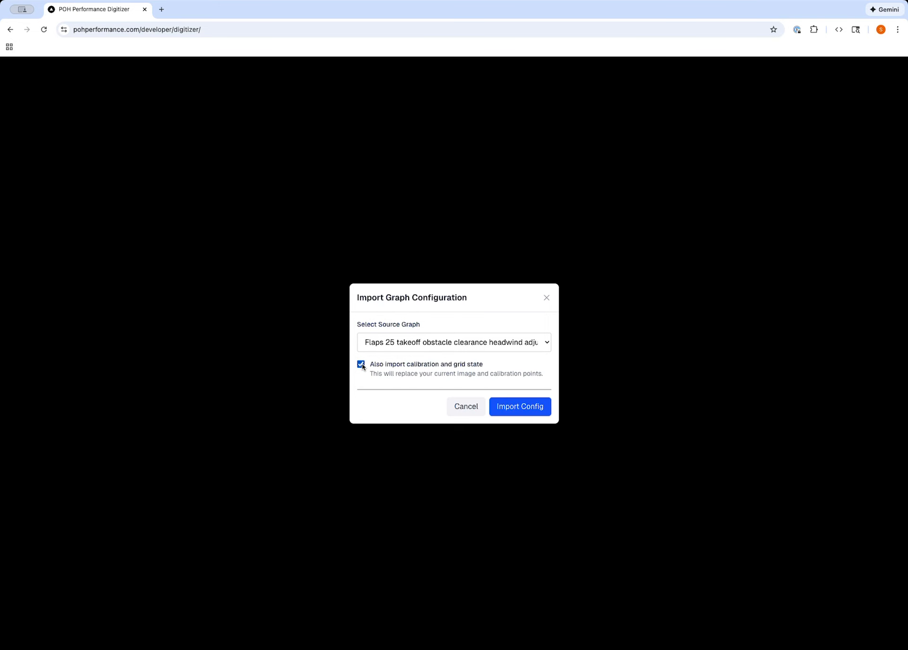
{"action": "left_click", "coordinate": [533, 409]}
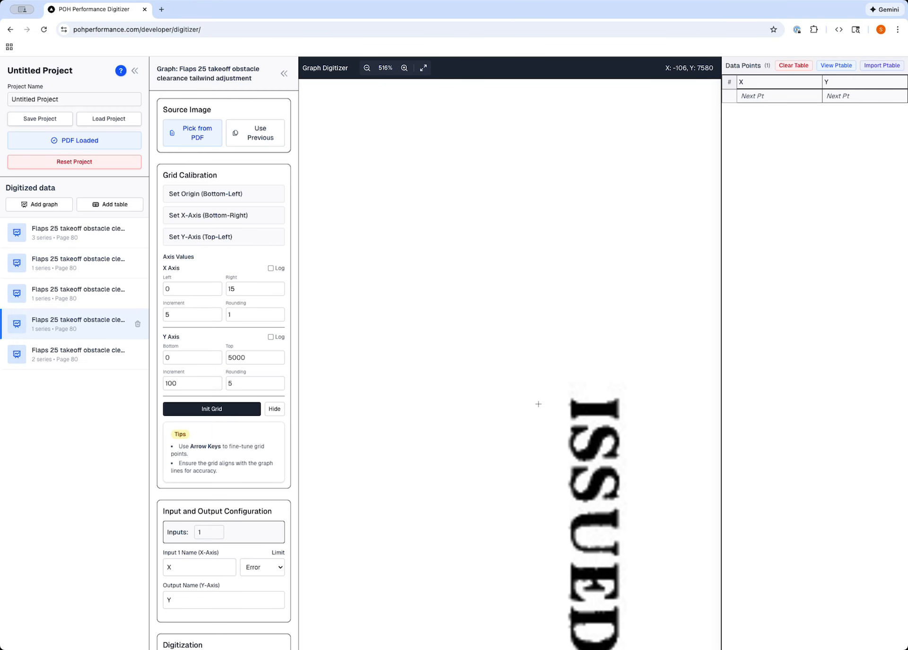
Hide the tailwind adjustment graph's grid overlay.
{"action": "scroll", "coordinate": [538, 403], "scroll_direction": "right", "scroll_amount": 5}
{"action": "scroll", "coordinate": [539, 403], "scroll_direction": "down", "scroll_amount": 10}
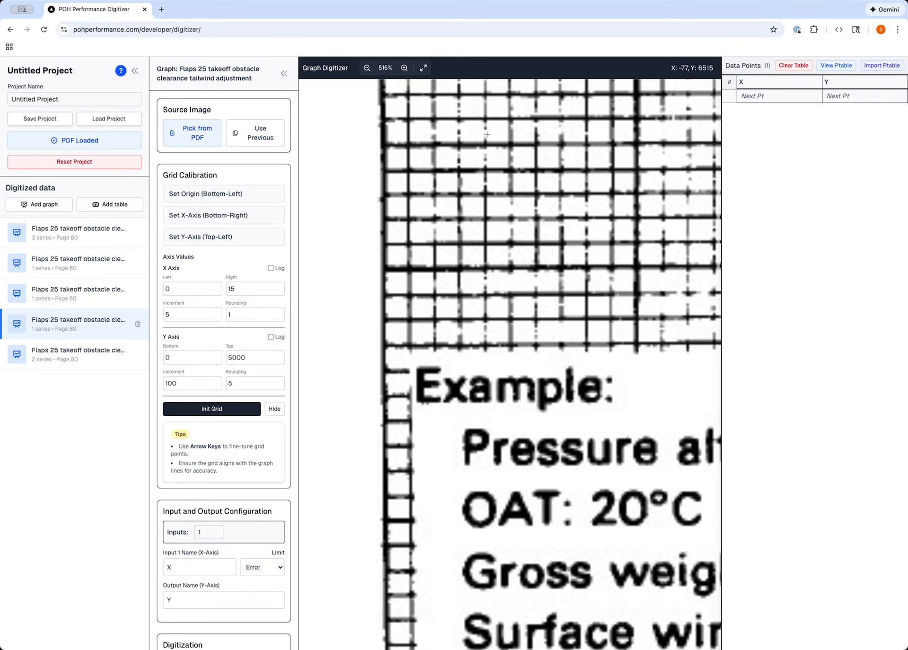
{"action": "left_click", "coordinate": [424, 68]}
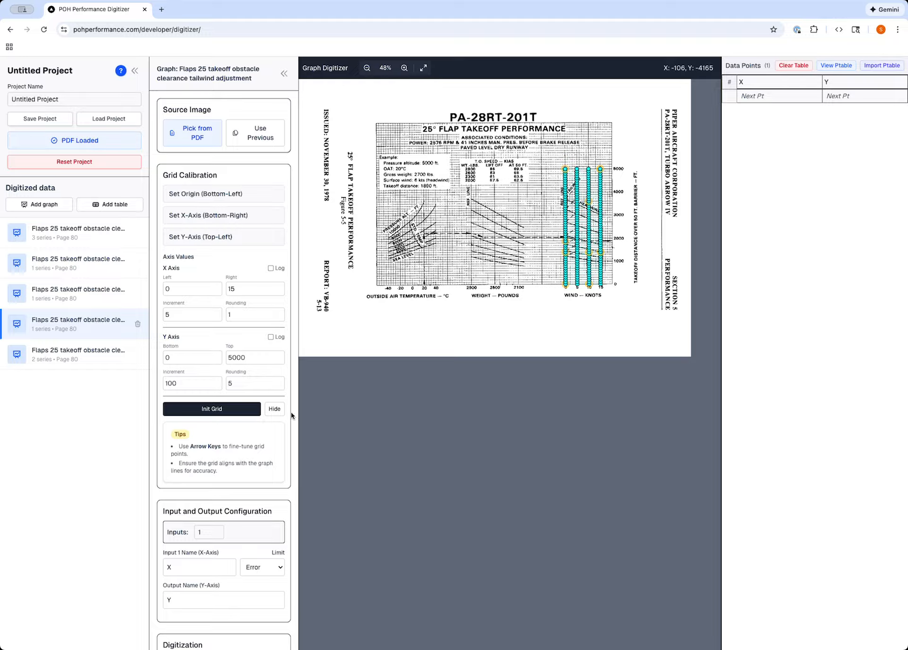
{"action": "left_click", "coordinate": [275, 409]}
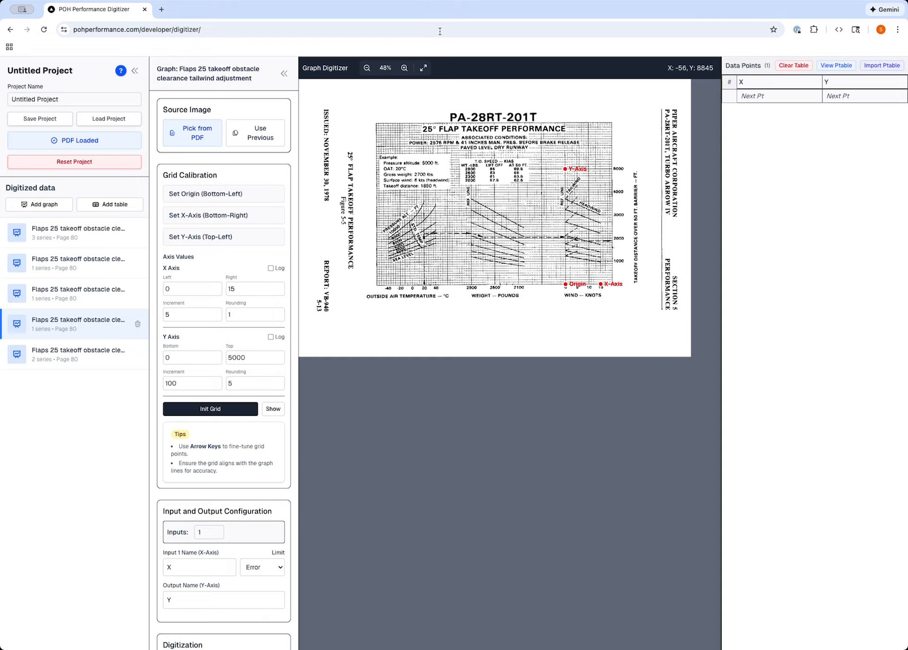
Set the tailwind adjustment graph to 2 inputs and name the first input "distance".
{"action": "left_click", "coordinate": [404, 69]}
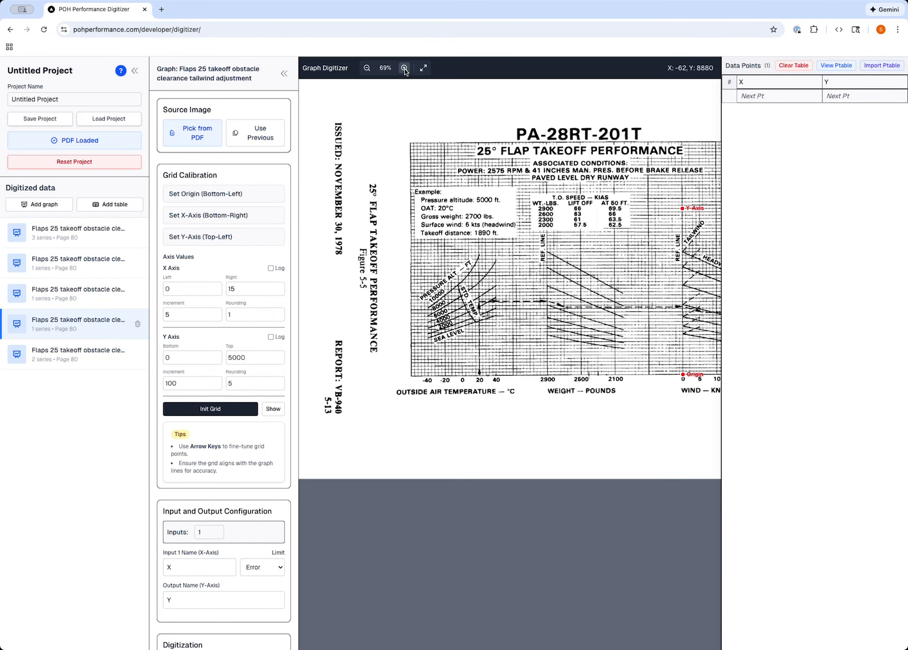
{"action": "left_click", "coordinate": [404, 68]}
{"action": "scroll", "coordinate": [559, 301], "scroll_direction": "right", "scroll_amount": 10}
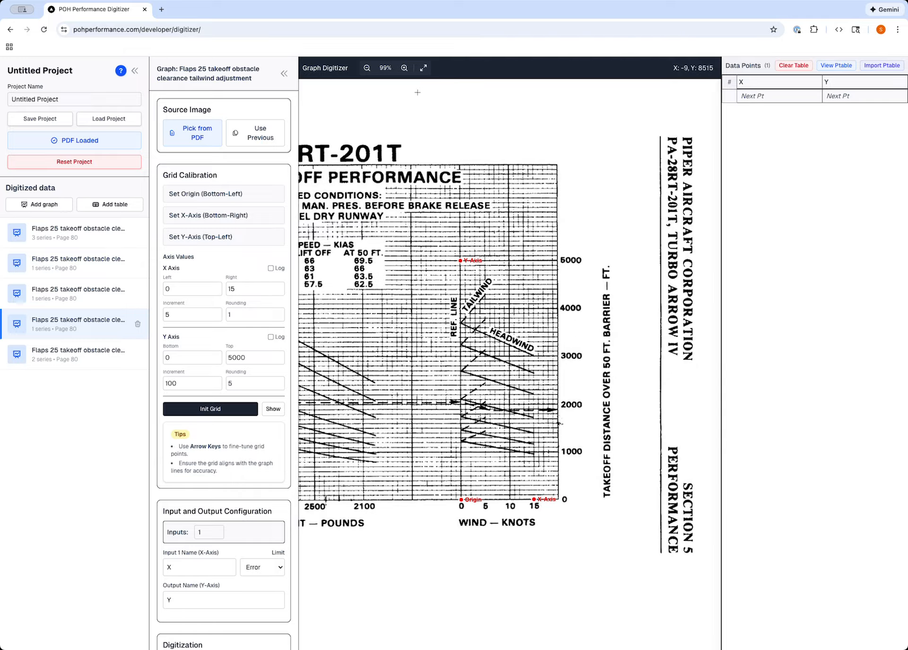
{"action": "left_click", "coordinate": [405, 68]}
{"action": "left_click", "coordinate": [405, 68]}
{"action": "left_click", "coordinate": [404, 68]}
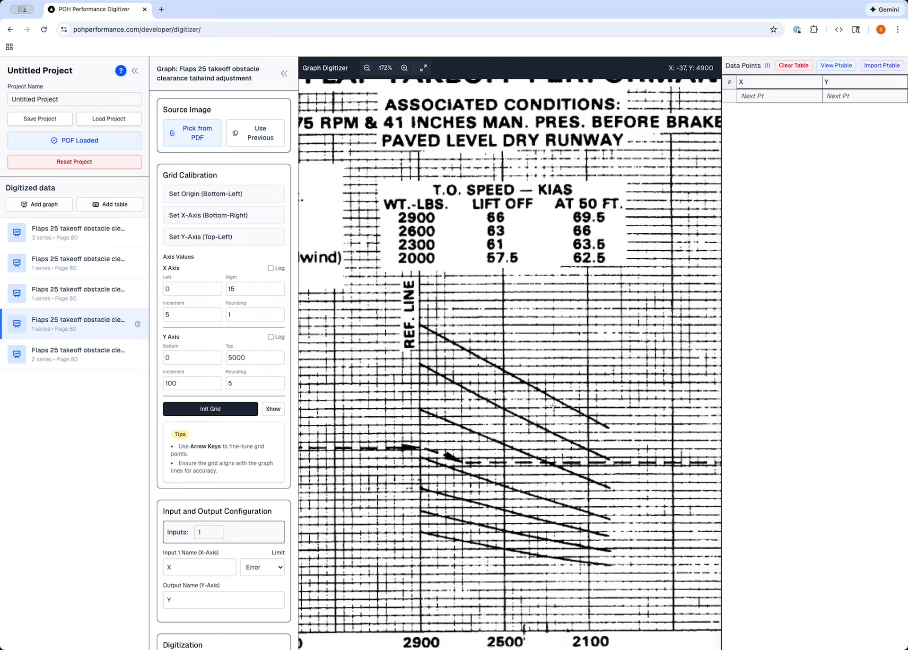
{"action": "scroll", "coordinate": [552, 405], "scroll_direction": "down", "scroll_amount": 5}
{"action": "scroll", "coordinate": [553, 406], "scroll_direction": "right", "scroll_amount": 7}
{"action": "scroll", "coordinate": [552, 405], "scroll_direction": "up", "scroll_amount": 2}
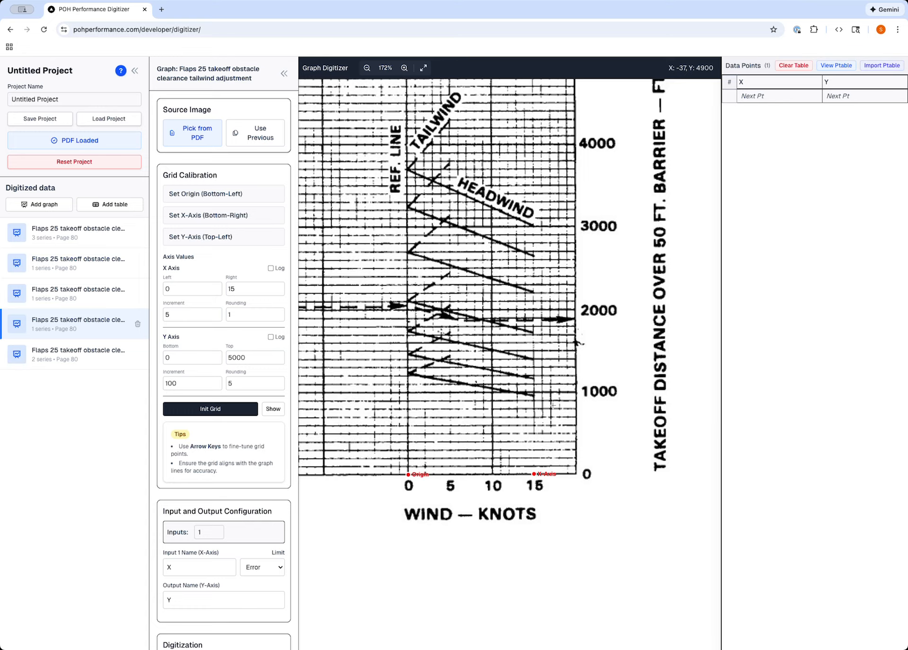
{"action": "left_click", "coordinate": [207, 534]}
{"action": "left_click", "coordinate": [216, 530]}
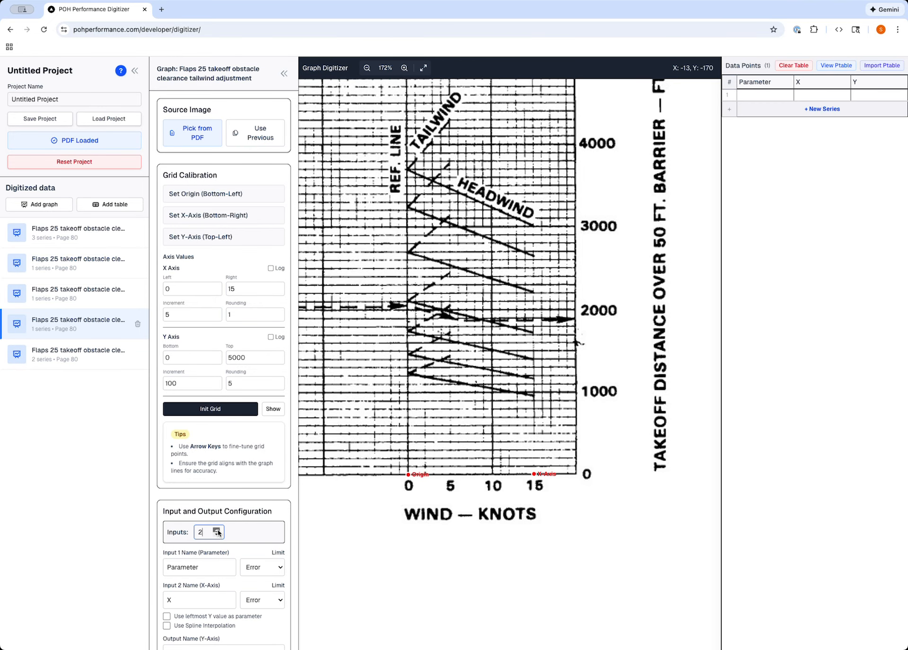
{"action": "double_click", "coordinate": [190, 569]}
{"action": "type", "text": "d"}
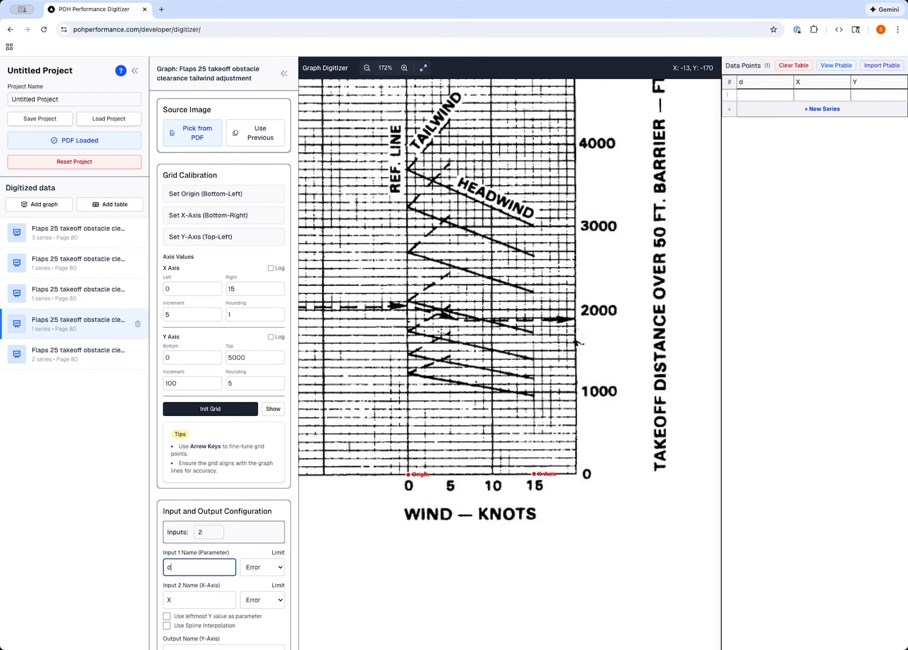
{"action": "type", "text": "istance"}
Name the tailwind graph's second input "wind" and its output "distance".
{"action": "double_click", "coordinate": [172, 600]}
{"action": "type", "text": "w"}
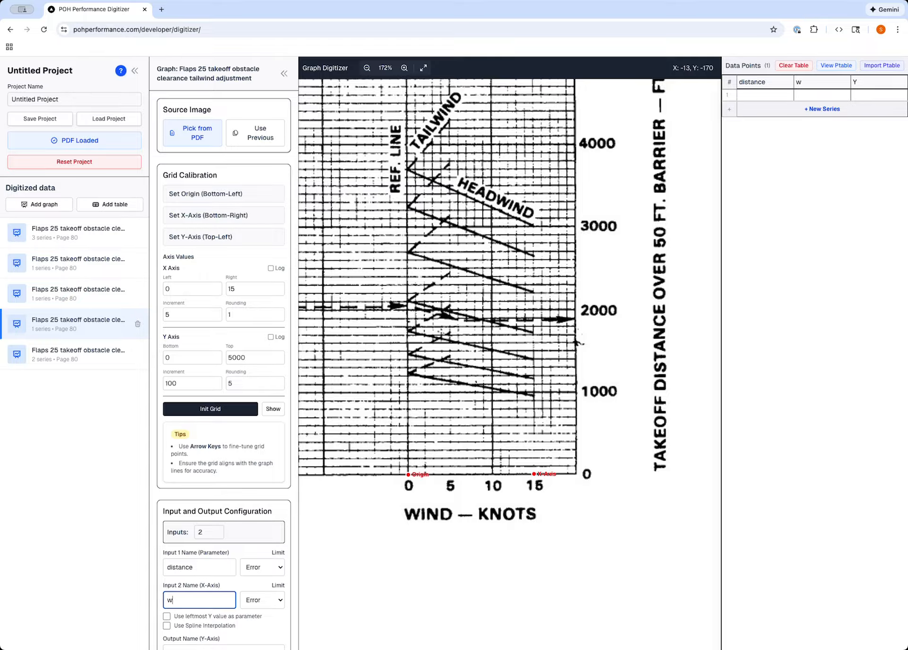
{"action": "type", "text": "ind"}
{"action": "scroll", "coordinate": [171, 601], "scroll_direction": "down", "scroll_amount": 3}
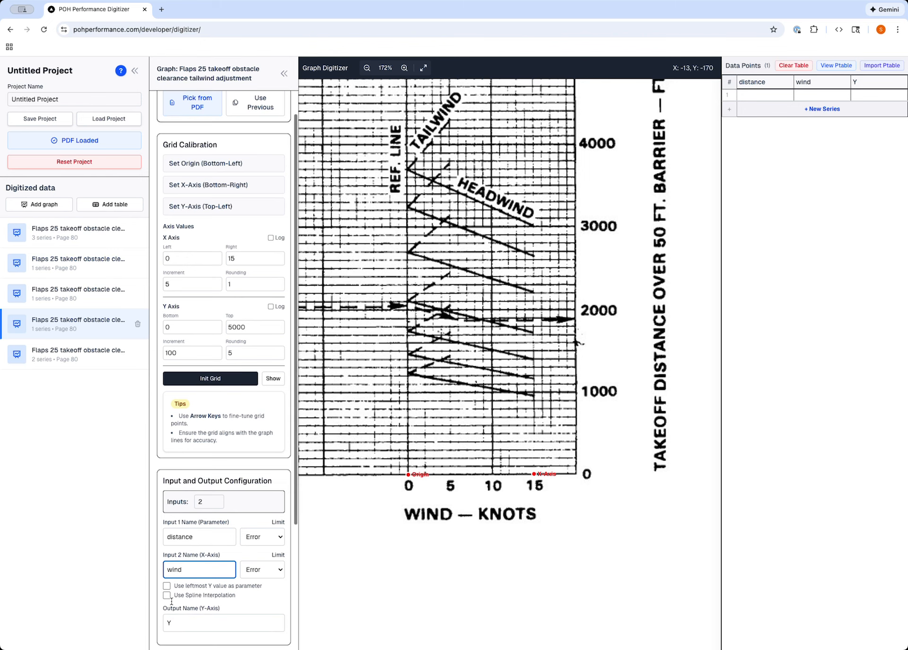
{"action": "double_click", "coordinate": [171, 545]}
{"action": "type", "text": "d"}
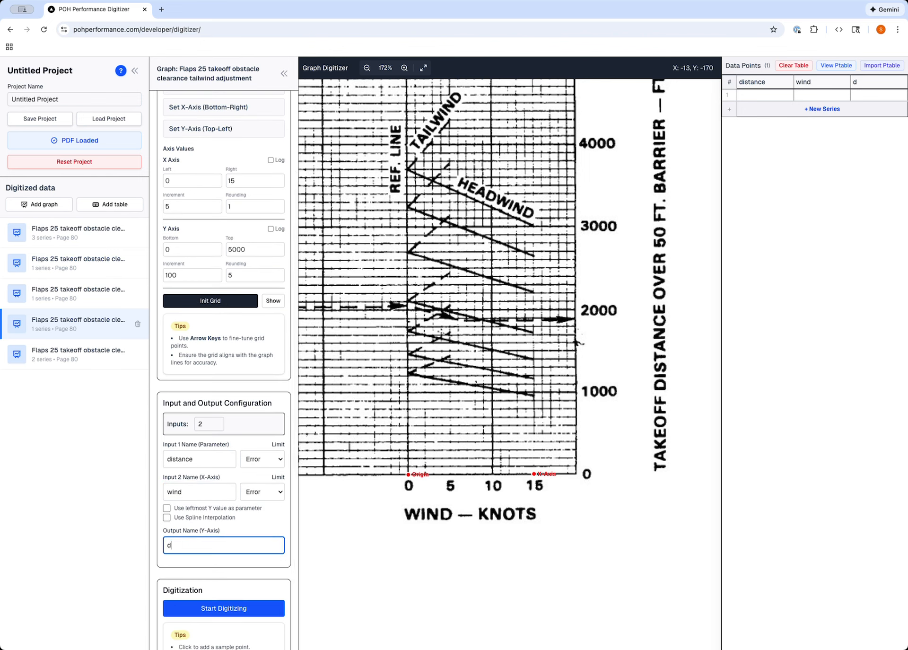
{"action": "type", "text": "istance"}
Start digitizing and sample the lowest dashed tailwind curve at 0 knots (about 1235 ft) and 5 knots (about 1455 ft).
{"action": "left_click", "coordinate": [212, 612]}
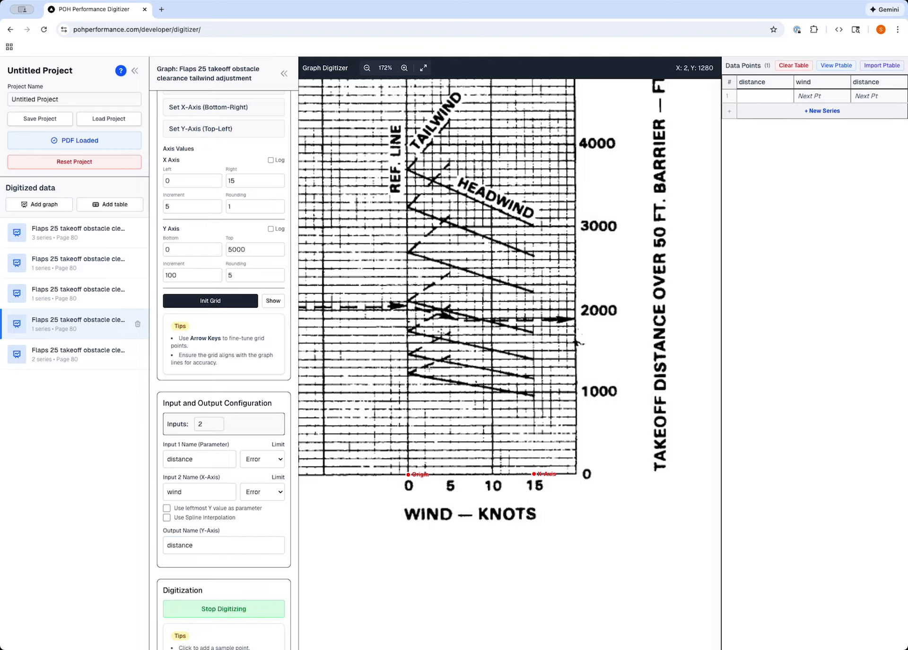
{"action": "left_click", "coordinate": [408, 373]}
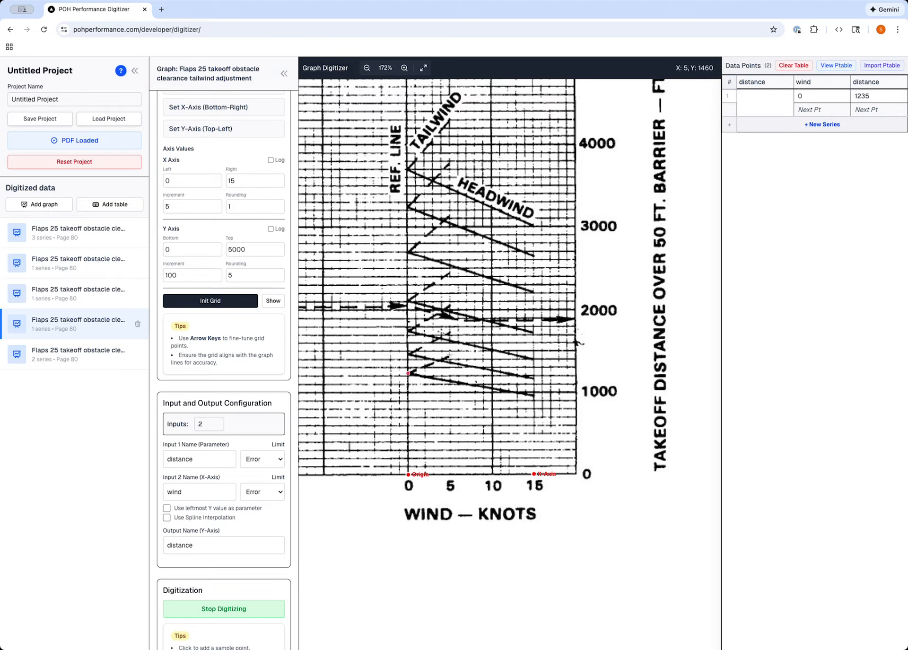
{"action": "left_click", "coordinate": [450, 355]}
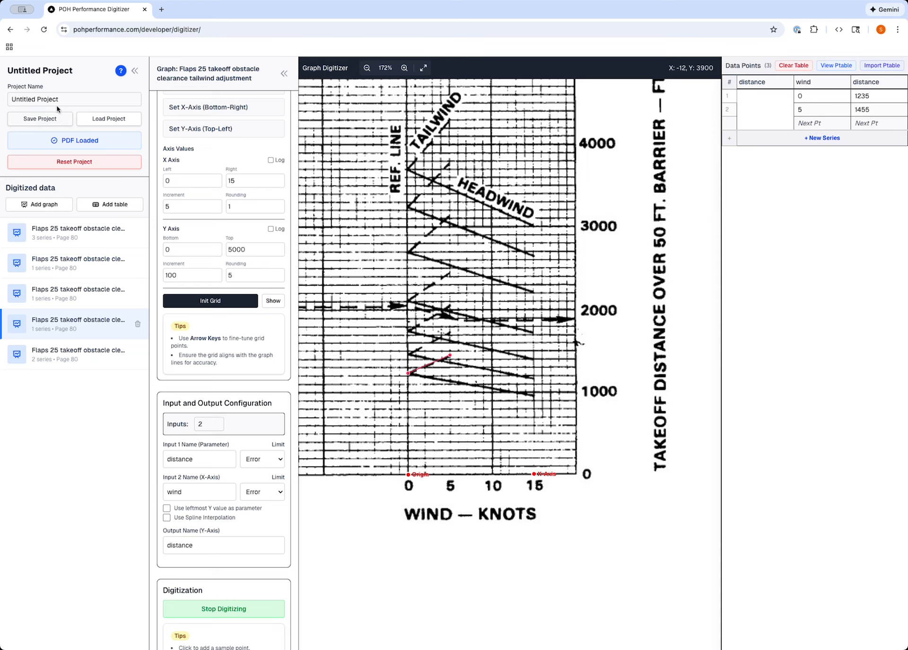
Name the project "PA28-201 Arrow IV".
{"action": "triple_click", "coordinate": [84, 98]}
{"action": "type", "text": "P"}
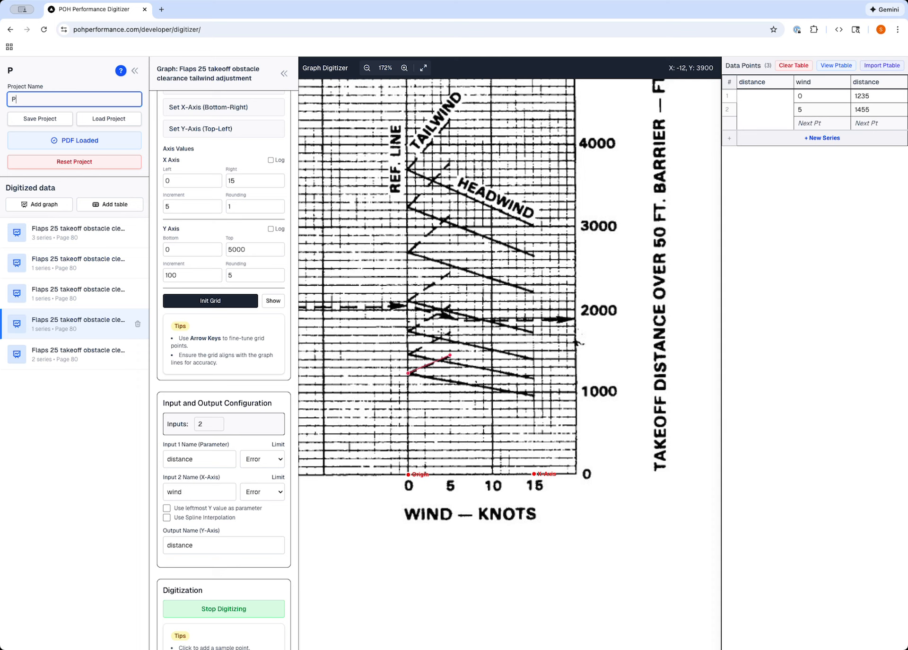
{"action": "type", "text": "A28-201 Arrow IV"}
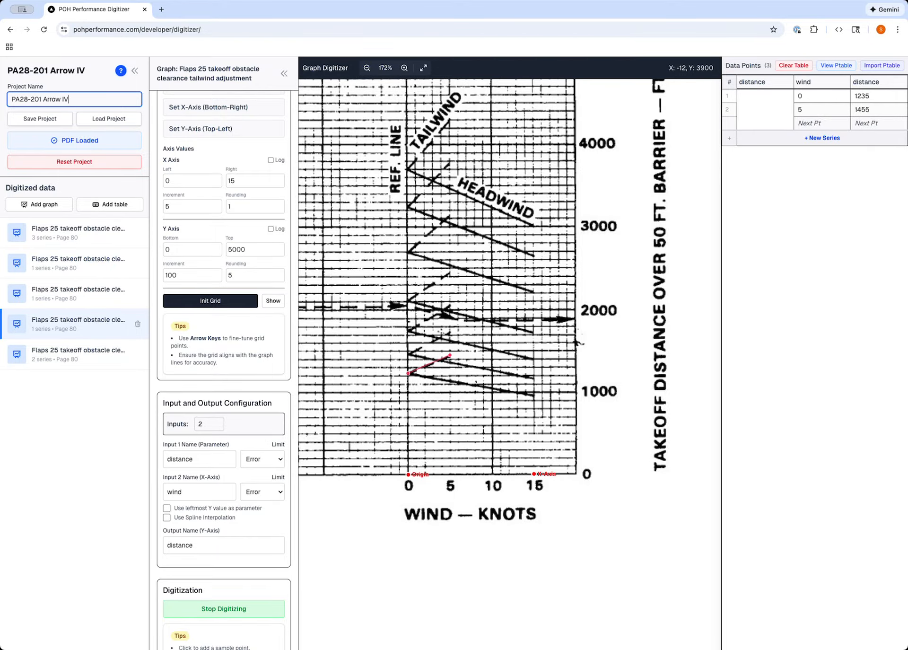
Save the project as pa28_201_arrow_iv.ppdig in the test folder inside Documents.
{"action": "left_click", "coordinate": [44, 119]}
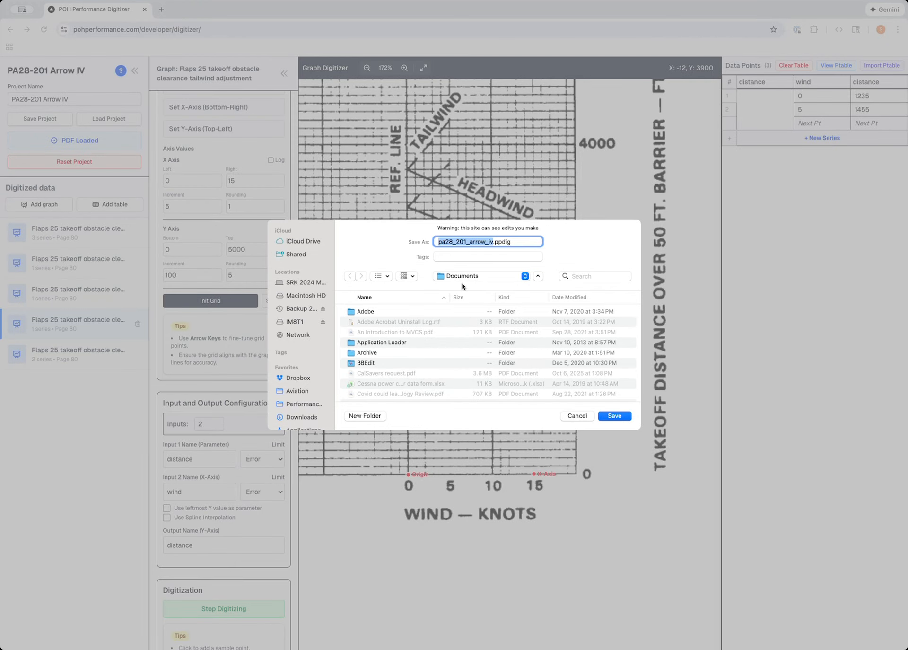
{"action": "scroll", "coordinate": [413, 356], "scroll_direction": "down", "scroll_amount": 8}
{"action": "scroll", "coordinate": [414, 356], "scroll_direction": "up", "scroll_amount": 8}
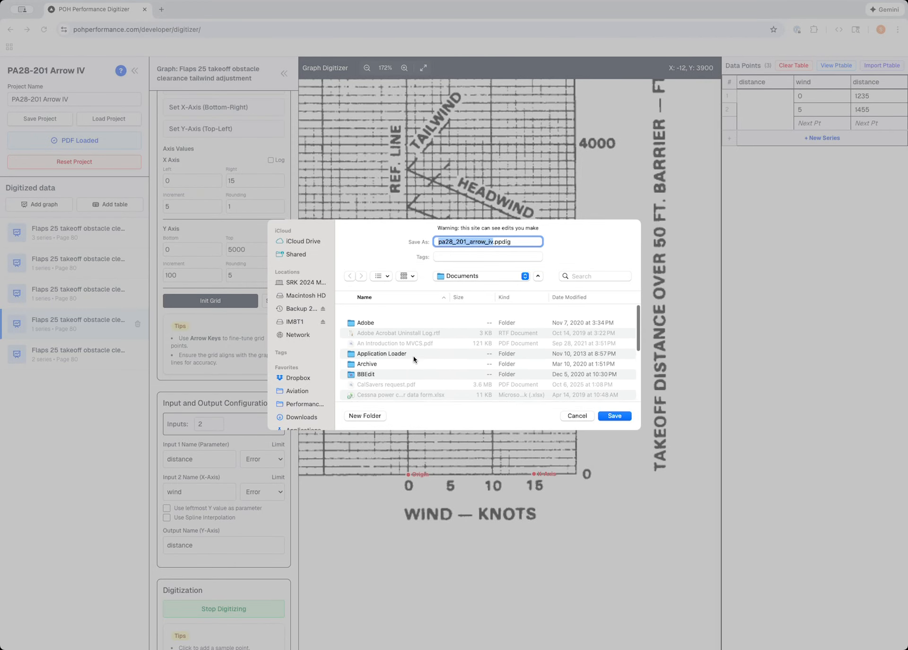
{"action": "scroll", "coordinate": [413, 355], "scroll_direction": "down", "scroll_amount": 1}
{"action": "scroll", "coordinate": [414, 356], "scroll_direction": "down", "scroll_amount": 10}
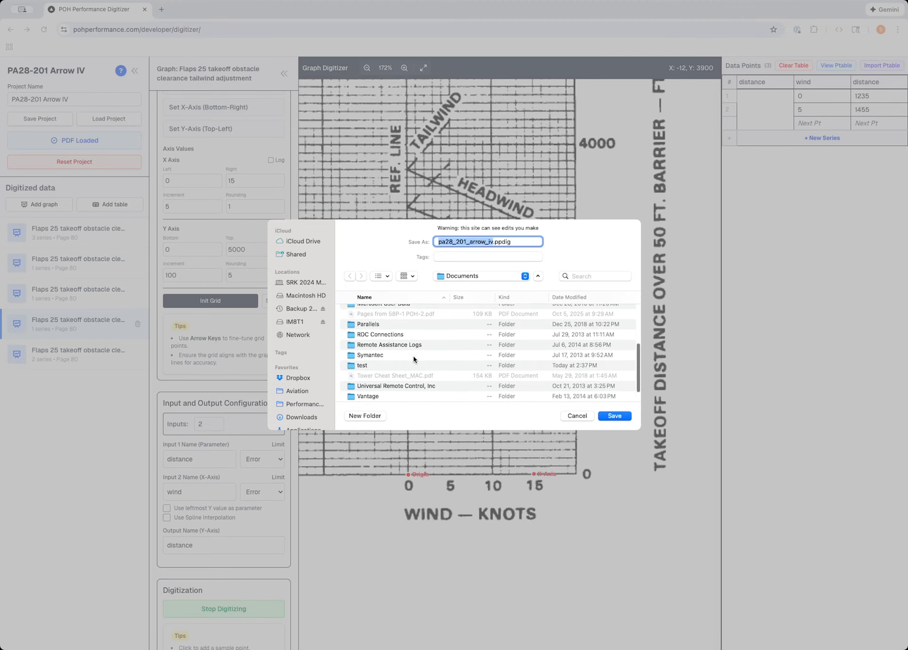
{"action": "left_click", "coordinate": [373, 366]}
{"action": "double_click", "coordinate": [374, 366]}
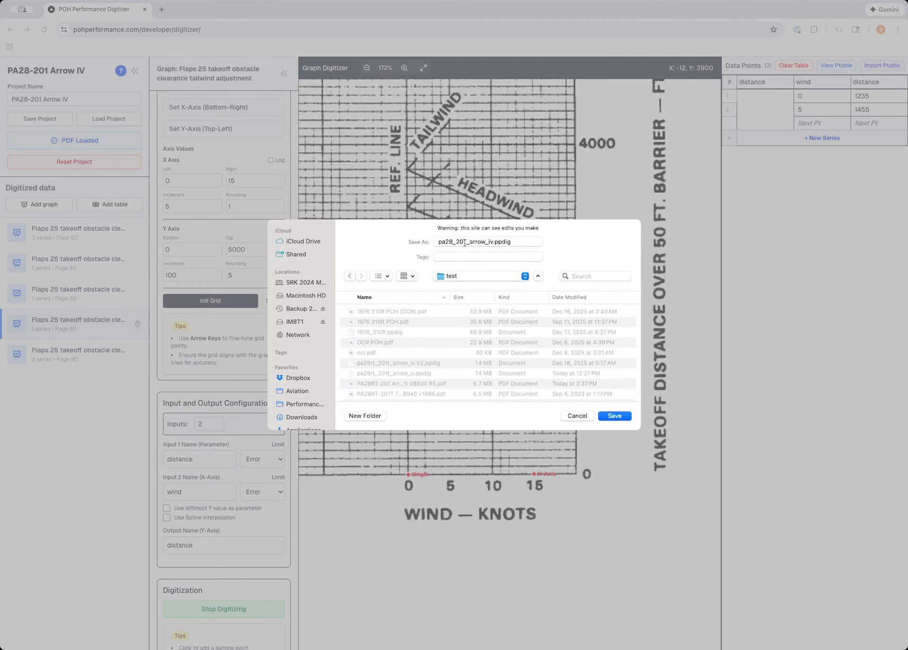
{"action": "left_click", "coordinate": [614, 415]}
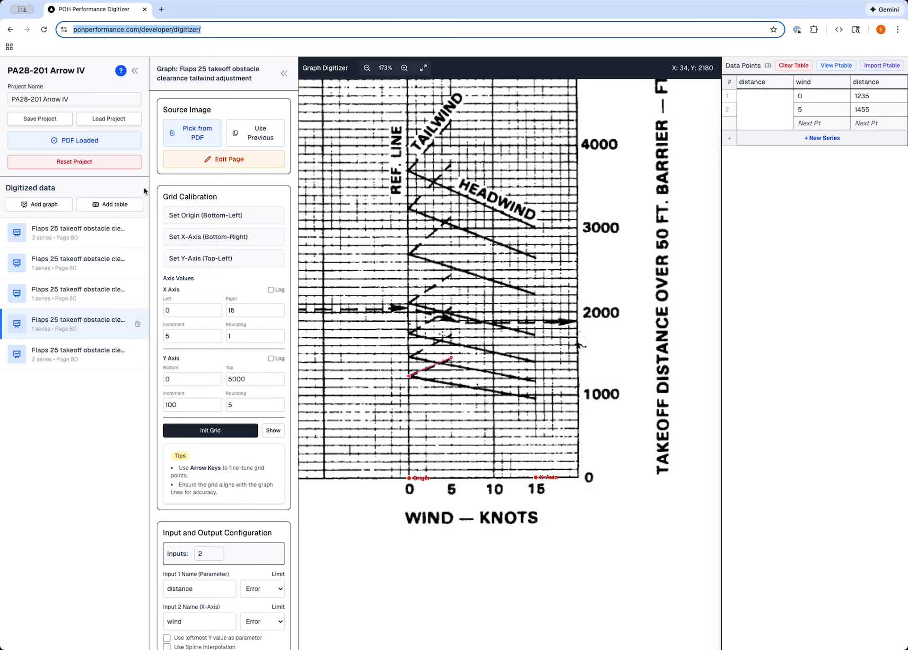
Load the saved project 1976_310R.ppdig from the test folder.
{"action": "left_click", "coordinate": [108, 120]}
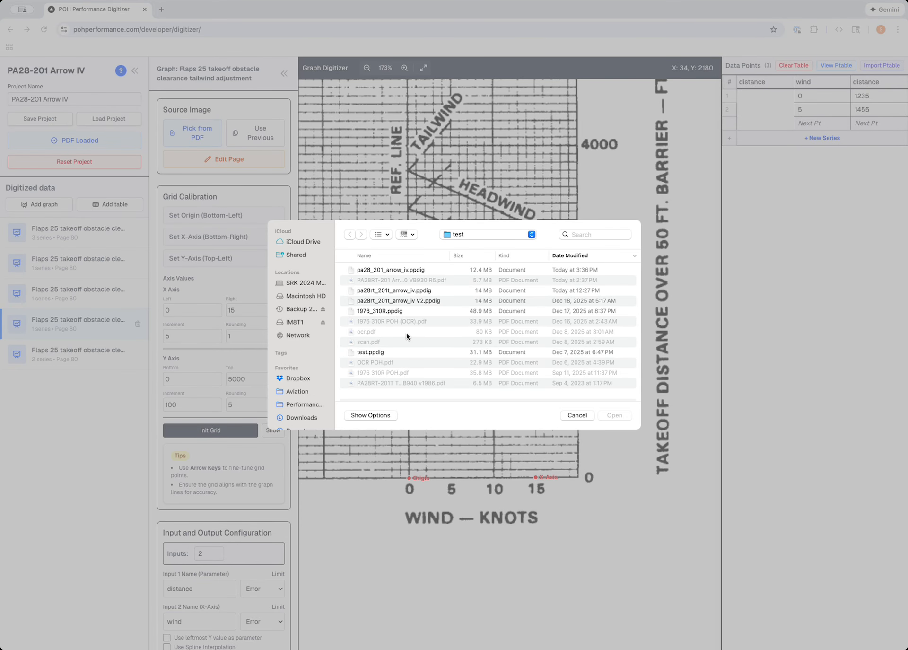
{"action": "left_click", "coordinate": [382, 313]}
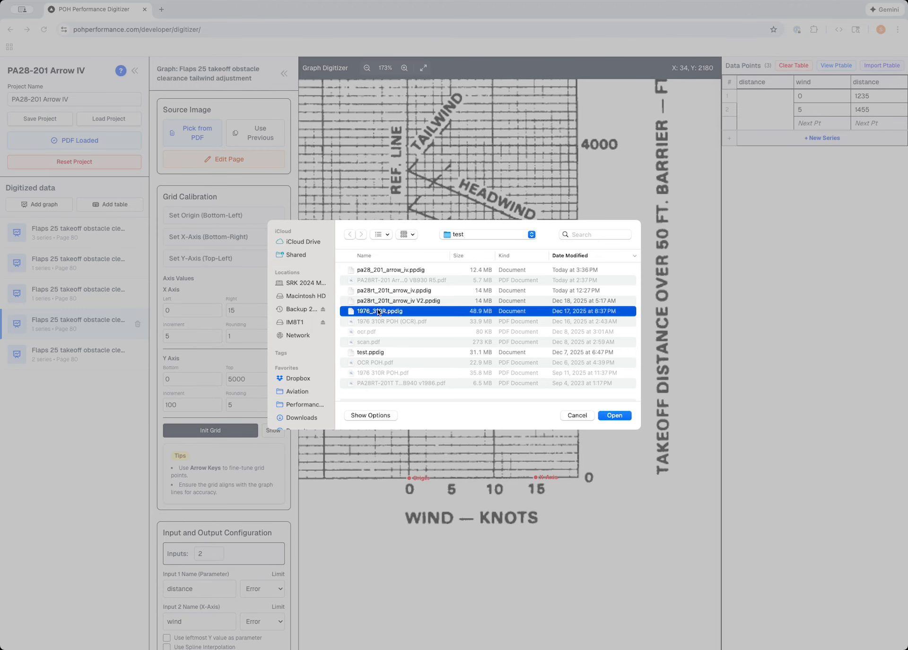
{"action": "left_click", "coordinate": [620, 415]}
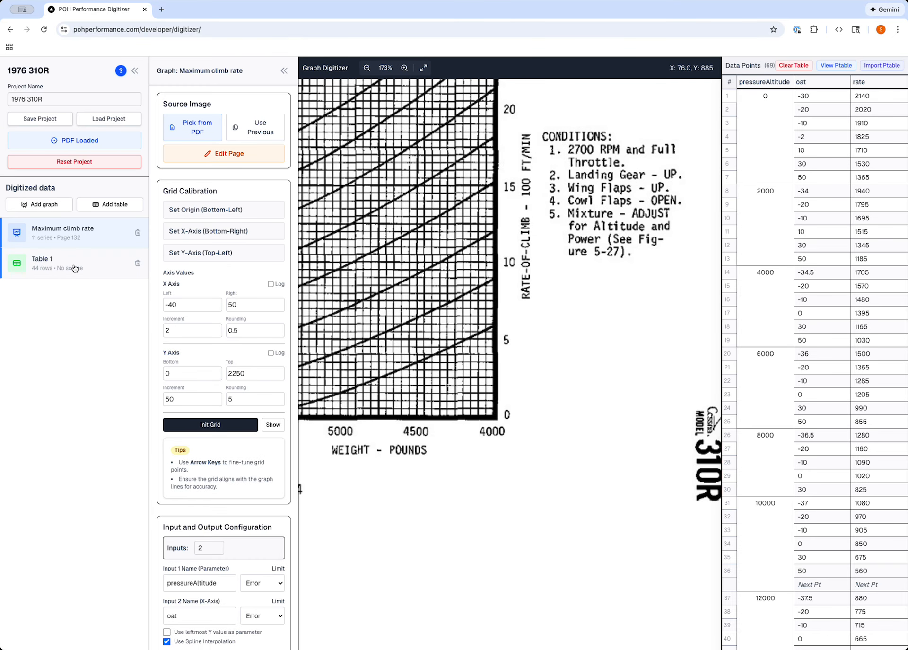
Add a new table and choose PDF page 128, Maximum Performance Takeoff Distance, as its source image.
{"action": "left_click", "coordinate": [114, 205]}
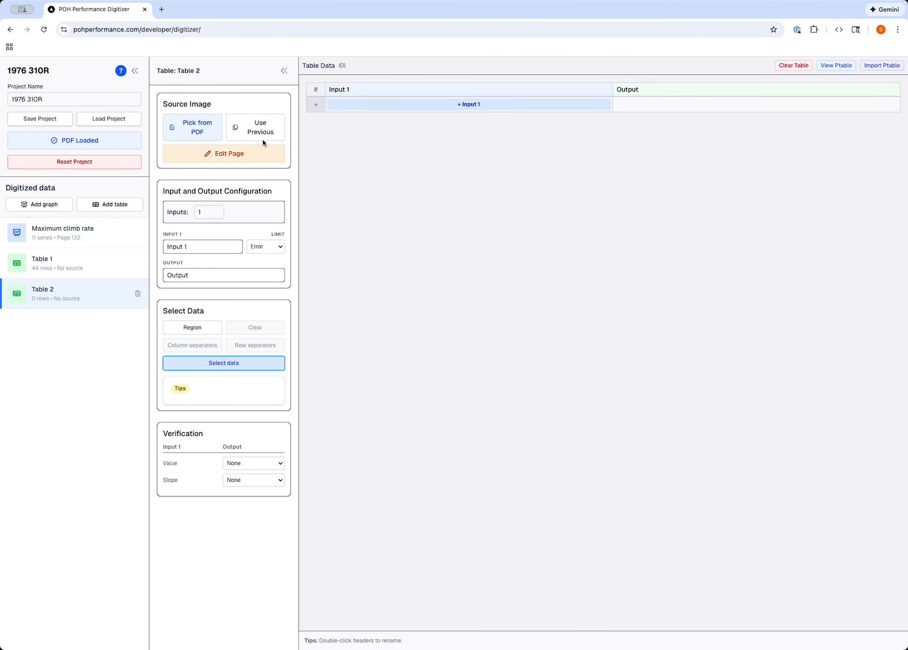
{"action": "left_click", "coordinate": [197, 129]}
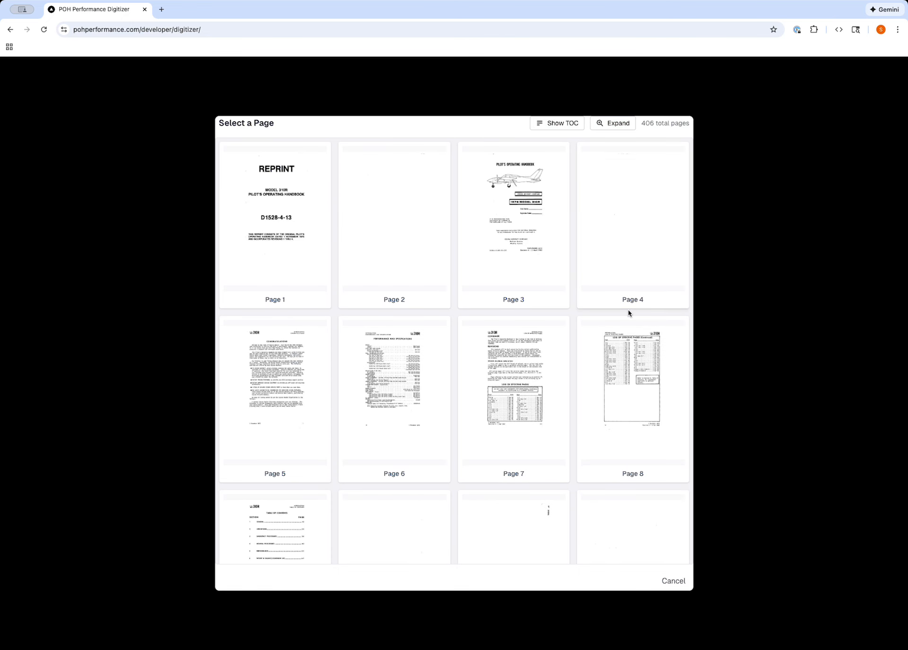
{"action": "scroll", "coordinate": [627, 312], "scroll_direction": "down", "scroll_amount": 20}
{"action": "scroll", "coordinate": [628, 315], "scroll_direction": "down", "scroll_amount": 20}
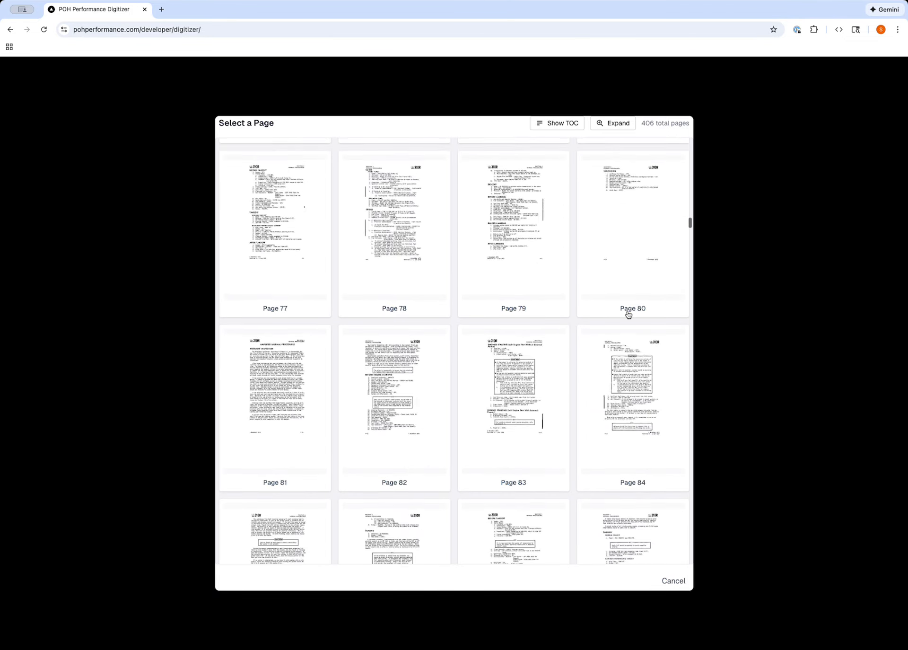
{"action": "scroll", "coordinate": [628, 314], "scroll_direction": "up", "scroll_amount": 5}
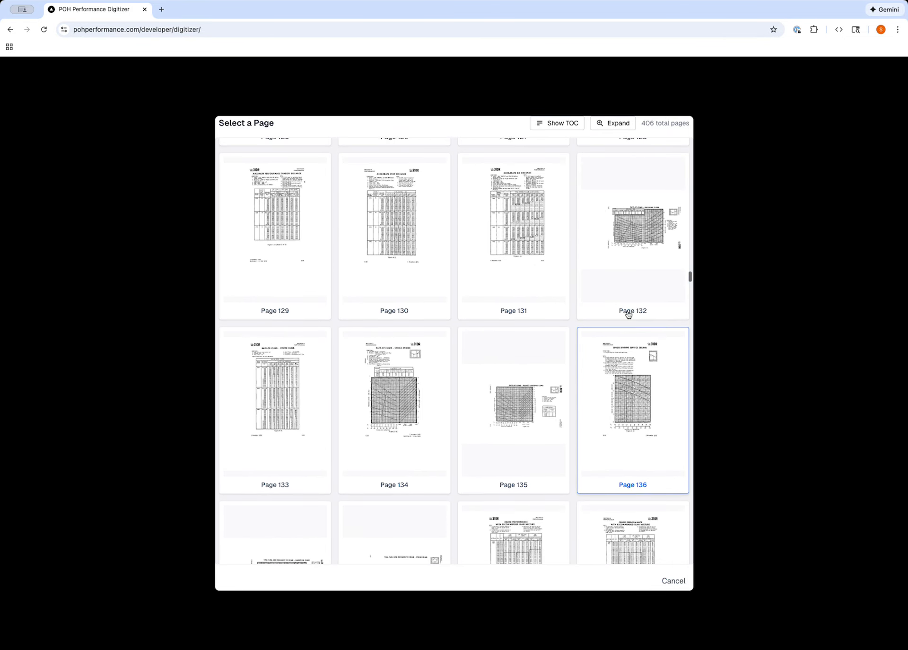
{"action": "left_click", "coordinate": [615, 124]}
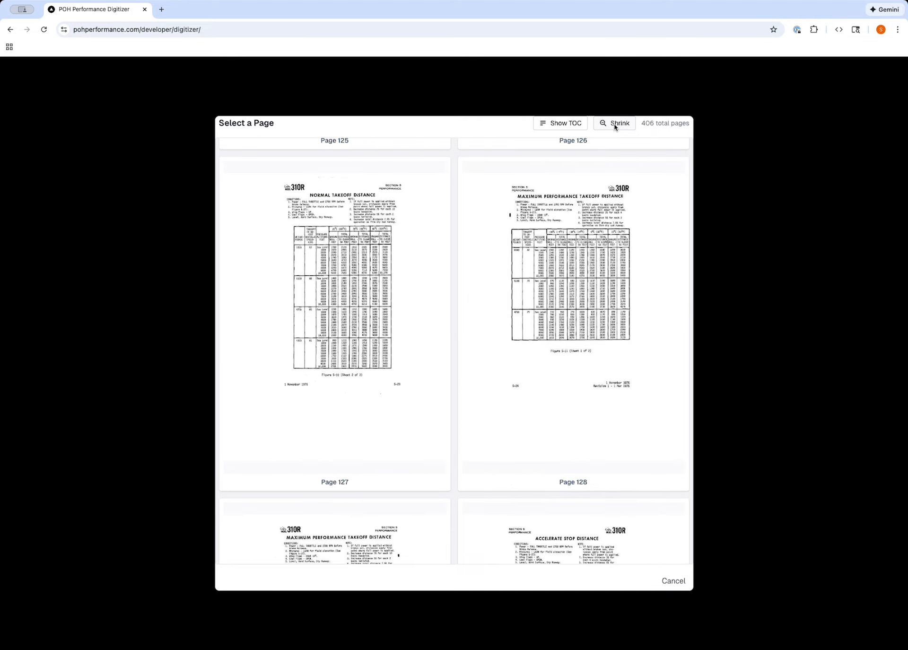
{"action": "left_click", "coordinate": [565, 276]}
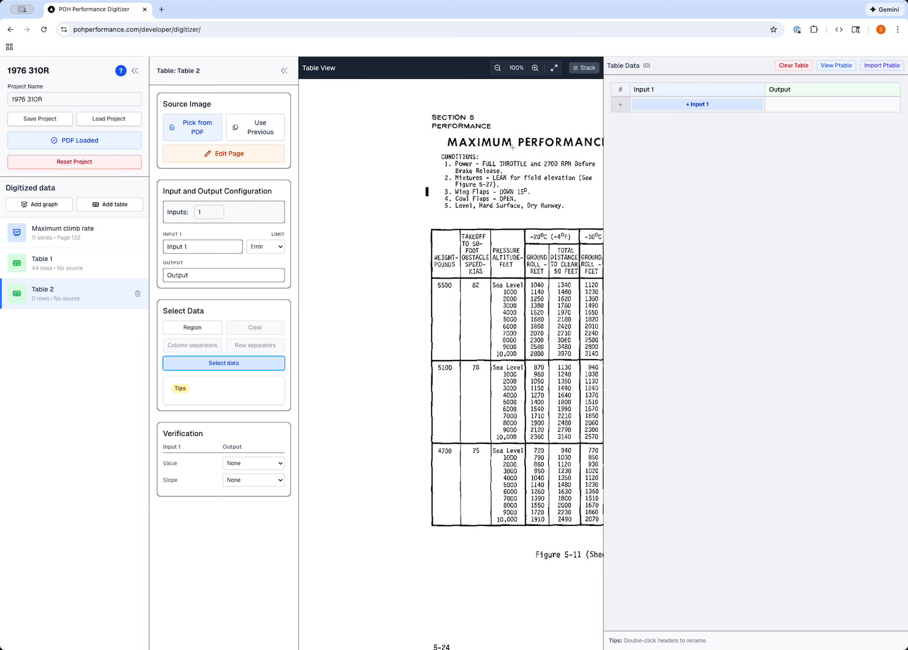
Rename Table 2 as "Maximum performance takeoff roll".
{"action": "scroll", "coordinate": [513, 147], "scroll_direction": "right", "scroll_amount": 5}
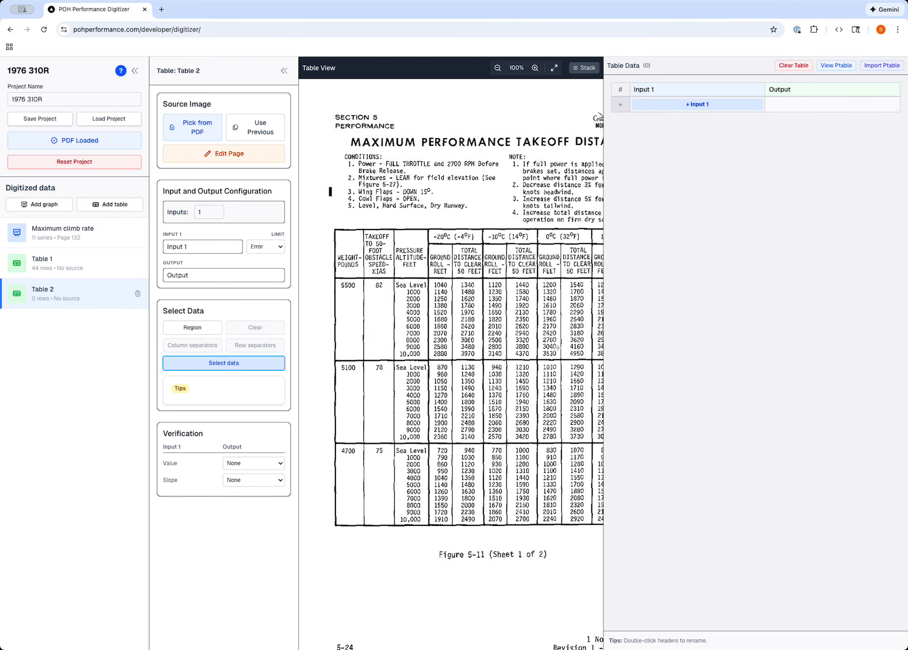
{"action": "scroll", "coordinate": [558, 347], "scroll_direction": "right", "scroll_amount": 2}
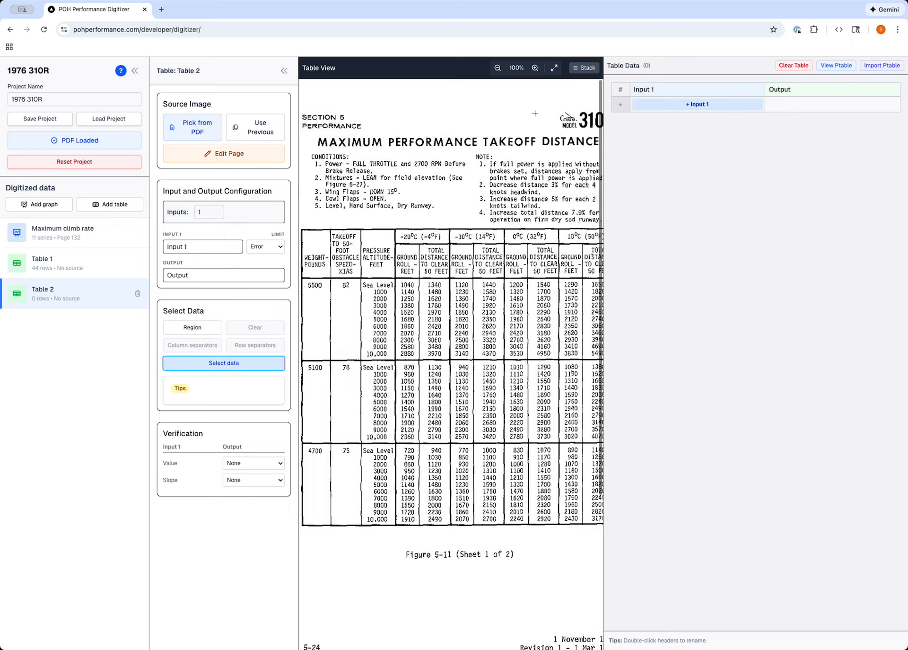
{"action": "scroll", "coordinate": [438, 374], "scroll_direction": "left", "scroll_amount": 2}
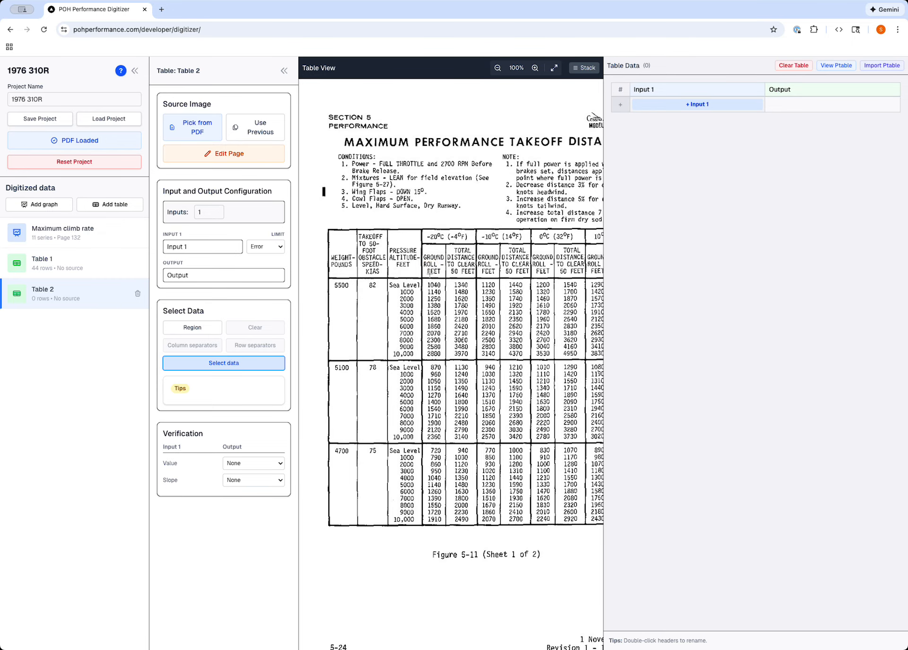
{"action": "double_click", "coordinate": [45, 288]}
{"action": "key", "text": "ctrl+a"}
{"action": "type", "text": "M"}
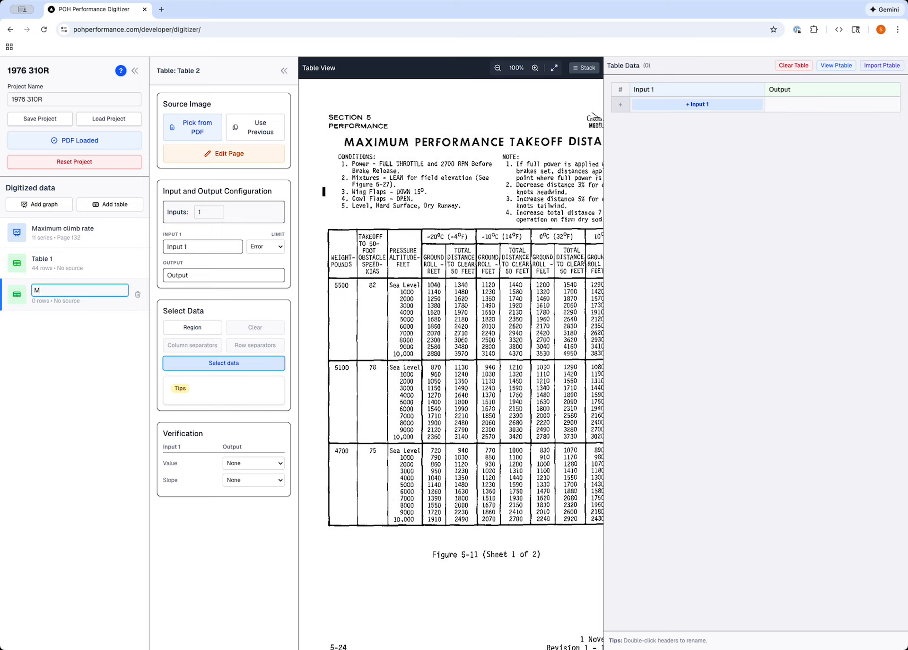
{"action": "type", "text": "aximum performance takeoff roll"}
{"action": "left_click", "coordinate": [76, 332]}
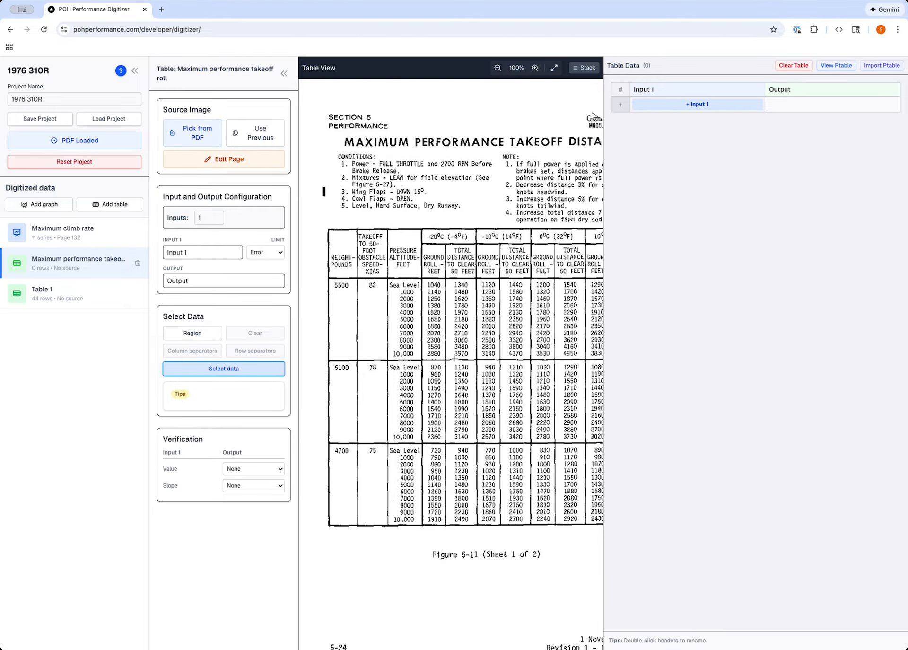
{"action": "scroll", "coordinate": [445, 361], "scroll_direction": "right", "scroll_amount": 1}
{"action": "scroll", "coordinate": [444, 361], "scroll_direction": "right", "scroll_amount": 5}
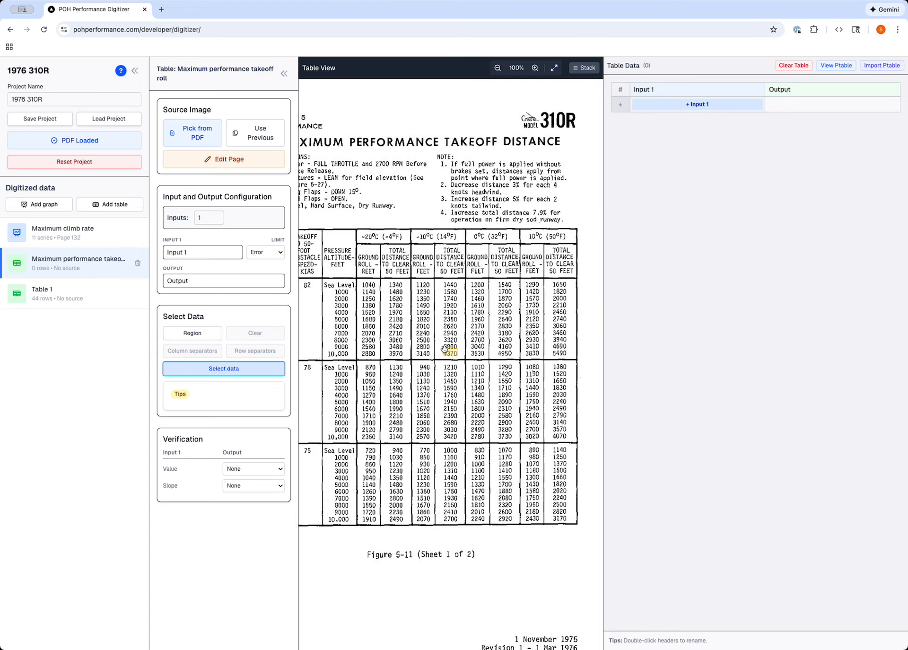
{"action": "scroll", "coordinate": [447, 284], "scroll_direction": "right", "scroll_amount": 3}
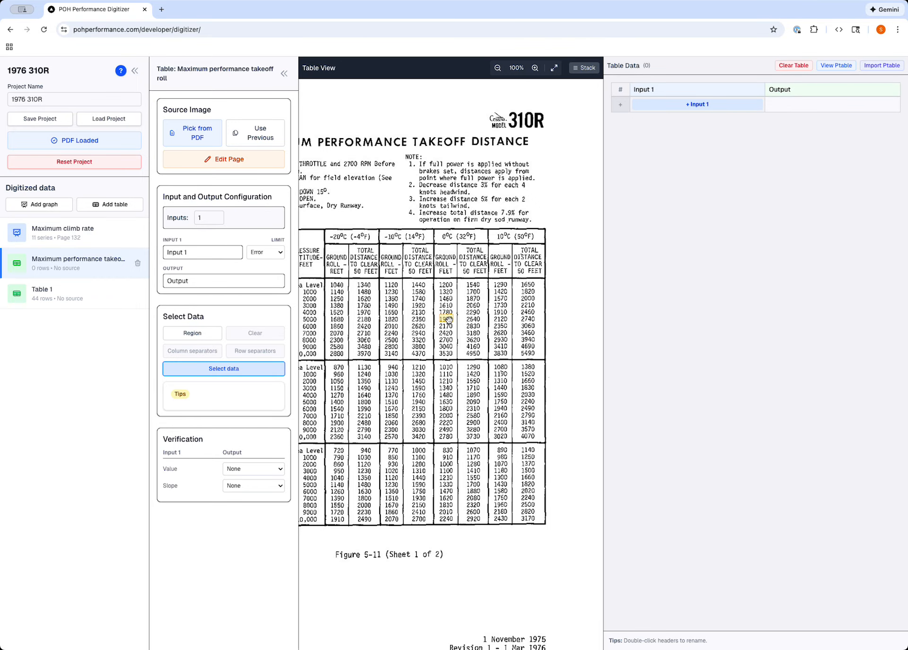
{"action": "scroll", "coordinate": [447, 319], "scroll_direction": "left", "scroll_amount": 5}
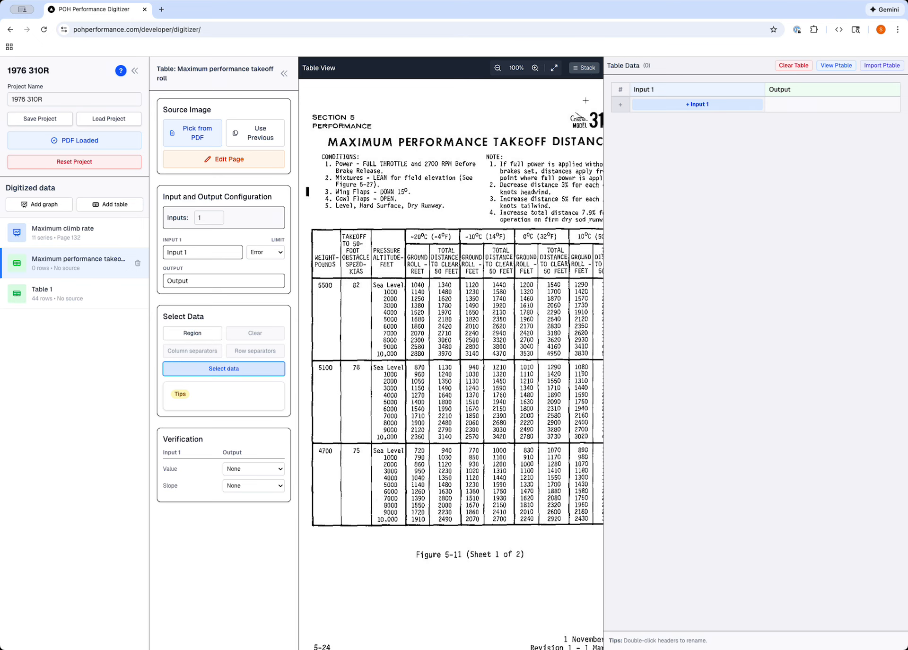
{"action": "left_click", "coordinate": [587, 69]}
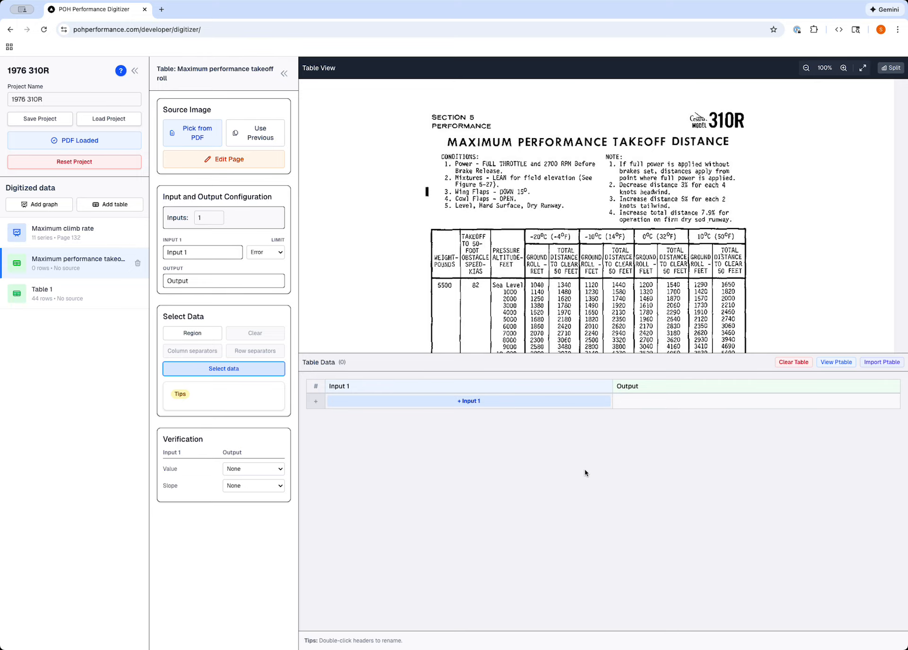
{"action": "scroll", "coordinate": [541, 222], "scroll_direction": "down", "scroll_amount": 4}
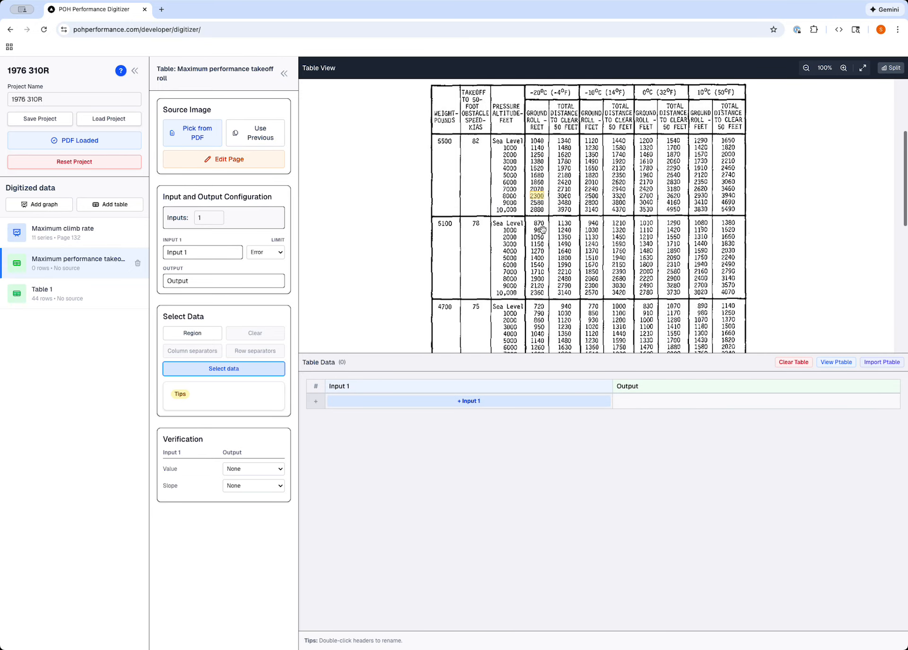
{"action": "scroll", "coordinate": [542, 230], "scroll_direction": "up", "scroll_amount": 1}
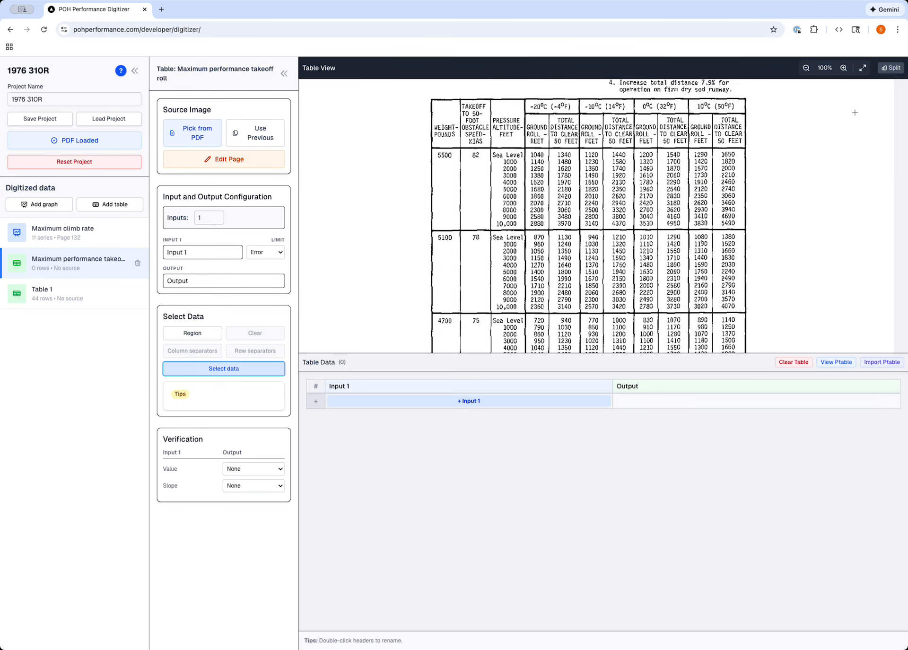
{"action": "left_click", "coordinate": [863, 69]}
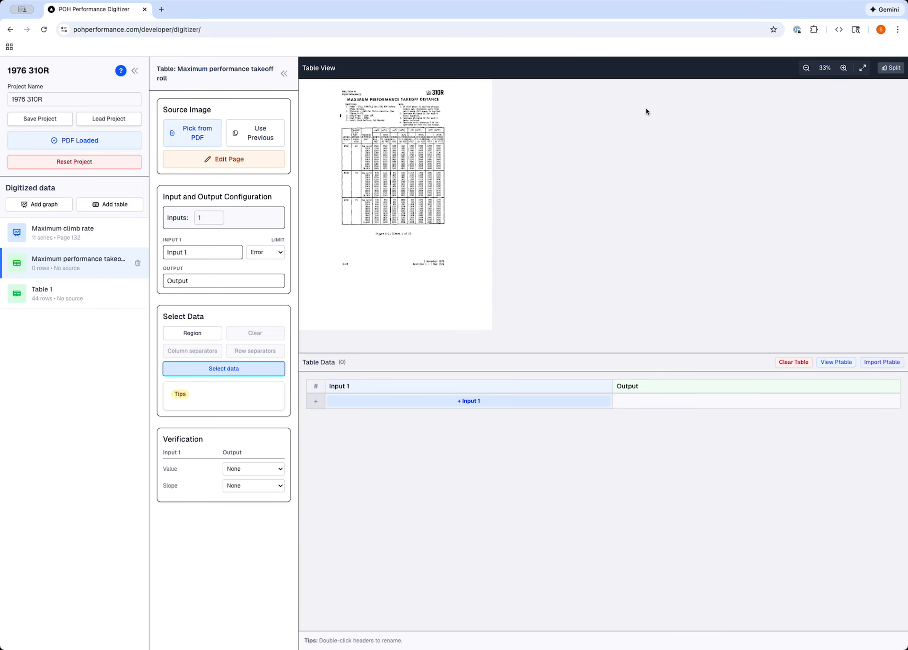
{"action": "left_click", "coordinate": [891, 69]}
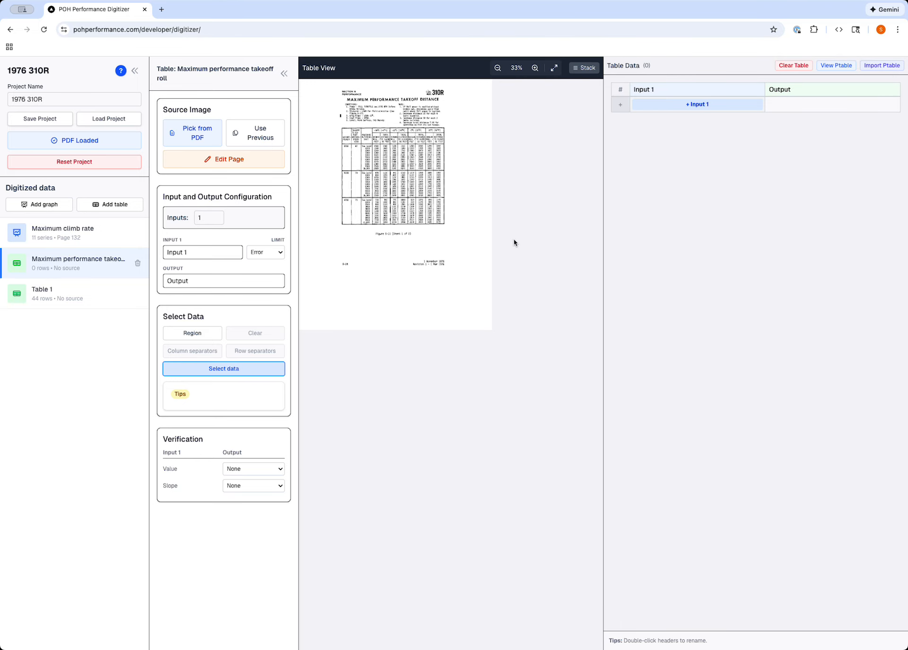
Mark the data region around all the weight blocks of the takeoff distance table, excluding its header rows.
{"action": "left_click", "coordinate": [555, 69]}
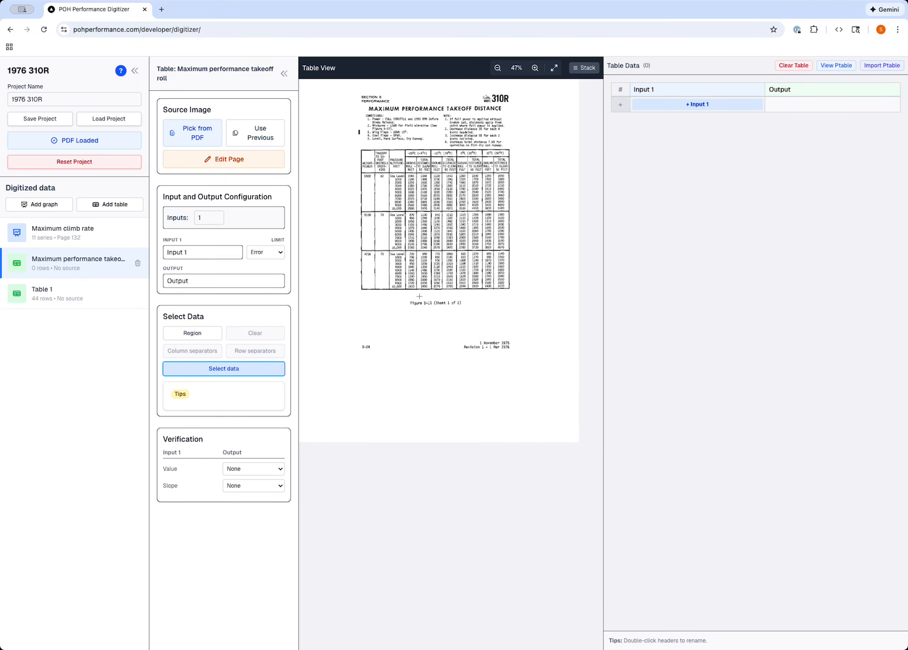
{"action": "left_click", "coordinate": [535, 68]}
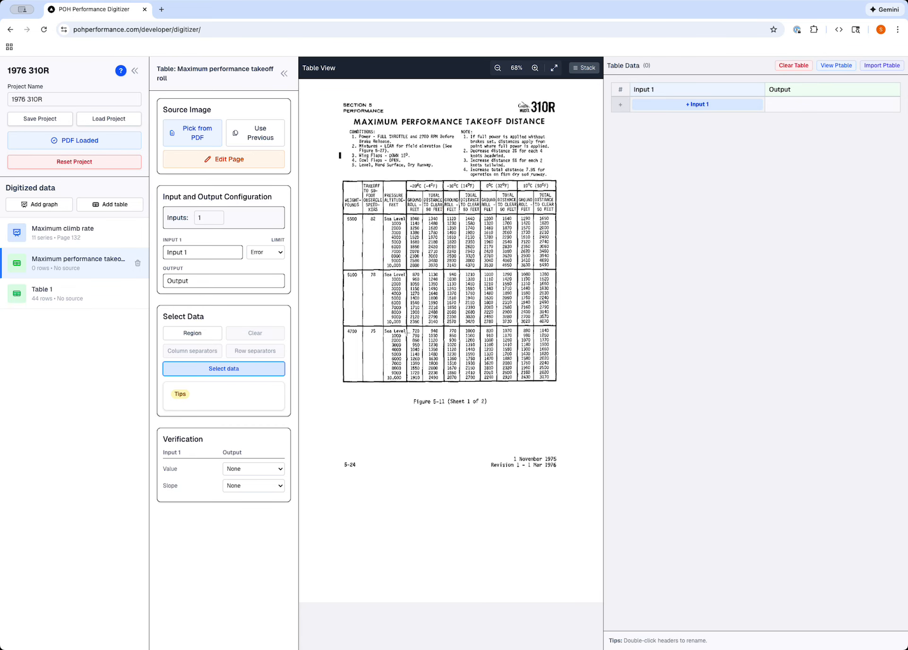
{"action": "left_click", "coordinate": [191, 334]}
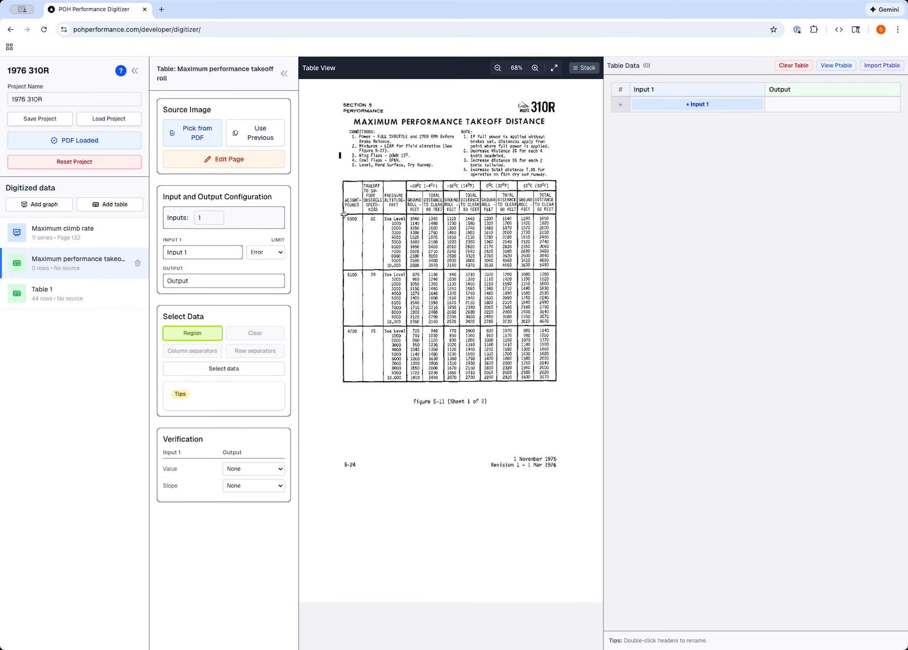
{"action": "left_click_drag", "start_coordinate": [344, 215], "coordinate": [557, 381]}
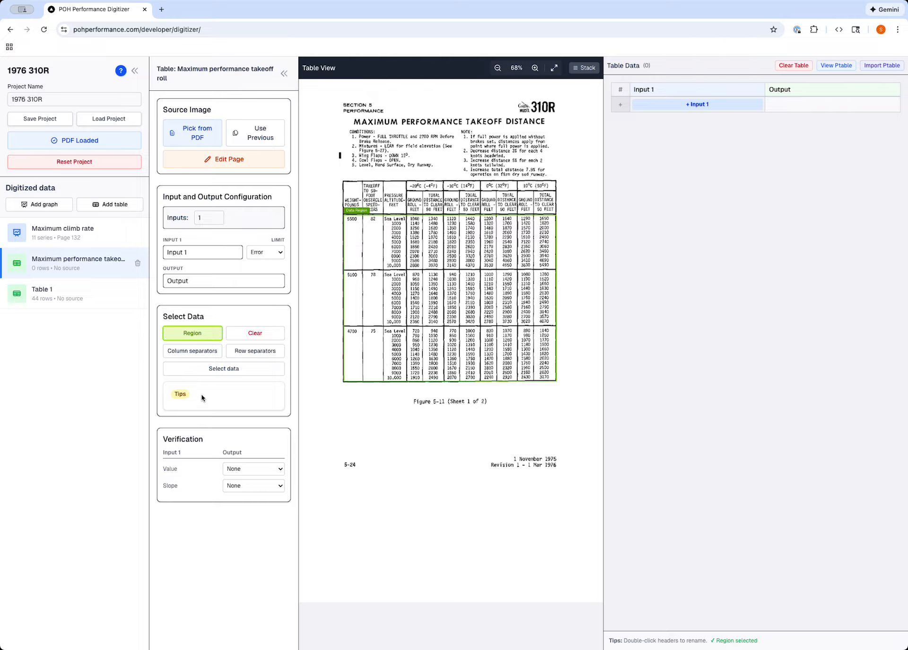
Add column separators along the table's printed vertical lines, from the weight column through the 10°C columns.
{"action": "left_click", "coordinate": [192, 351]}
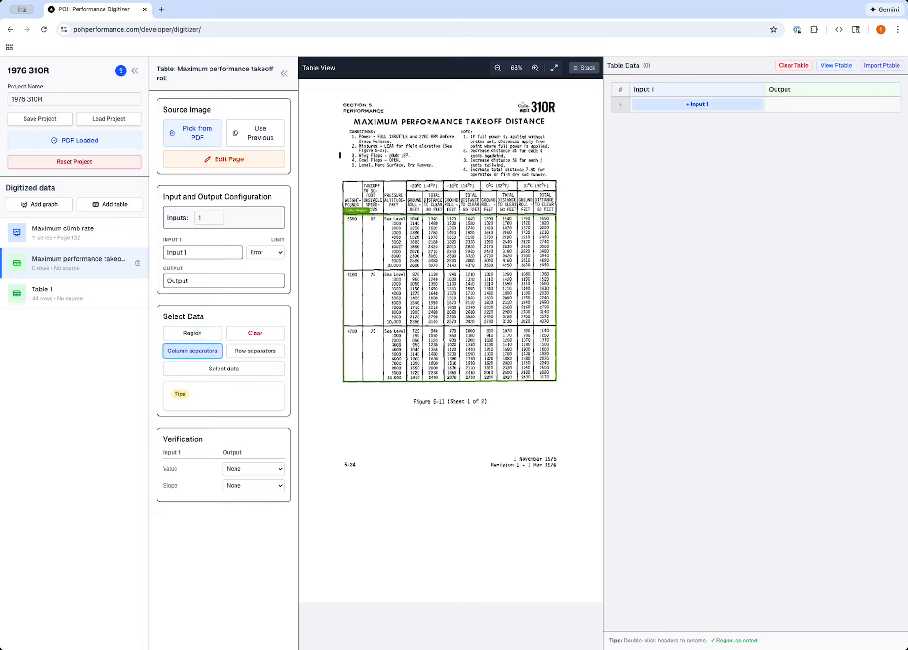
{"action": "left_click", "coordinate": [363, 247]}
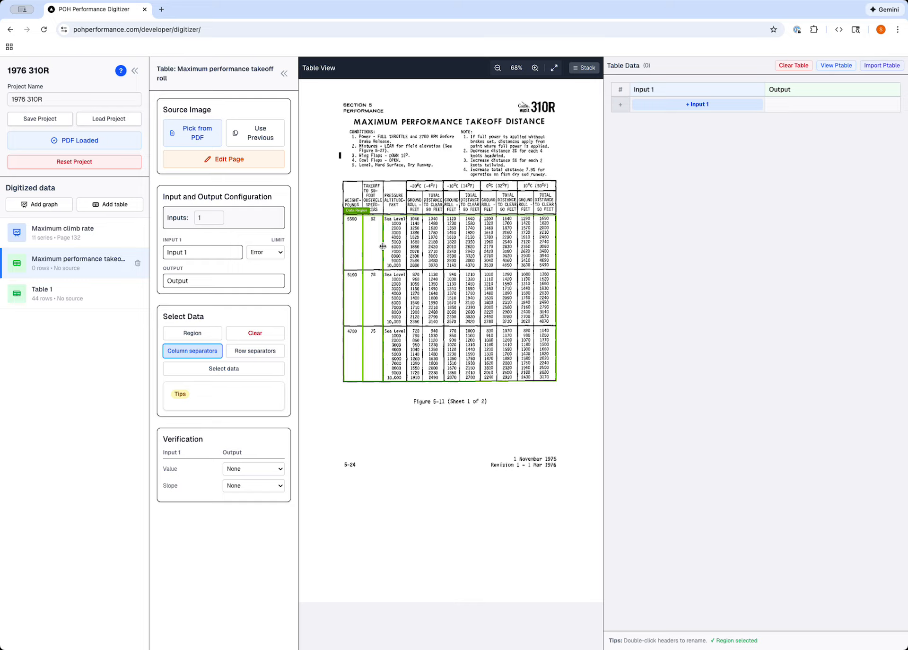
{"action": "left_click", "coordinate": [383, 246]}
{"action": "left_click", "coordinate": [406, 246]}
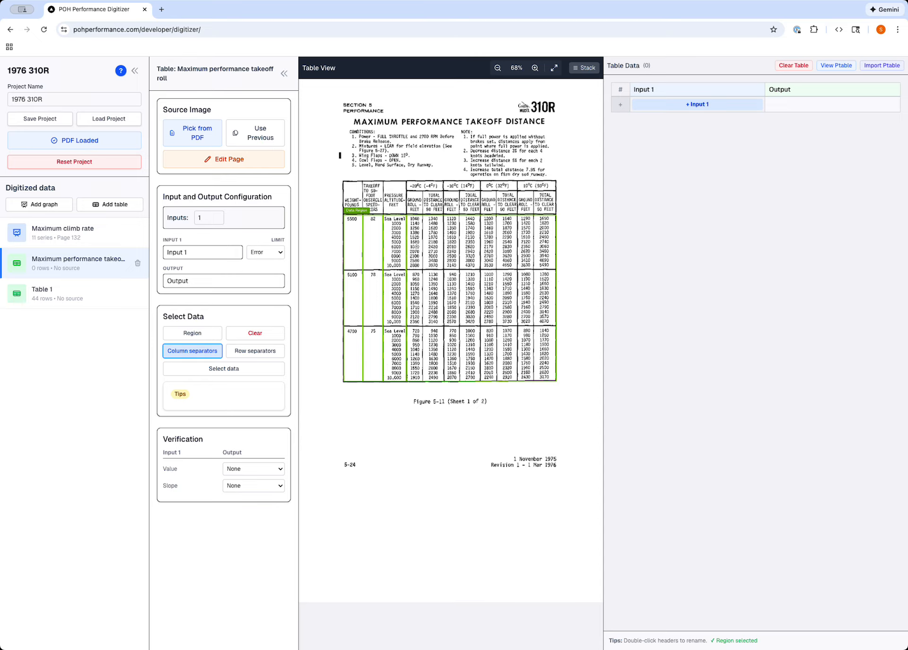
{"action": "left_click", "coordinate": [446, 246]}
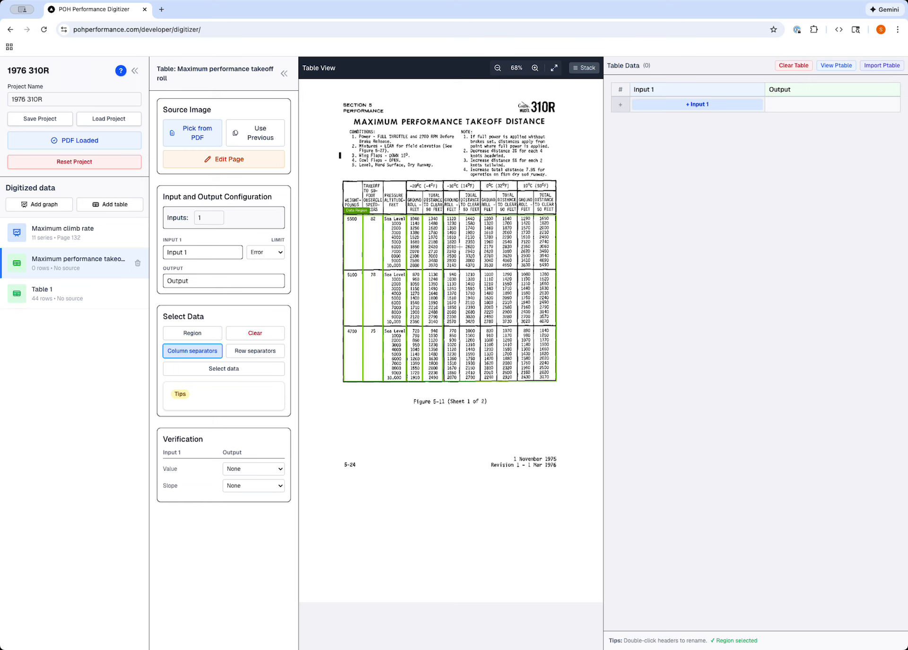
{"action": "left_click", "coordinate": [460, 247]}
{"action": "left_click", "coordinate": [481, 247]}
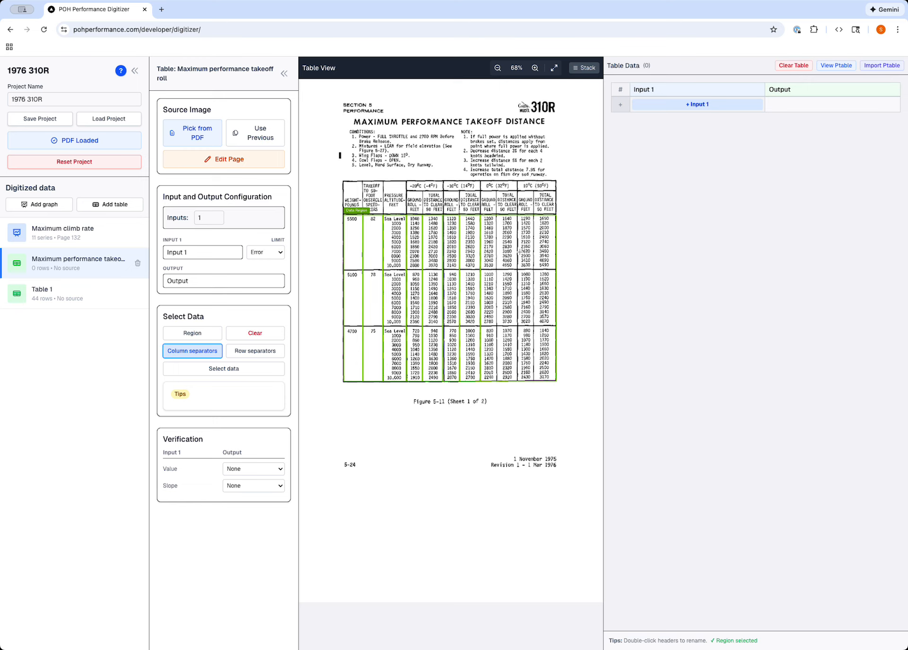
{"action": "left_click", "coordinate": [496, 249]}
{"action": "left_click", "coordinate": [518, 249]}
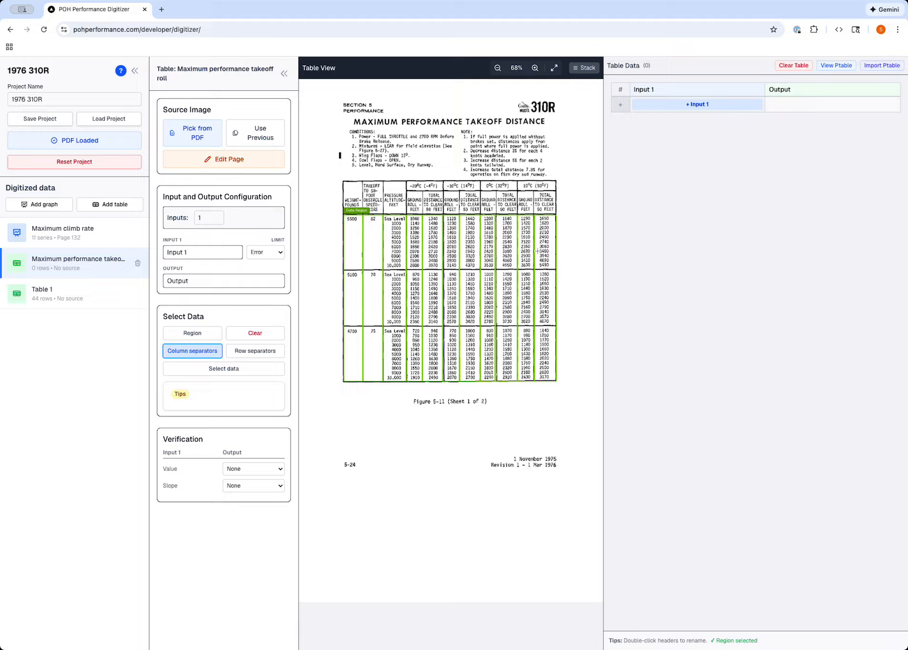
{"action": "left_click", "coordinate": [534, 250]}
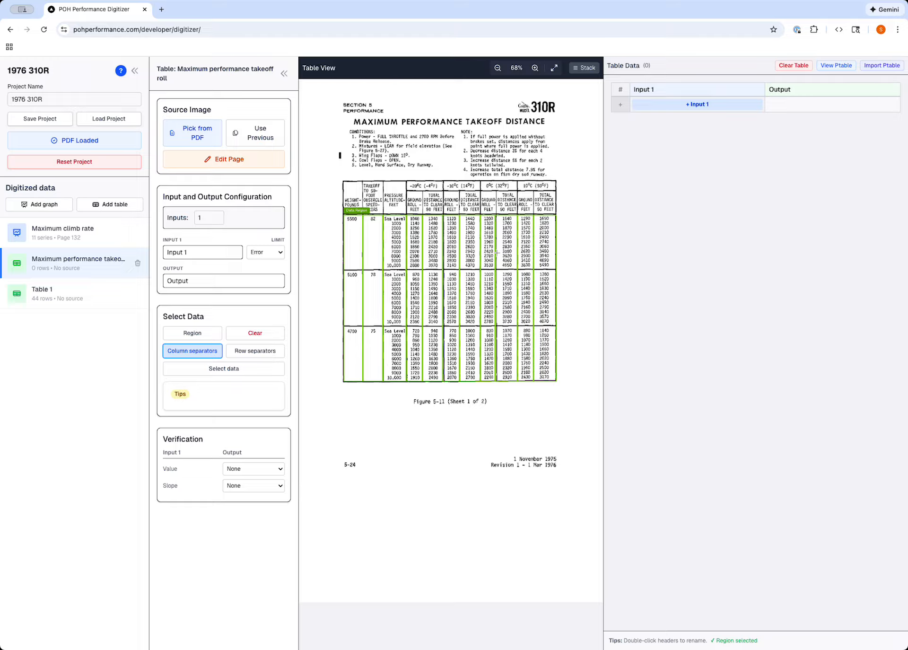
Align the column separators around the -10°C and 0°C columns with the printed lines, and add row separators between the 5500, 5100 and 4700 lb blocks.
{"action": "left_click", "coordinate": [499, 253]}
{"action": "left_click", "coordinate": [498, 253]}
{"action": "left_click_drag", "start_coordinate": [443, 255], "coordinate": [444, 255]}
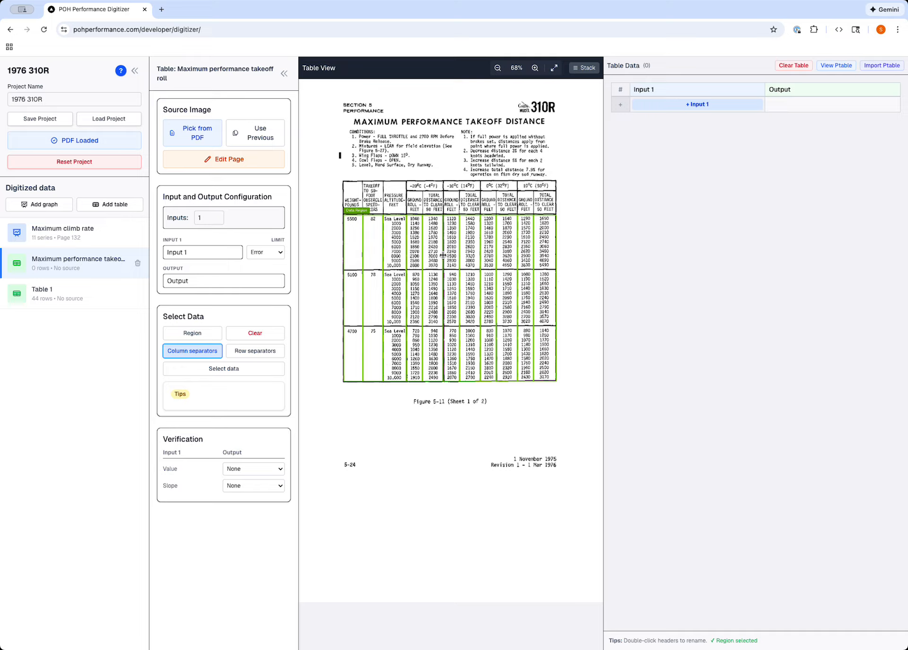
{"action": "scroll", "coordinate": [443, 255], "scroll_direction": "right", "scroll_amount": 1}
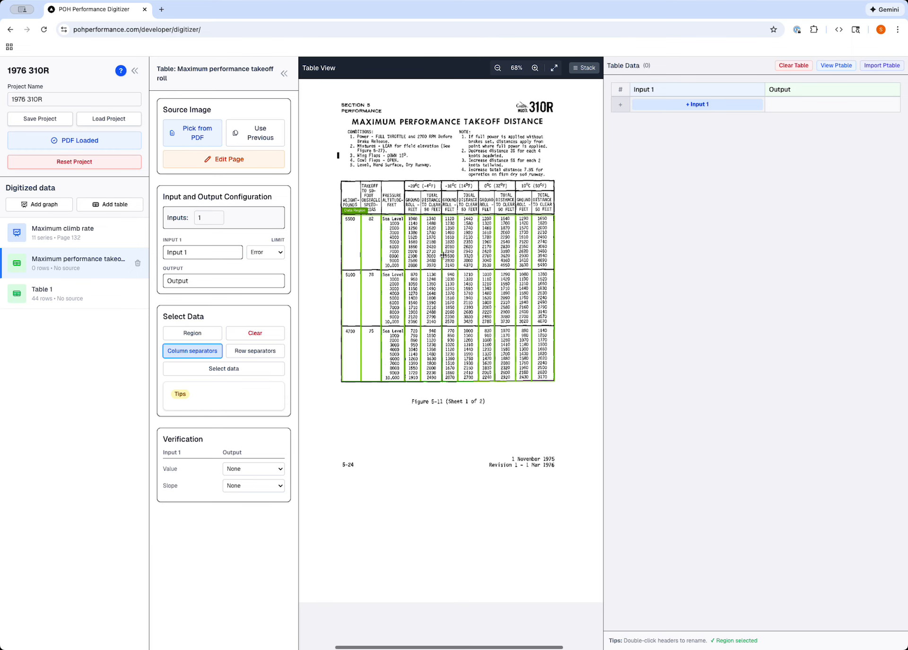
{"action": "scroll", "coordinate": [443, 256], "scroll_direction": "right", "scroll_amount": 1}
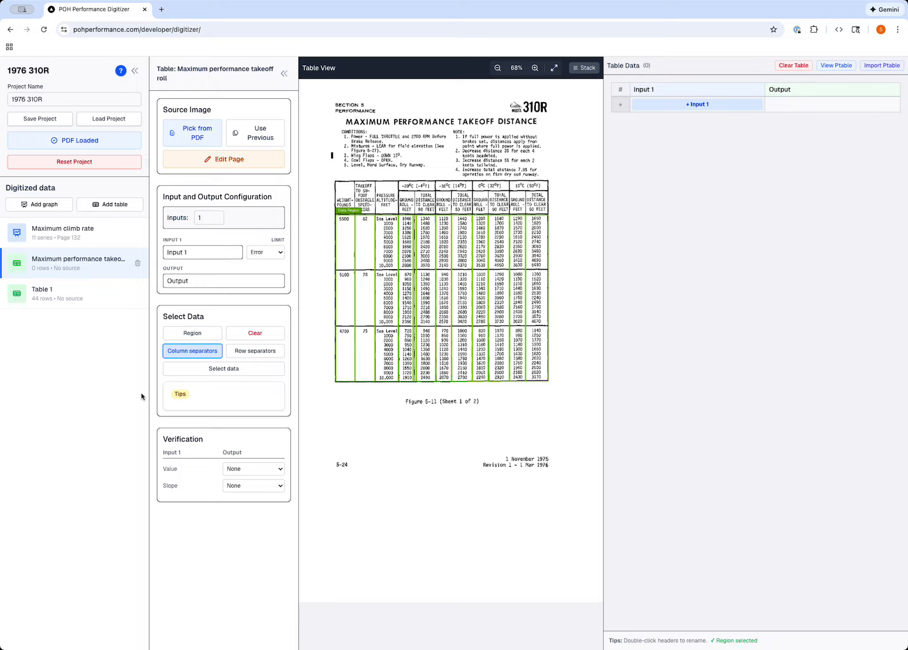
{"action": "left_click", "coordinate": [258, 353]}
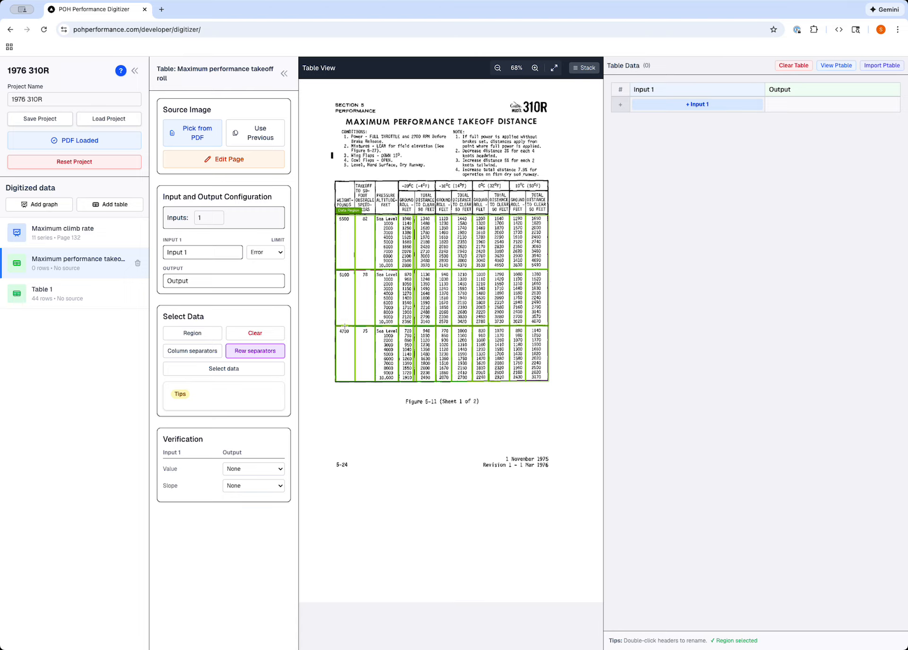
Name the table's output "distance" and its input "pressureAltitude".
{"action": "double_click", "coordinate": [178, 281]}
{"action": "type", "text": "d"}
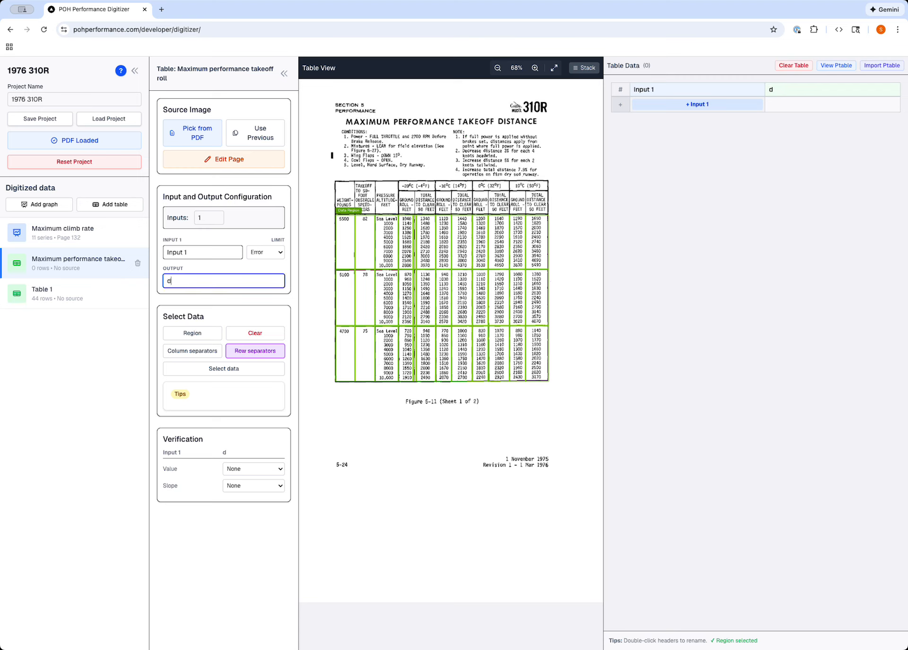
{"action": "type", "text": "istance"}
{"action": "left_click", "coordinate": [191, 252]}
{"action": "triple_click", "coordinate": [191, 253]}
{"action": "type", "text": "p"}
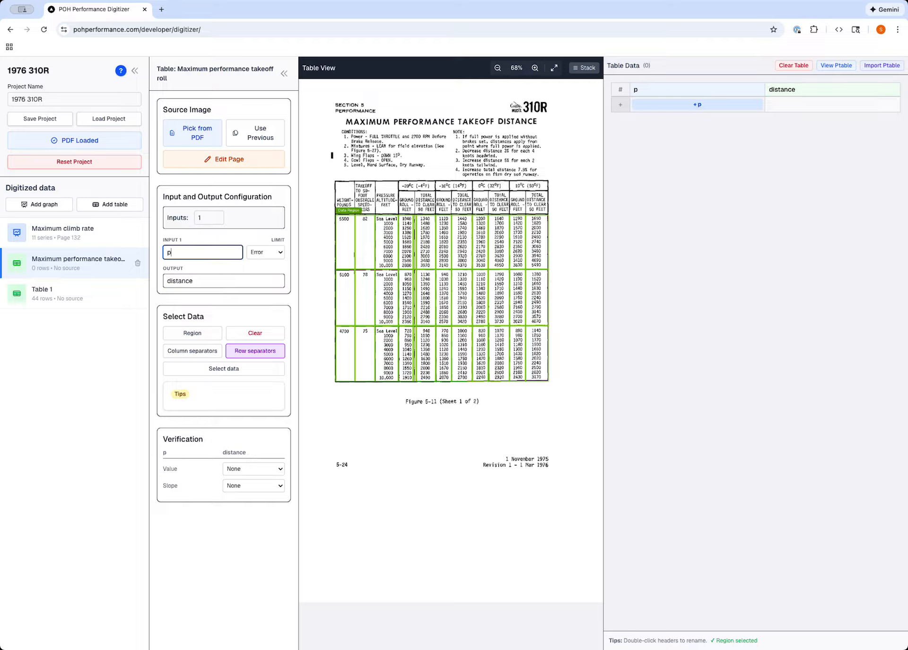
{"action": "type", "text": "ressureAltitude"}
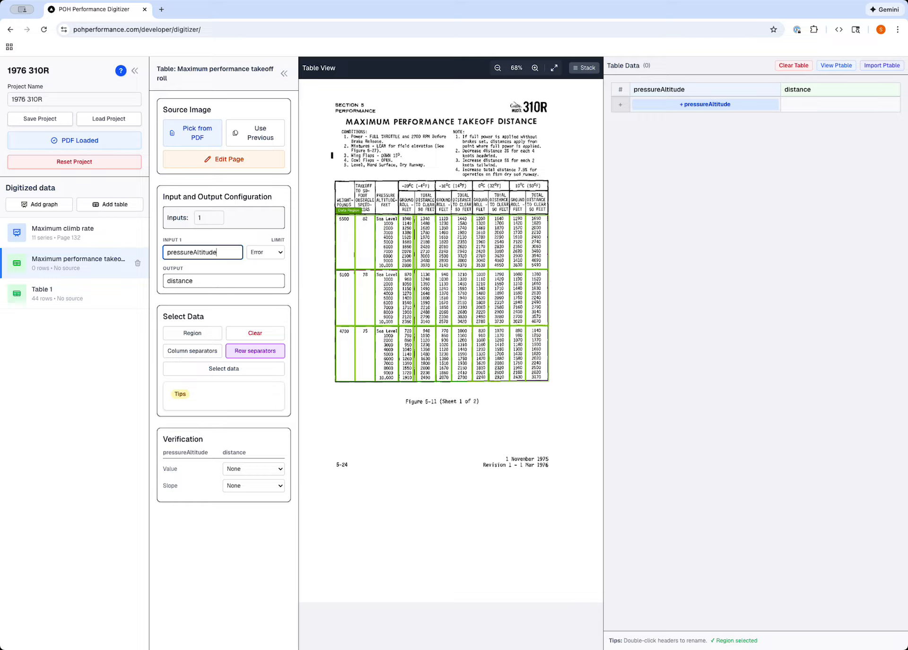
Increase the number of inputs to 2 and name the new first input "oat".
{"action": "left_click", "coordinate": [216, 215]}
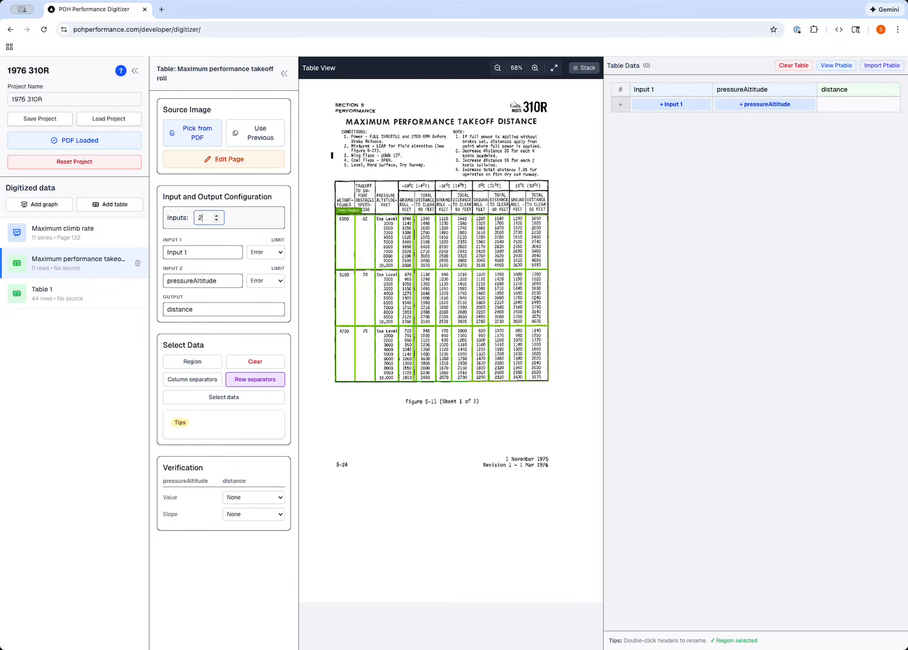
{"action": "triple_click", "coordinate": [184, 252]}
{"action": "type", "text": "o"}
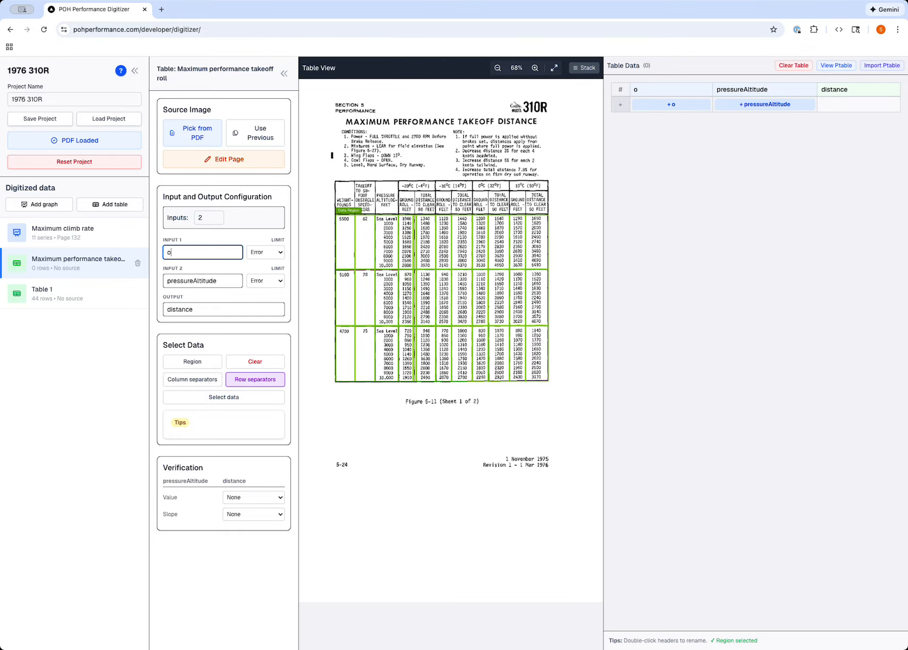
{"action": "type", "text": "at"}
Increase the number of inputs to 3 and name the new first input "weight".
{"action": "left_click", "coordinate": [216, 215]}
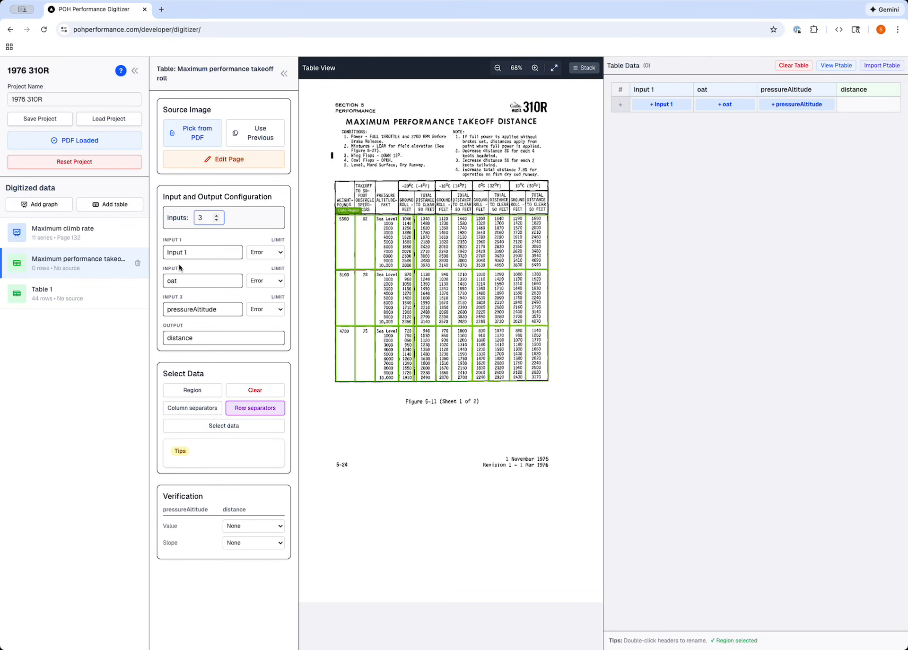
{"action": "type", "text": "w"}
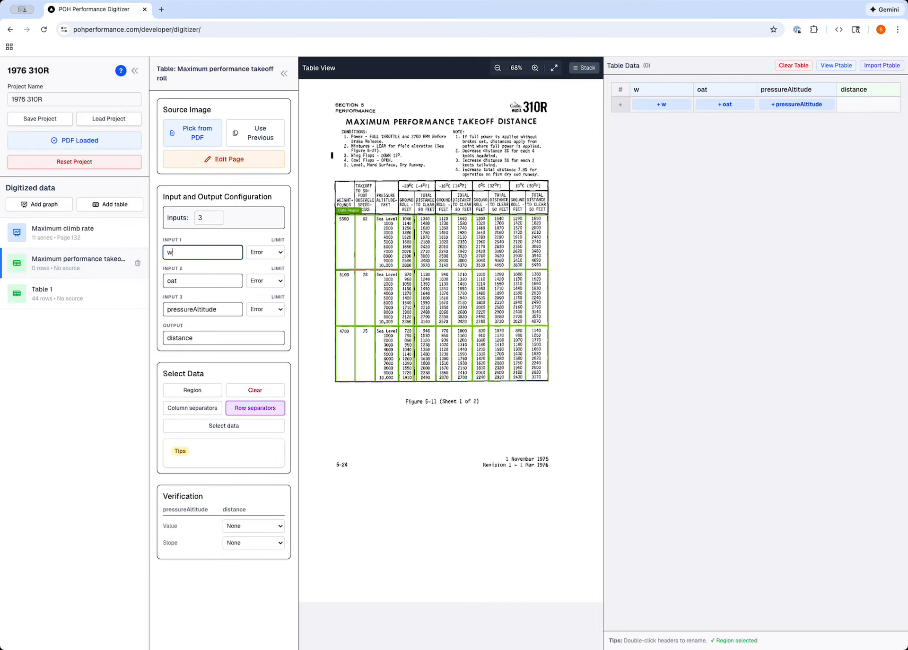
{"action": "type", "text": "eight"}
Add a weight row, capture 5500 into it from the source table's weight column, and delete the stray extracted rows below it.
{"action": "left_click", "coordinate": [644, 104]}
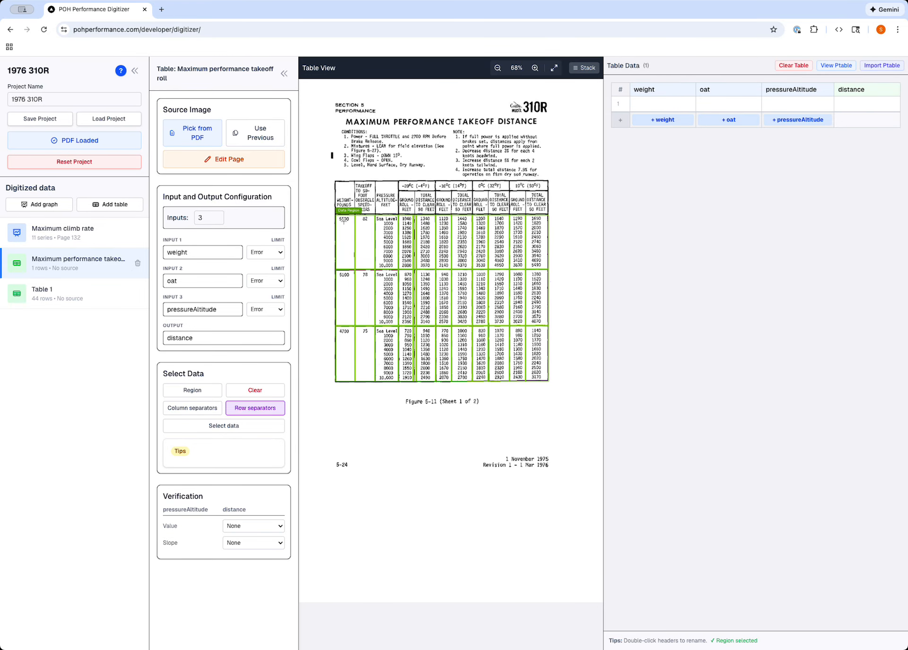
{"action": "left_click", "coordinate": [198, 429]}
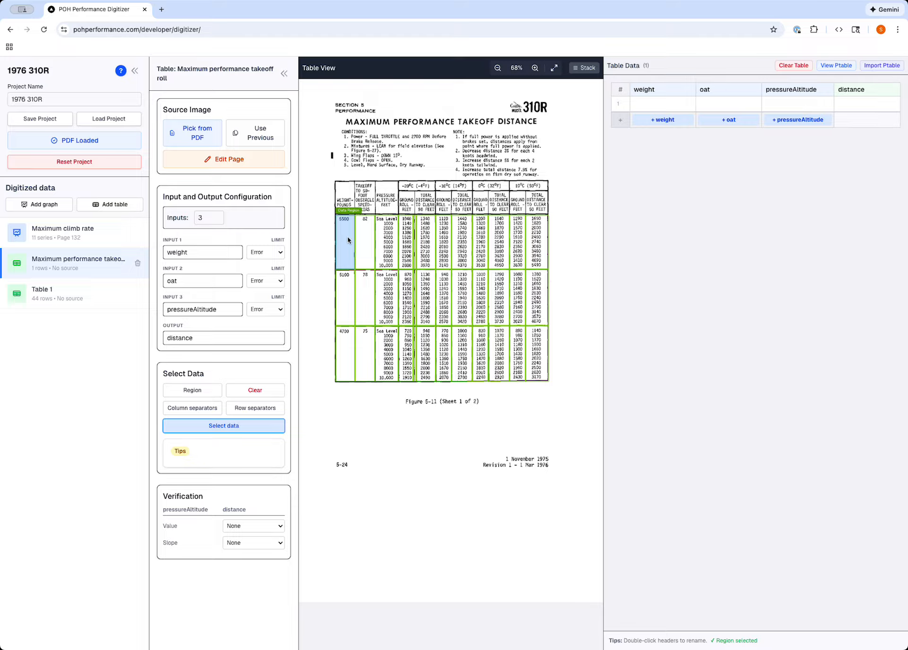
{"action": "left_click_drag", "start_coordinate": [355, 239], "coordinate": [666, 103]}
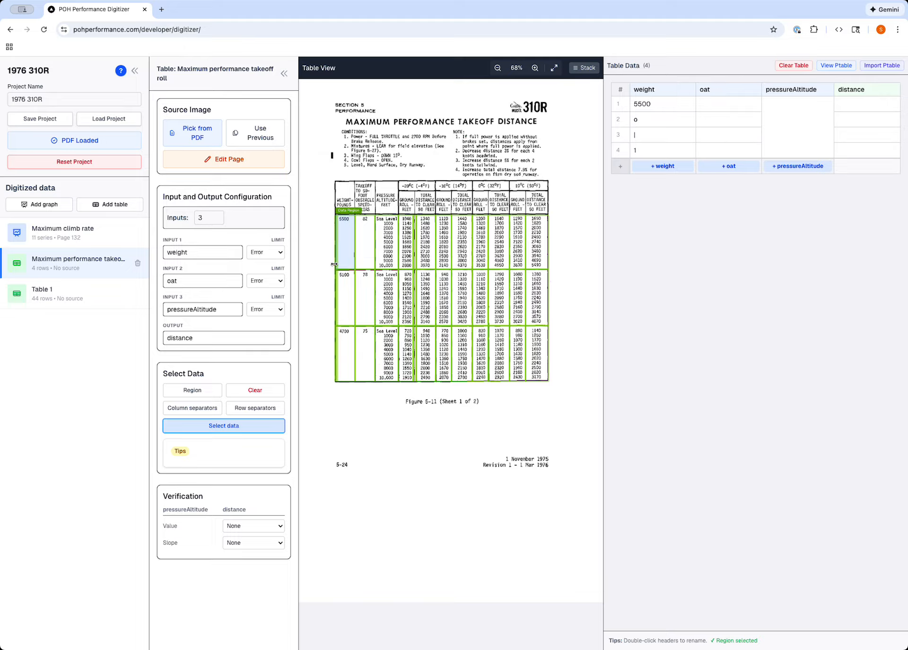
{"action": "left_click", "coordinate": [623, 150]}
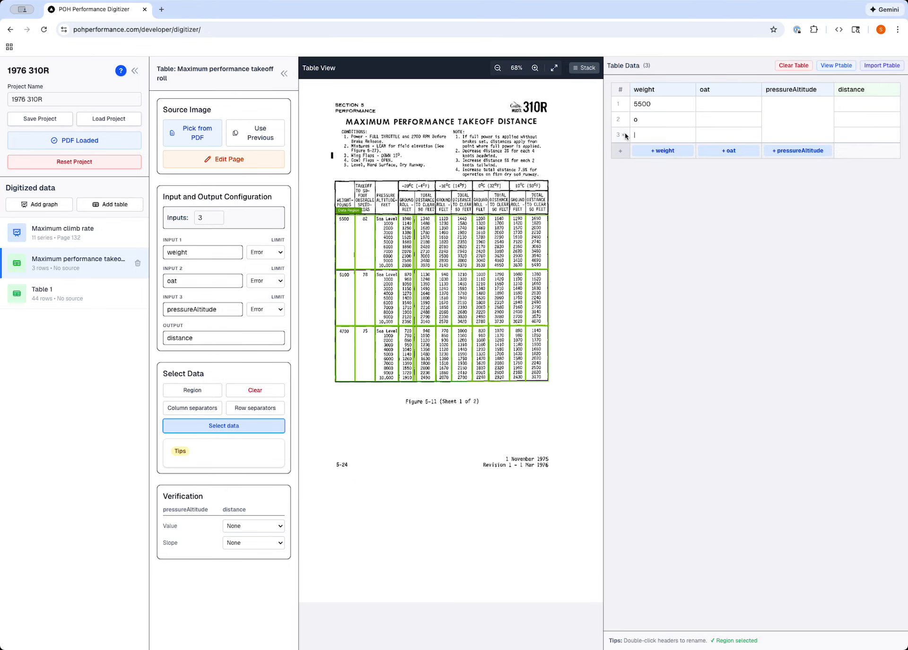
{"action": "left_click", "coordinate": [625, 135]}
{"action": "left_click", "coordinate": [623, 119]}
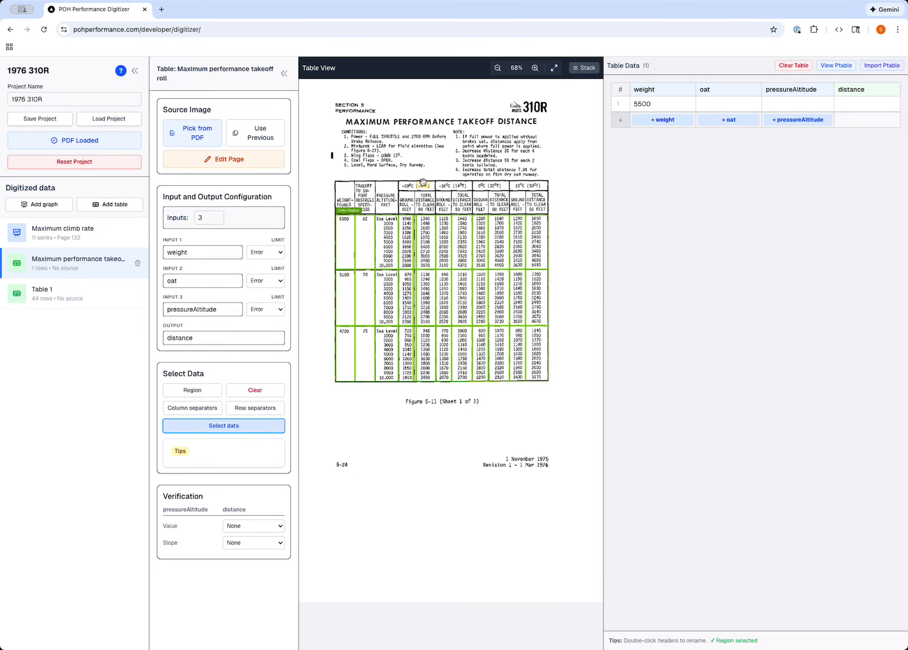
Capture the -20°C heading into the 5500 row's oat cell and trim the value to -20.
{"action": "left_click_drag", "start_coordinate": [406, 185], "coordinate": [709, 105]}
{"action": "left_click", "coordinate": [705, 104]}
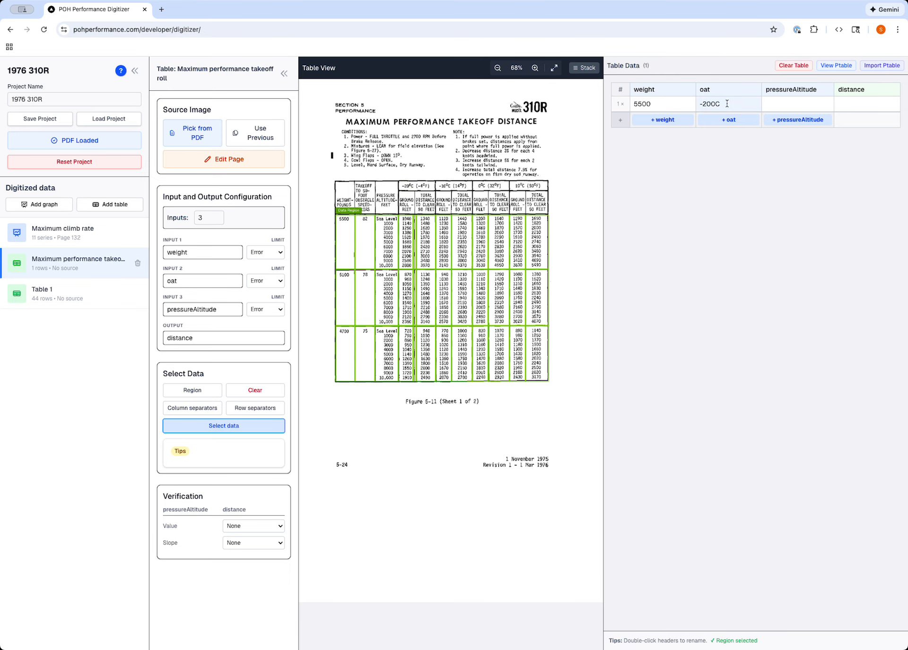
{"action": "key", "text": "BackSpace"}
{"action": "key", "text": "BackSpace"}
{"action": "left_click", "coordinate": [727, 232]}
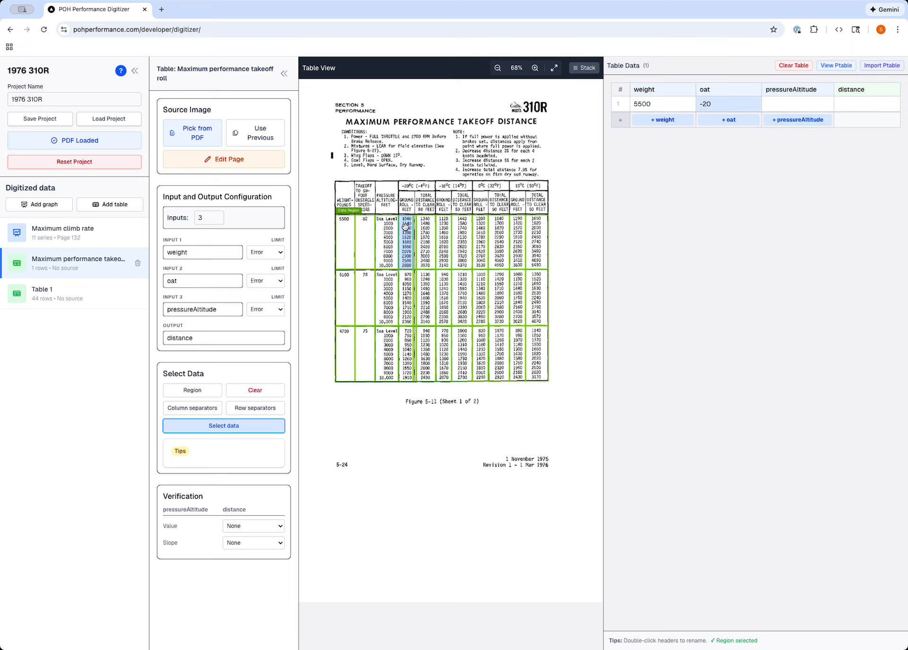
Fill pressureAltitude from the 5500 lb block's pressure altitude column, correcting the last entry to 10000 and the Sea Level entry to 0.
{"action": "left_click_drag", "start_coordinate": [408, 227], "coordinate": [785, 104]}
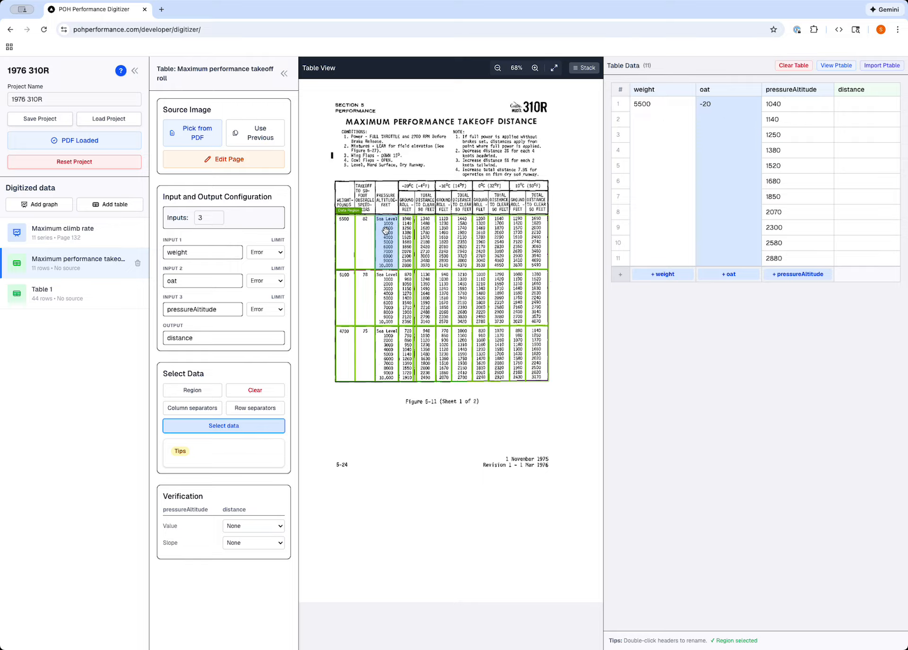
{"action": "left_click_drag", "start_coordinate": [395, 231], "coordinate": [775, 107]}
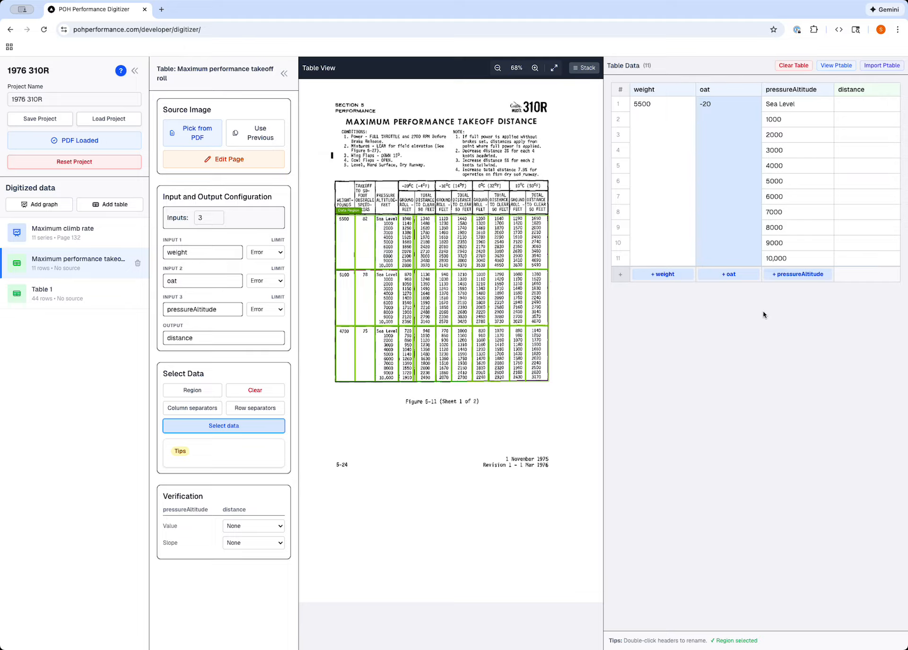
{"action": "left_click", "coordinate": [775, 257]}
{"action": "key", "text": "BackSpace"}
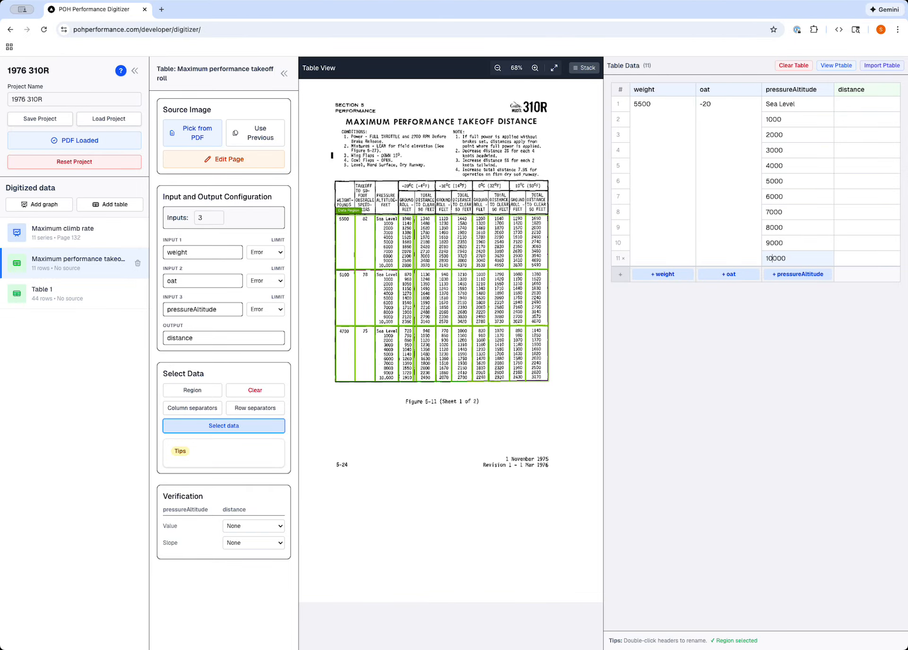
{"action": "triple_click", "coordinate": [783, 105]}
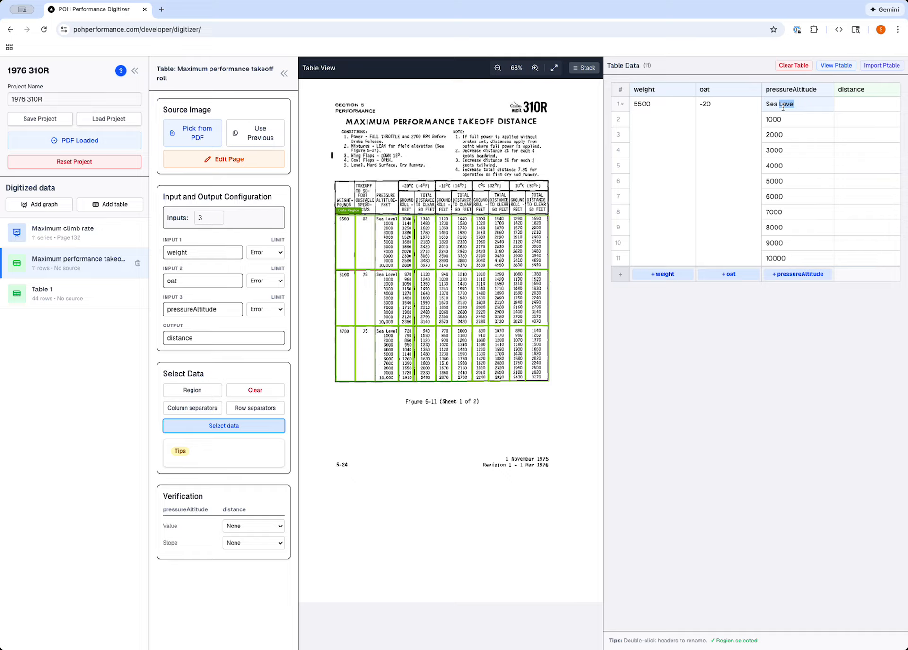
{"action": "type", "text": "0"}
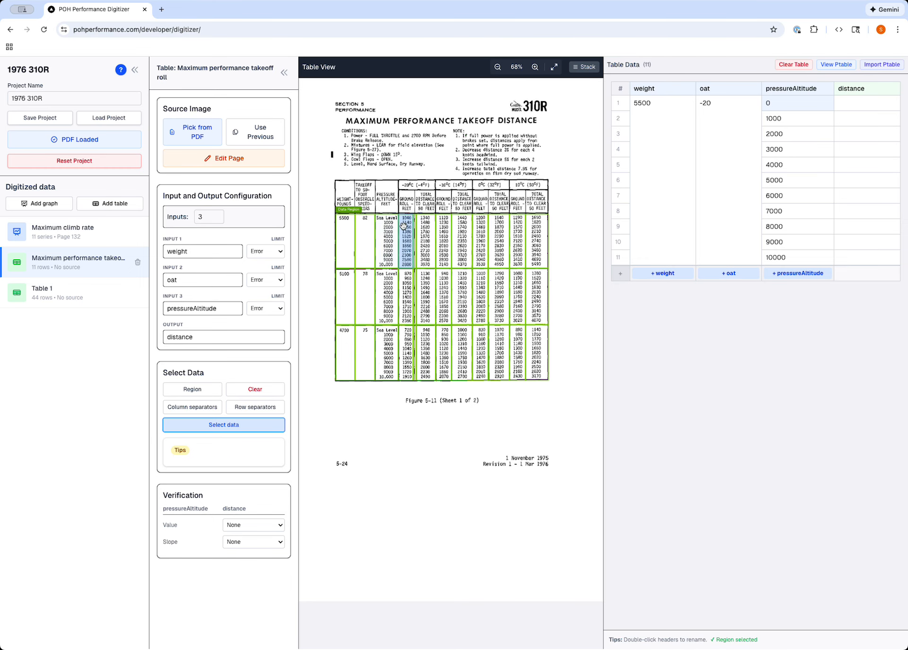
Fill distance with the 5500 lb ground roll values at -20°C, check them against the source, and correct the 6000 ft distance to 1860.
{"action": "left_click_drag", "start_coordinate": [405, 225], "coordinate": [846, 105]}
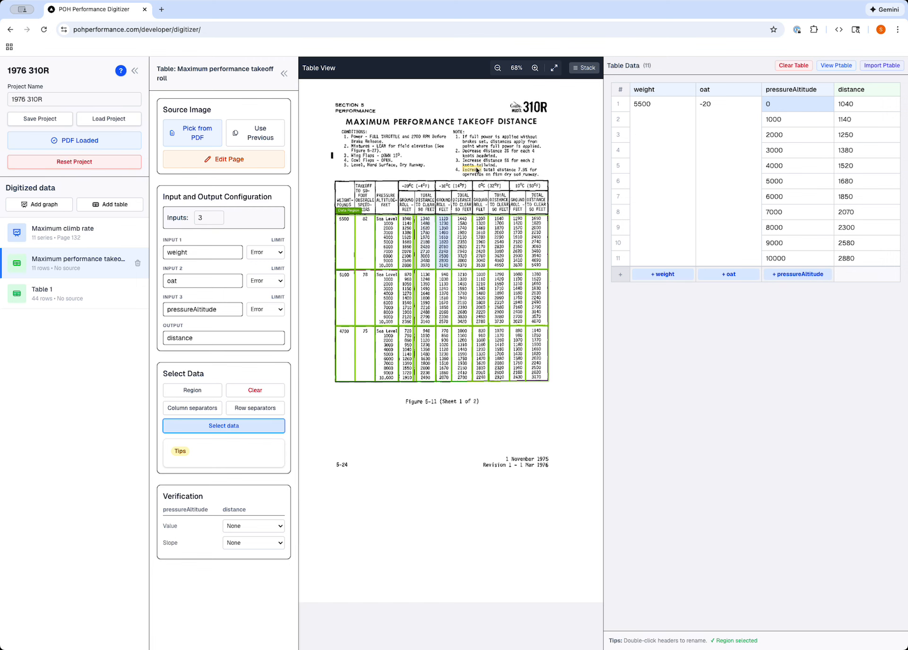
{"action": "left_click", "coordinate": [536, 68]}
{"action": "left_click", "coordinate": [536, 68]}
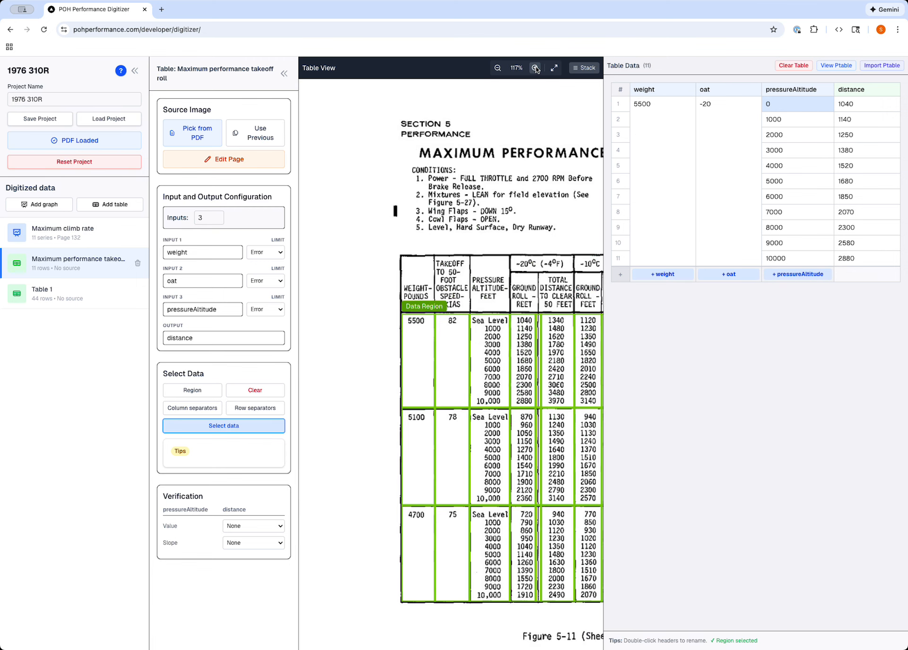
{"action": "scroll", "coordinate": [481, 264], "scroll_direction": "down", "scroll_amount": 3}
{"action": "scroll", "coordinate": [480, 264], "scroll_direction": "right", "scroll_amount": 3}
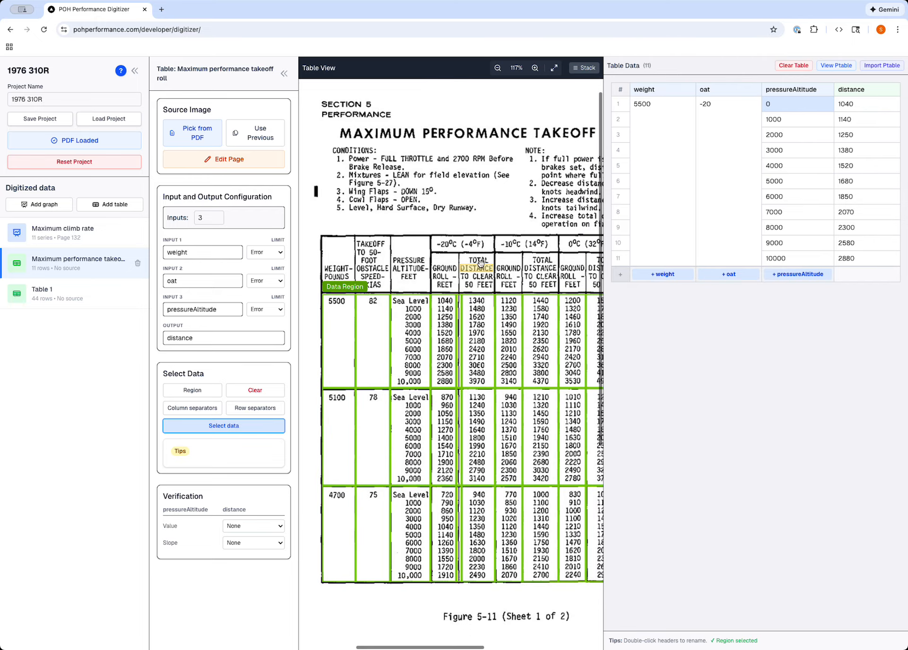
{"action": "scroll", "coordinate": [477, 270], "scroll_direction": "right", "scroll_amount": 1}
{"action": "scroll", "coordinate": [473, 272], "scroll_direction": "down", "scroll_amount": 1}
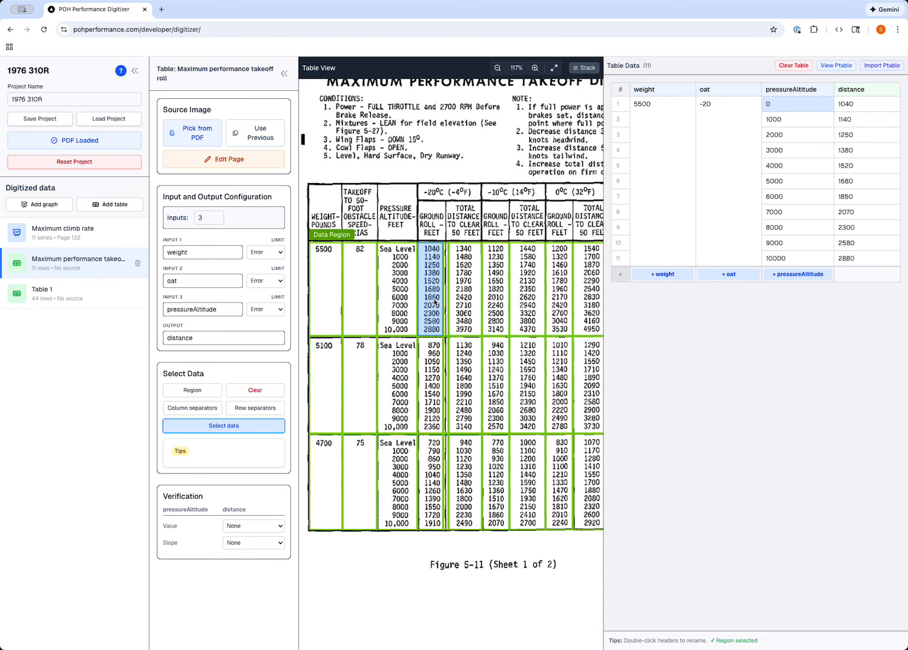
{"action": "left_click", "coordinate": [535, 67]}
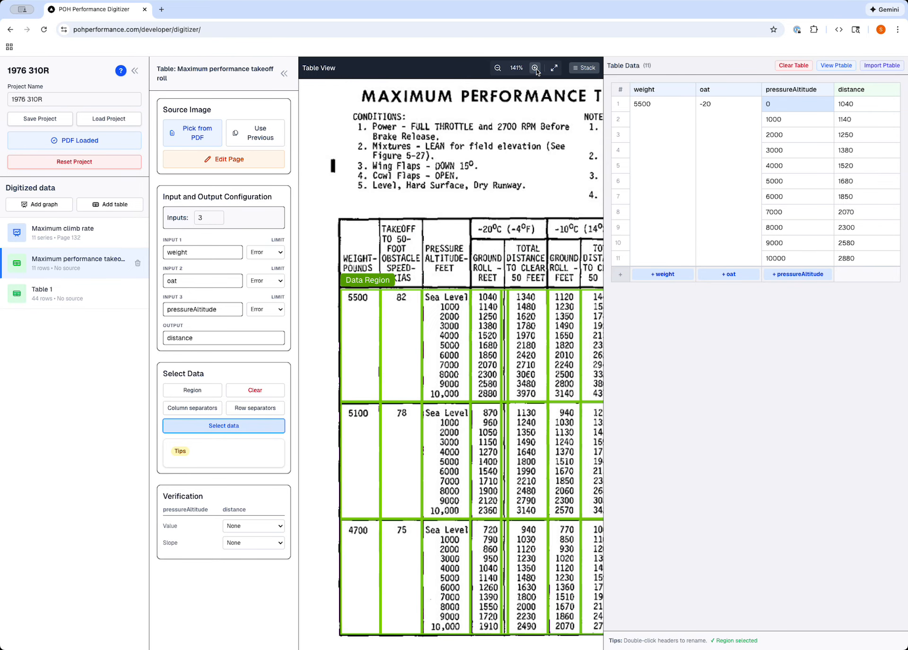
{"action": "left_click", "coordinate": [535, 68]}
{"action": "scroll", "coordinate": [473, 331], "scroll_direction": "down", "scroll_amount": 3}
{"action": "scroll", "coordinate": [473, 331], "scroll_direction": "right", "scroll_amount": 3}
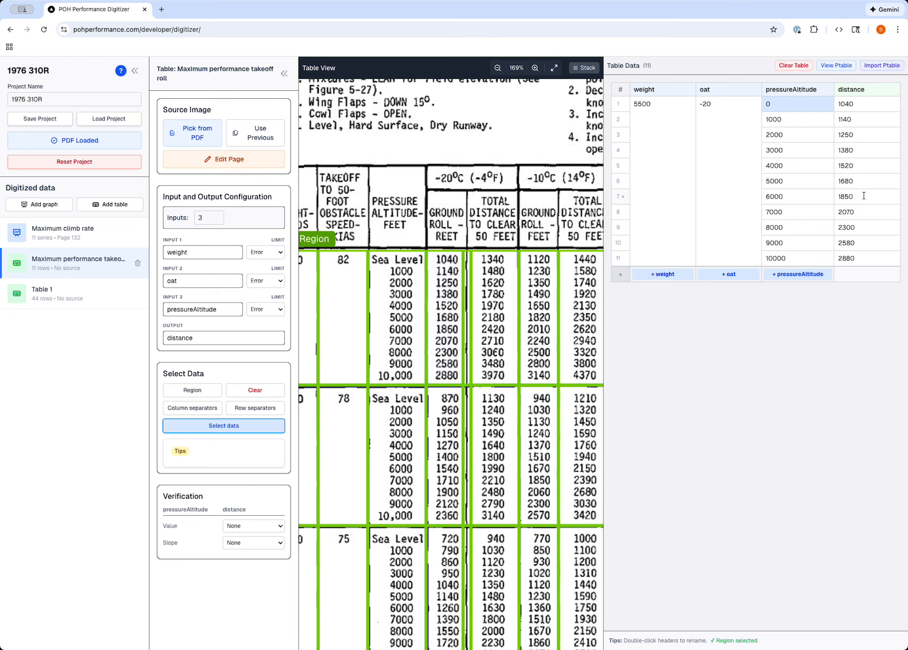
{"action": "left_click", "coordinate": [849, 202]}
{"action": "key", "text": "BackSpace"}
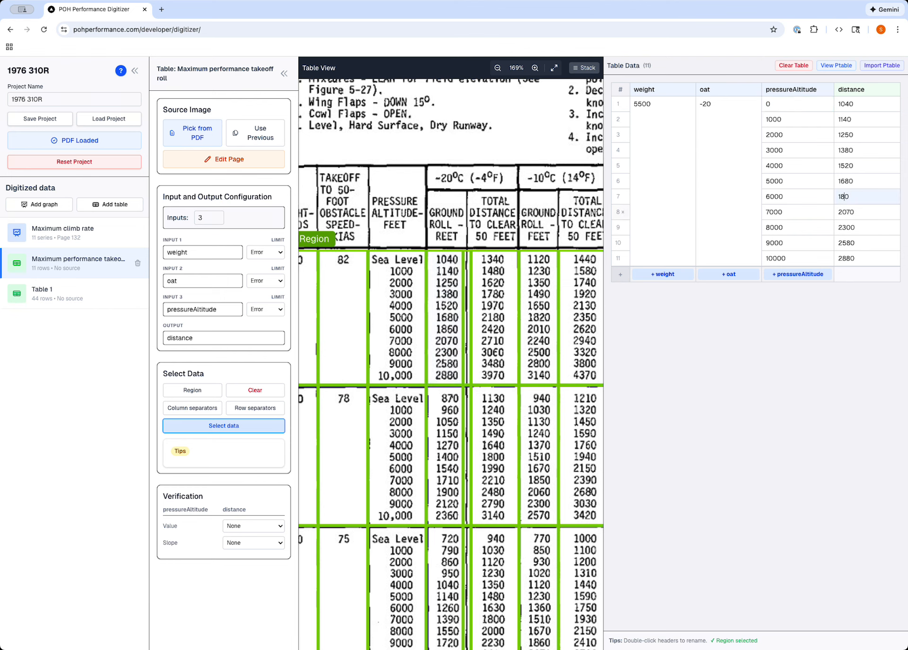
{"action": "type", "text": "6"}
Add a second oat group under the 5500 weight, capture the -10°C heading into it, and correct the value to -10.
{"action": "left_click", "coordinate": [737, 274]}
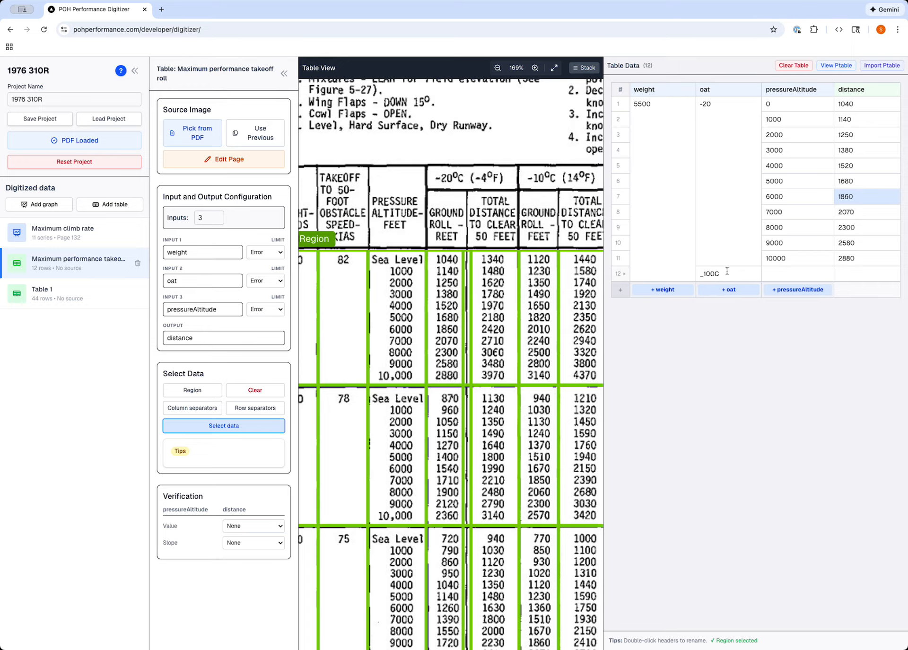
{"action": "left_click", "coordinate": [727, 273]}
{"action": "type", "text": "_100"}
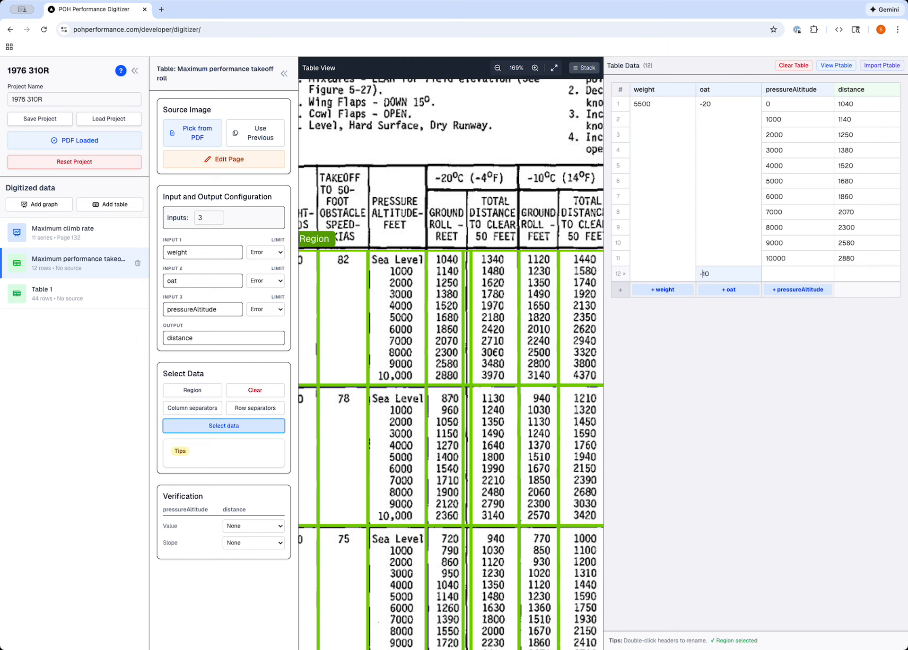
{"action": "key", "text": "Tab"}
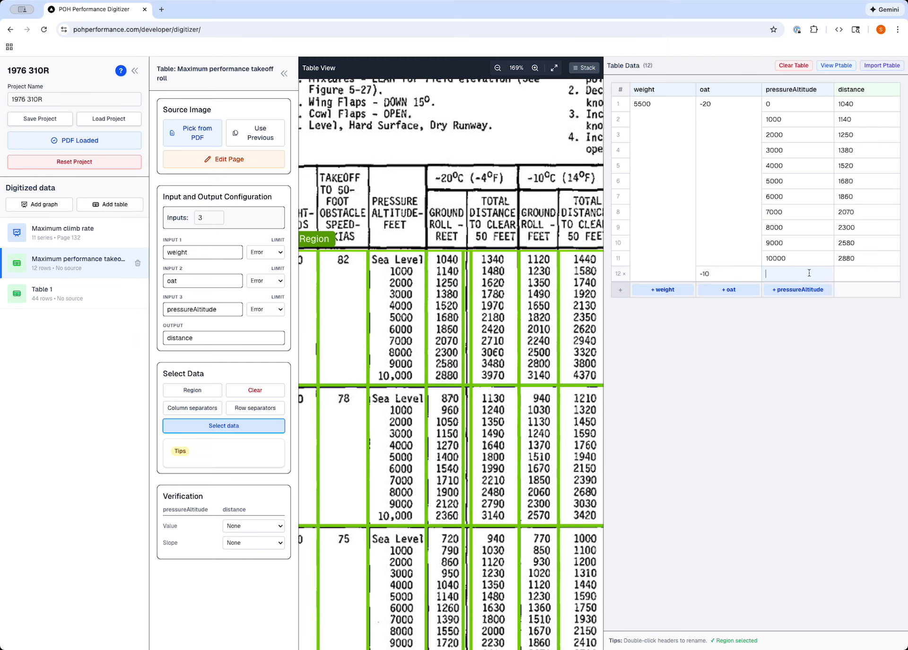
Copy the pressure altitudes from 0 to 10000 into the -10 oat group, allowing the site to access the clipboard.
{"action": "left_click_drag", "start_coordinate": [788, 104], "coordinate": [793, 253]}
{"action": "key", "text": "super+c"}
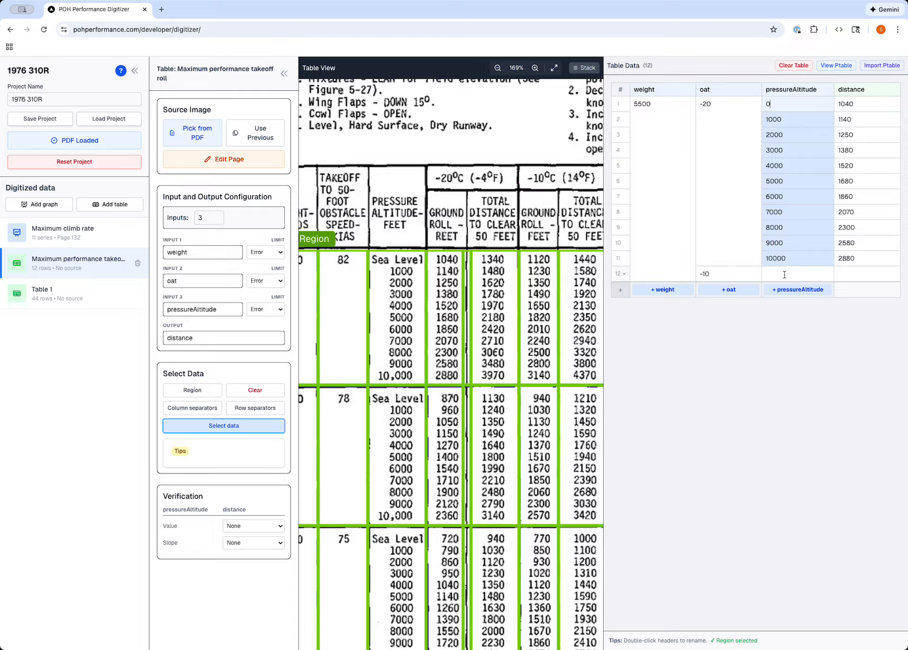
{"action": "left_click", "coordinate": [783, 275]}
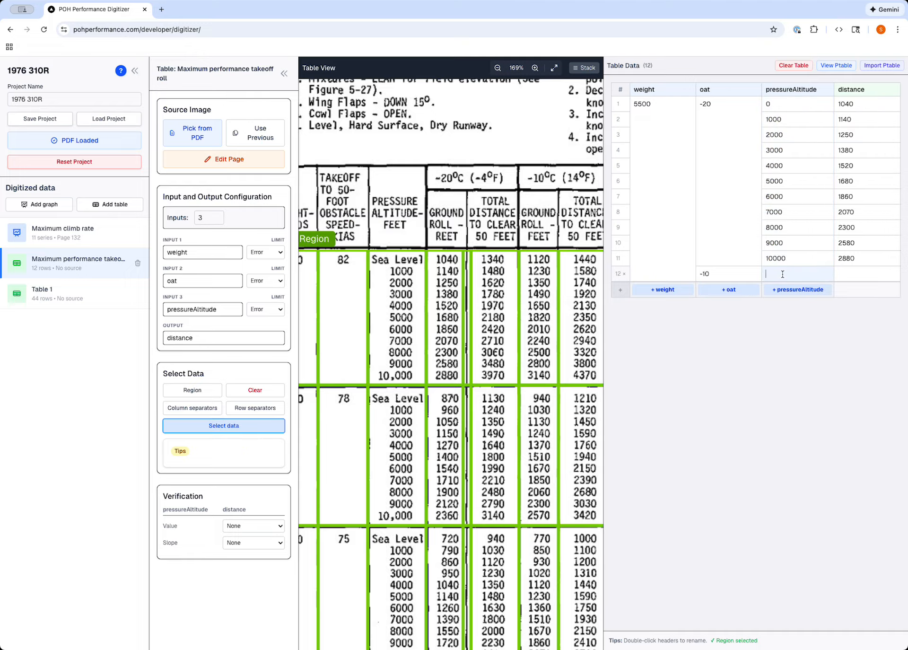
{"action": "key", "text": "ctrl+v"}
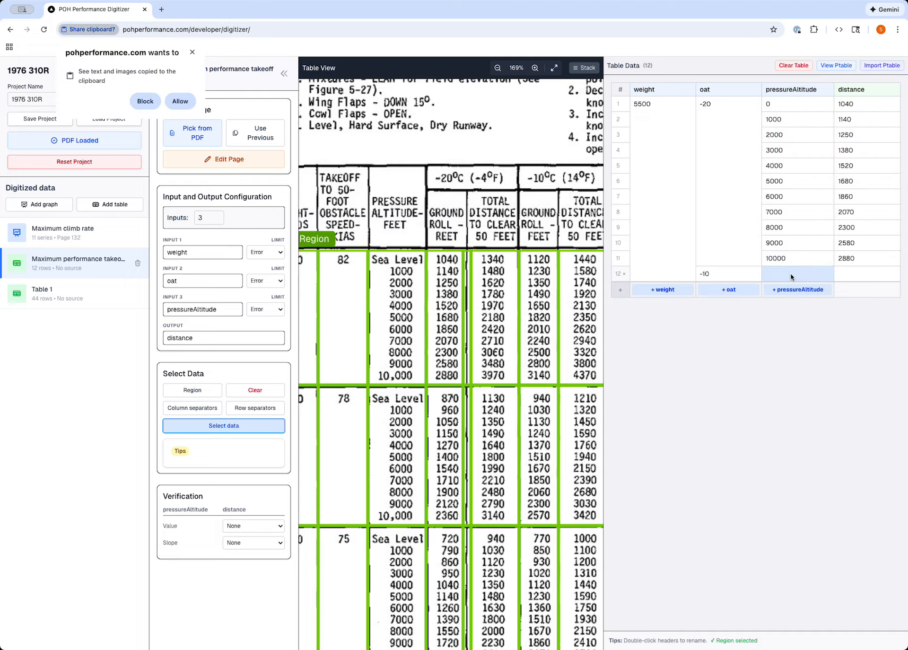
{"action": "left_click", "coordinate": [180, 101]}
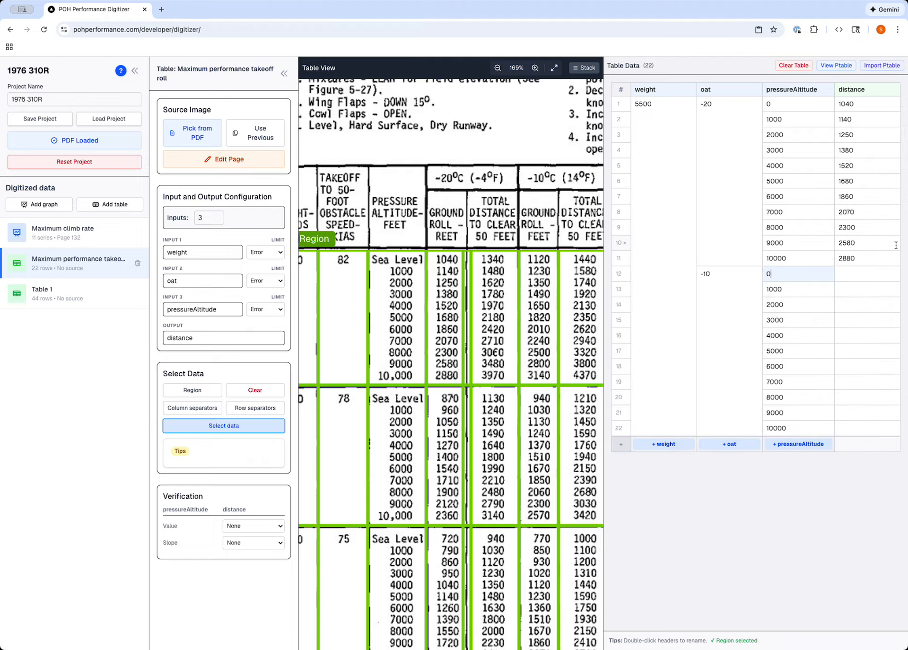
Fill the -10 group's distances with the 5500 lb ground roll values at -10°C and correct the 3000 ft distance to 1490.
{"action": "left_click", "coordinate": [559, 263]}
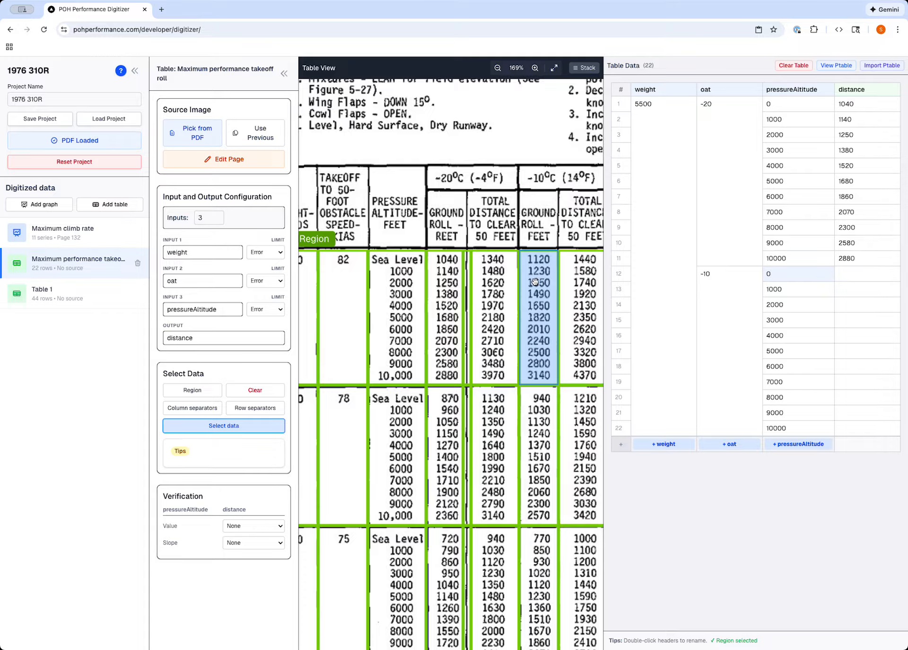
{"action": "left_click", "coordinate": [856, 275]}
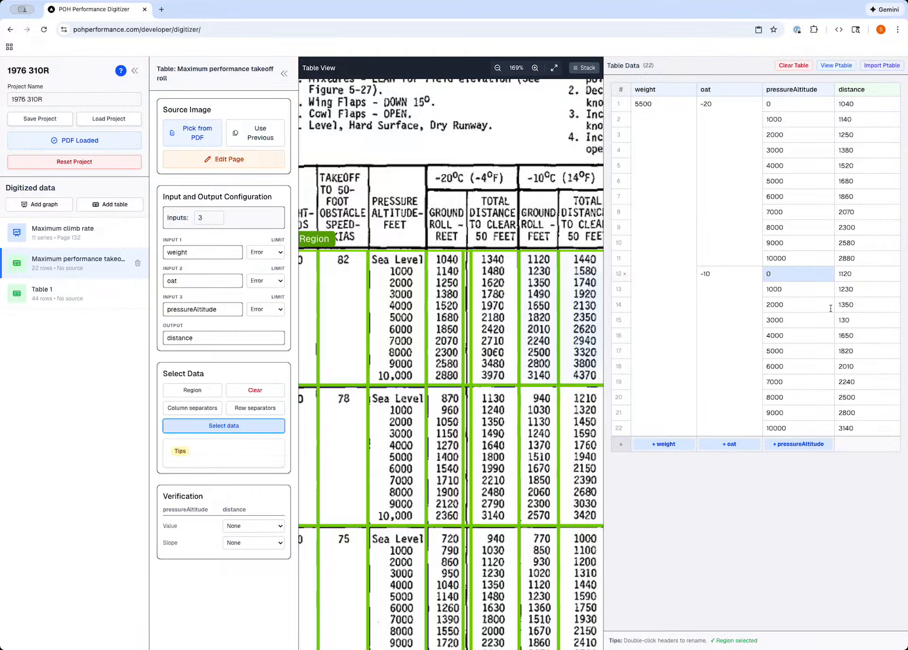
{"action": "left_click", "coordinate": [853, 319]}
{"action": "type", "text": "1"}
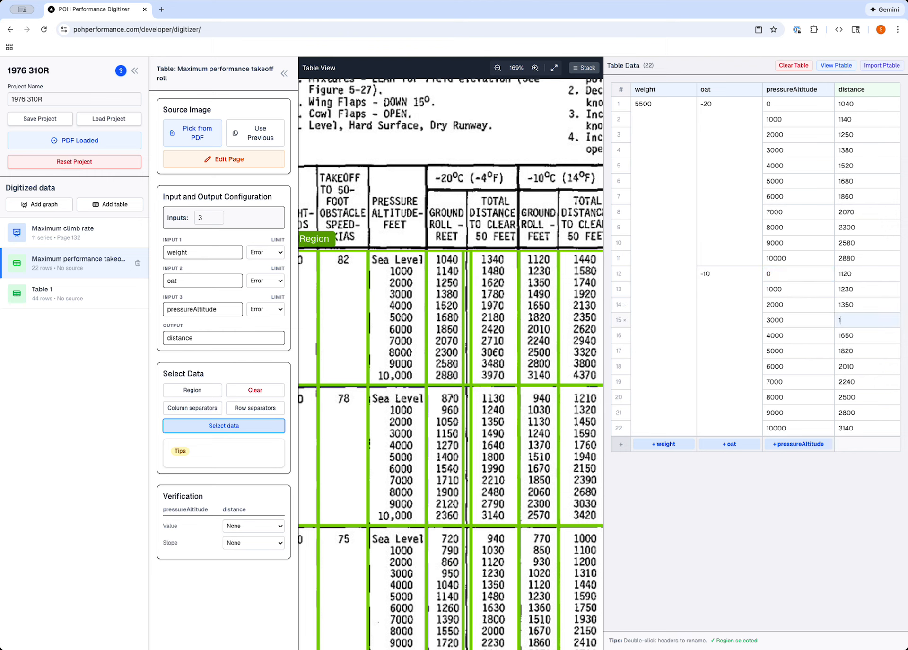
{"action": "type", "text": "490"}
Add a third oat group under the 5500 weight, set it to 0, and open its first pressureAltitude cell.
{"action": "left_click", "coordinate": [730, 444]}
{"action": "scroll", "coordinate": [466, 304], "scroll_direction": "right", "scroll_amount": 1}
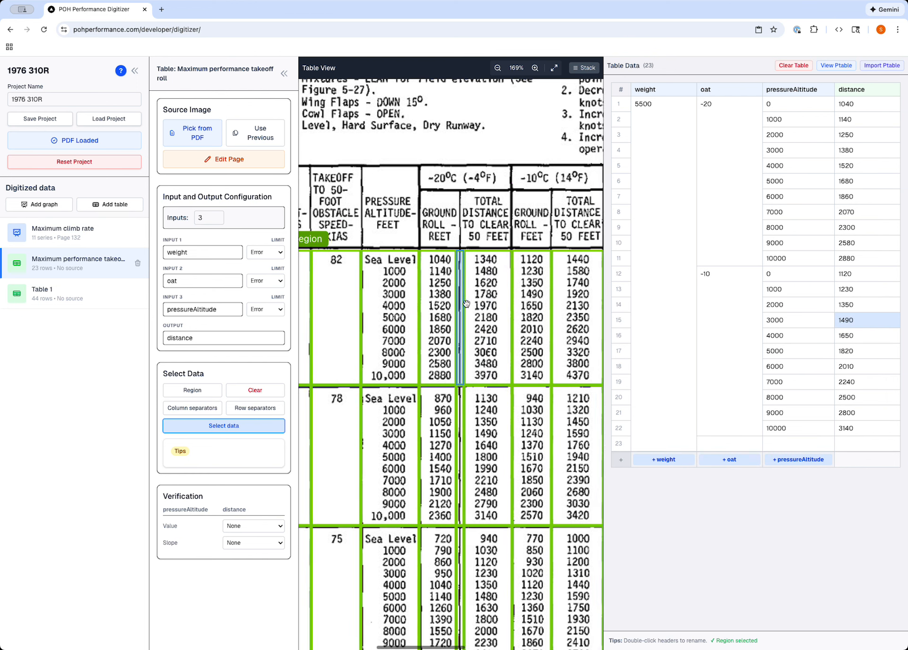
{"action": "scroll", "coordinate": [467, 303], "scroll_direction": "right", "scroll_amount": 5}
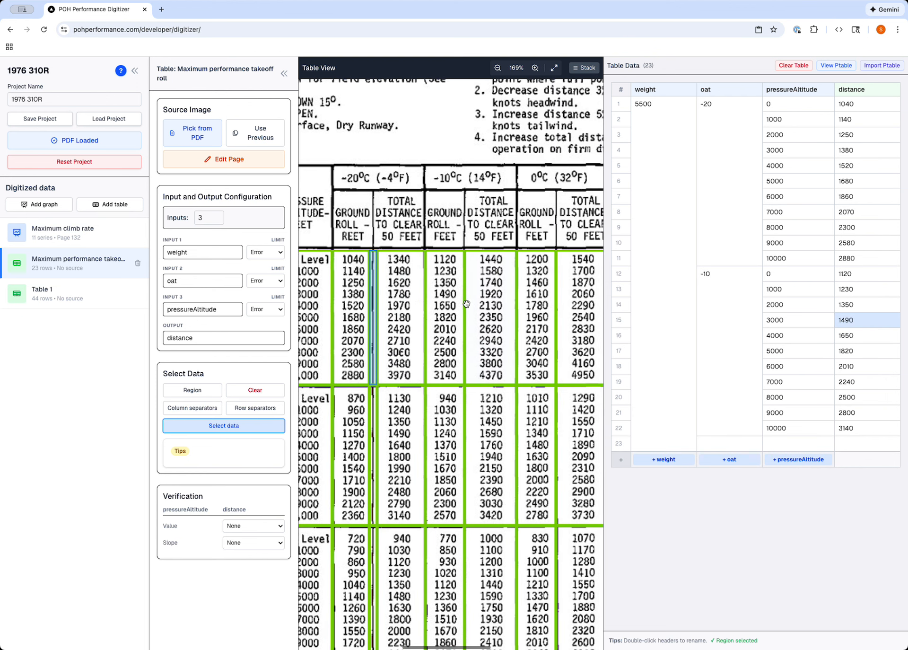
{"action": "left_click", "coordinate": [711, 438]}
{"action": "type", "text": "0"}
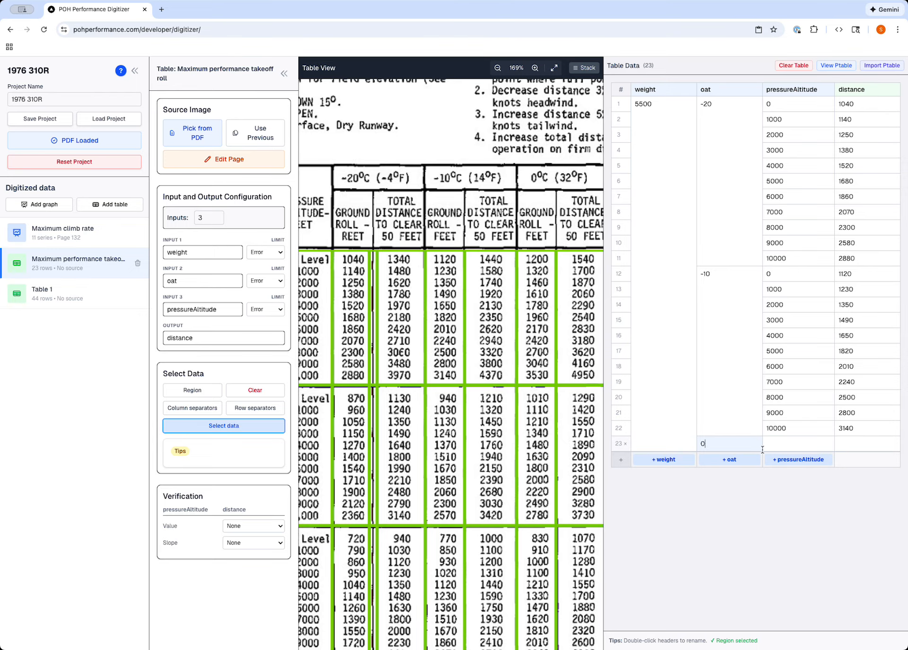
{"action": "left_click", "coordinate": [798, 444]}
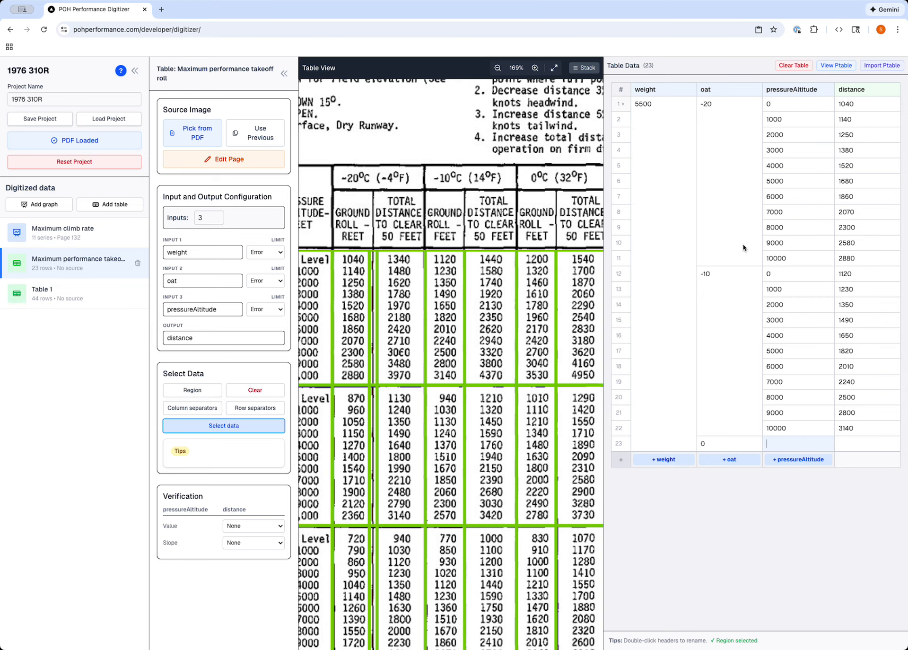
Copy the pressure altitudes 0 to 10000 into the 0 oat group and fill its distances with the 5500 lb ground roll values at 0°C.
{"action": "left_click_drag", "start_coordinate": [797, 273], "coordinate": [783, 424]}
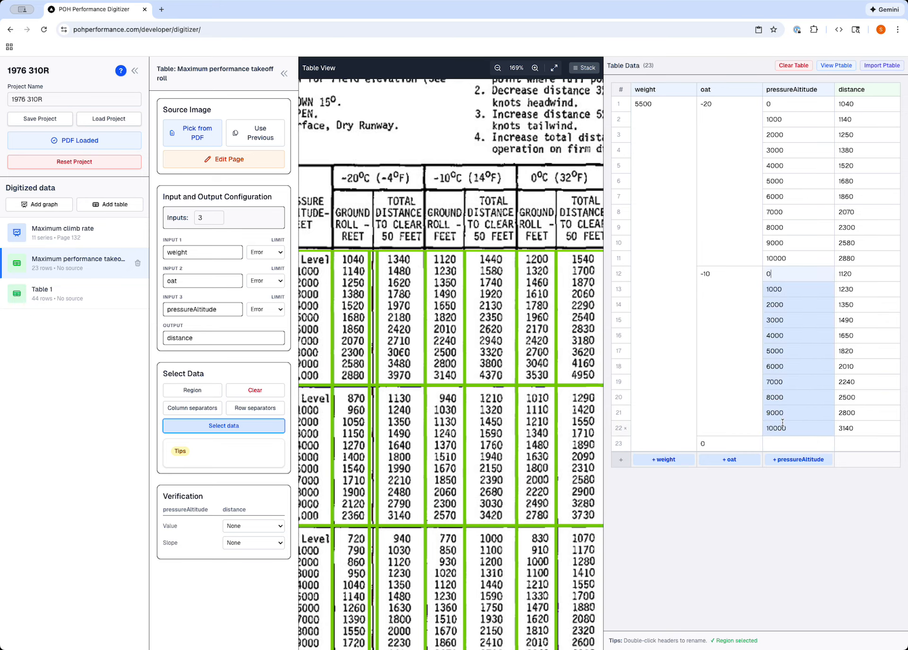
{"action": "key", "text": "ctrl+c"}
{"action": "left_click", "coordinate": [786, 439]}
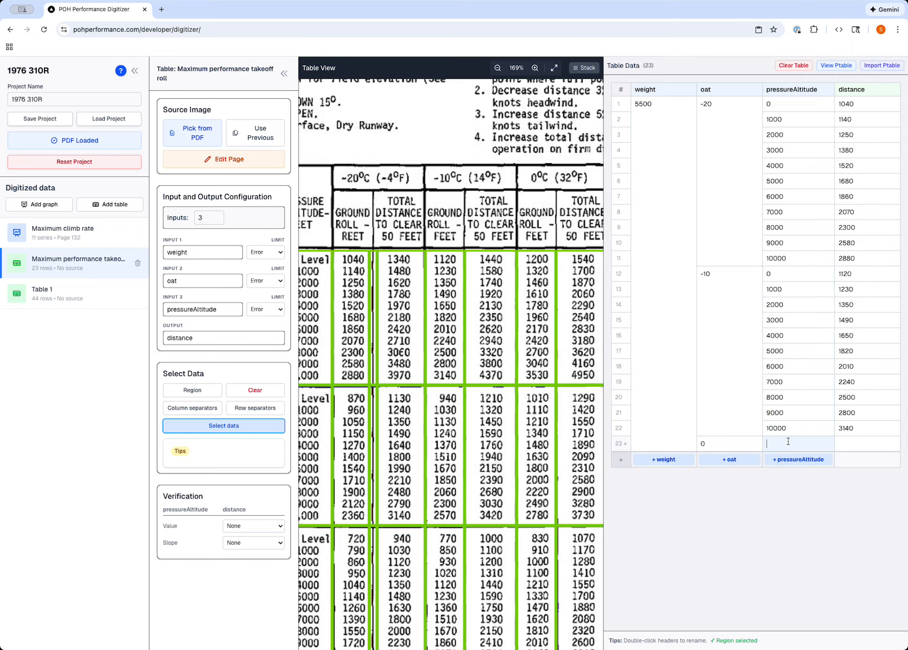
{"action": "key", "text": "ctrl+v"}
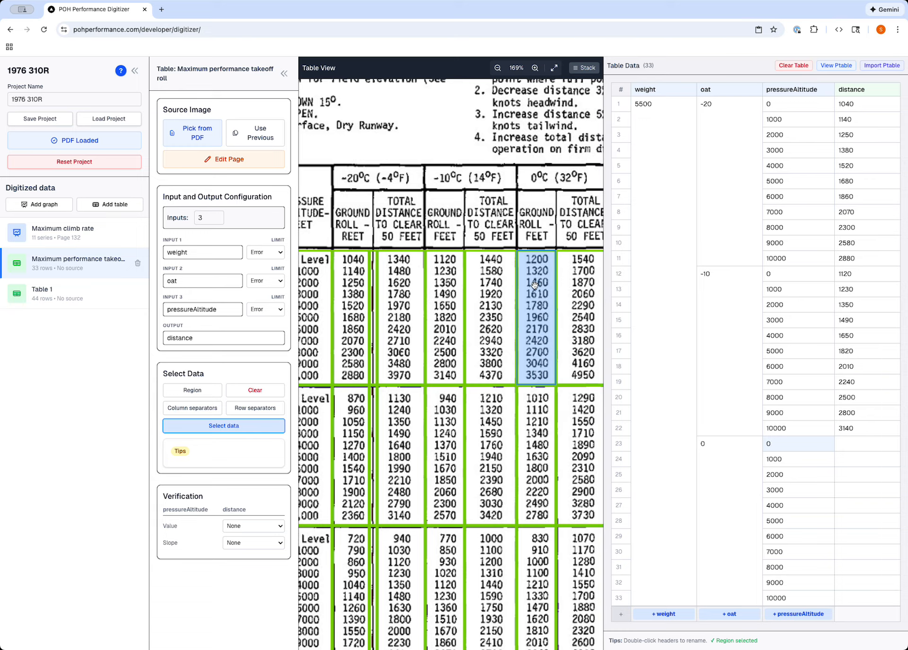
{"action": "left_click_drag", "start_coordinate": [535, 283], "coordinate": [846, 443]}
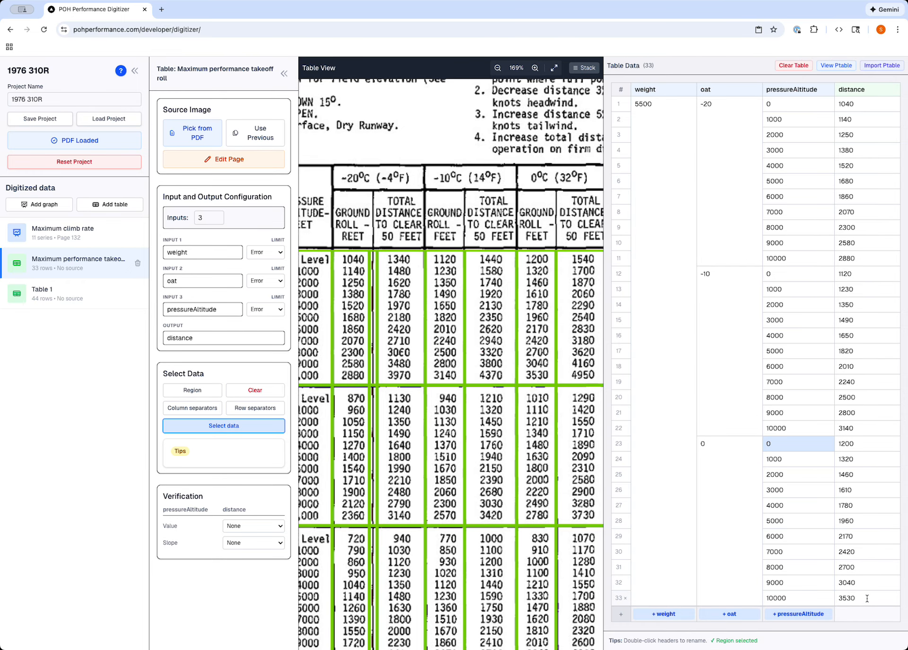
Add a second weight group to the table data, setting its weight to 5100 and its first oat to -20.
{"action": "scroll", "coordinate": [381, 421], "scroll_direction": "right", "scroll_amount": 3}
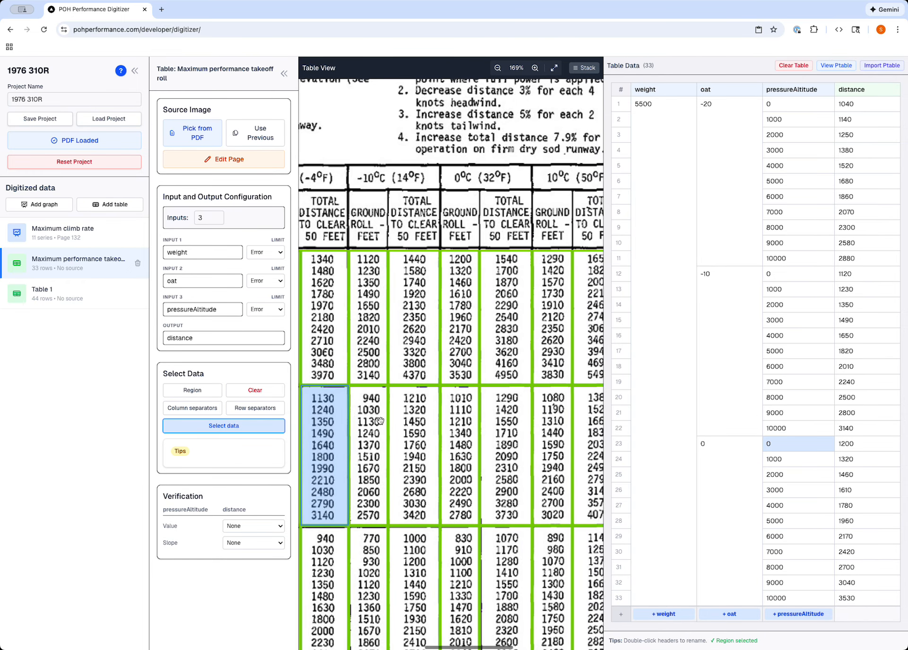
{"action": "scroll", "coordinate": [380, 421], "scroll_direction": "left", "scroll_amount": 2}
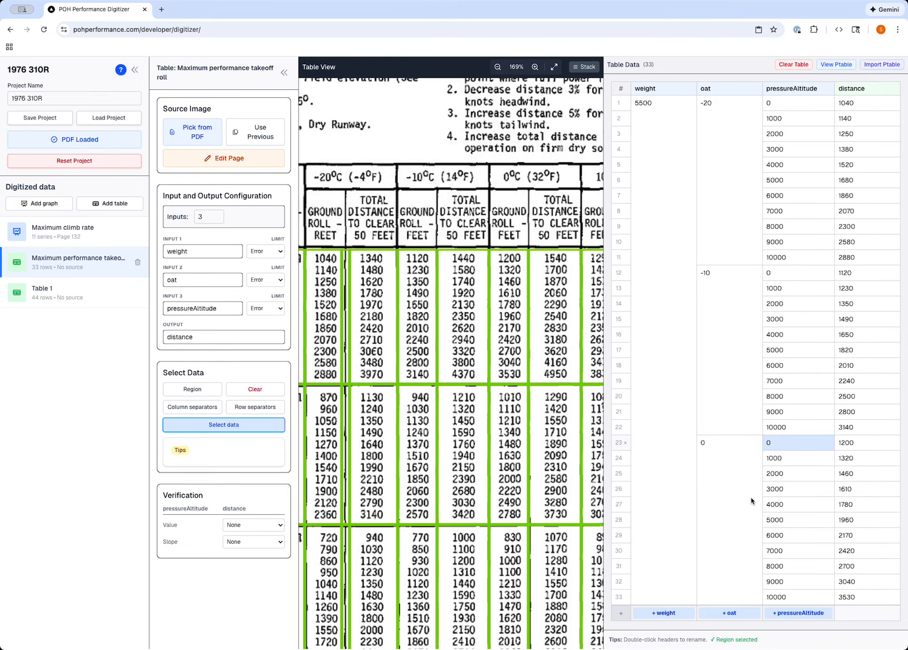
{"action": "scroll", "coordinate": [415, 459], "scroll_direction": "left", "scroll_amount": 4}
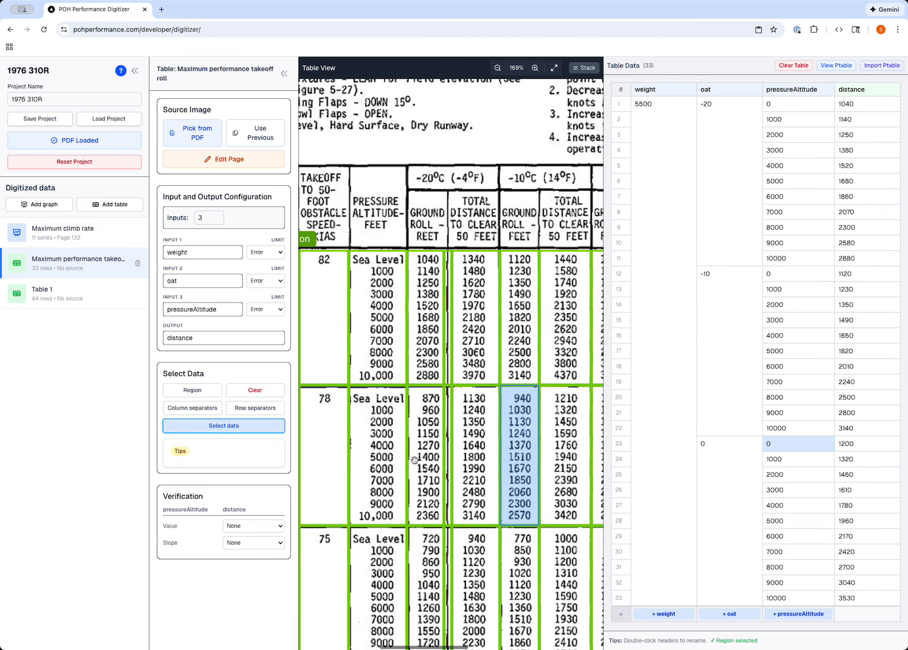
{"action": "left_click", "coordinate": [663, 614]}
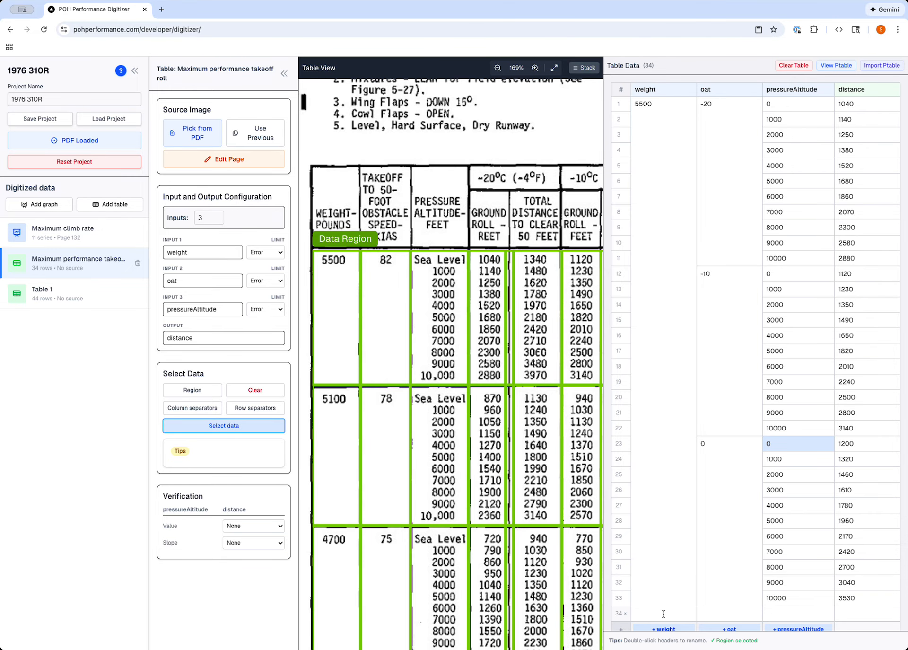
{"action": "scroll", "coordinate": [664, 614], "scroll_direction": "down", "scroll_amount": 1}
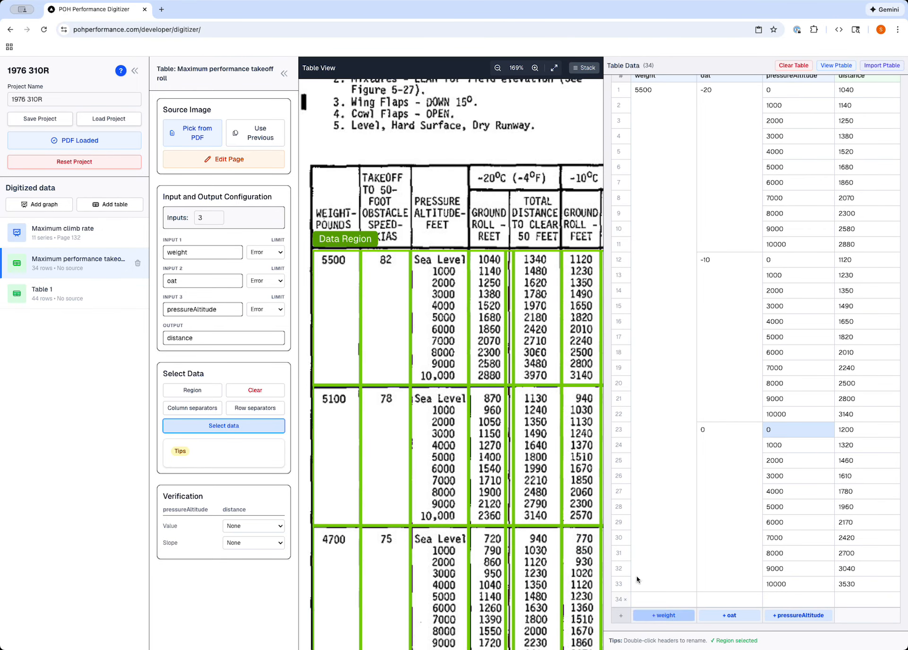
{"action": "left_click", "coordinate": [659, 599]}
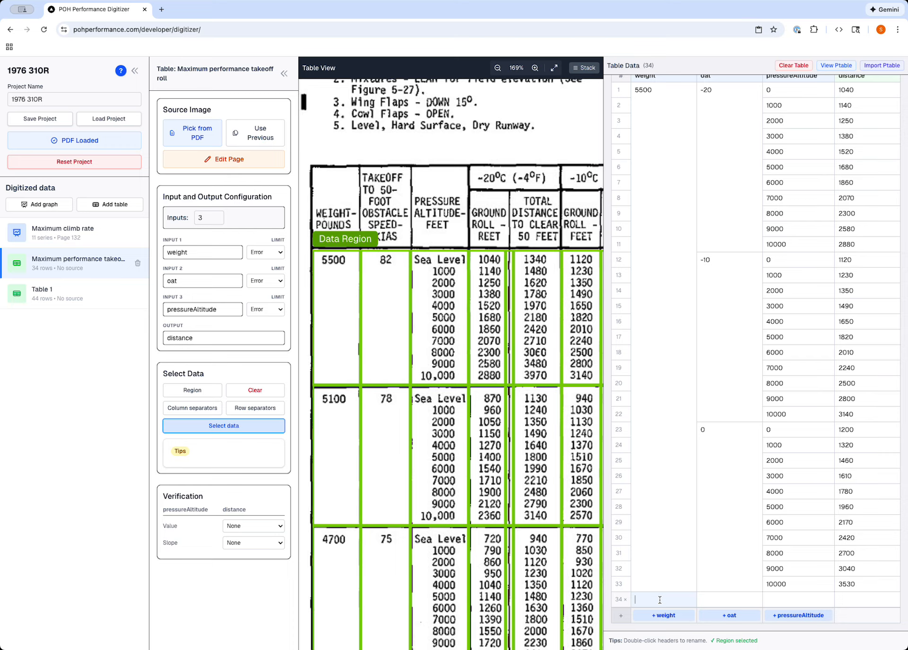
{"action": "type", "text": "5100"}
{"action": "left_click", "coordinate": [728, 597]}
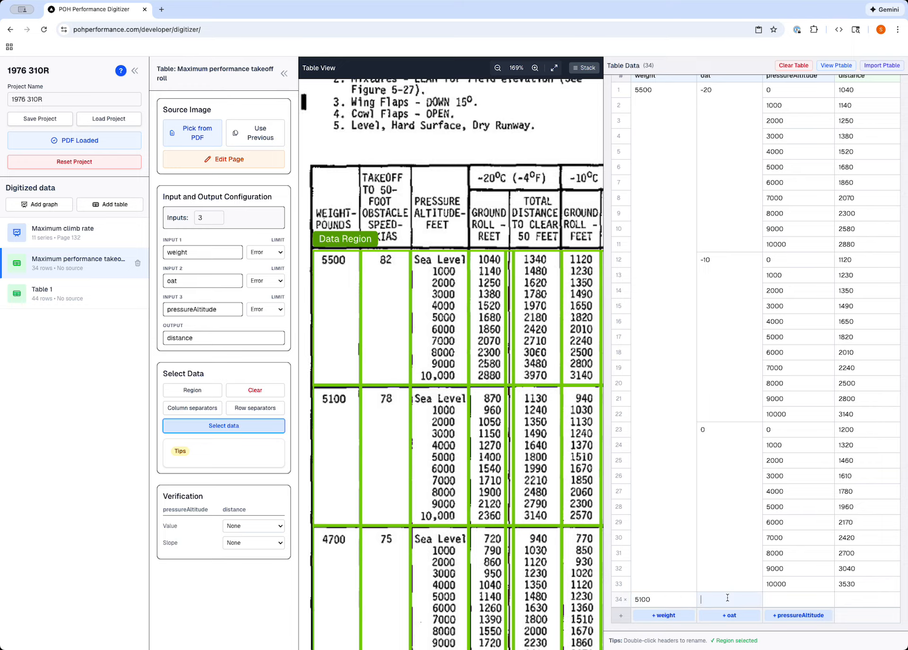
{"action": "type", "text": "-20"}
Copy the pressure altitudes 0 to 10000 into the 5100 weight group and fill its distances with the 5100 lb ground roll values at -20°C.
{"action": "left_click_drag", "start_coordinate": [769, 428], "coordinate": [788, 598]}
{"action": "key", "text": "ctrl+c"}
{"action": "left_click", "coordinate": [789, 598]}
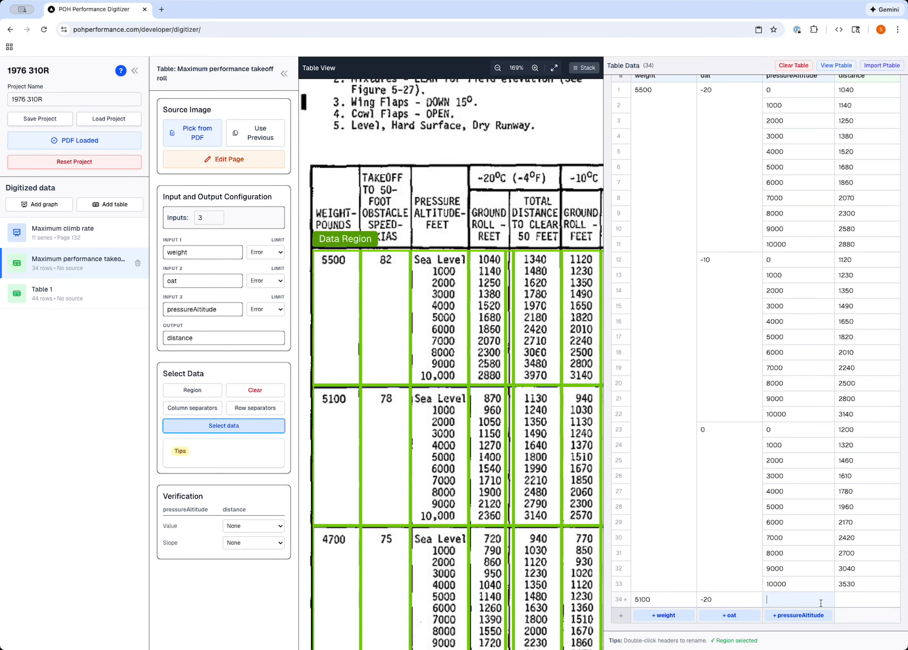
{"action": "key", "text": "ctrl+v"}
{"action": "scroll", "coordinate": [800, 577], "scroll_direction": "down", "scroll_amount": 4}
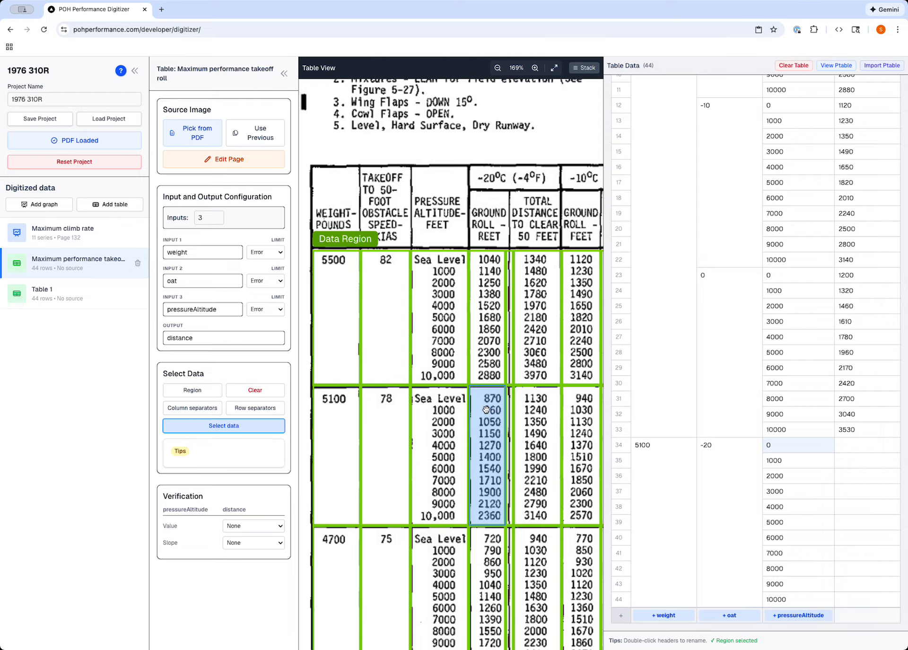
{"action": "left_click_drag", "start_coordinate": [487, 410], "coordinate": [858, 452]}
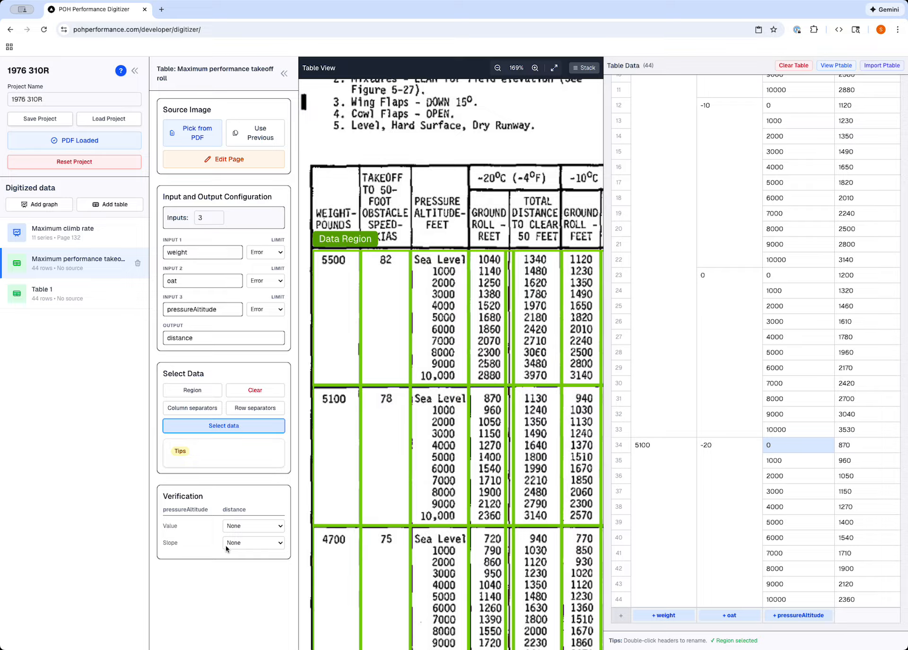
Set the distance value verification to Mono Increase and check the table data for flagged entries.
{"action": "left_click", "coordinate": [281, 529]}
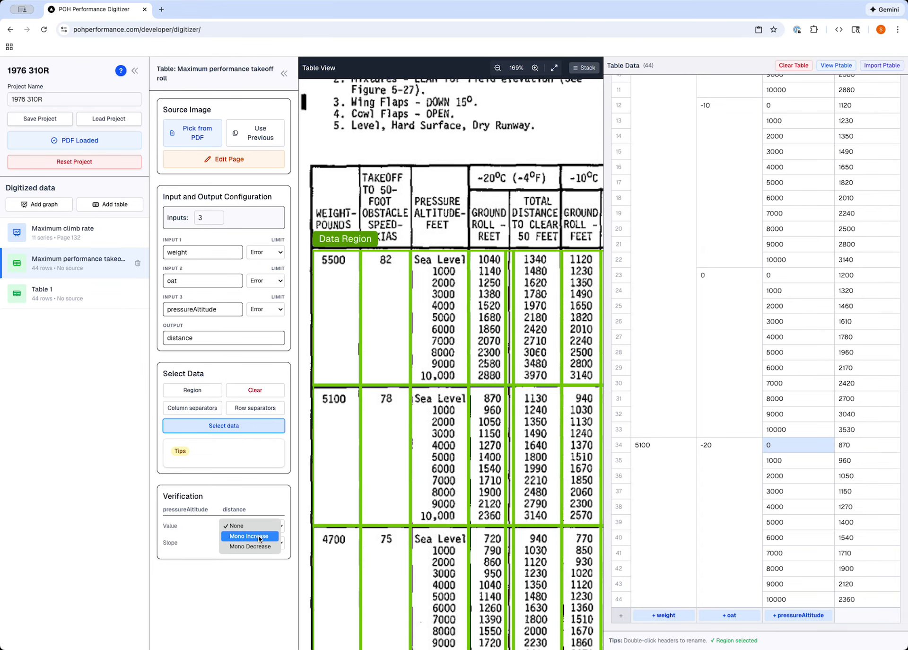
{"action": "left_click", "coordinate": [259, 537]}
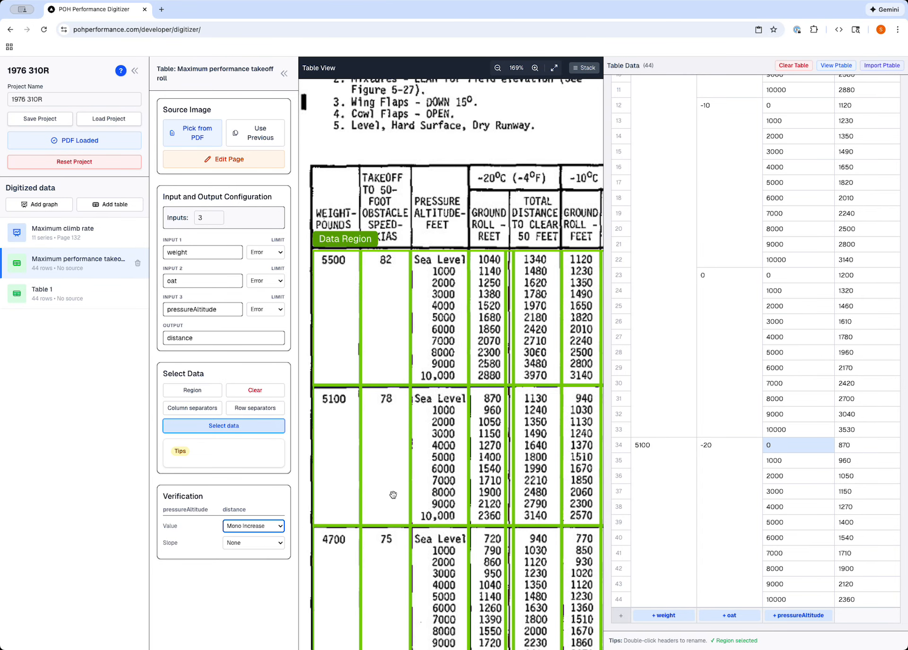
{"action": "scroll", "coordinate": [825, 303], "scroll_direction": "up", "scroll_amount": 4}
{"action": "scroll", "coordinate": [825, 304], "scroll_direction": "down", "scroll_amount": 4}
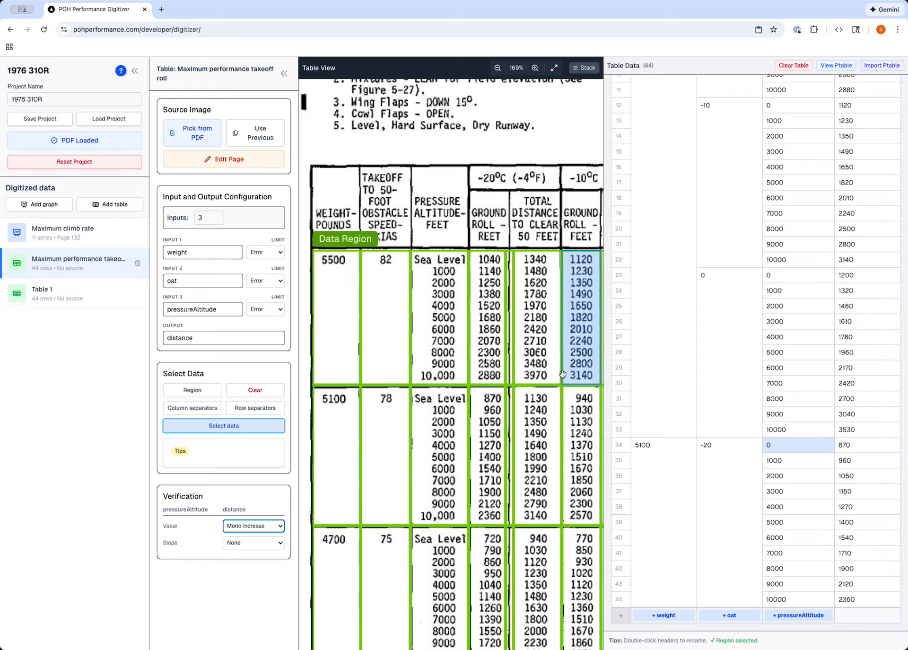
Try Mono Decrease as the distance value verification, and restore it to Mono Increase.
{"action": "left_click", "coordinate": [275, 526]}
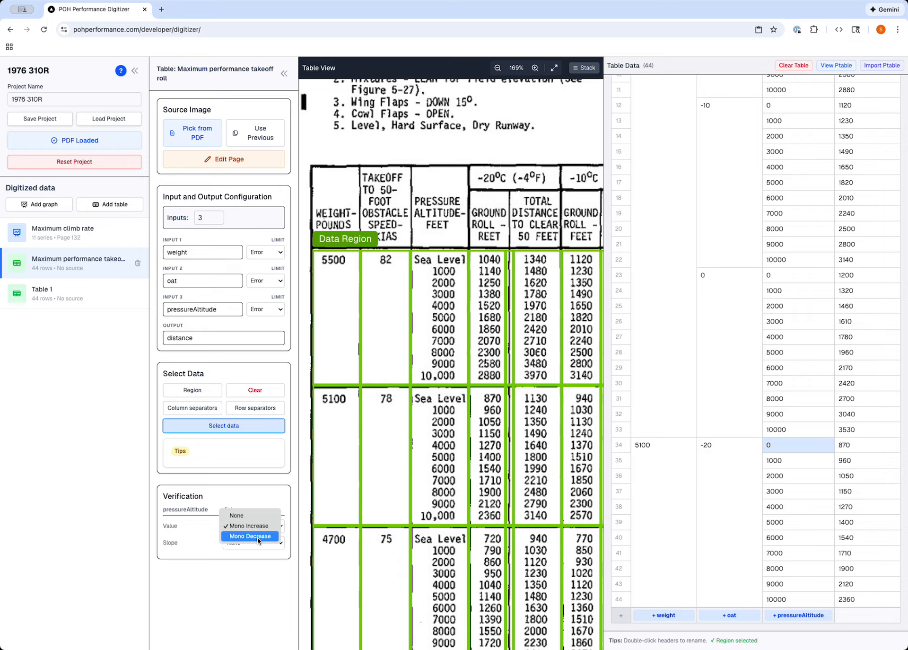
{"action": "left_click", "coordinate": [254, 536]}
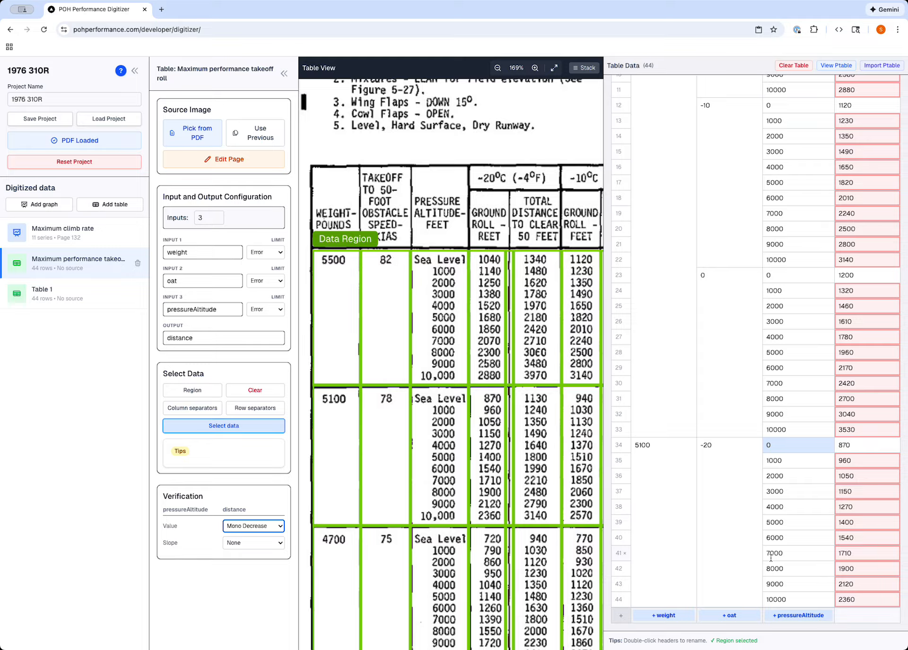
{"action": "left_click", "coordinate": [258, 526]}
{"action": "left_click", "coordinate": [253, 515]}
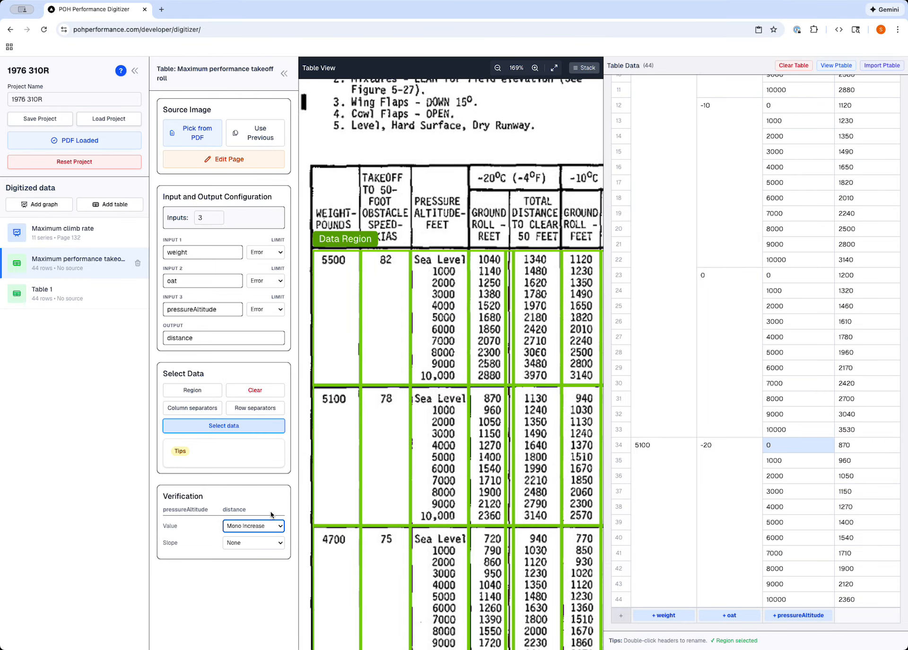
Set the distance slope verification to Mono Increase and check the table rows for flagged distances.
{"action": "left_click", "coordinate": [277, 545]}
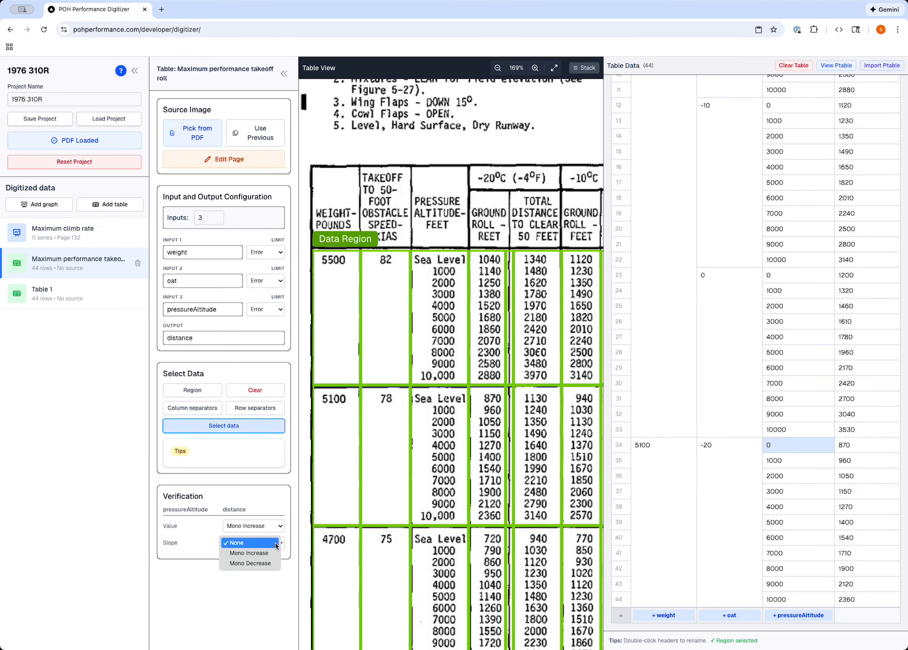
{"action": "left_click", "coordinate": [265, 554]}
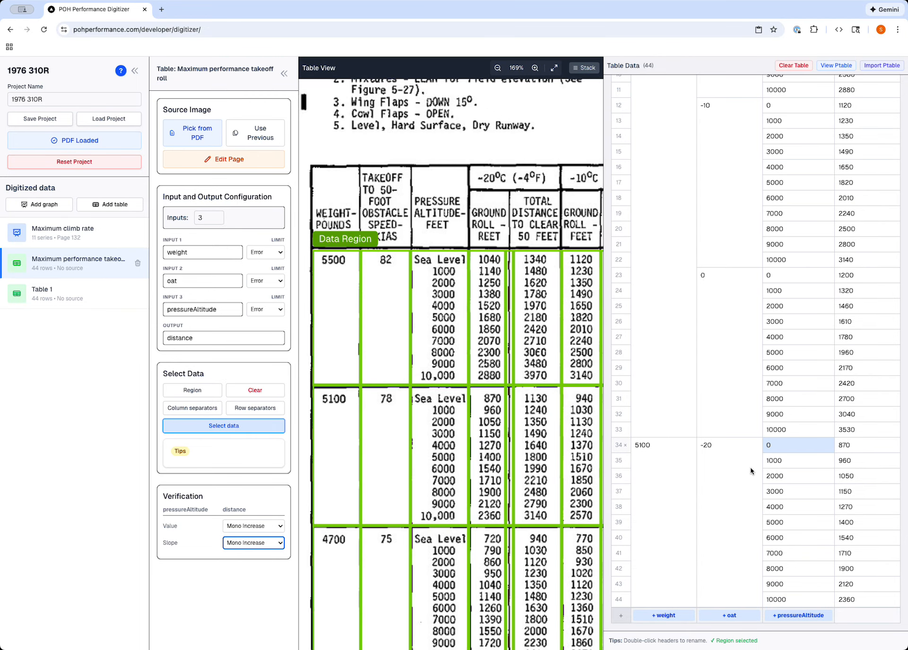
{"action": "scroll", "coordinate": [750, 467], "scroll_direction": "up", "scroll_amount": 4}
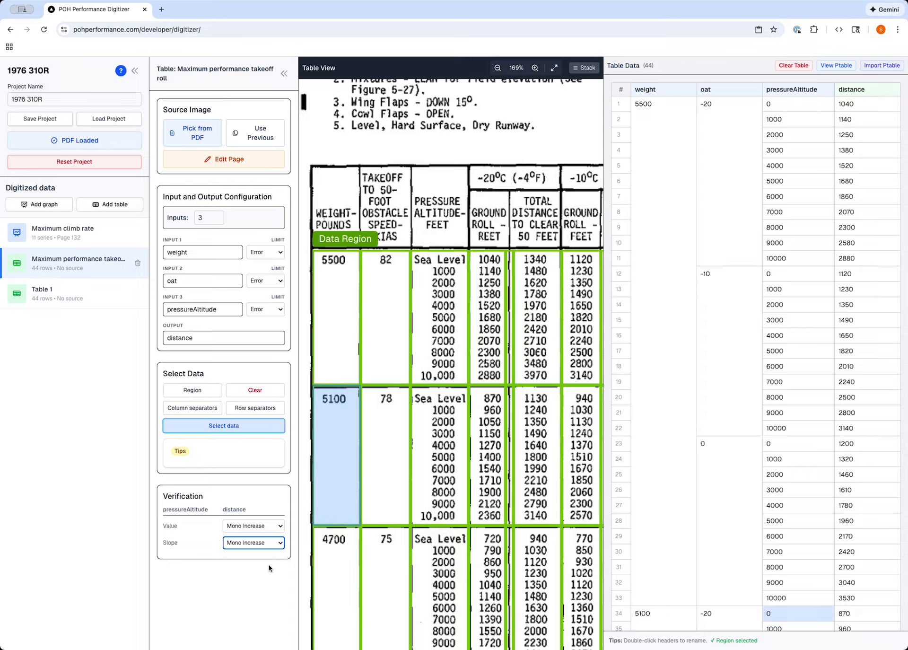
Try Mono Decrease as the distance slope verification, and return it to Mono Increase.
{"action": "left_click", "coordinate": [259, 543]}
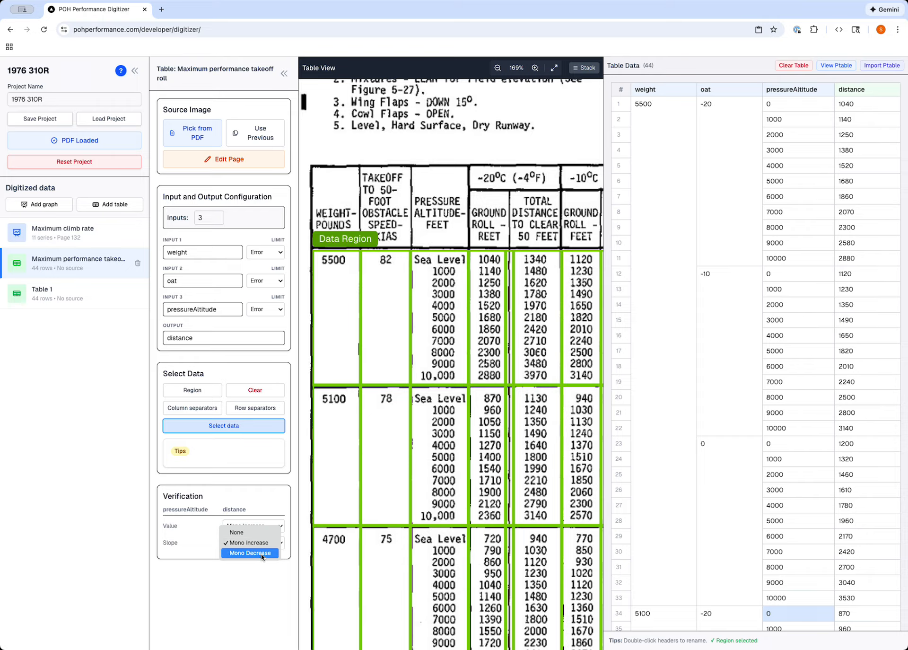
{"action": "left_click", "coordinate": [261, 553]}
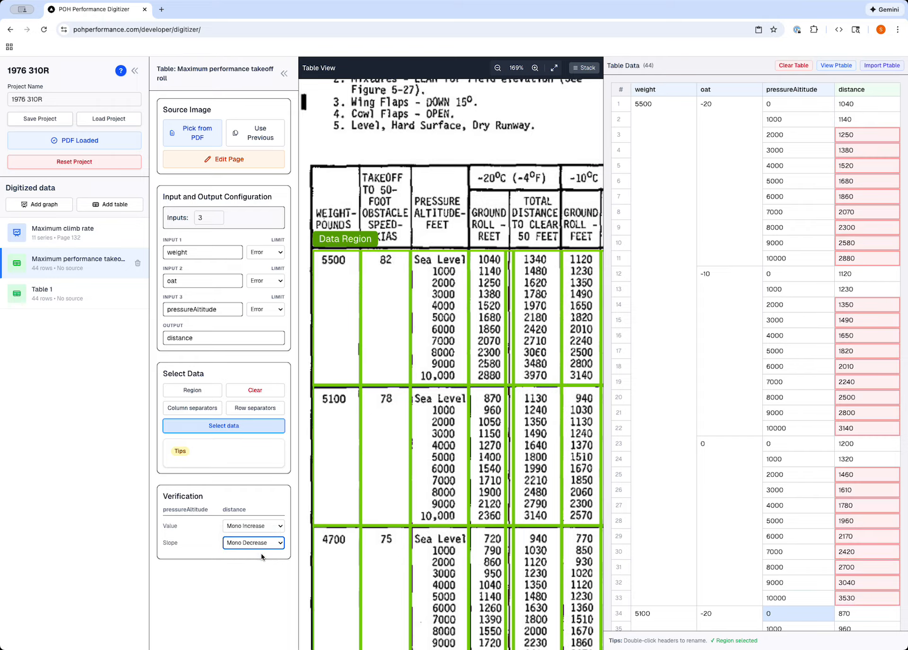
{"action": "left_click", "coordinate": [260, 542]}
{"action": "left_click", "coordinate": [254, 533]}
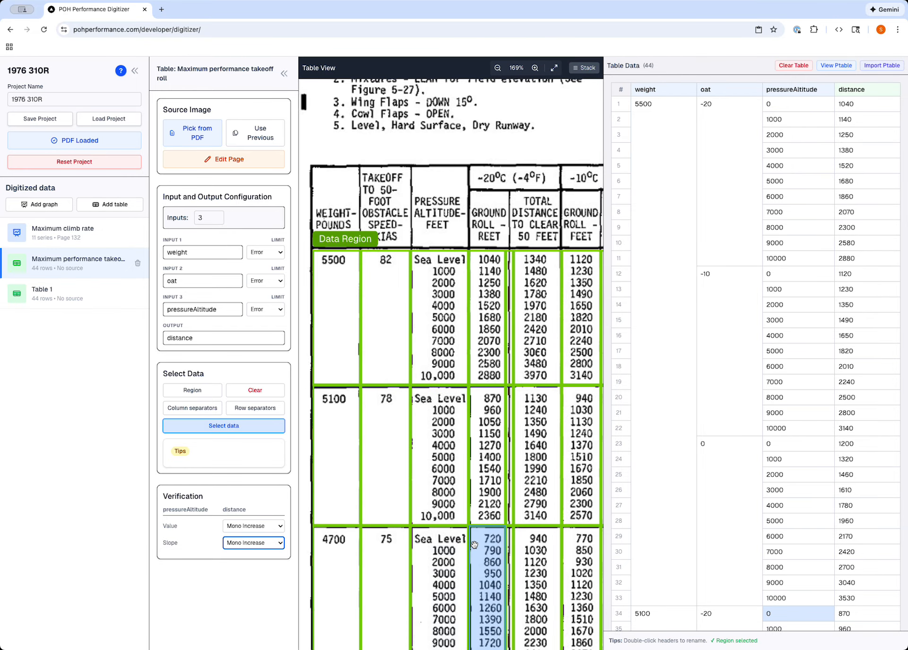
{"action": "scroll", "coordinate": [731, 471], "scroll_direction": "down", "scroll_amount": 4}
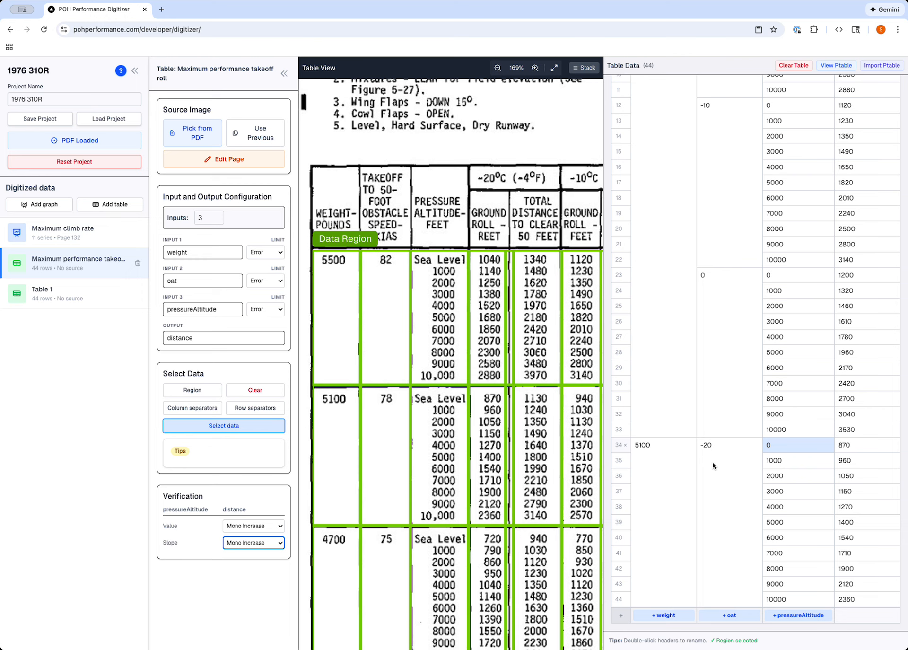
Open the Maximum climb rate graph and save the project, replacing the existing 1976_310R.ppdig file in the test folder.
{"action": "double_click", "coordinate": [75, 230]}
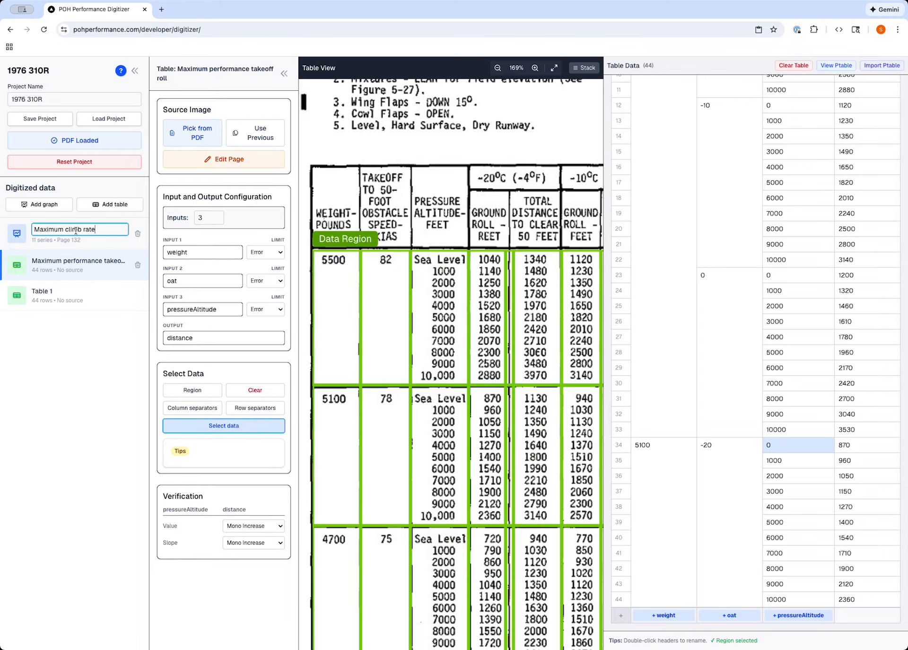
{"action": "left_click", "coordinate": [18, 237]}
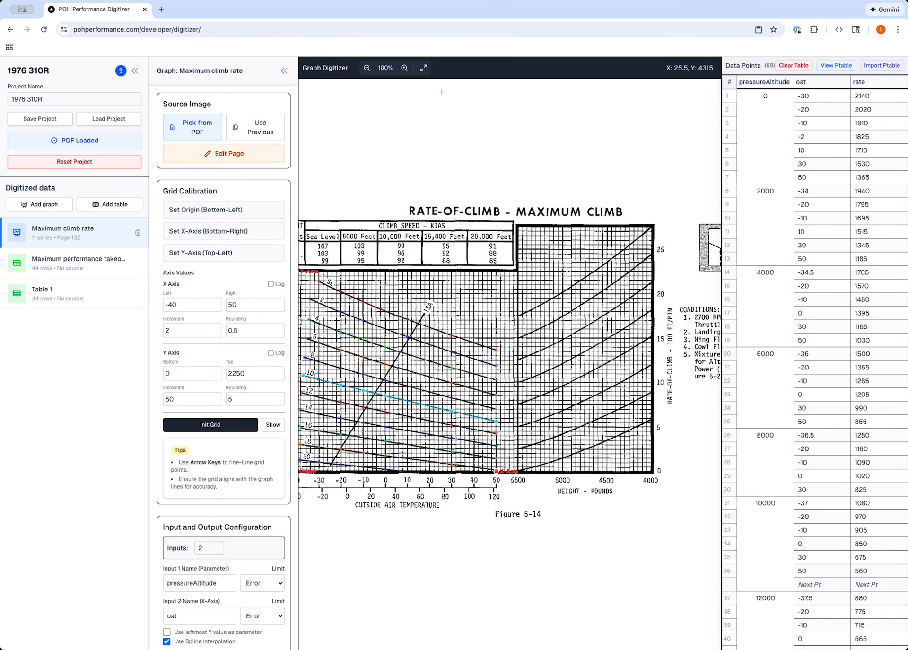
{"action": "left_click", "coordinate": [41, 121]}
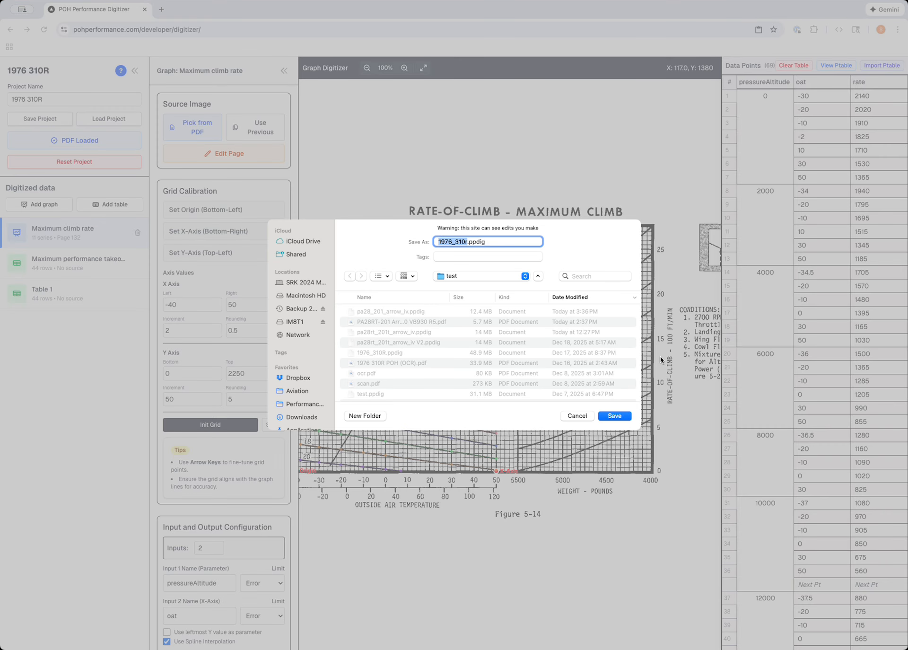
{"action": "left_click", "coordinate": [617, 415]}
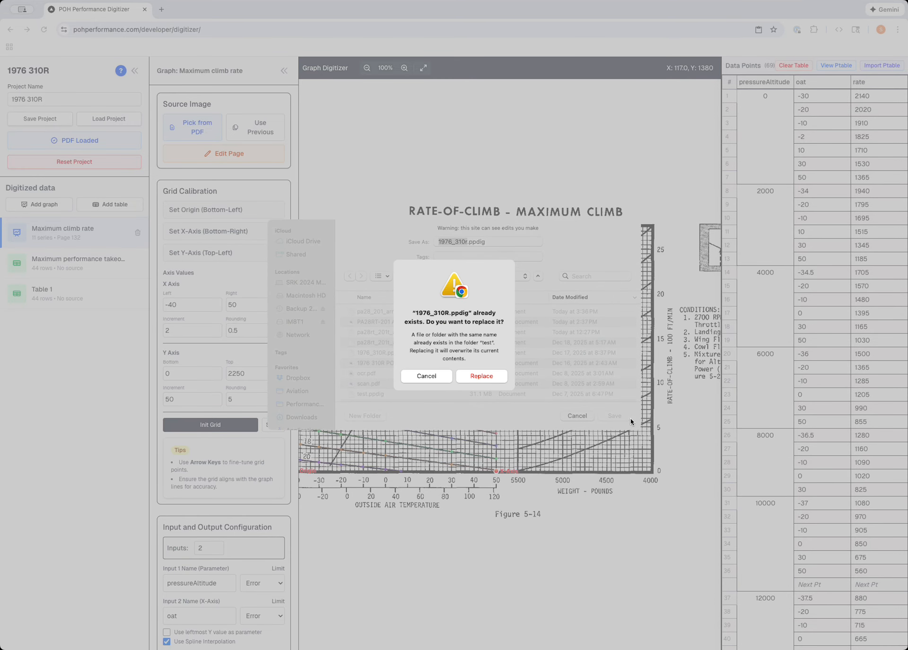
{"action": "left_click", "coordinate": [492, 376]}
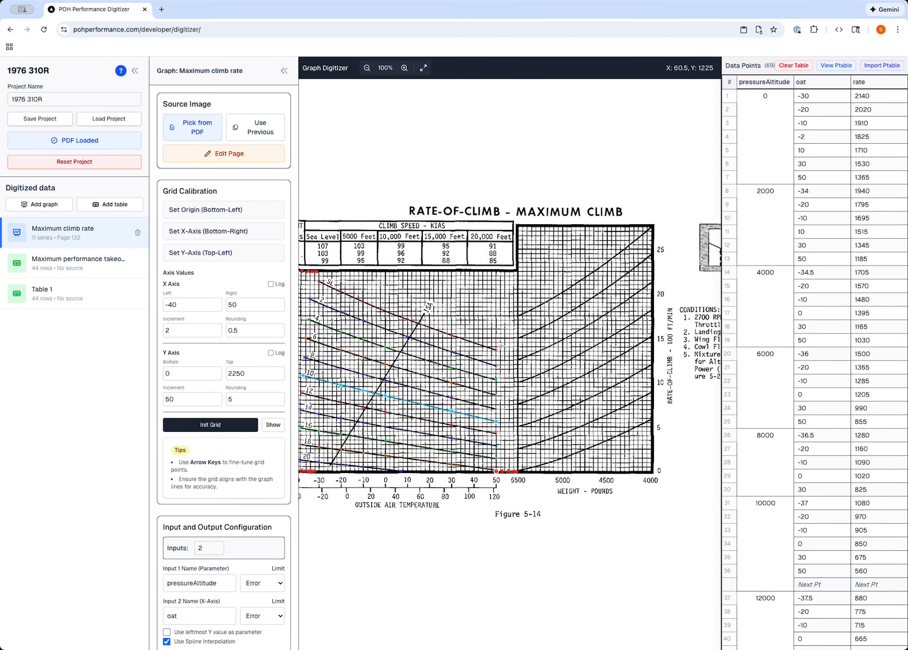
Open the Ptable source of the Maximum climb rate graph and copy it to the clipboard.
{"action": "left_click", "coordinate": [835, 66]}
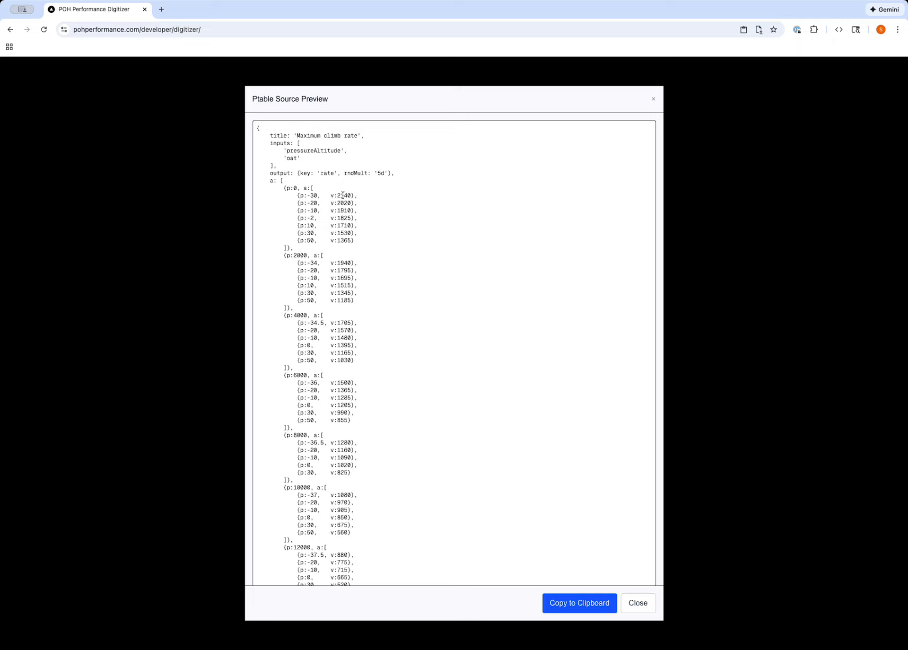
{"action": "left_click", "coordinate": [605, 611]}
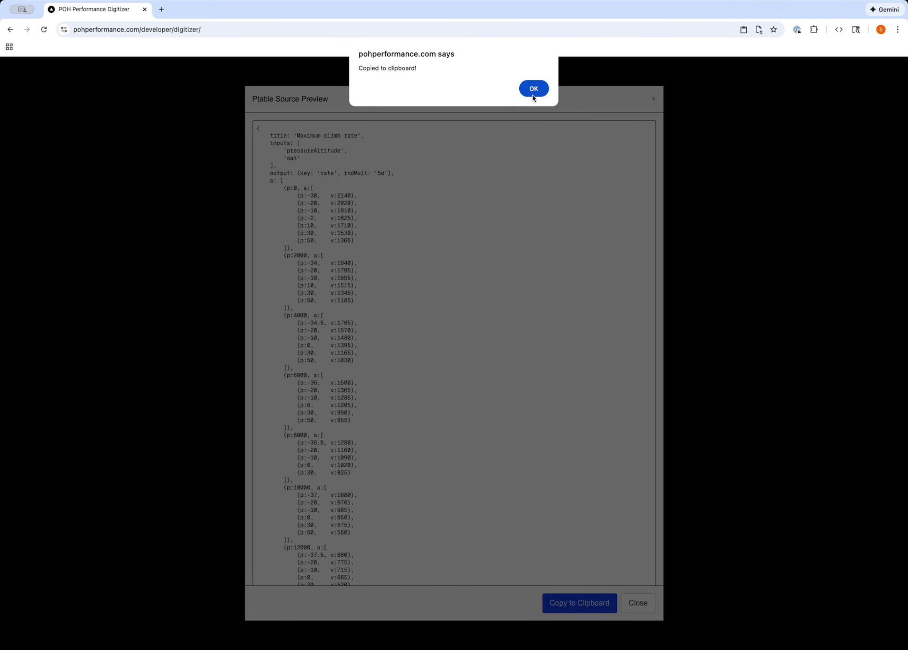
{"action": "left_click", "coordinate": [533, 90]}
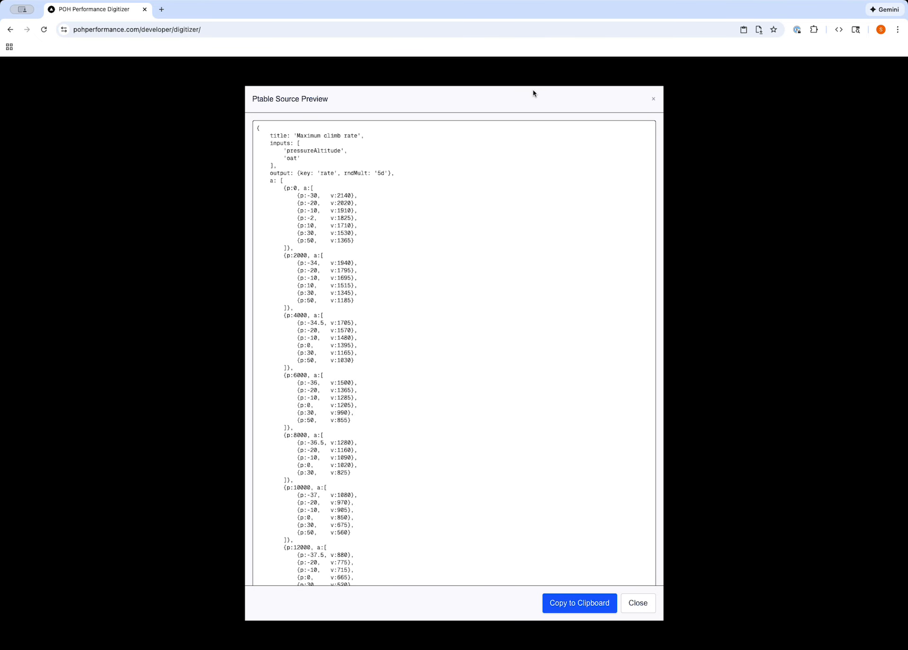
Select the whole Ptable source text in the preview and look through its pressure altitude groups.
{"action": "left_click", "coordinate": [382, 138]}
{"action": "scroll", "coordinate": [381, 142], "scroll_direction": "down", "scroll_amount": 1}
{"action": "key", "text": "super+a"}
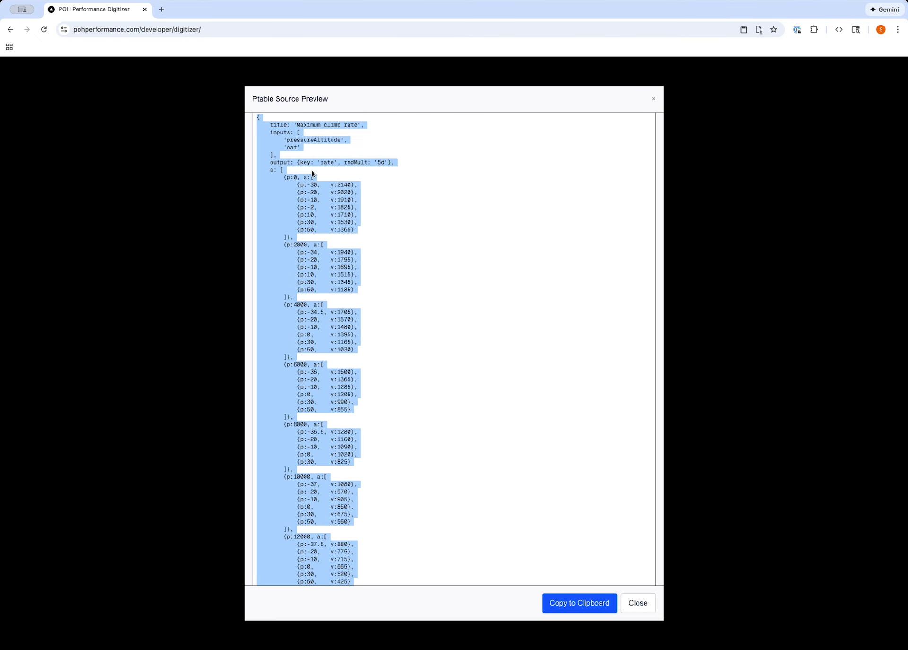
{"action": "scroll", "coordinate": [415, 475], "scroll_direction": "down", "scroll_amount": 10}
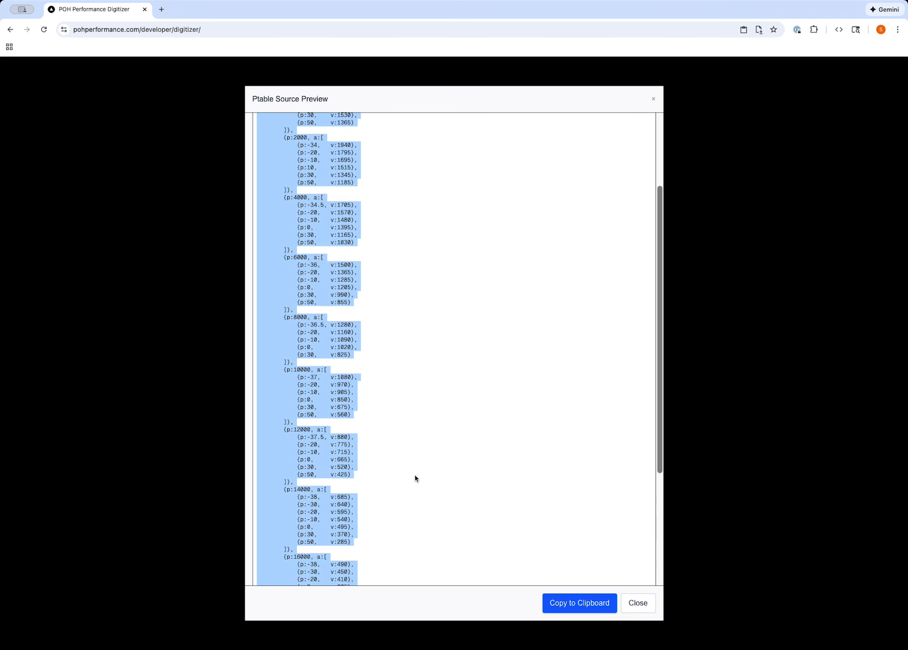